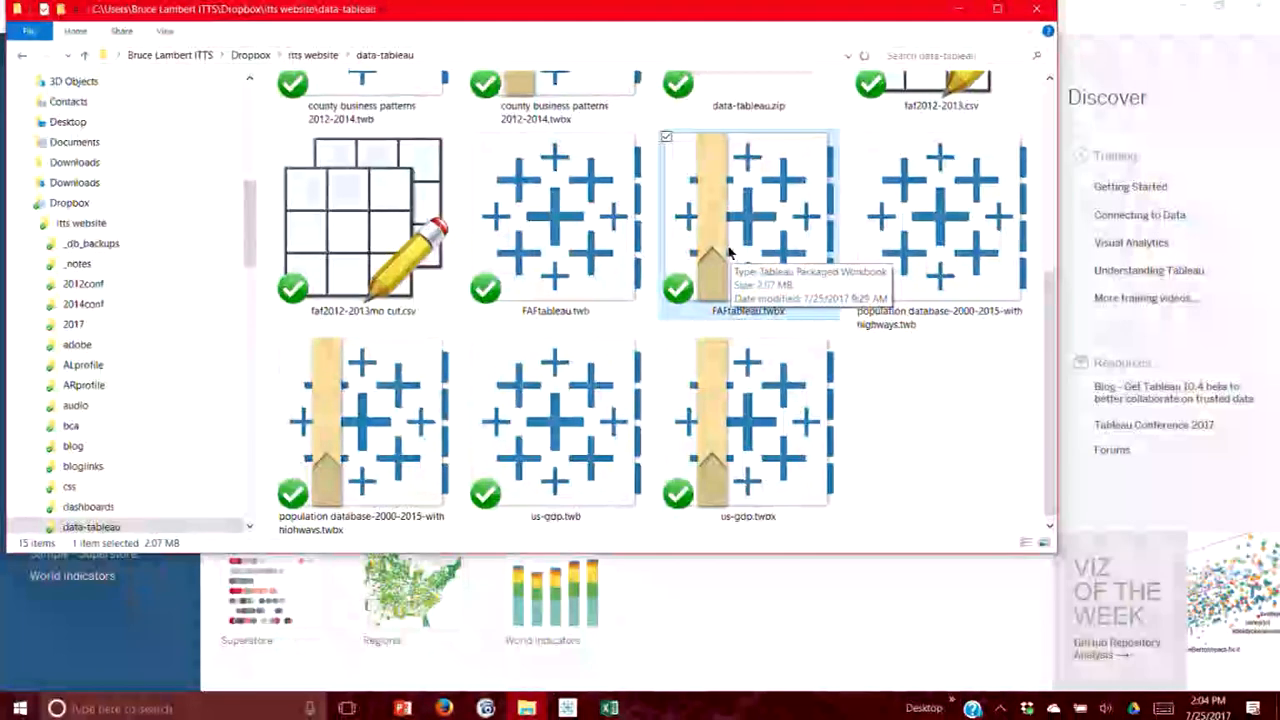
Open the packaged workbook FAFtableau.twbx, maximize its window and show its data source.
{"action": "double_click", "coordinate": [733, 249]}
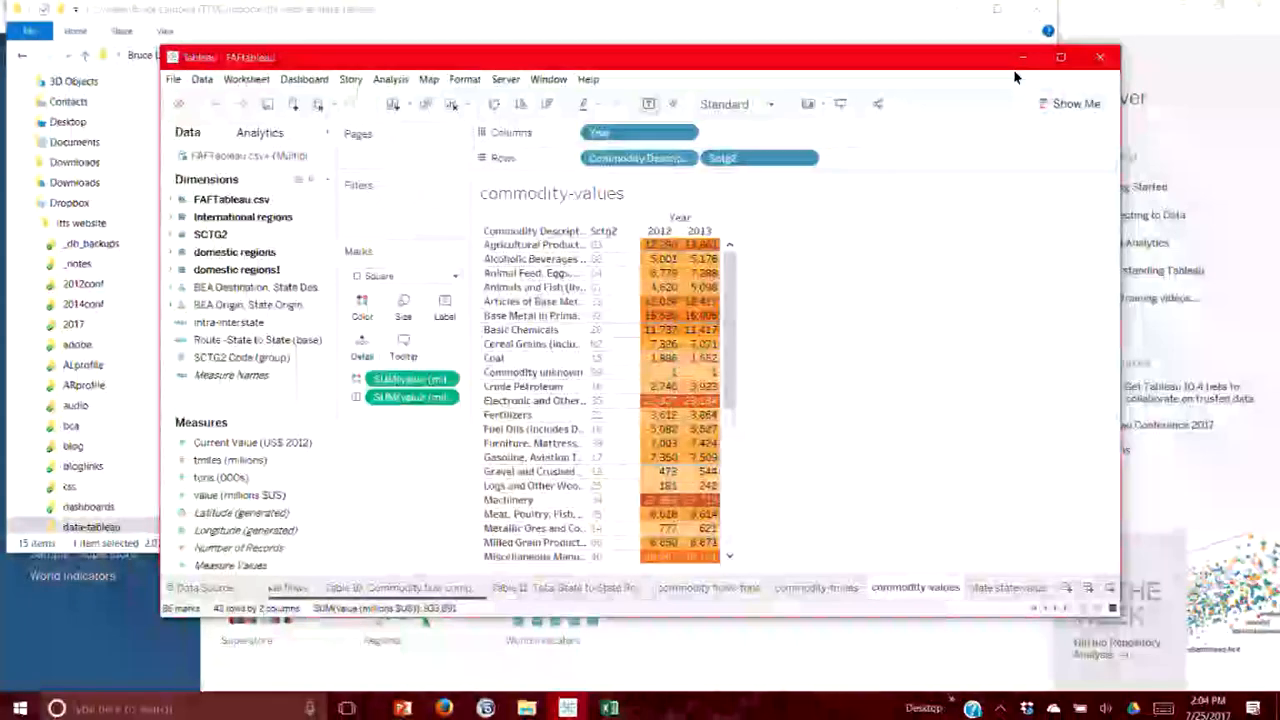
{"action": "left_click", "coordinate": [1060, 58]}
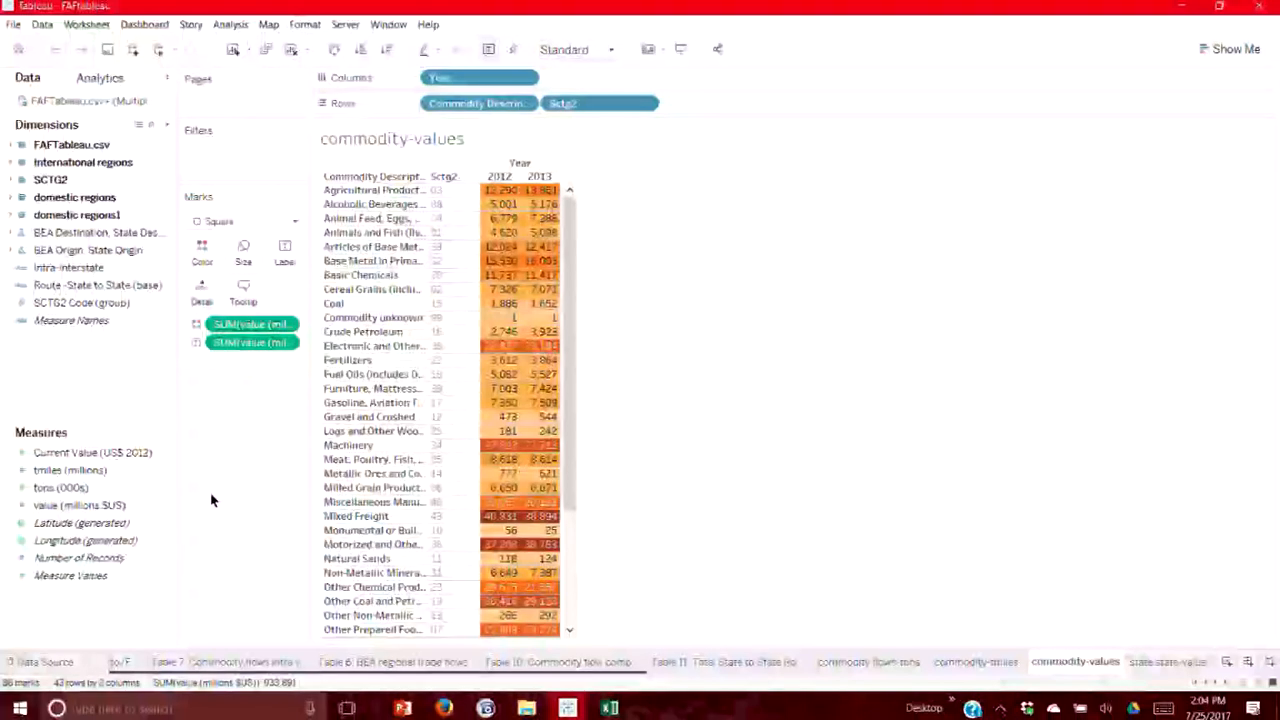
{"action": "left_click", "coordinate": [60, 662]}
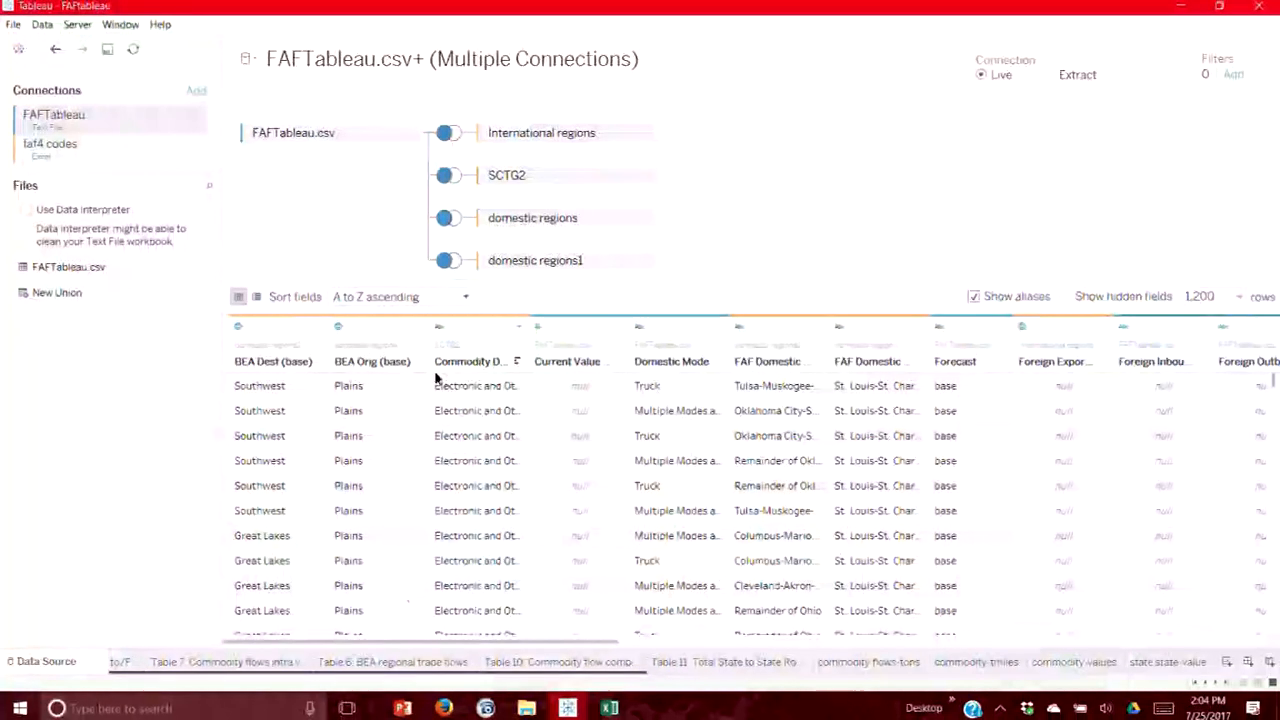
Sort the data source fields A to Z ascending per table and widen the SCTG2 Code (group) column.
{"action": "left_click", "coordinate": [465, 296]}
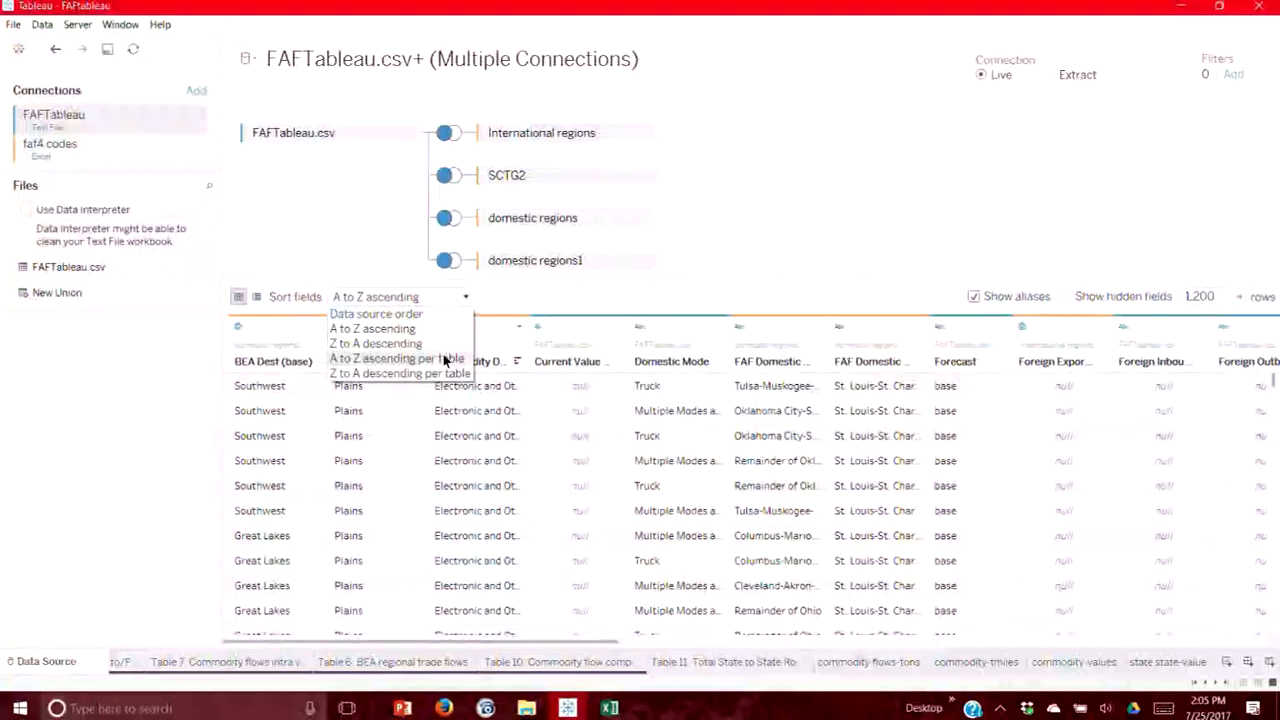
{"action": "left_click", "coordinate": [446, 359]}
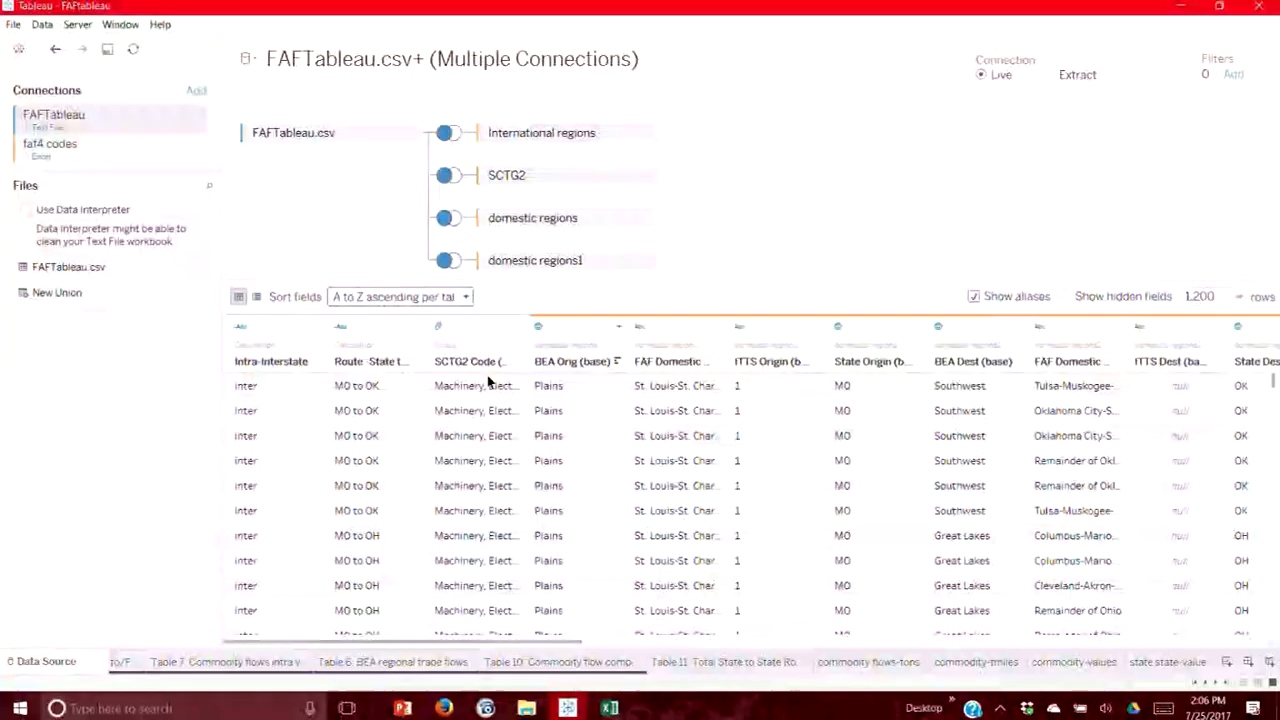
{"action": "left_click_drag", "start_coordinate": [539, 348], "coordinate": [693, 330]}
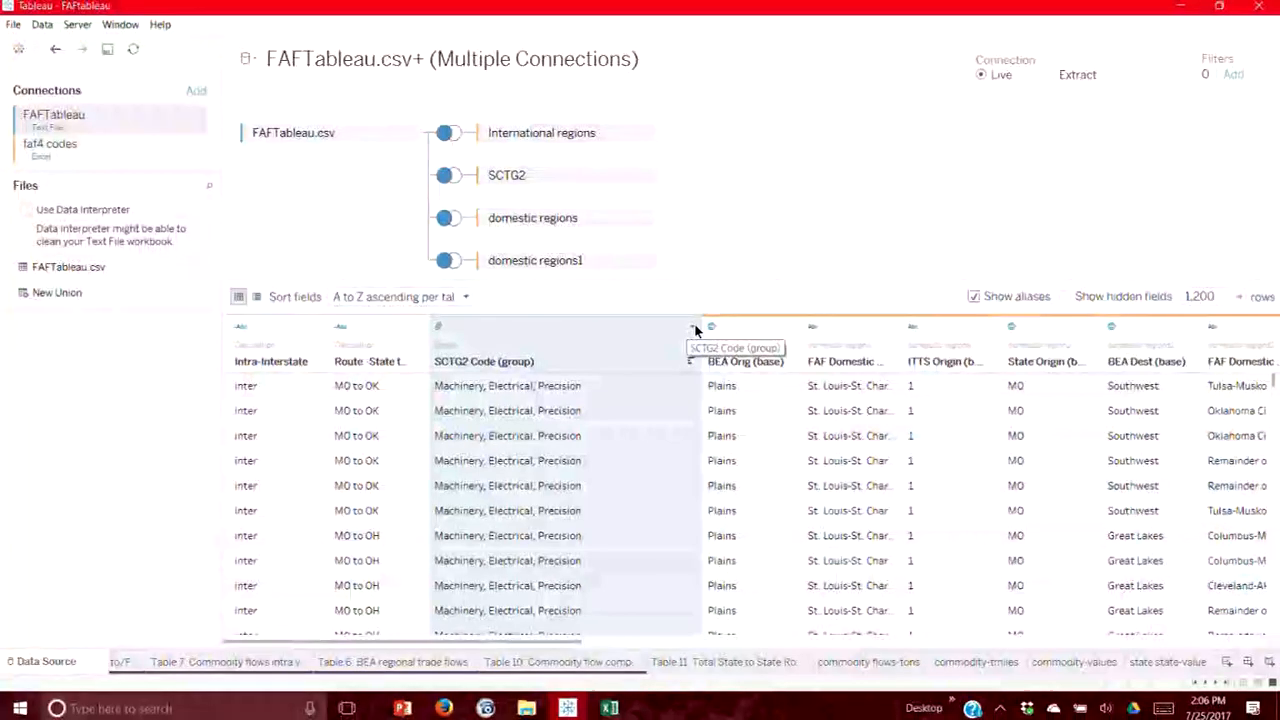
Try to rename the alcohol and tobacco group inside SCTG2 Code (group), and cancel the group edit.
{"action": "left_click", "coordinate": [695, 329]}
{"action": "left_click", "coordinate": [710, 340]}
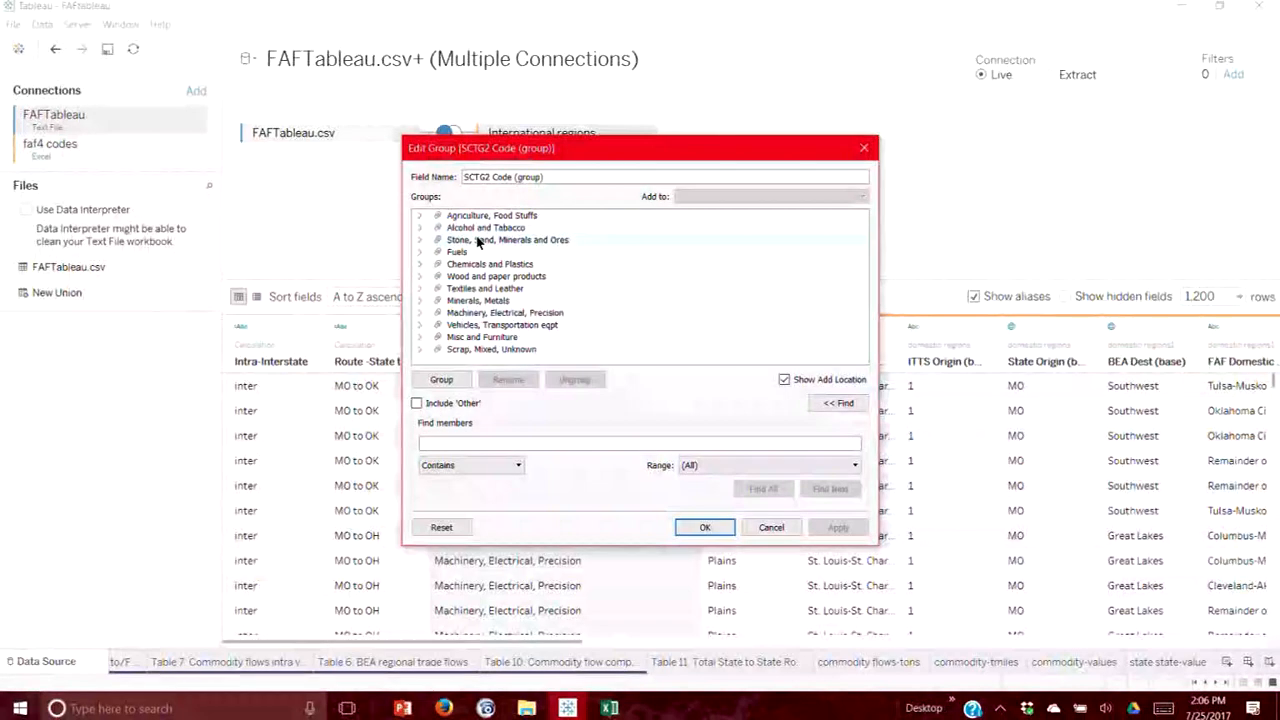
{"action": "right_click", "coordinate": [478, 229]}
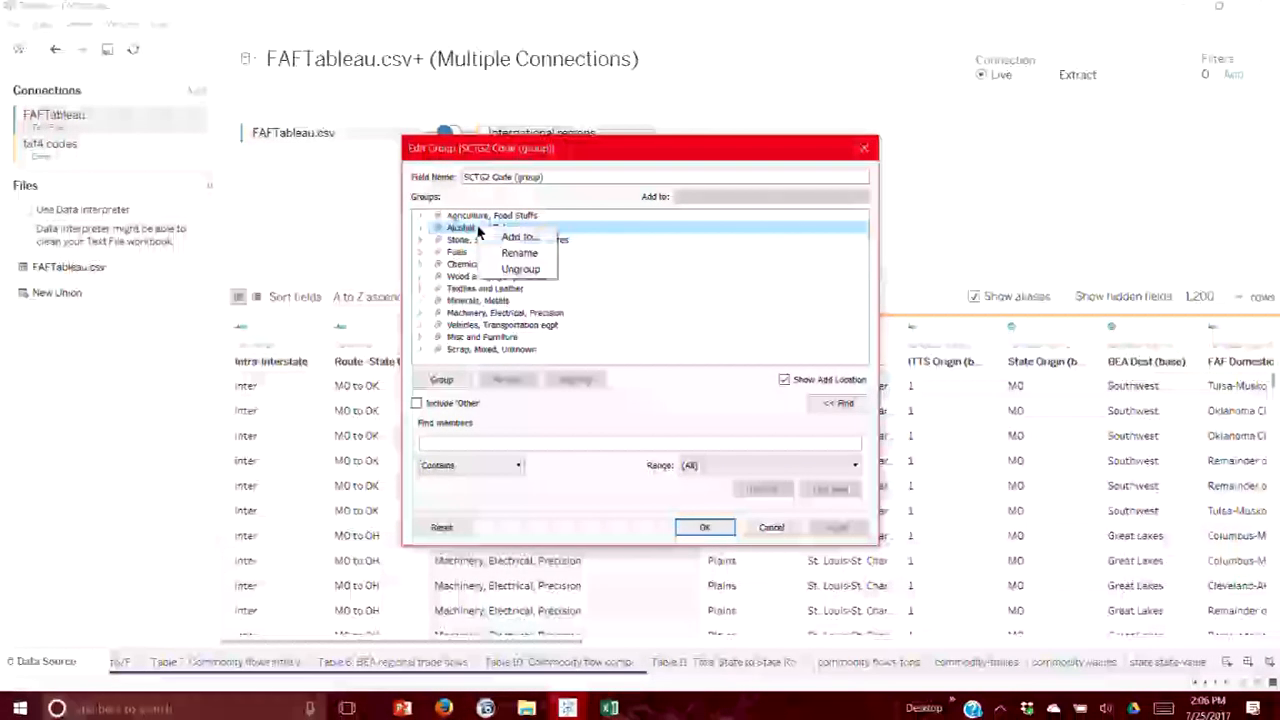
{"action": "left_click", "coordinate": [517, 252]}
{"action": "left_click", "coordinate": [507, 230]}
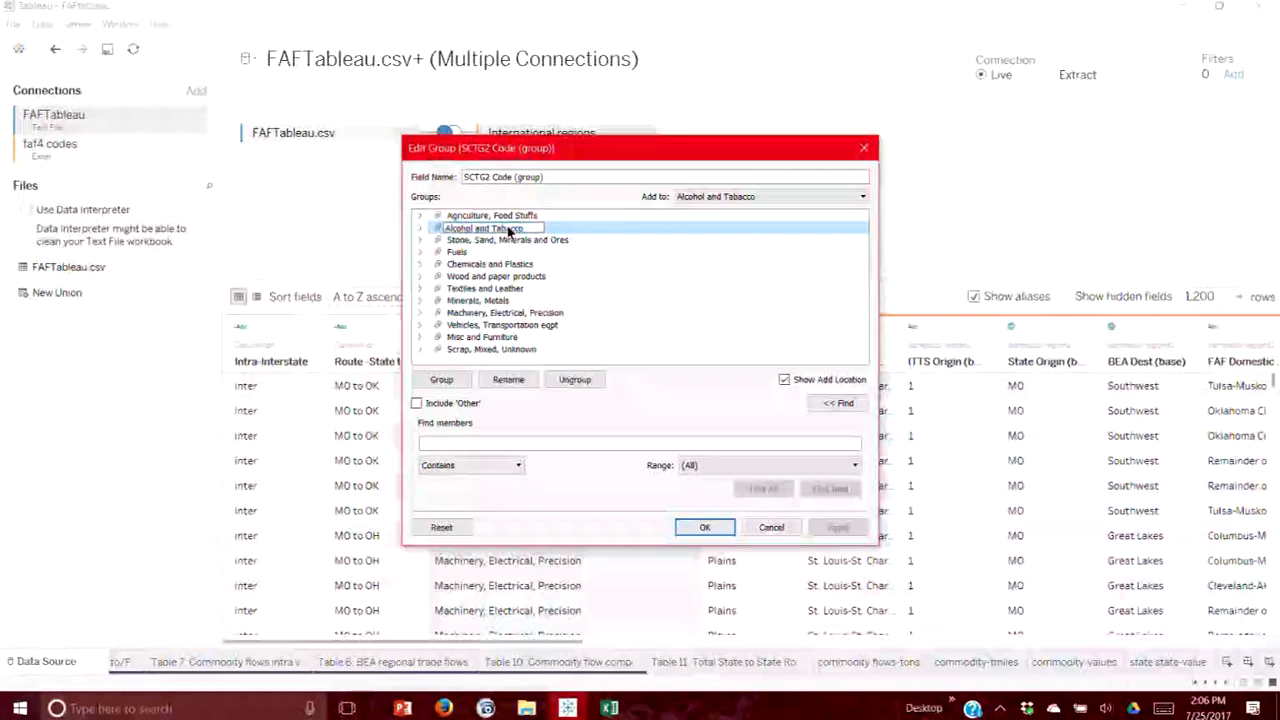
{"action": "left_click", "coordinate": [771, 528]}
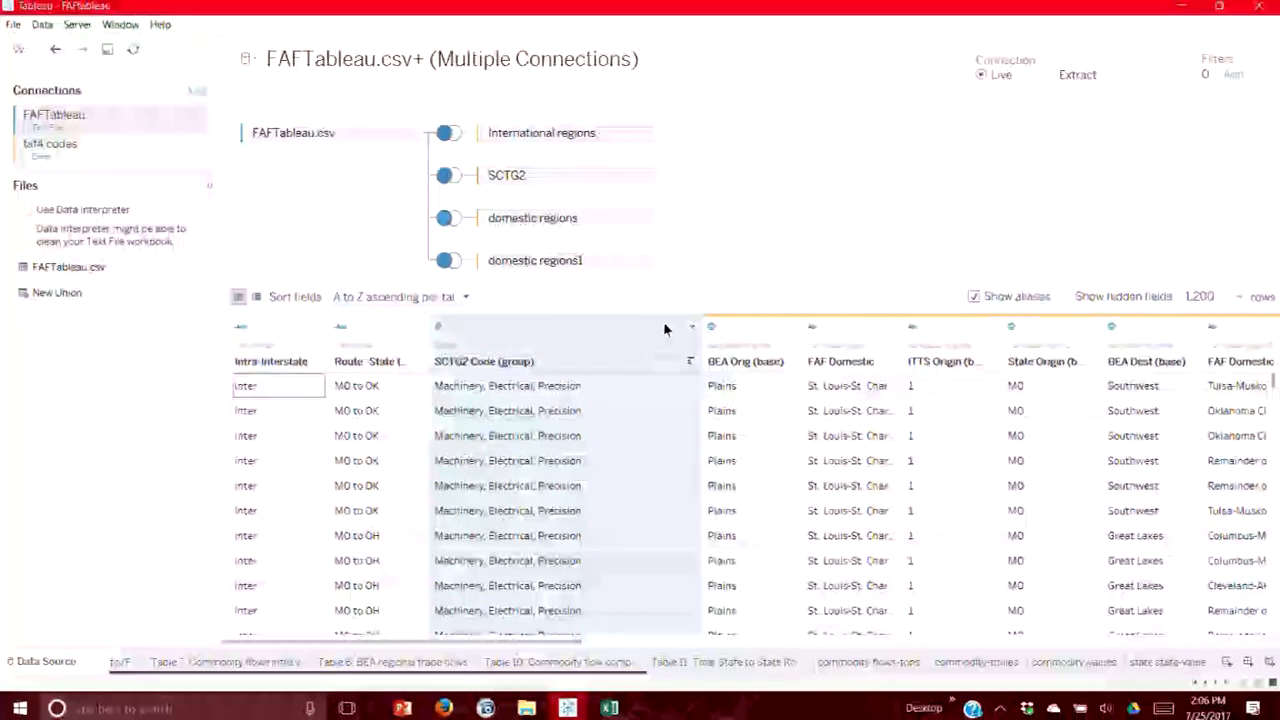
Examine the member codes of the Agriculture, Food Stuffs group in SCTG2 Code (group), leaving the grouping unedited.
{"action": "right_click", "coordinate": [556, 340]}
{"action": "left_click", "coordinate": [585, 346]}
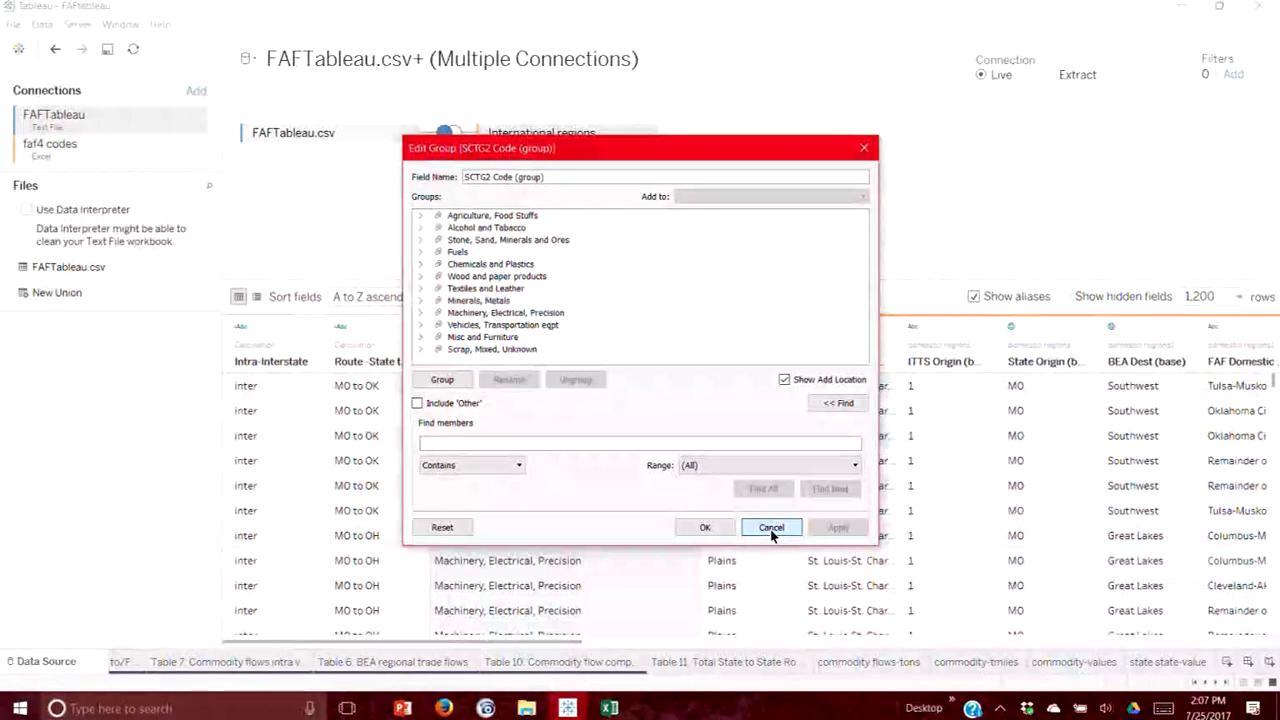
{"action": "left_click", "coordinate": [419, 216]}
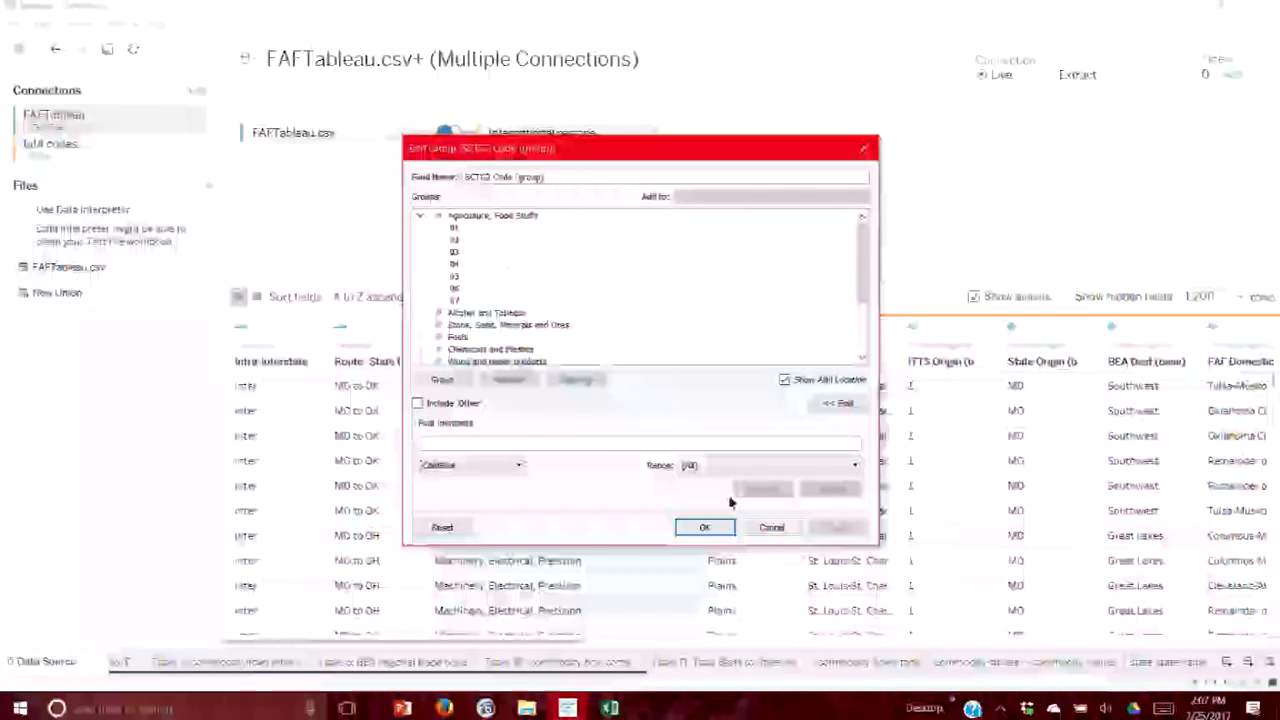
{"action": "left_click", "coordinate": [771, 527]}
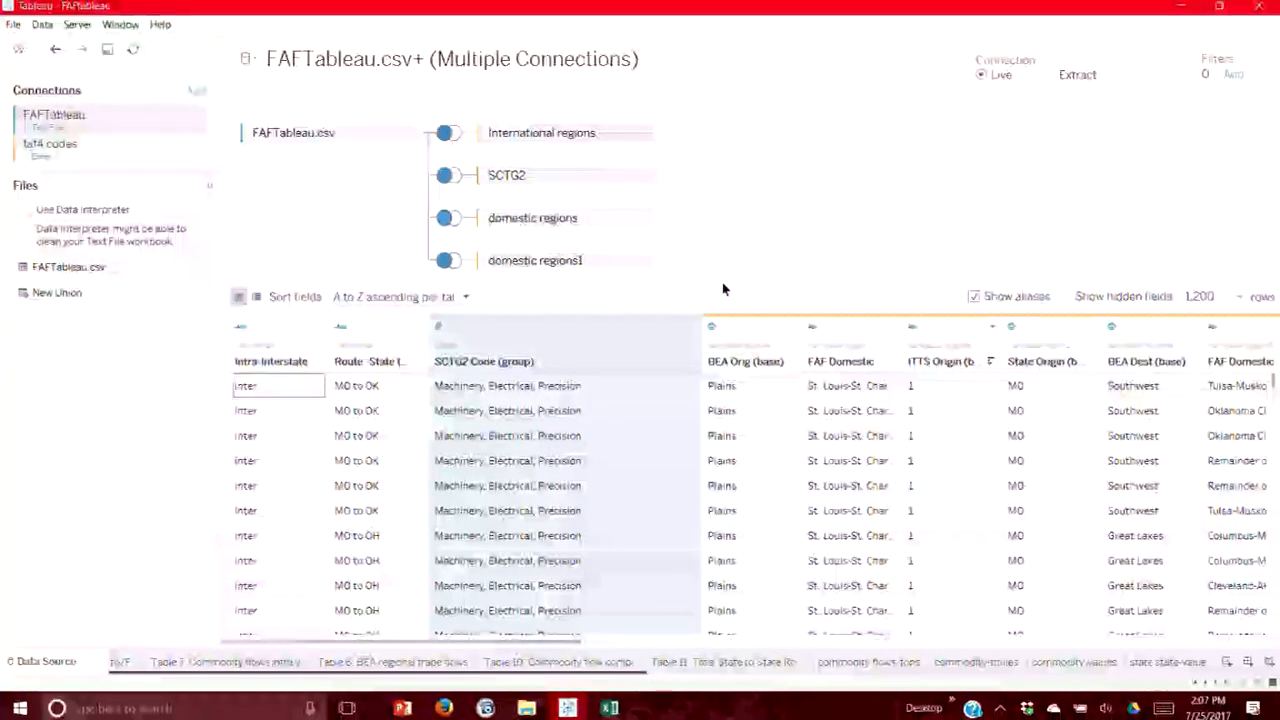
Review the aliases of the FAF Domestic Origin field without editing them, and widen its column.
{"action": "left_click_drag", "start_coordinate": [722, 283], "coordinate": [702, 386]}
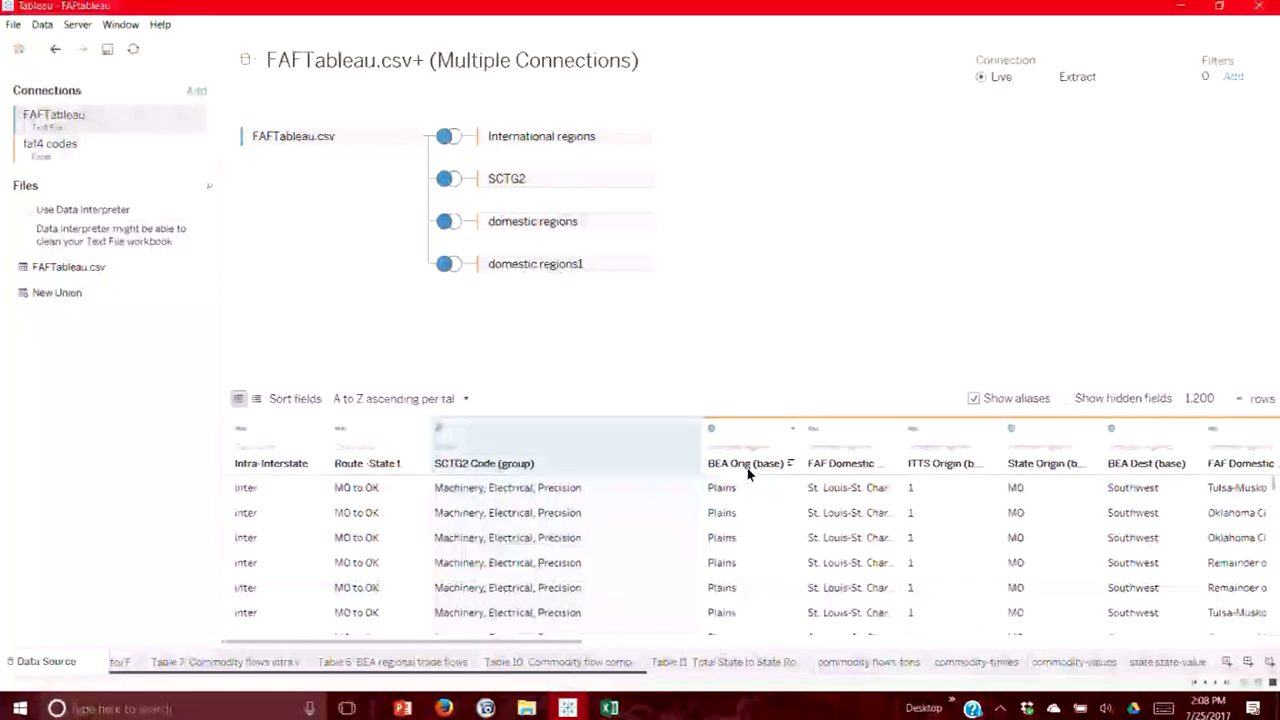
{"action": "right_click", "coordinate": [896, 433]}
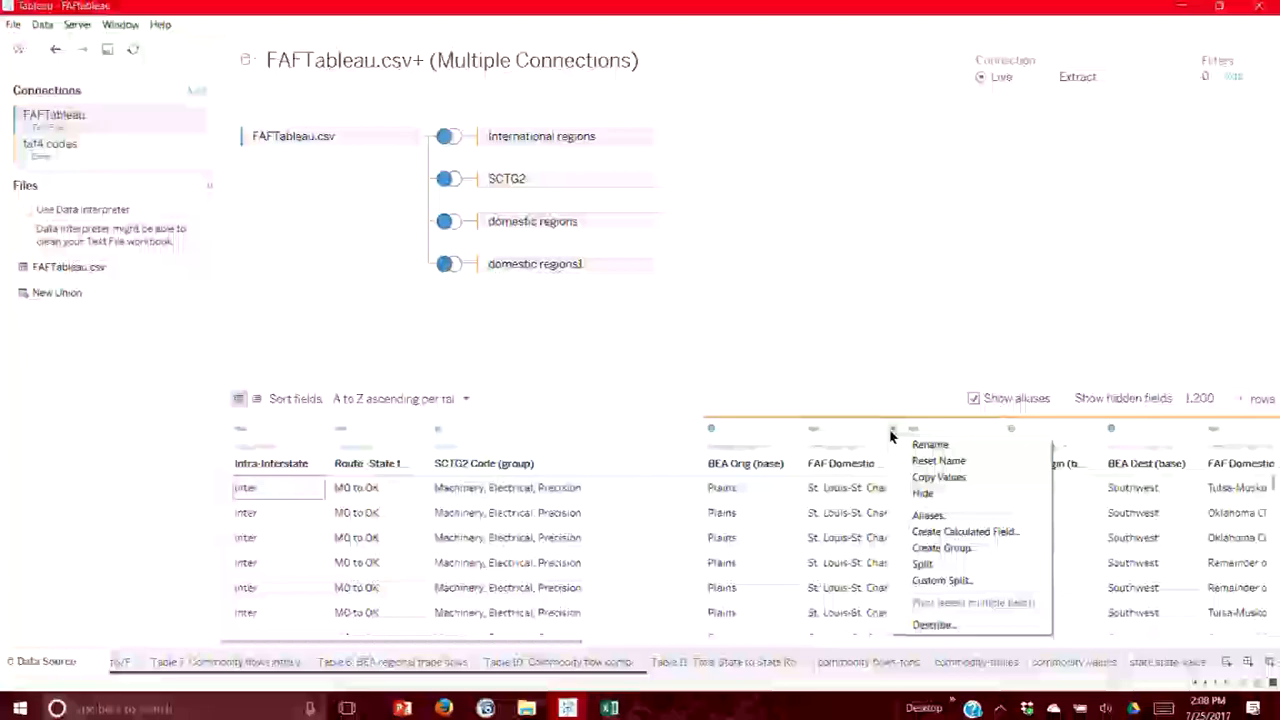
{"action": "left_click", "coordinate": [929, 516]}
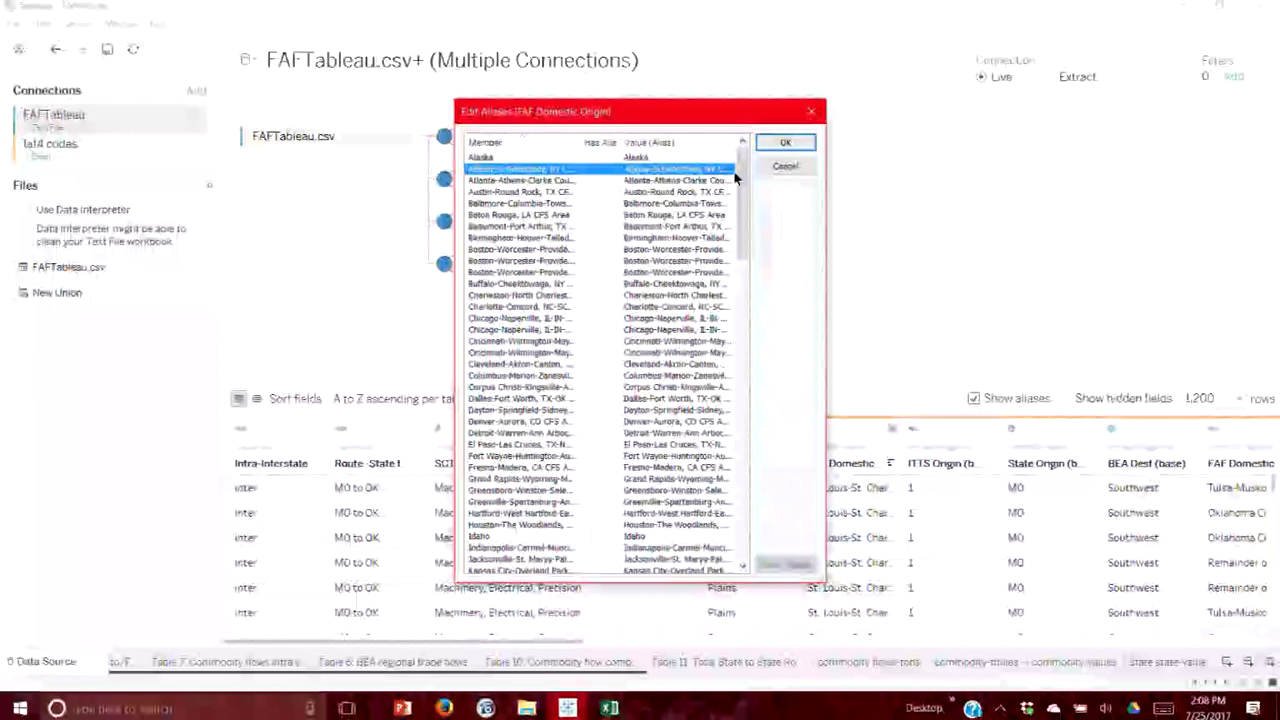
{"action": "left_click_drag", "start_coordinate": [742, 210], "coordinate": [748, 500]}
{"action": "left_click", "coordinate": [785, 166]}
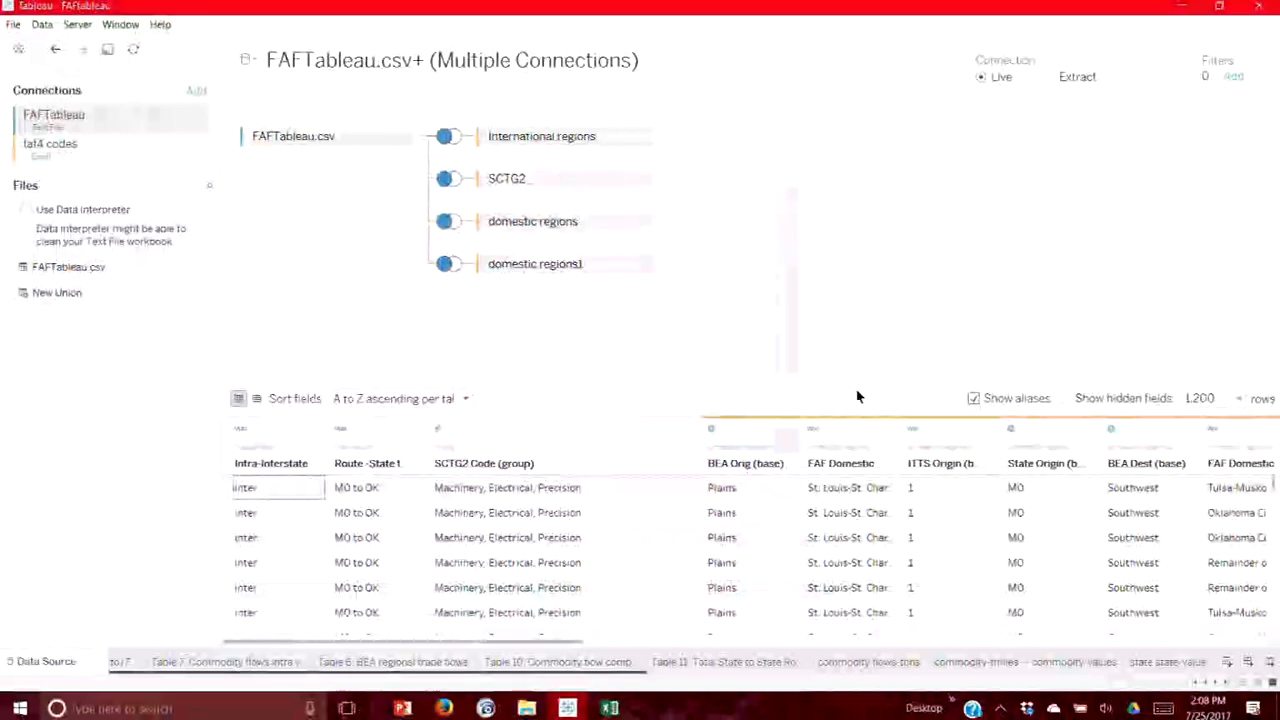
{"action": "left_click_drag", "start_coordinate": [902, 435], "coordinate": [1058, 410]}
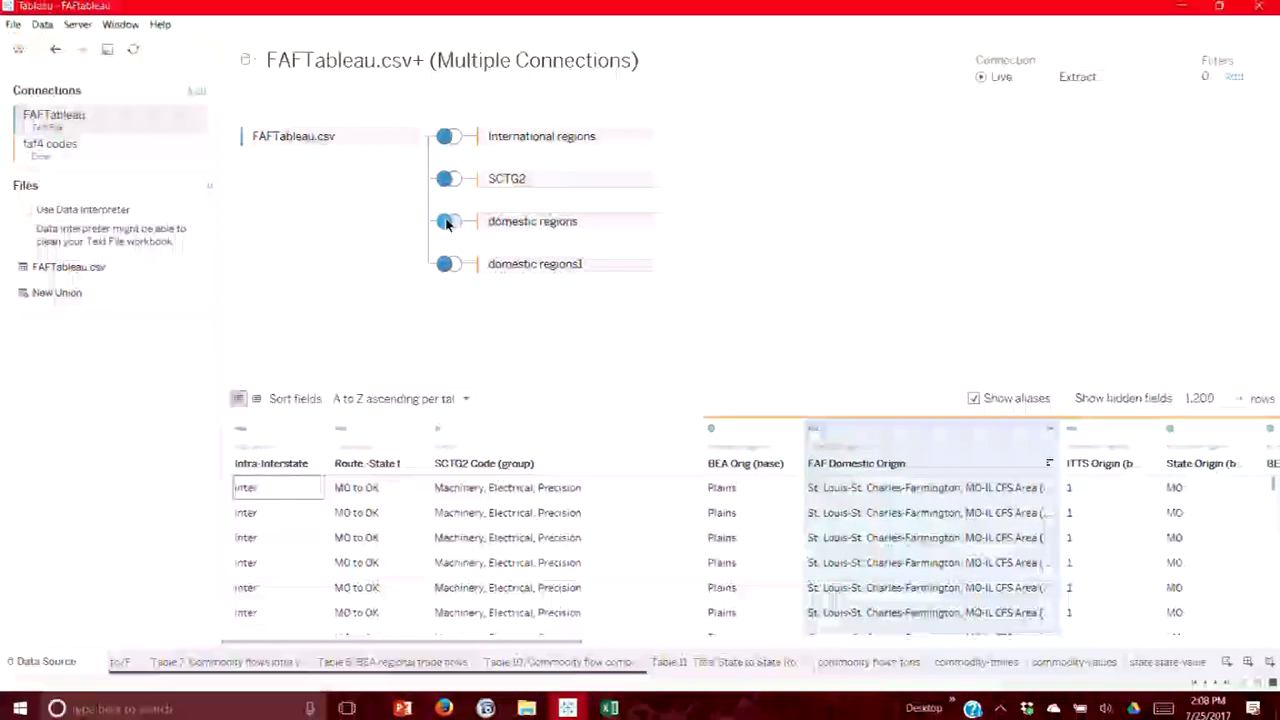
Examine the join type and join clause of the International regions, SCTG2, domestic regions and domestic regions1 tables.
{"action": "left_click", "coordinate": [446, 145]}
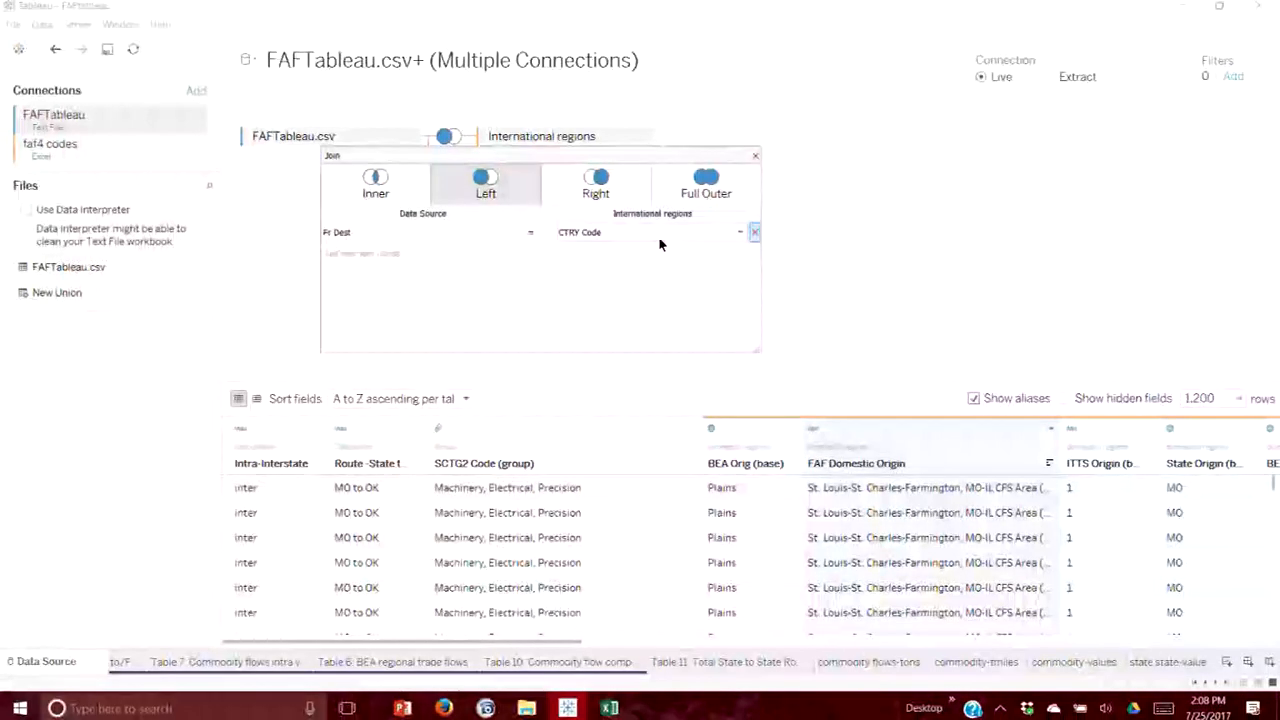
{"action": "left_click", "coordinate": [755, 156]}
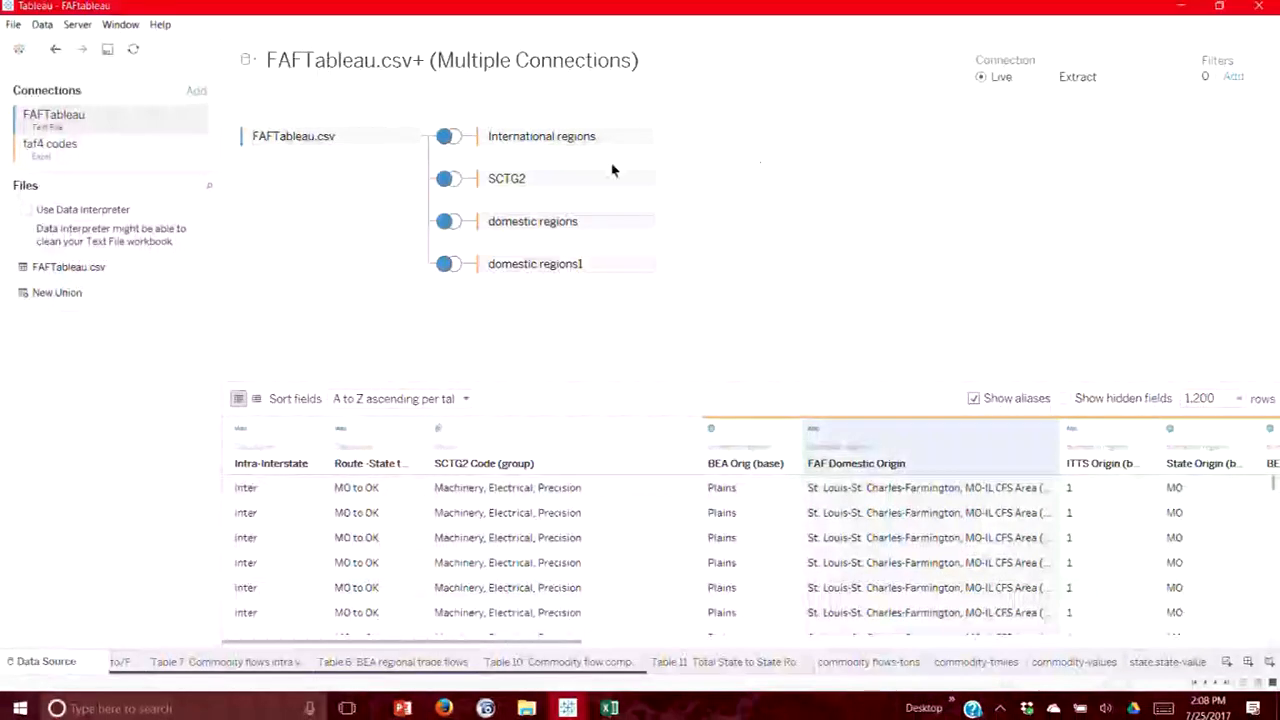
{"action": "left_click", "coordinate": [450, 182]}
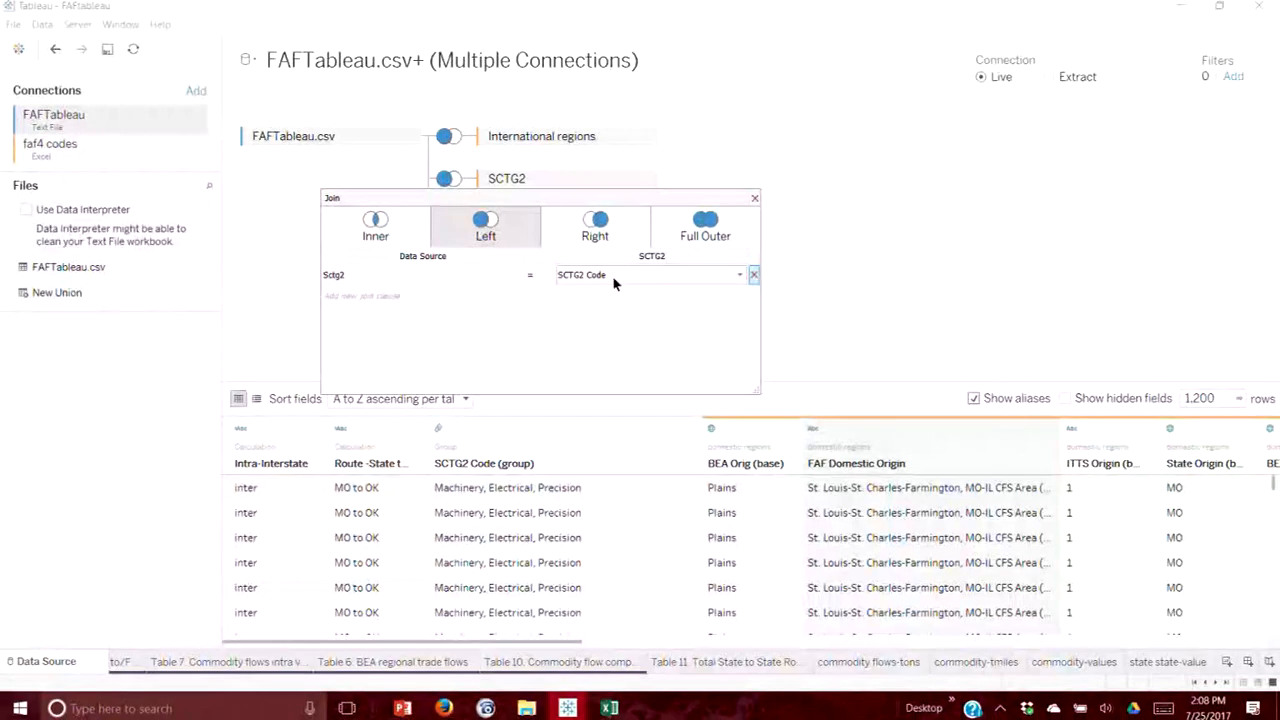
{"action": "left_click", "coordinate": [755, 198]}
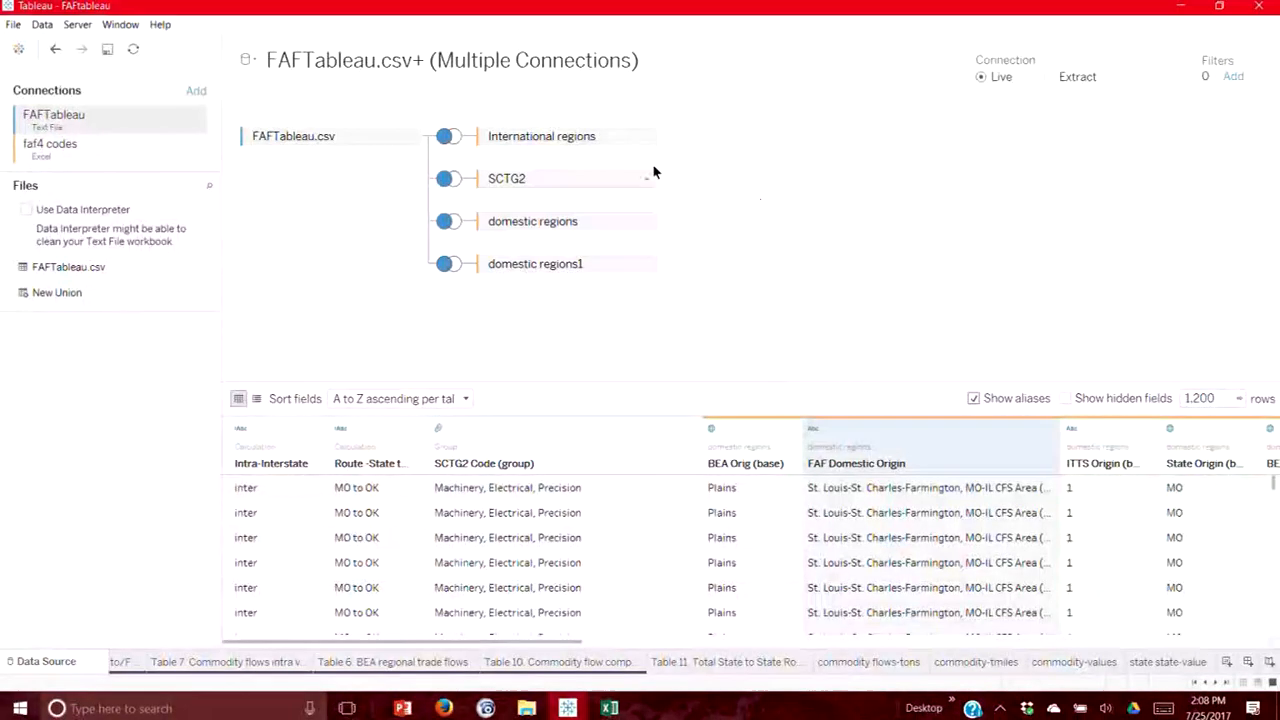
{"action": "left_click", "coordinate": [447, 221]}
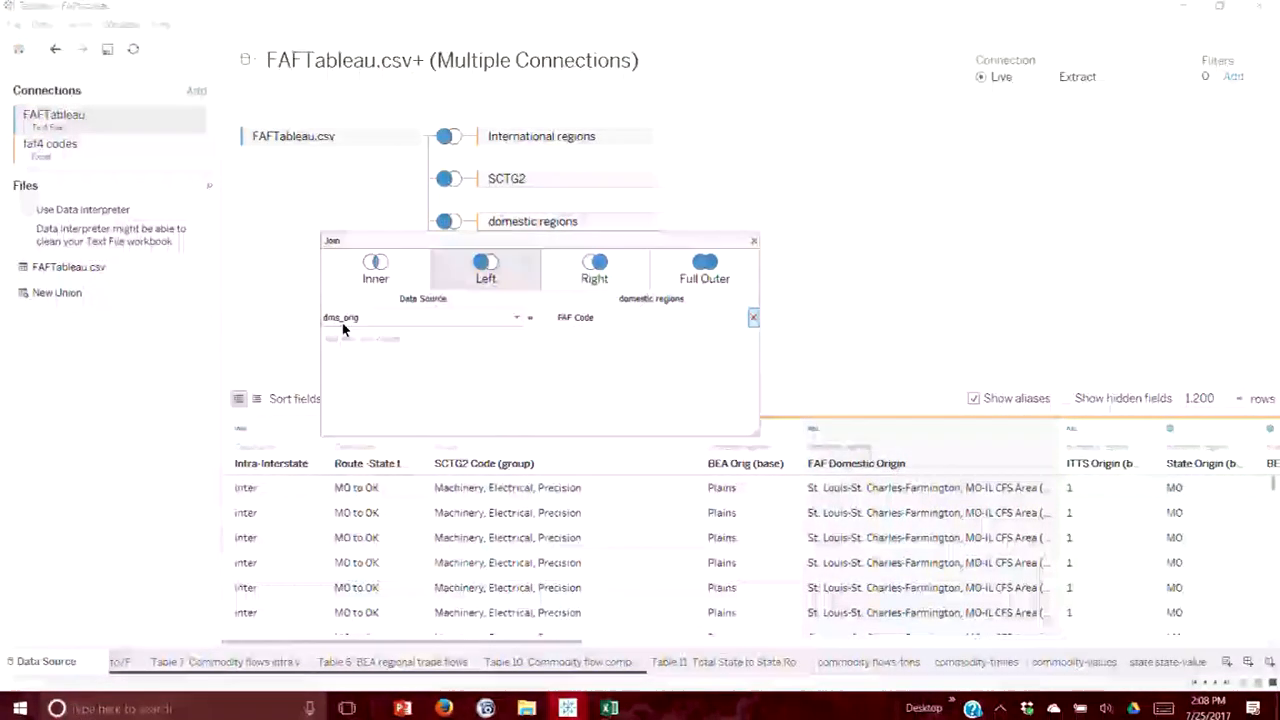
{"action": "left_click", "coordinate": [753, 240]}
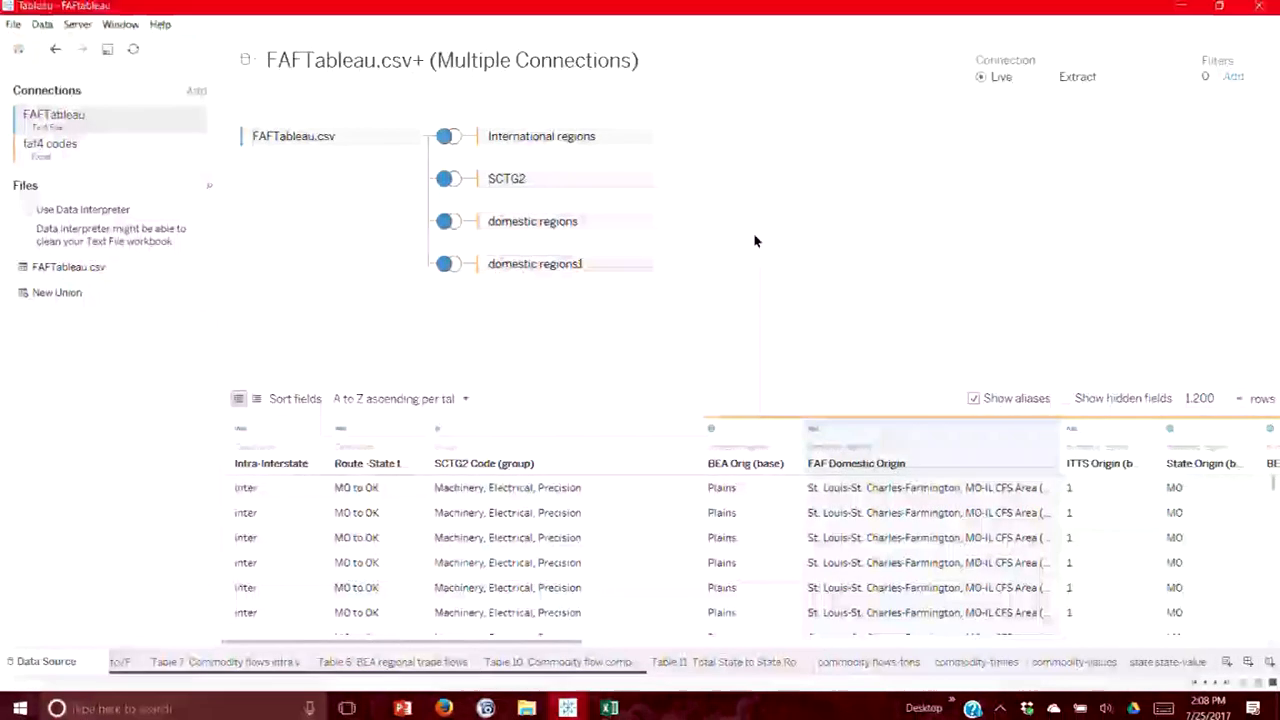
{"action": "left_click", "coordinate": [447, 264]}
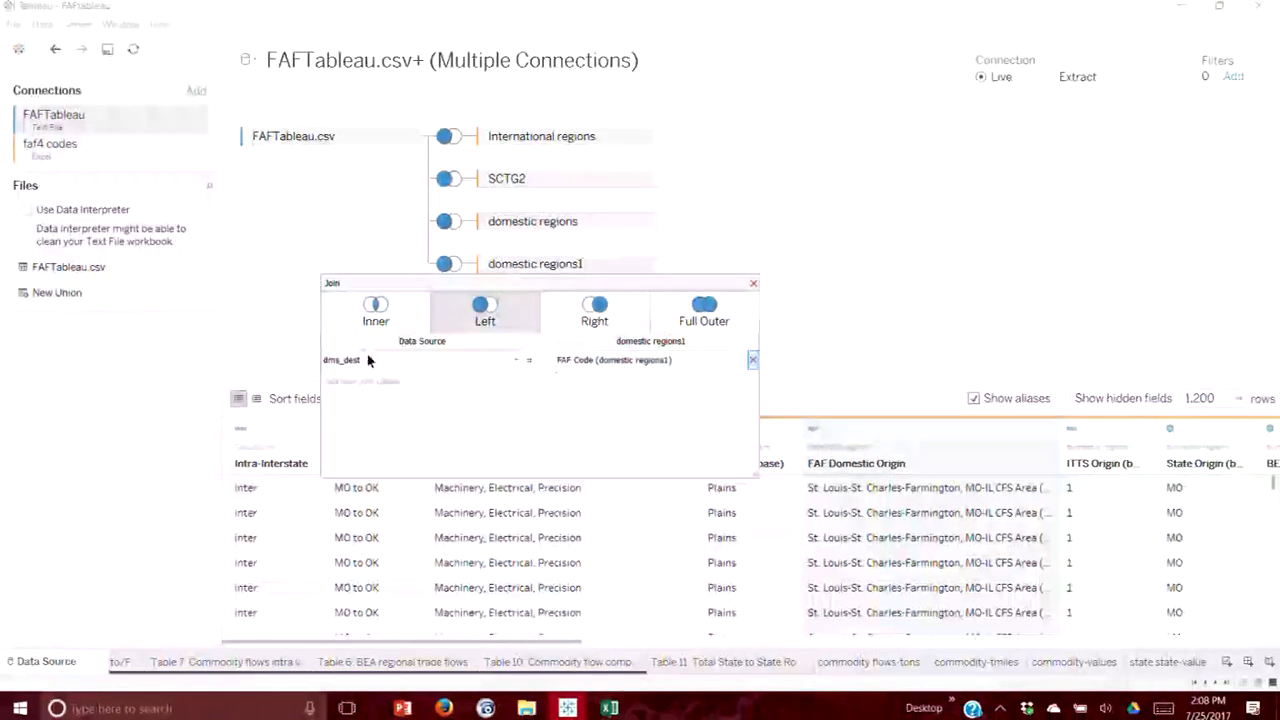
{"action": "left_click", "coordinate": [753, 283]}
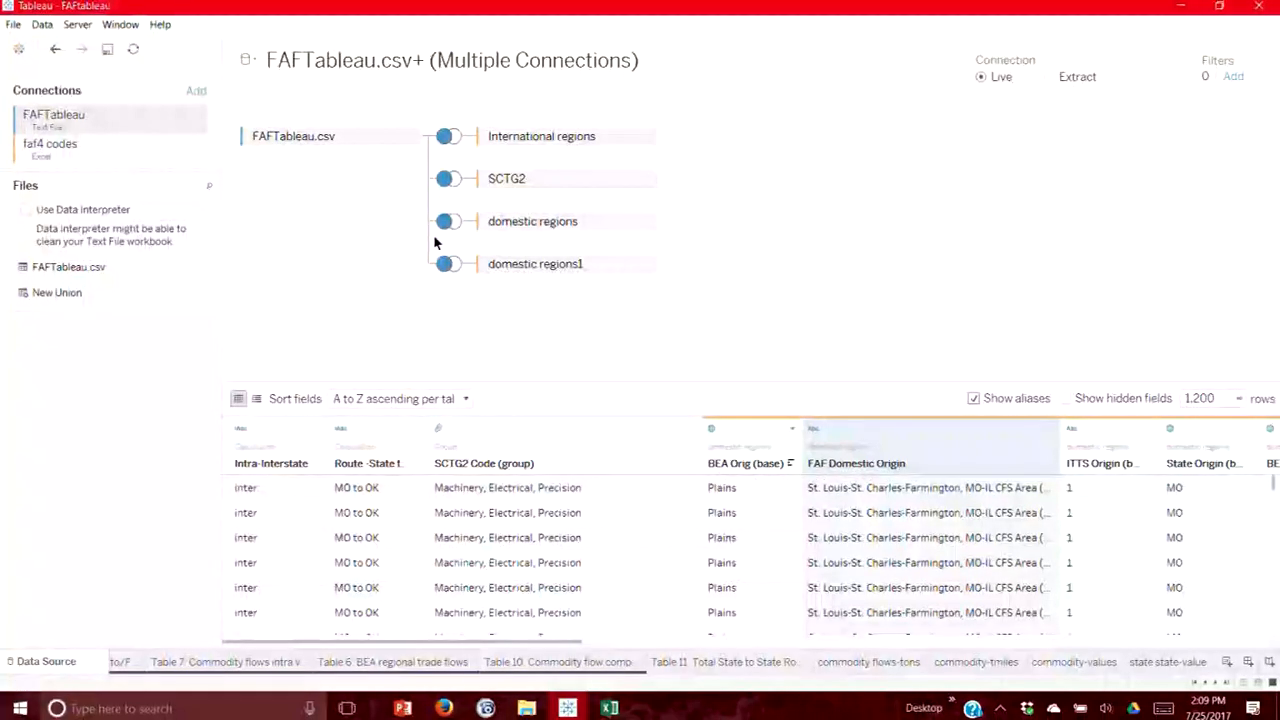
Start editing the FAFTableau text connection and open its source file FAFTableau.csv in Excel 2016 to inspect the data.
{"action": "mouse_move", "coordinate": [444, 226]}
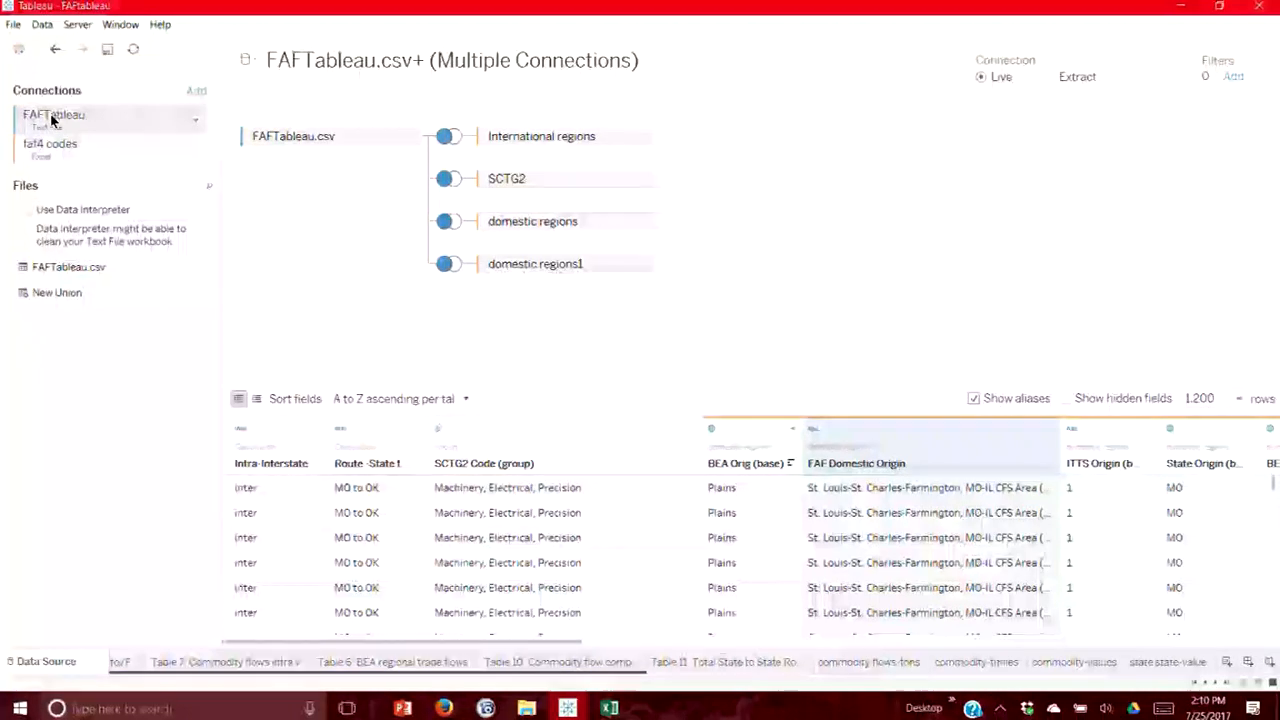
{"action": "left_click", "coordinate": [196, 120]}
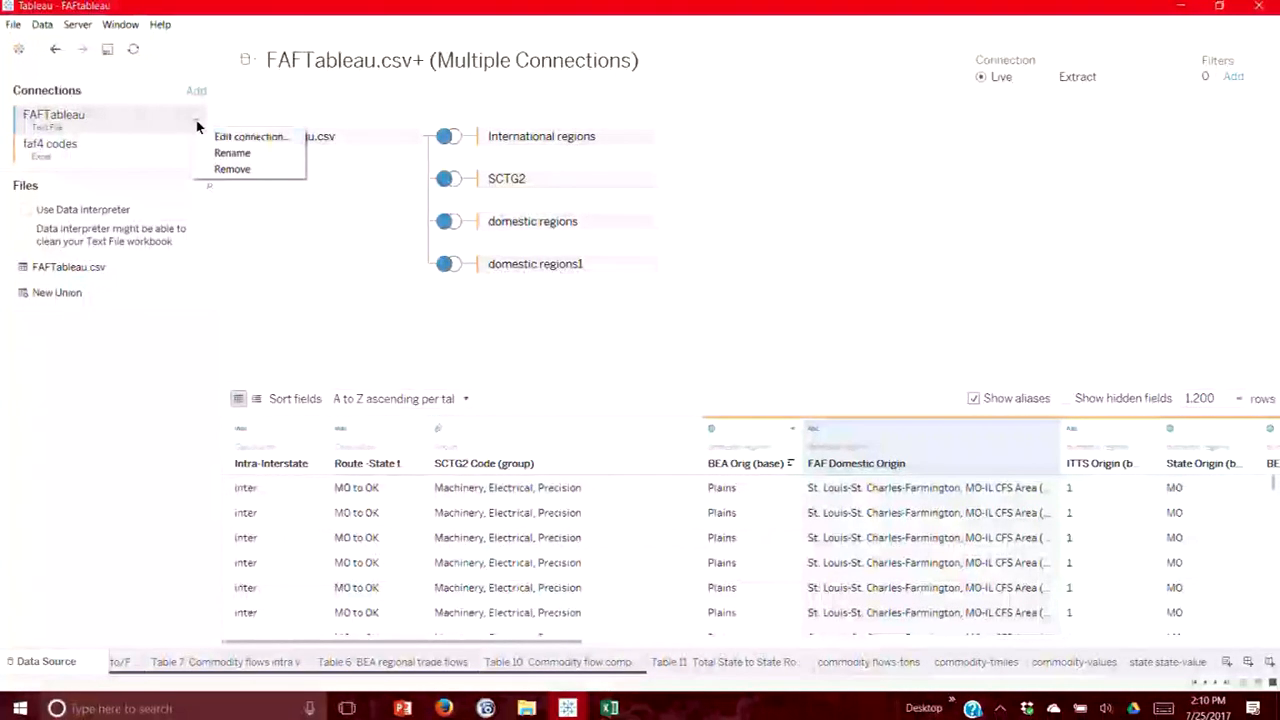
{"action": "left_click", "coordinate": [211, 138]}
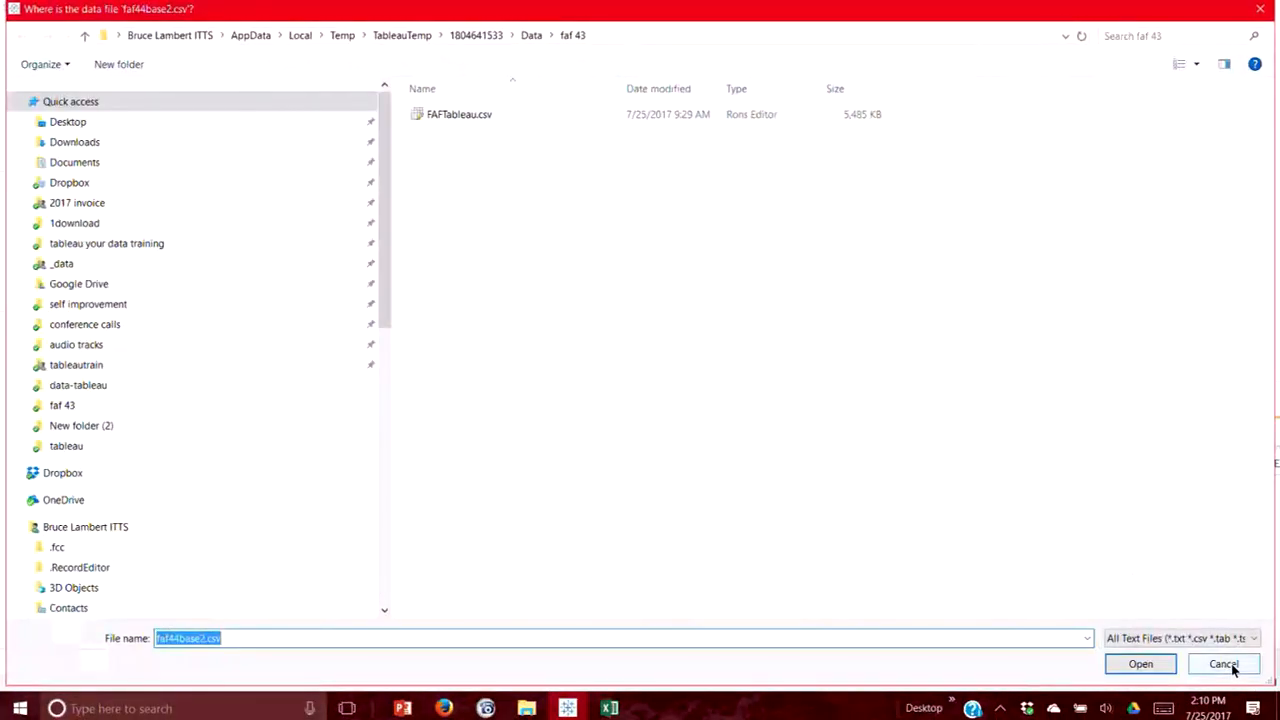
{"action": "right_click", "coordinate": [448, 115]}
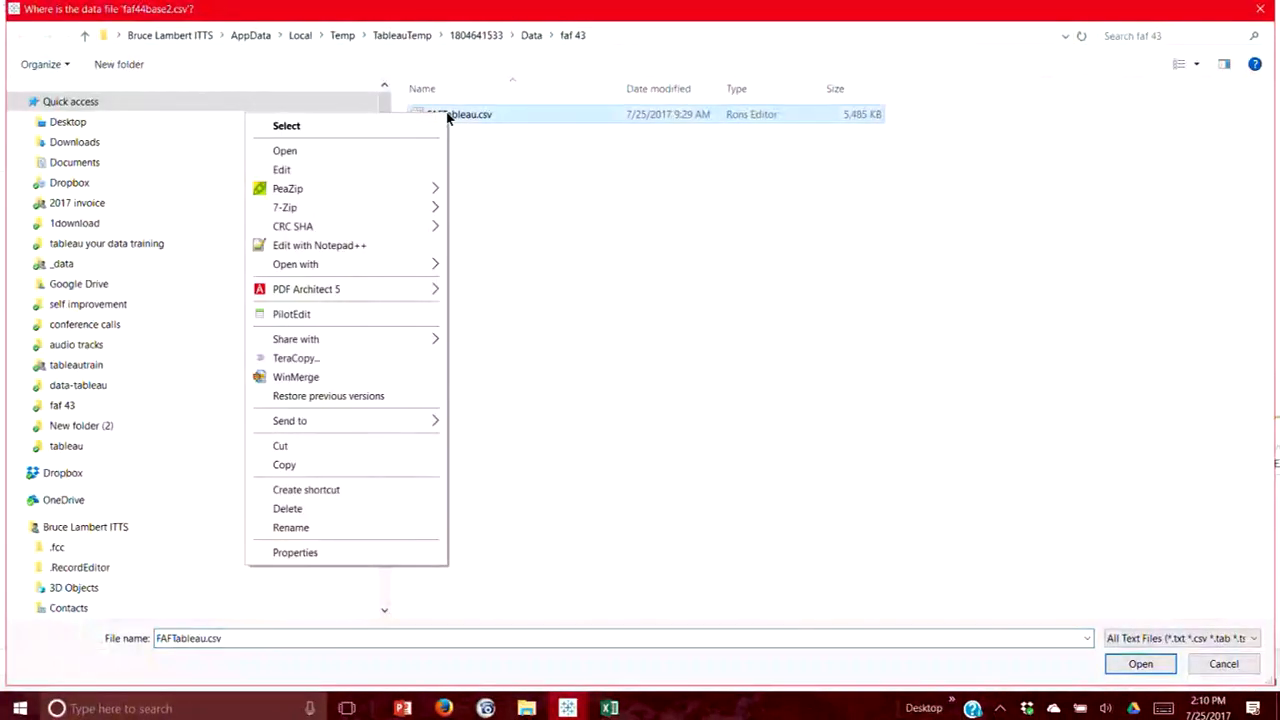
{"action": "mouse_move", "coordinate": [390, 265]}
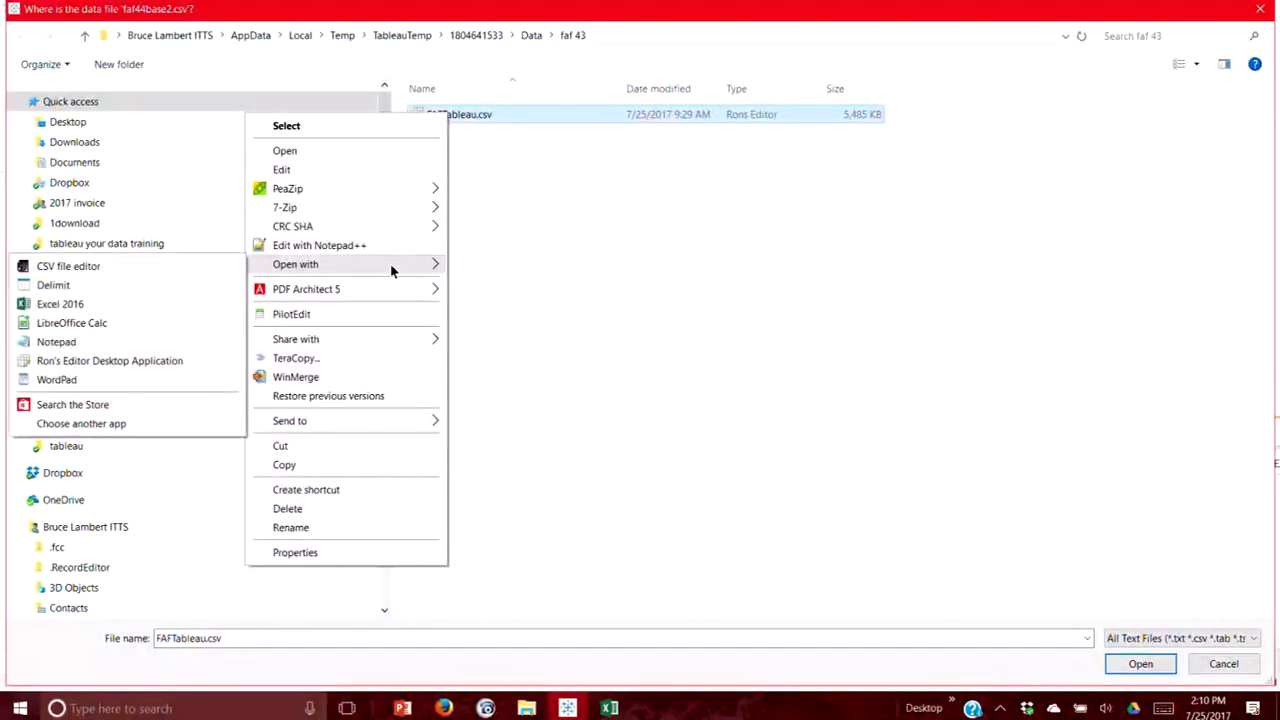
{"action": "left_click", "coordinate": [113, 306]}
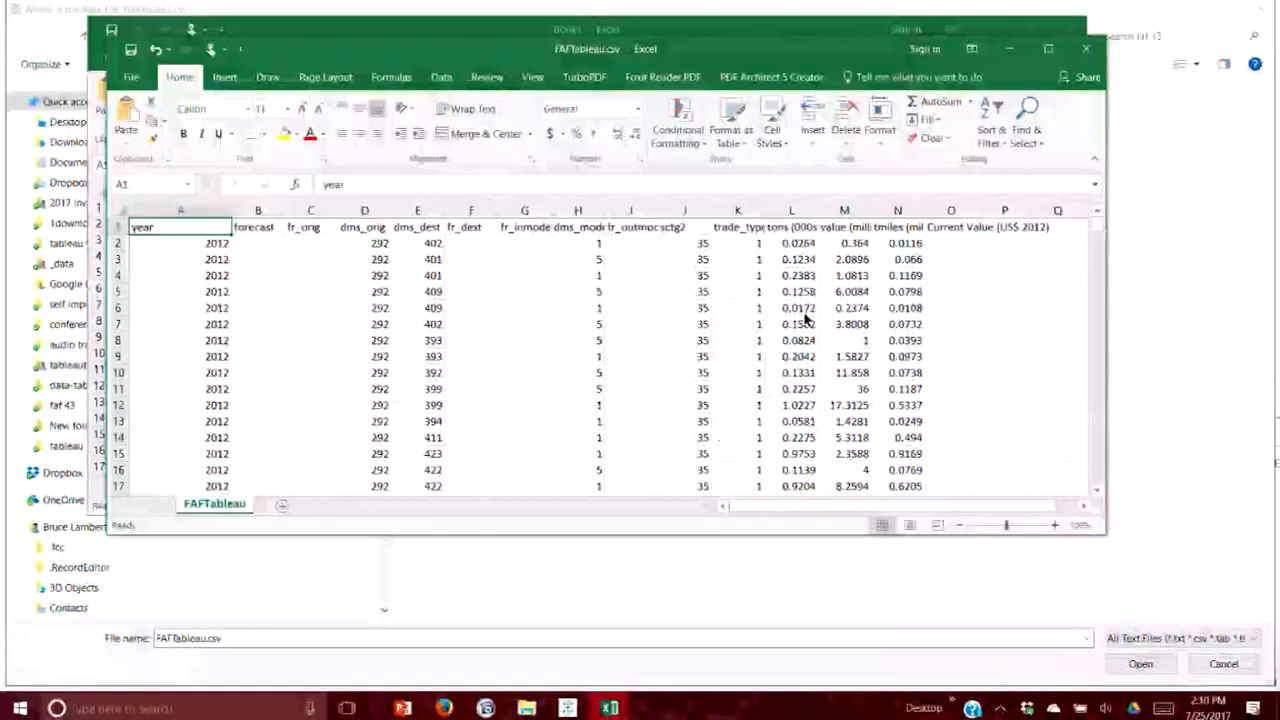
Close the FAFTableau.csv and Book1 workbooks in Excel without saving either one.
{"action": "left_click", "coordinate": [1086, 48]}
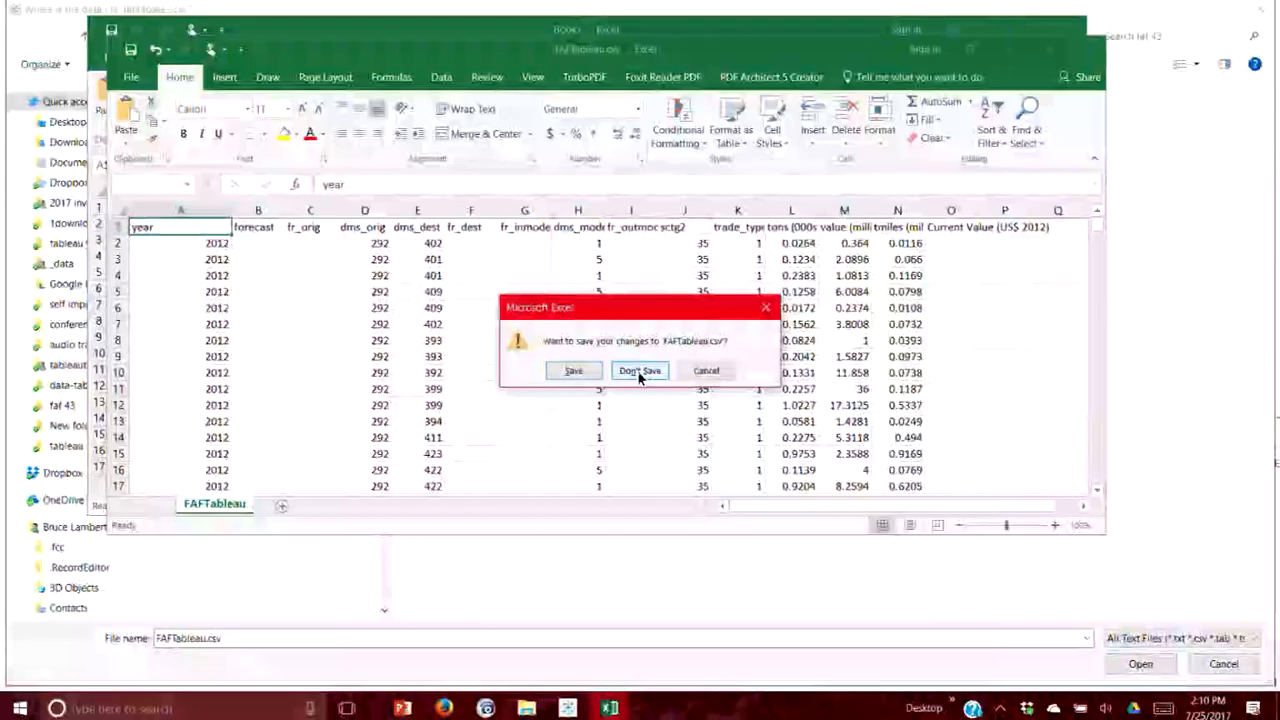
{"action": "left_click", "coordinate": [639, 370]}
{"action": "left_click", "coordinate": [1062, 30]}
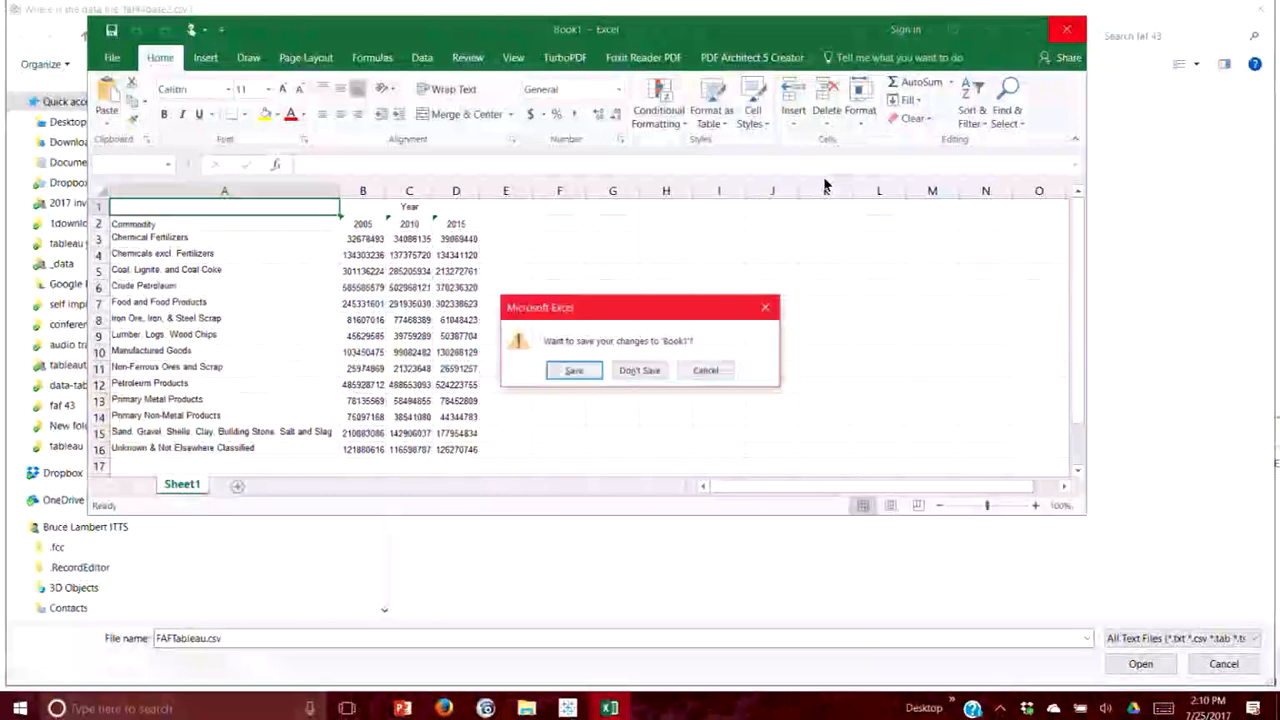
{"action": "left_click", "coordinate": [655, 372]}
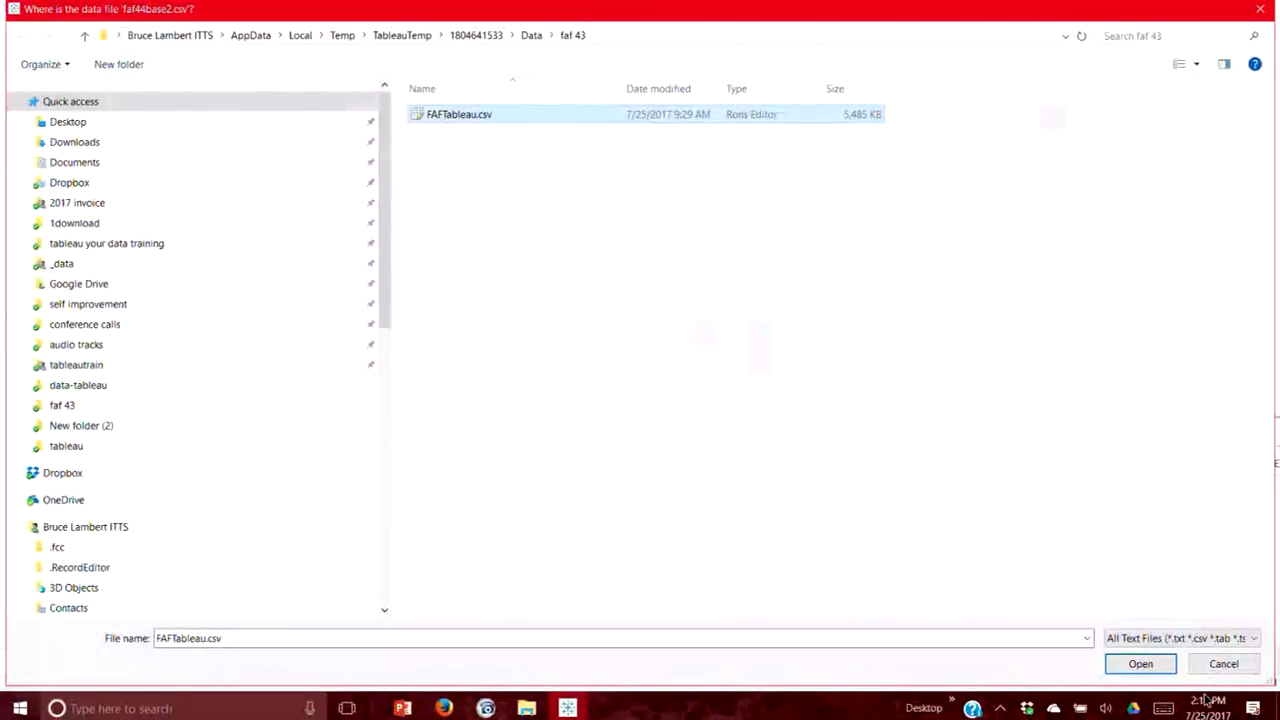
Cancel the FAFTableau file selection and reconnect the faf4 codes Excel connection to faf4 codes.xlsx.
{"action": "left_click", "coordinate": [1217, 667]}
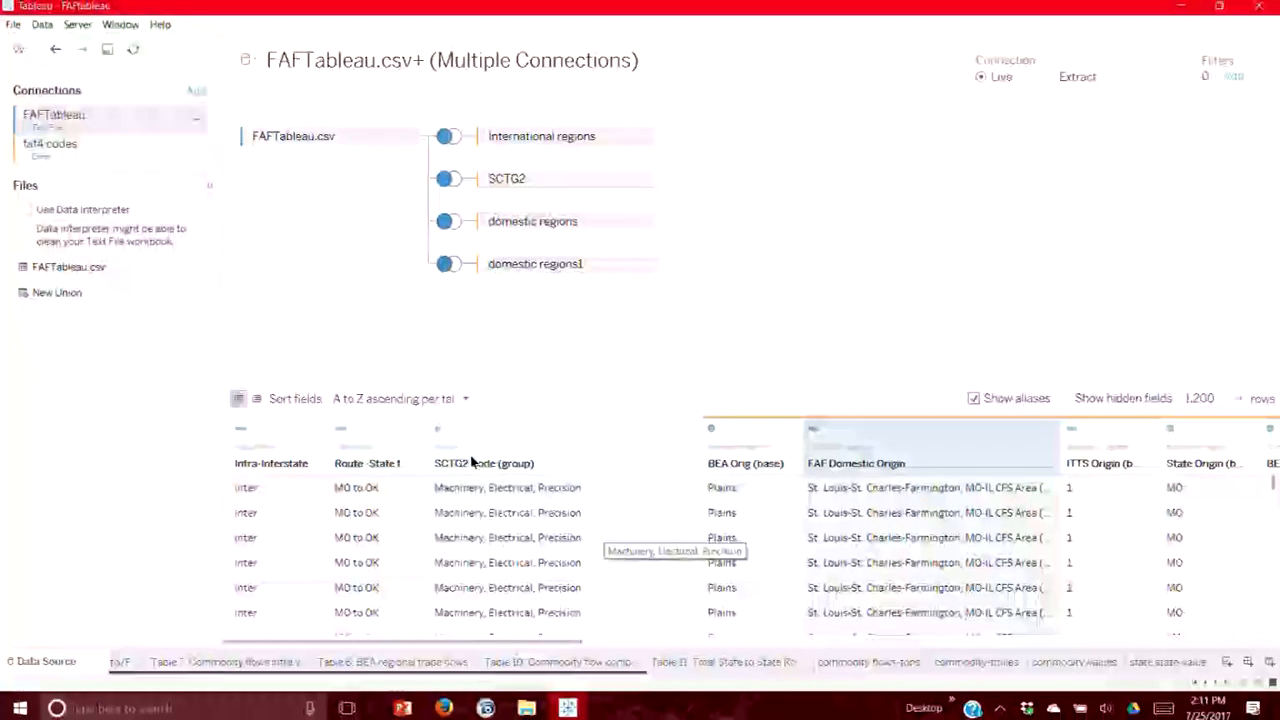
{"action": "left_click", "coordinate": [72, 146]}
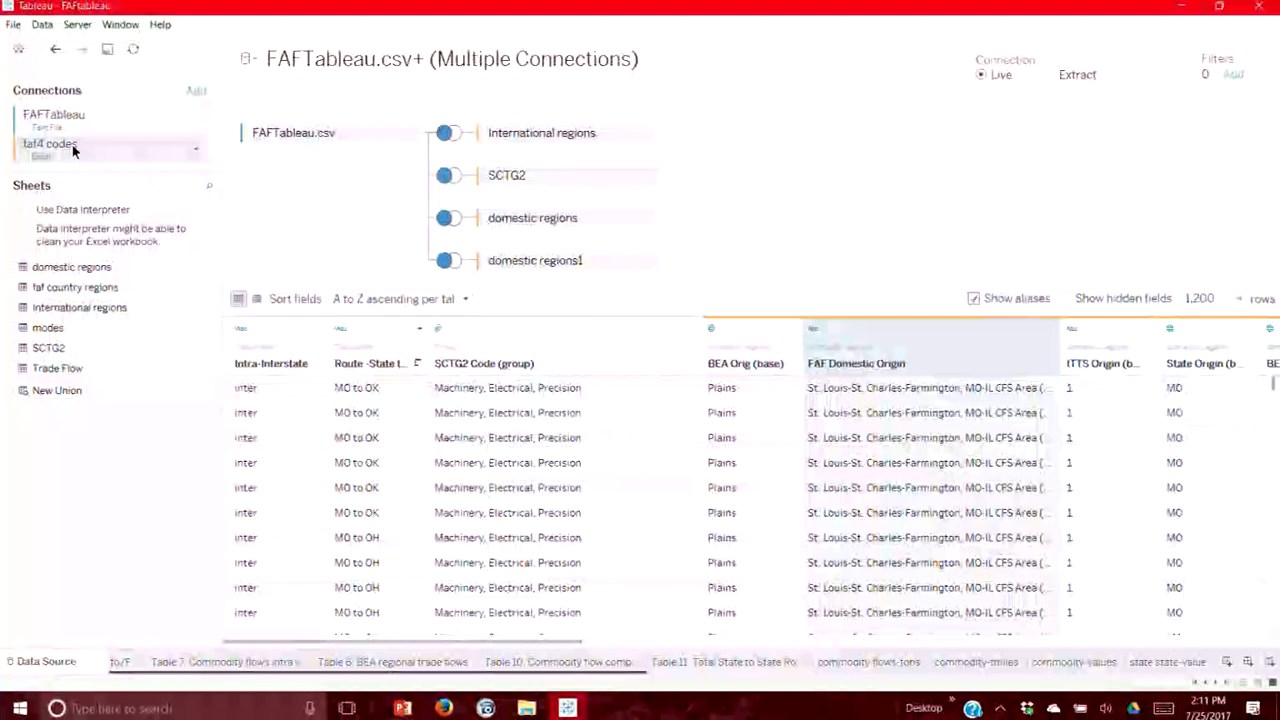
{"action": "left_click", "coordinate": [197, 151]}
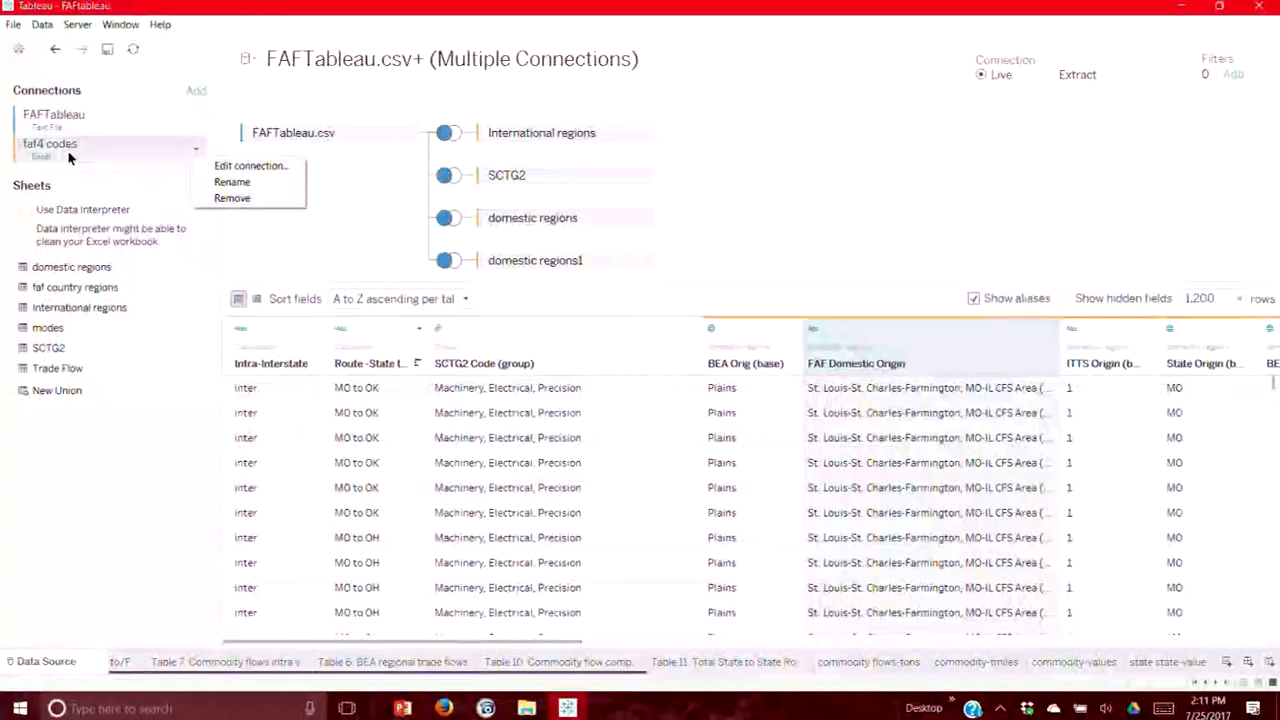
{"action": "left_click", "coordinate": [250, 167]}
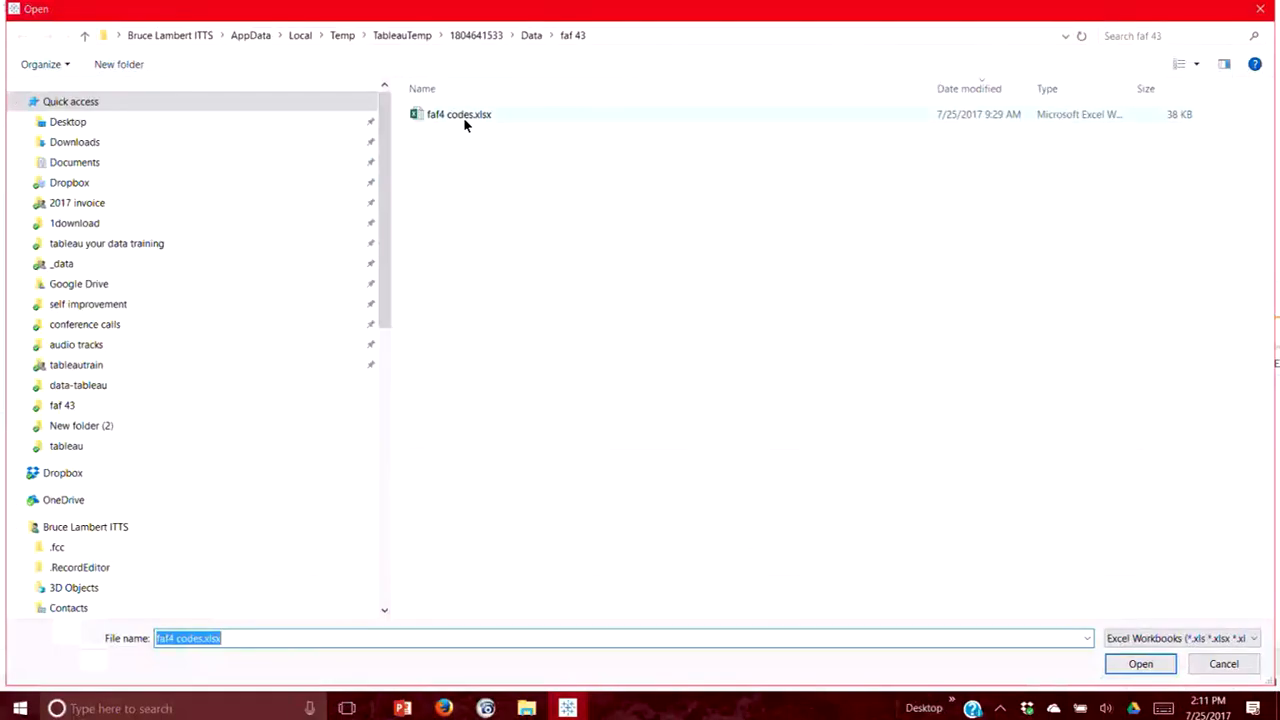
{"action": "left_click", "coordinate": [463, 117]}
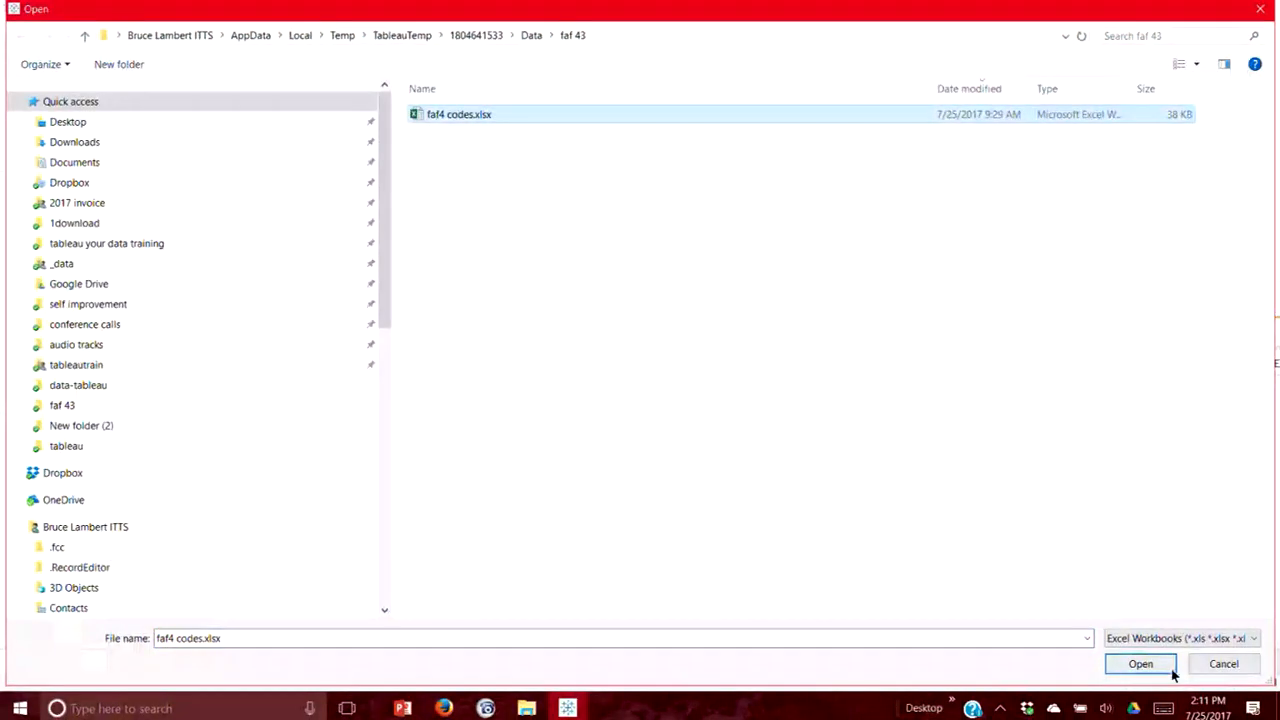
{"action": "left_click", "coordinate": [1141, 665]}
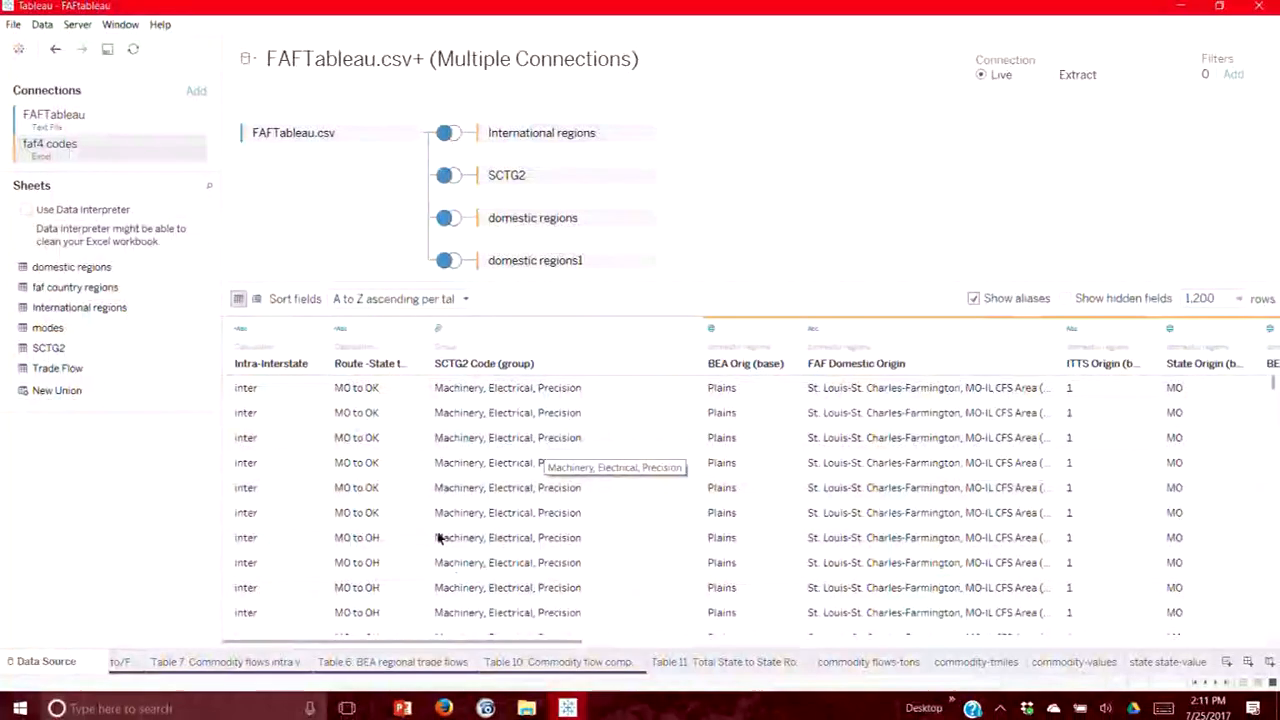
{"action": "left_click", "coordinate": [195, 149]}
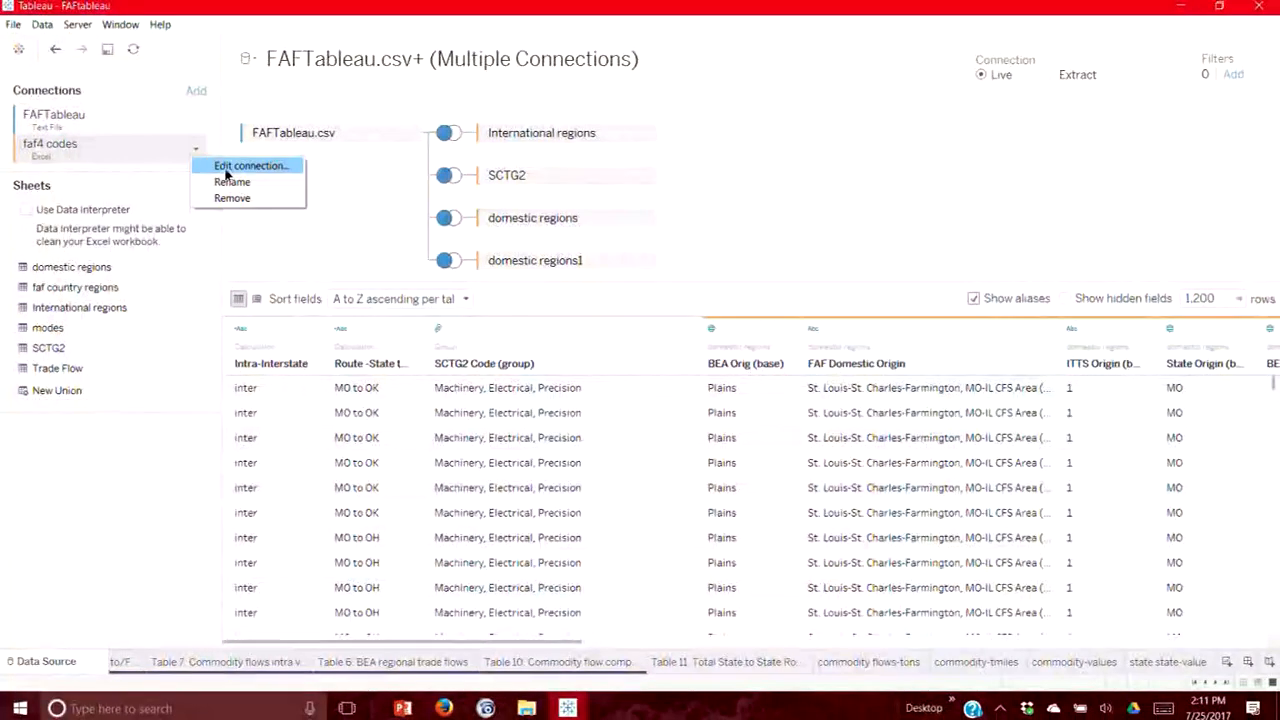
{"action": "left_click", "coordinate": [222, 166]}
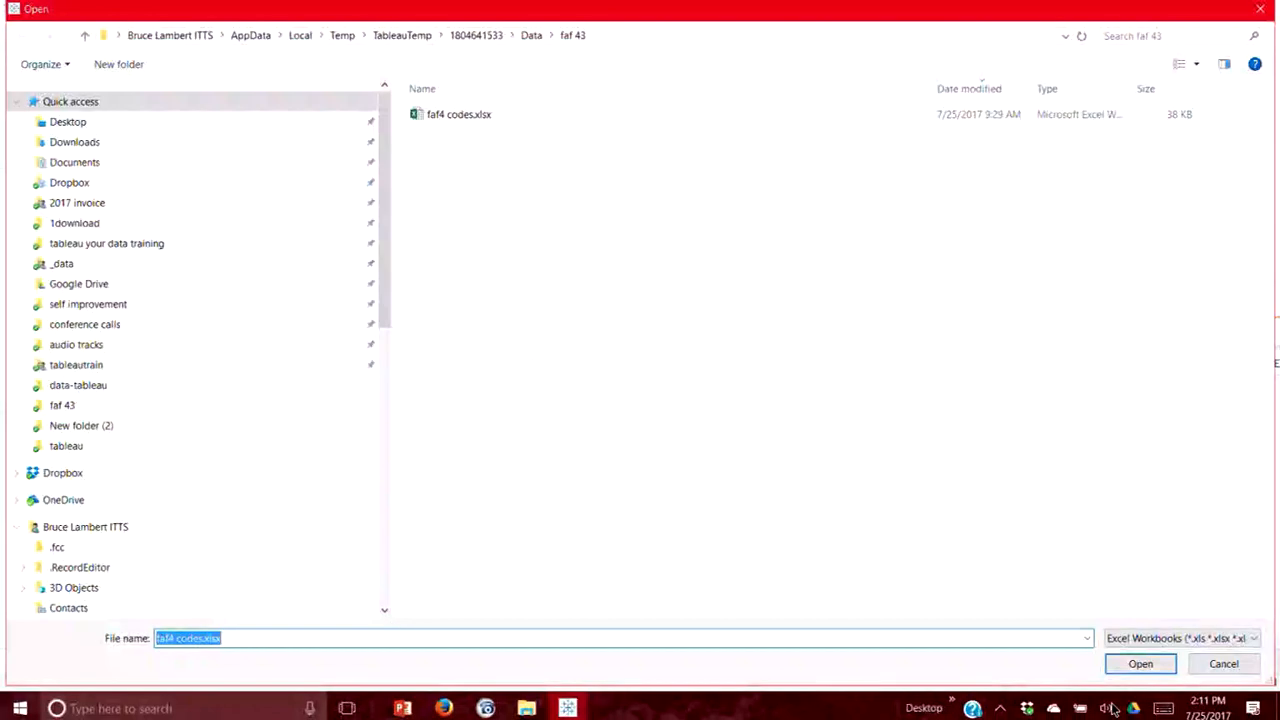
{"action": "left_click", "coordinate": [1137, 663]}
{"action": "left_click", "coordinate": [1165, 662]}
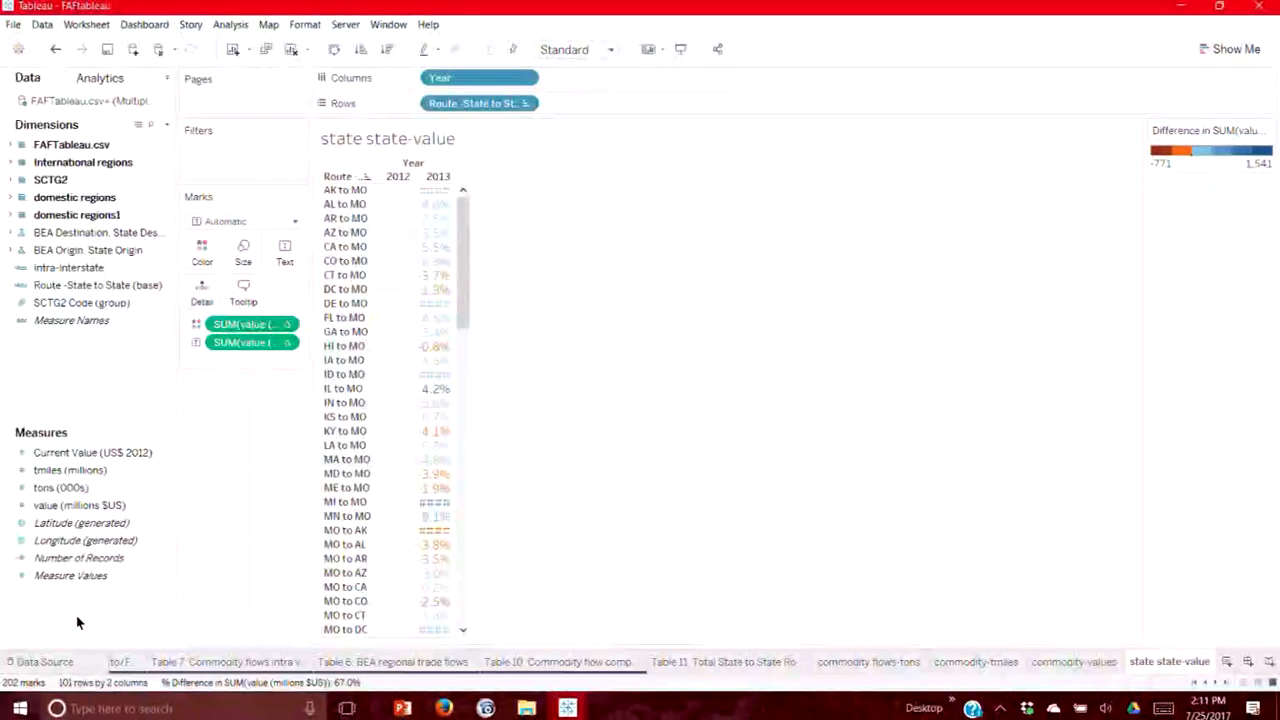
{"action": "left_click", "coordinate": [55, 661]}
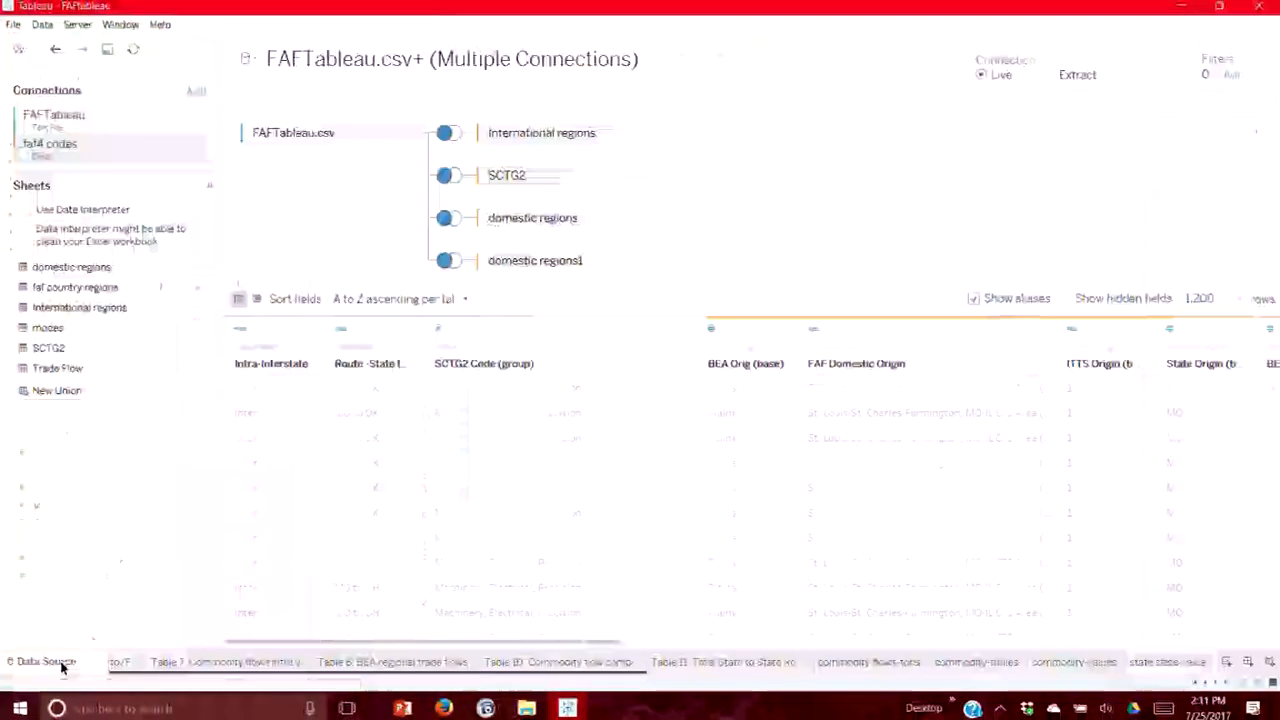
Start editing the faf4 codes connection and open its source file faf4 codes.xlsx in Excel 2016.
{"action": "left_click", "coordinate": [195, 155]}
{"action": "left_click", "coordinate": [210, 164]}
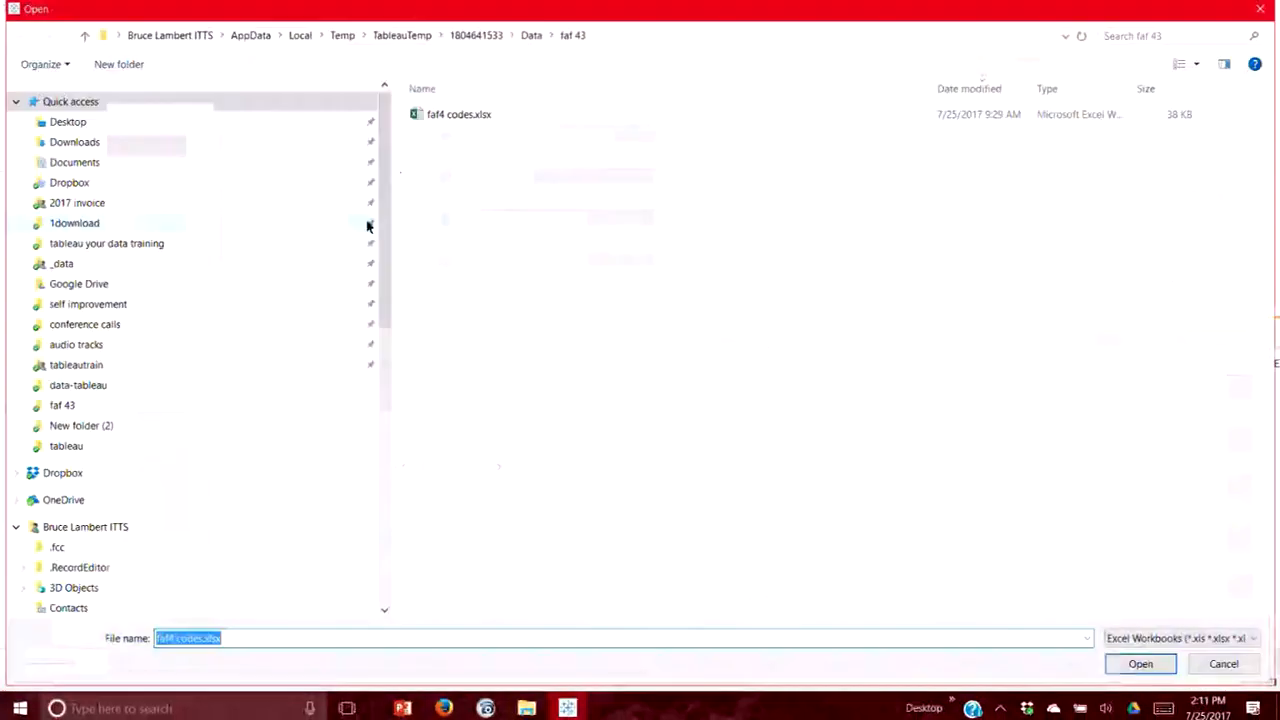
{"action": "left_click", "coordinate": [467, 118]}
{"action": "right_click", "coordinate": [467, 121]}
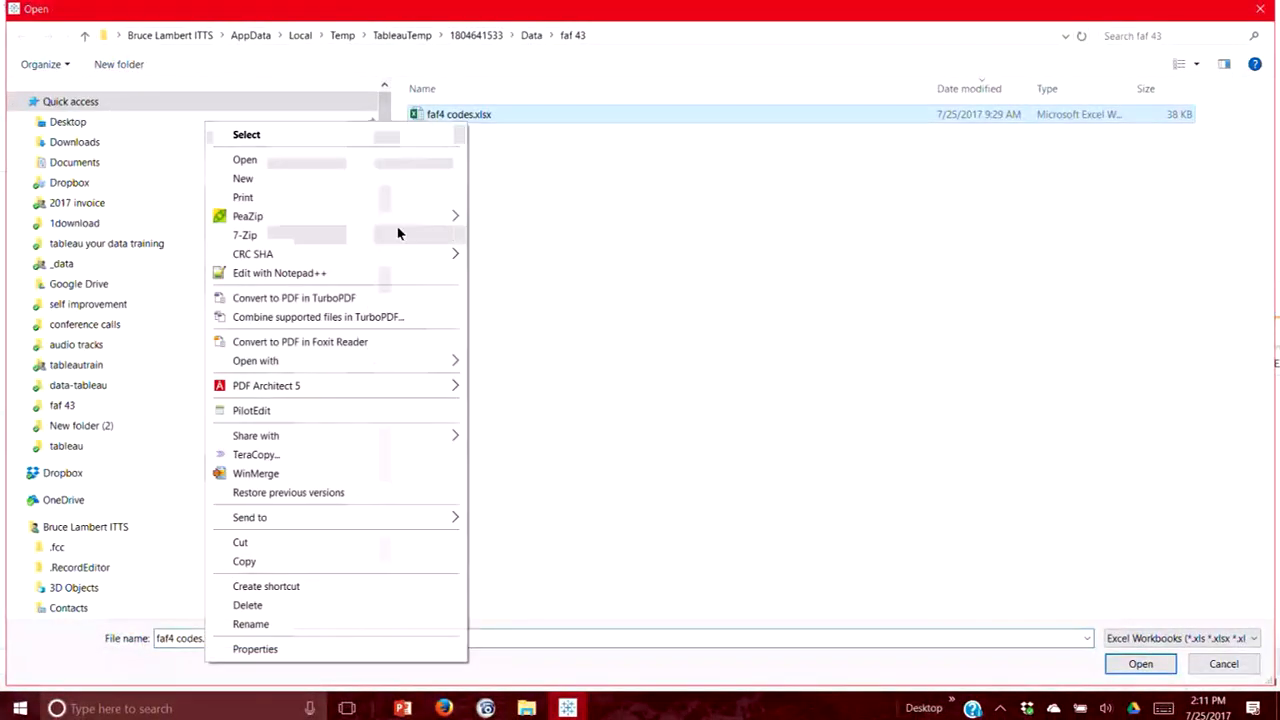
{"action": "mouse_move", "coordinate": [388, 370]}
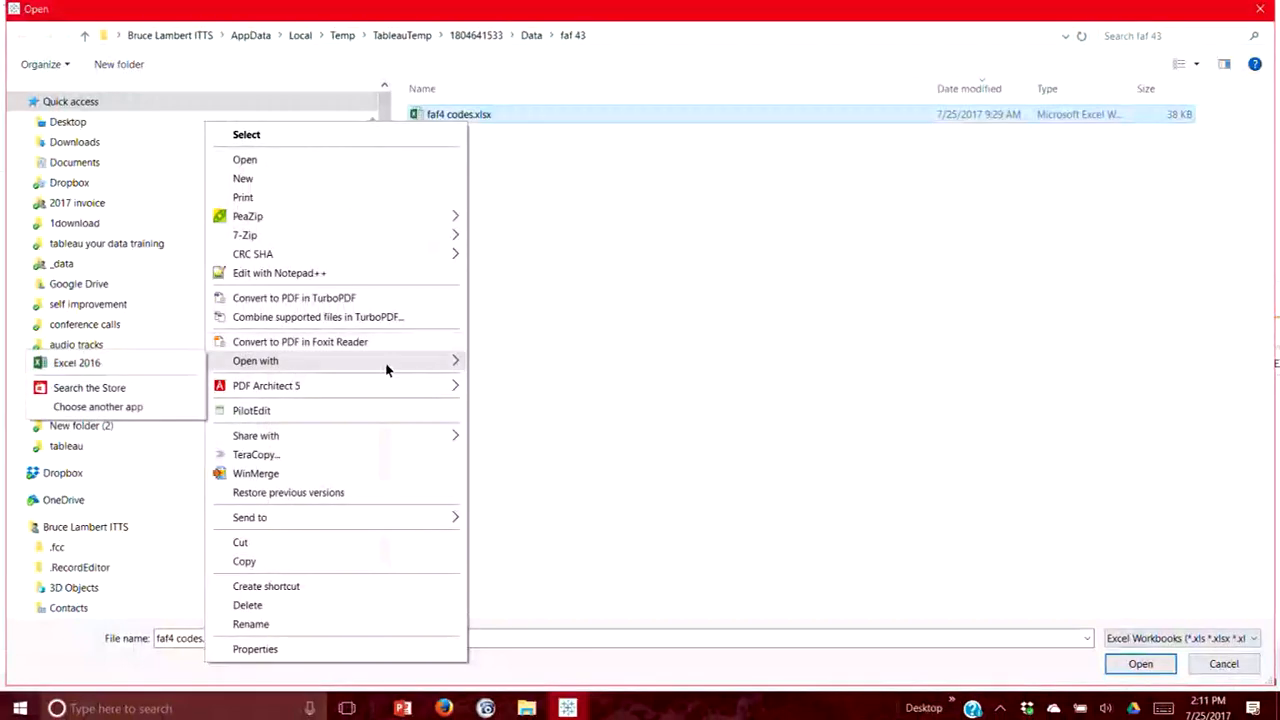
{"action": "left_click", "coordinate": [164, 364]}
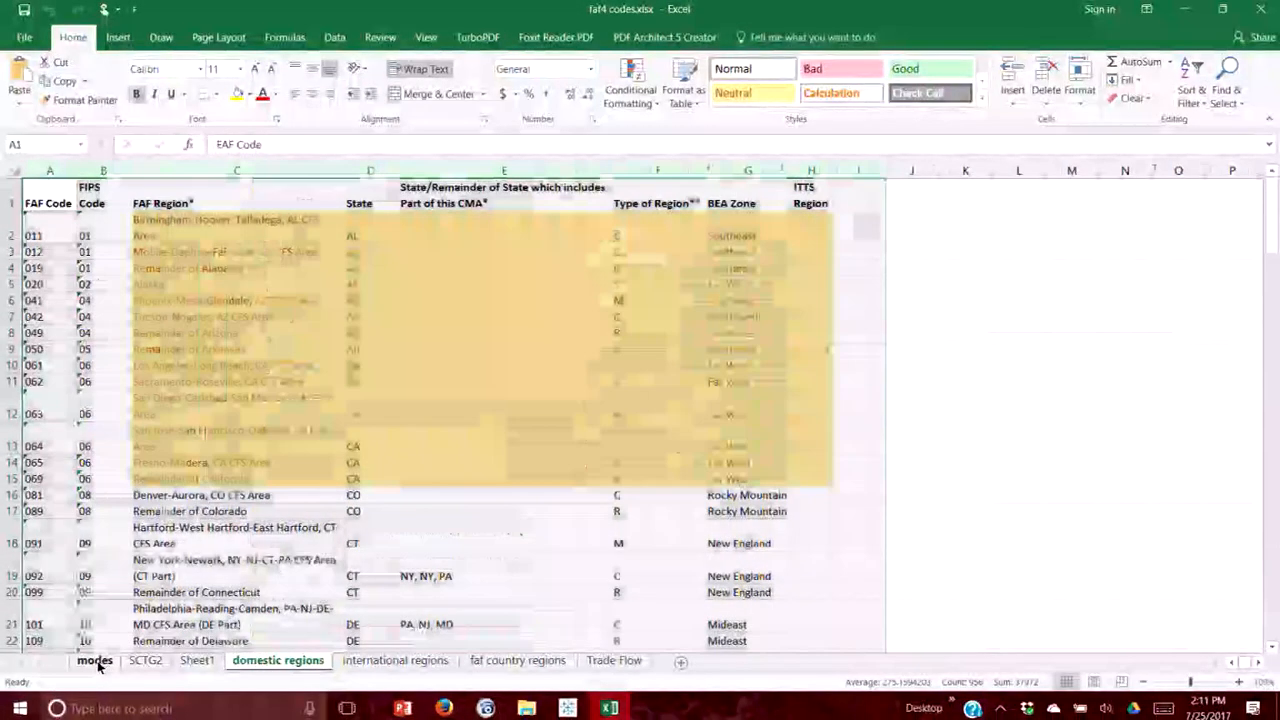
Show the modes sheet of faf4 codes.xlsx and widen its Code and Mode columns.
{"action": "left_click", "coordinate": [95, 661]}
{"action": "left_click_drag", "start_coordinate": [84, 167], "coordinate": [158, 165]}
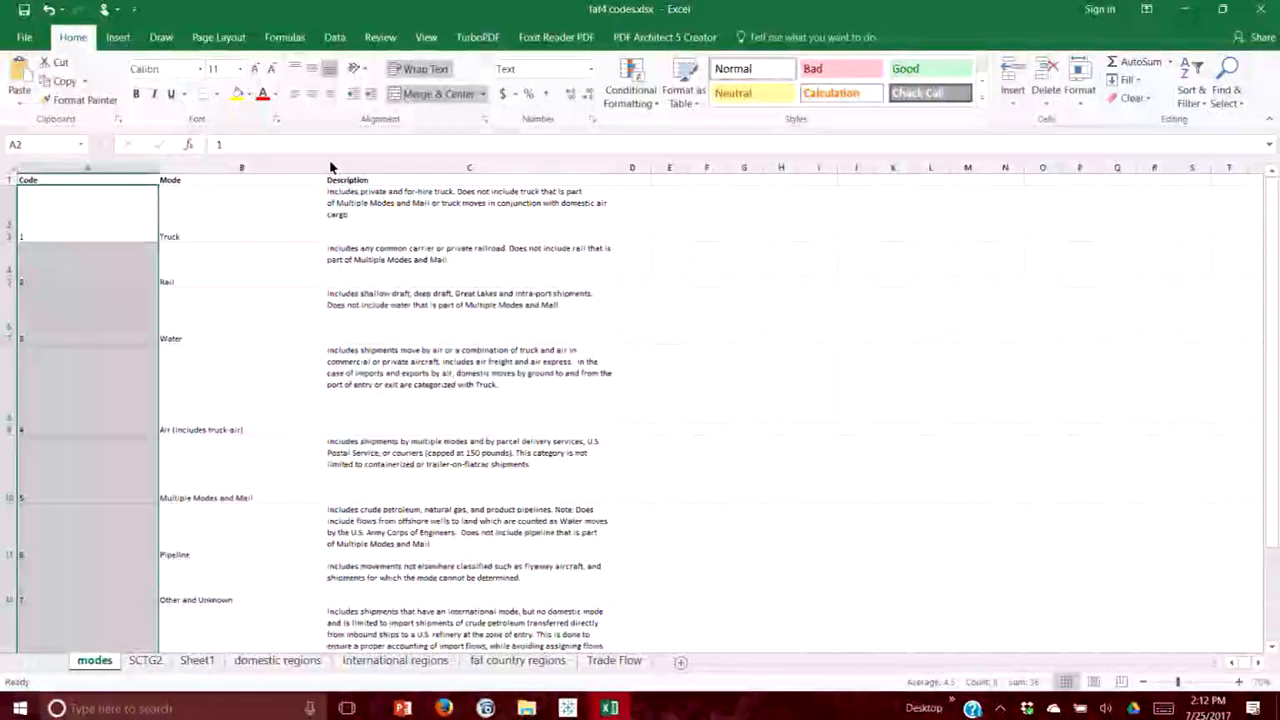
{"action": "left_click_drag", "start_coordinate": [331, 167], "coordinate": [460, 176]}
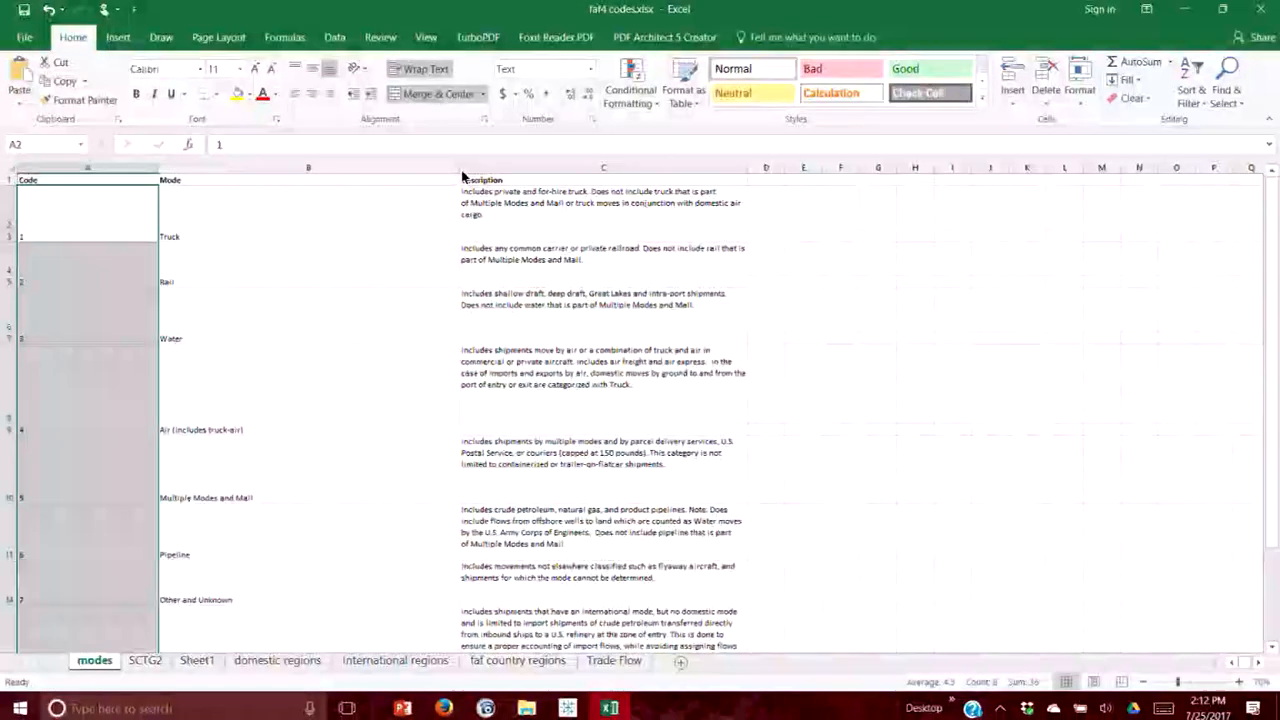
Widen the Naics Description column on the SCTG2 sheet and review the commodity and NAICS codes down to the last row.
{"action": "left_click", "coordinate": [145, 662]}
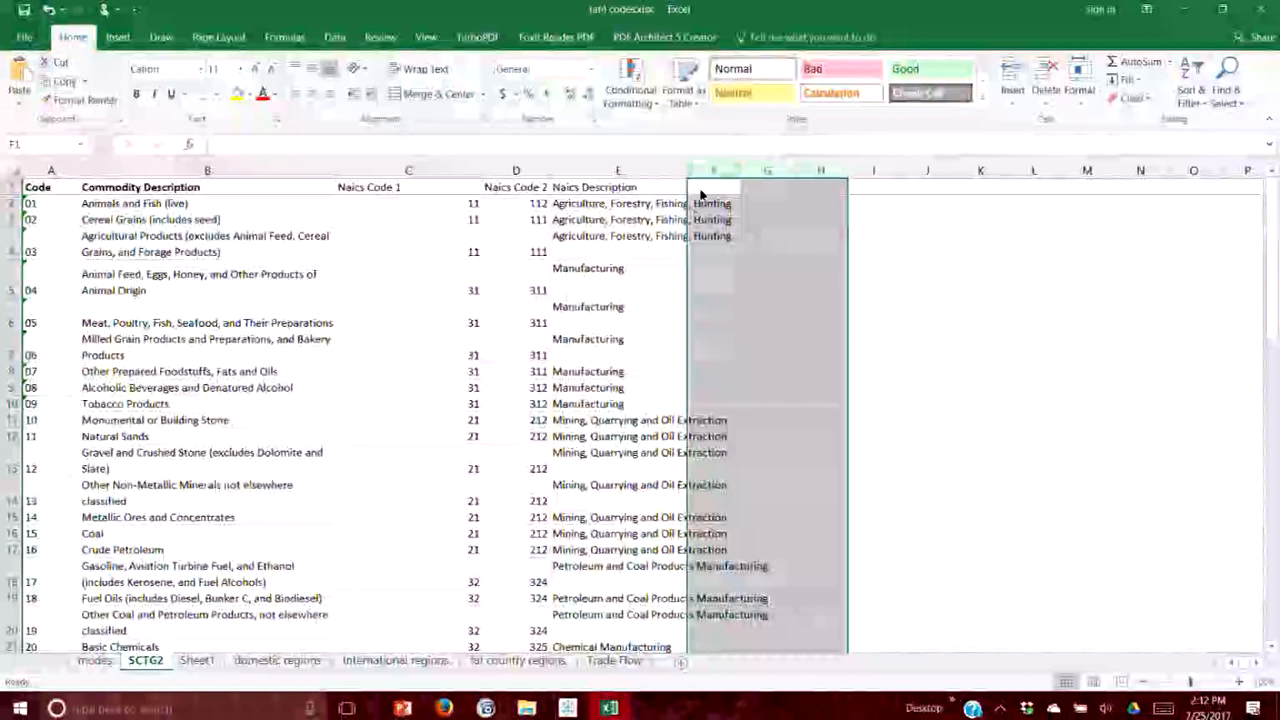
{"action": "left_click_drag", "start_coordinate": [687, 171], "coordinate": [799, 171]}
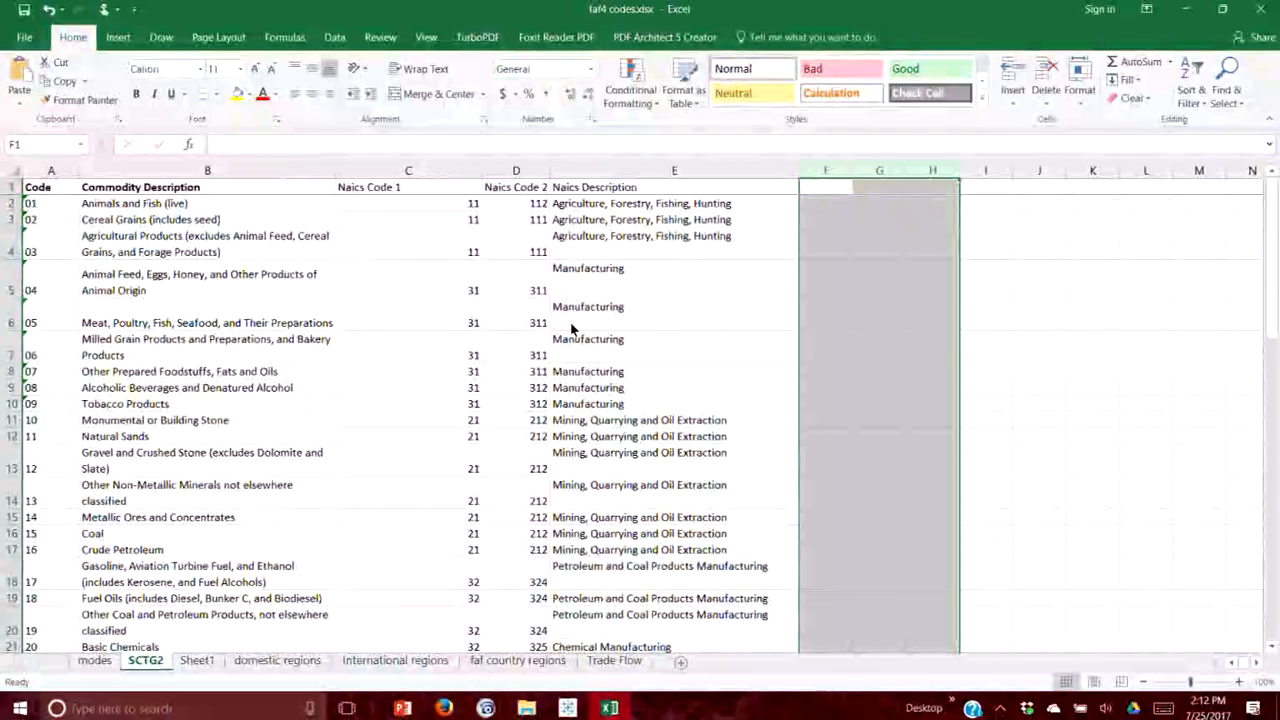
{"action": "scroll", "coordinate": [171, 334], "scroll_direction": "down", "scroll_amount": 10}
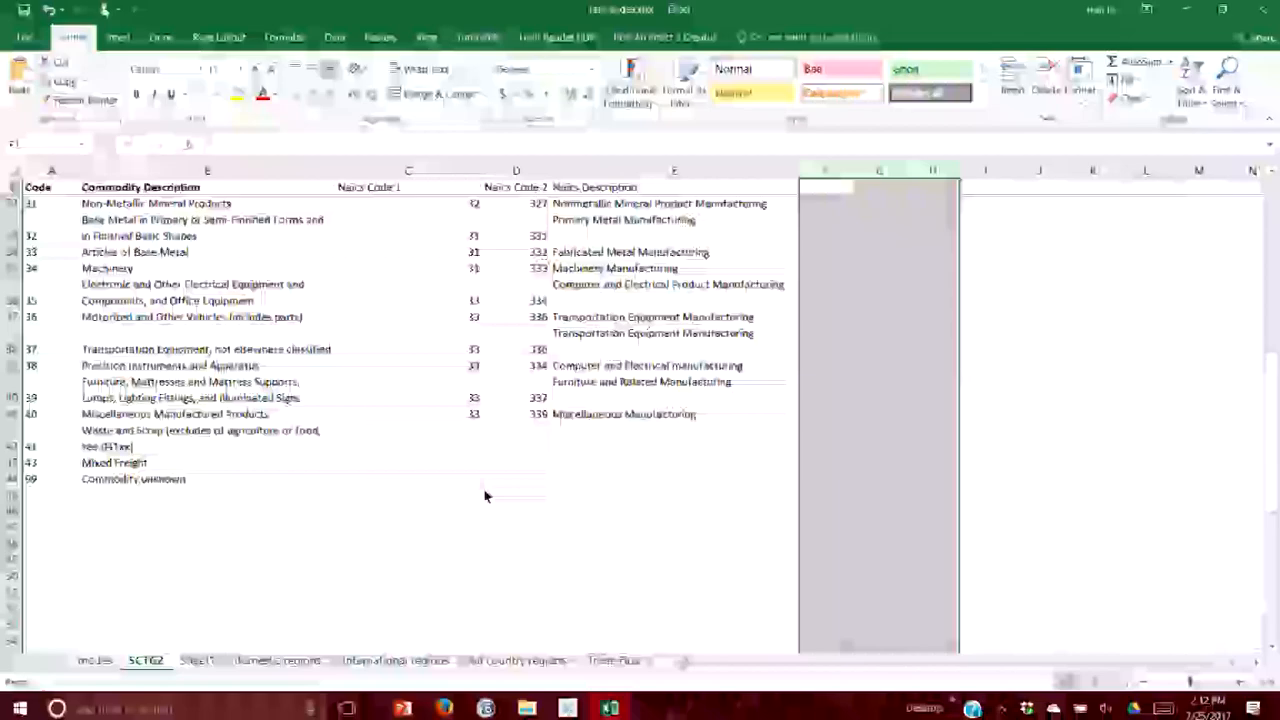
{"action": "left_click", "coordinate": [458, 420]}
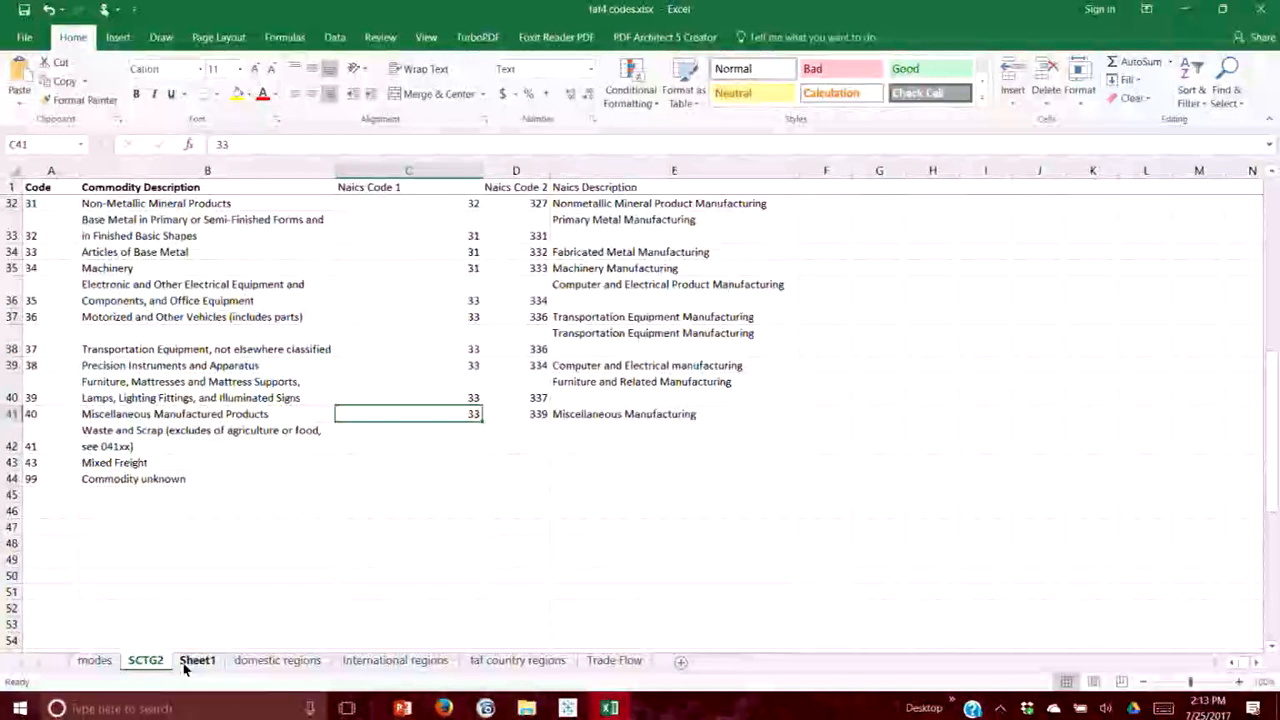
Examine the FIPS Code column on the domestic regions sheet, and return to the FAFtableau workbook in Tableau without changing the connection file.
{"action": "left_click", "coordinate": [256, 662]}
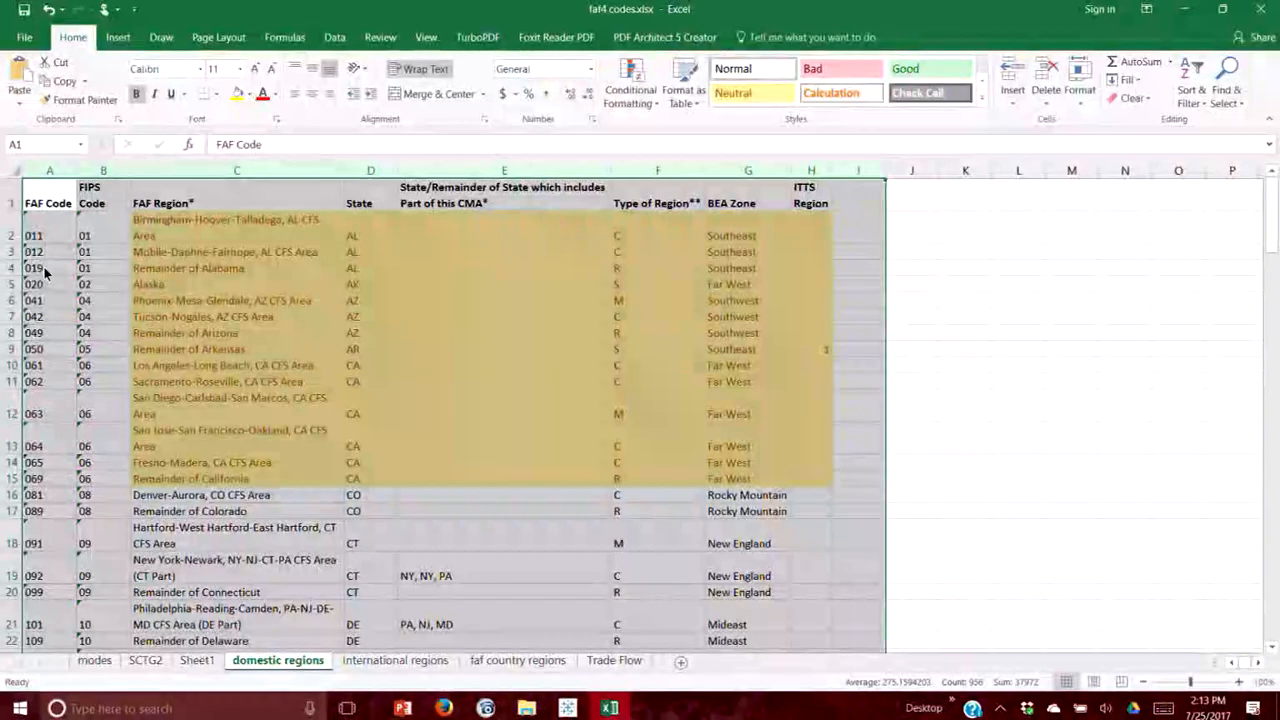
{"action": "left_click", "coordinate": [104, 172]}
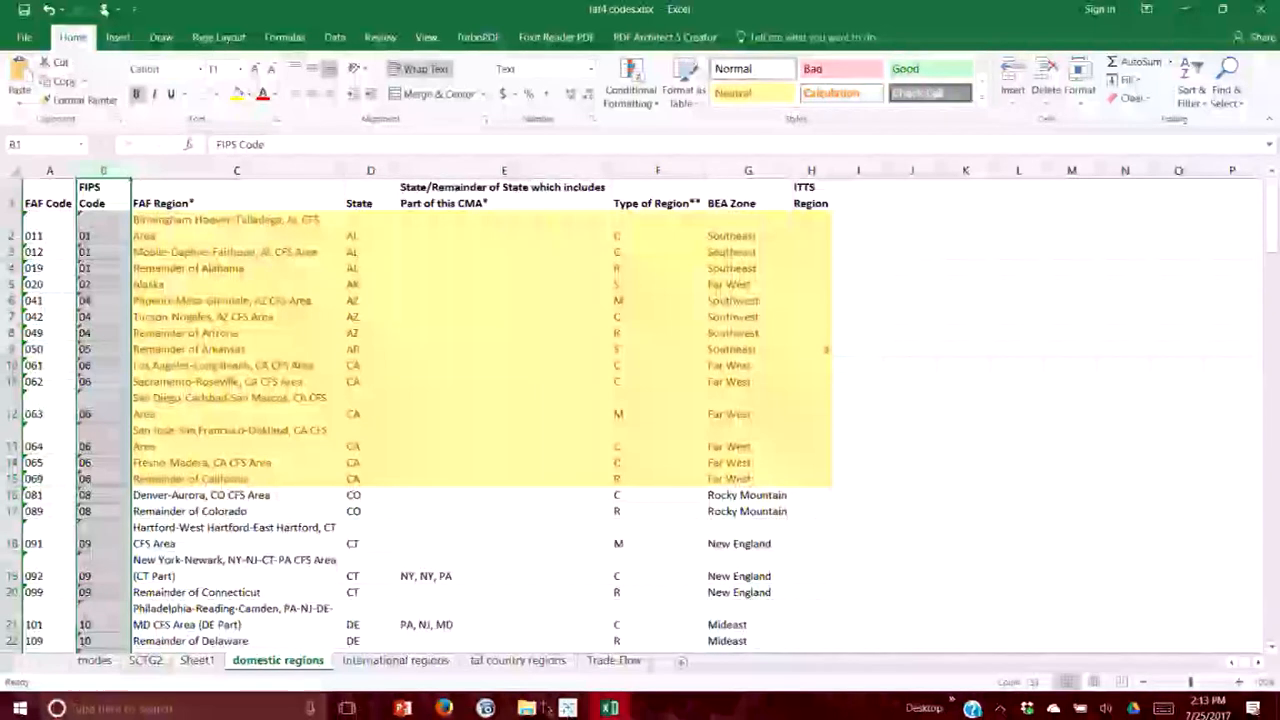
{"action": "mouse_move", "coordinate": [567, 708]}
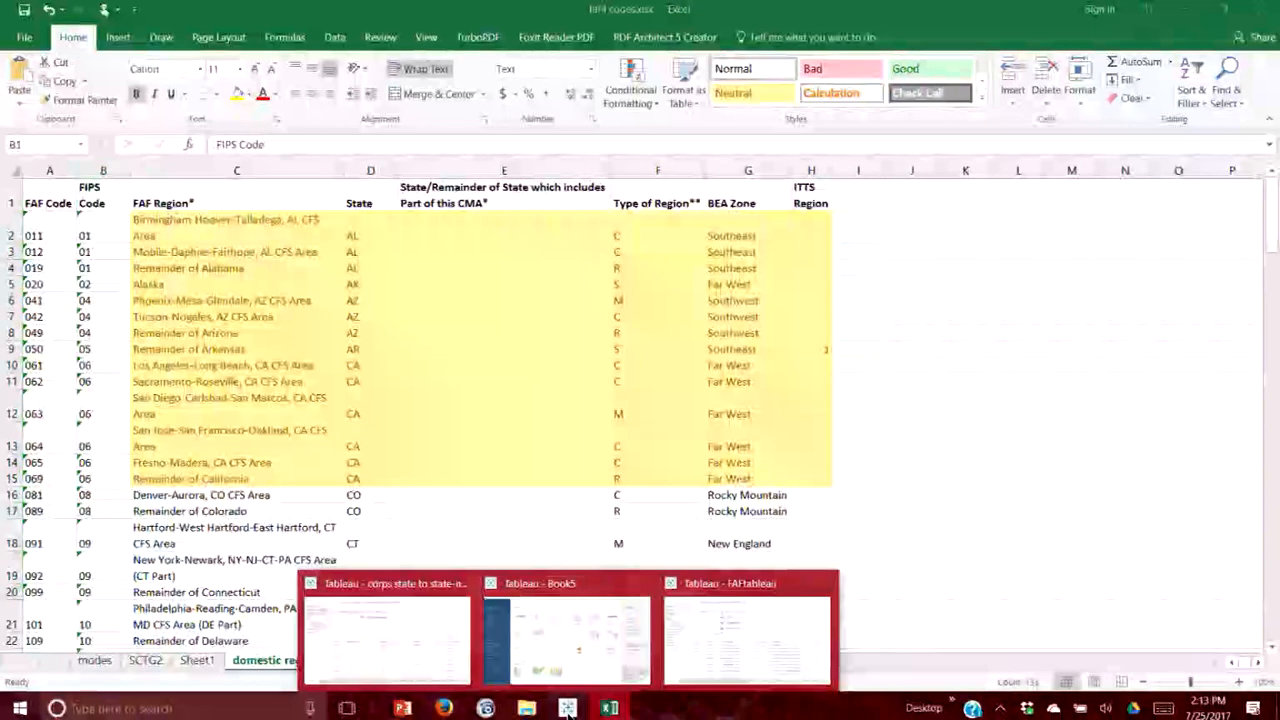
{"action": "left_click", "coordinate": [696, 639]}
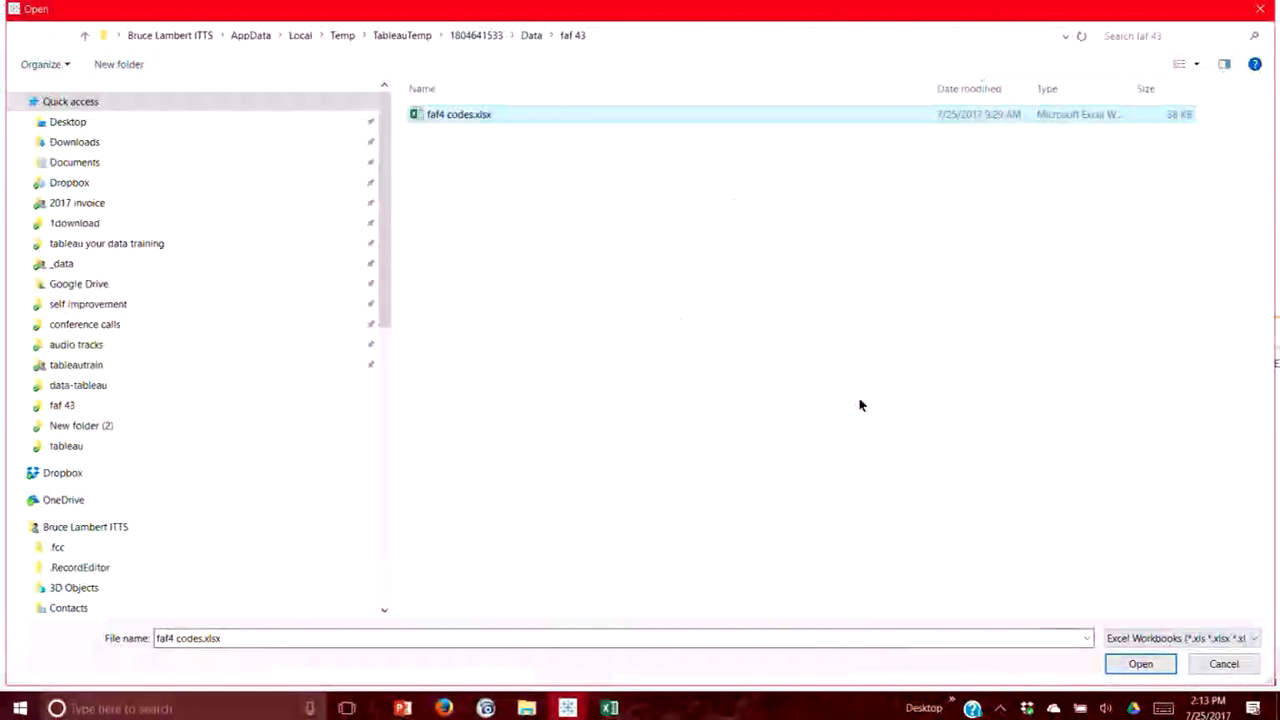
{"action": "left_click", "coordinate": [1224, 664]}
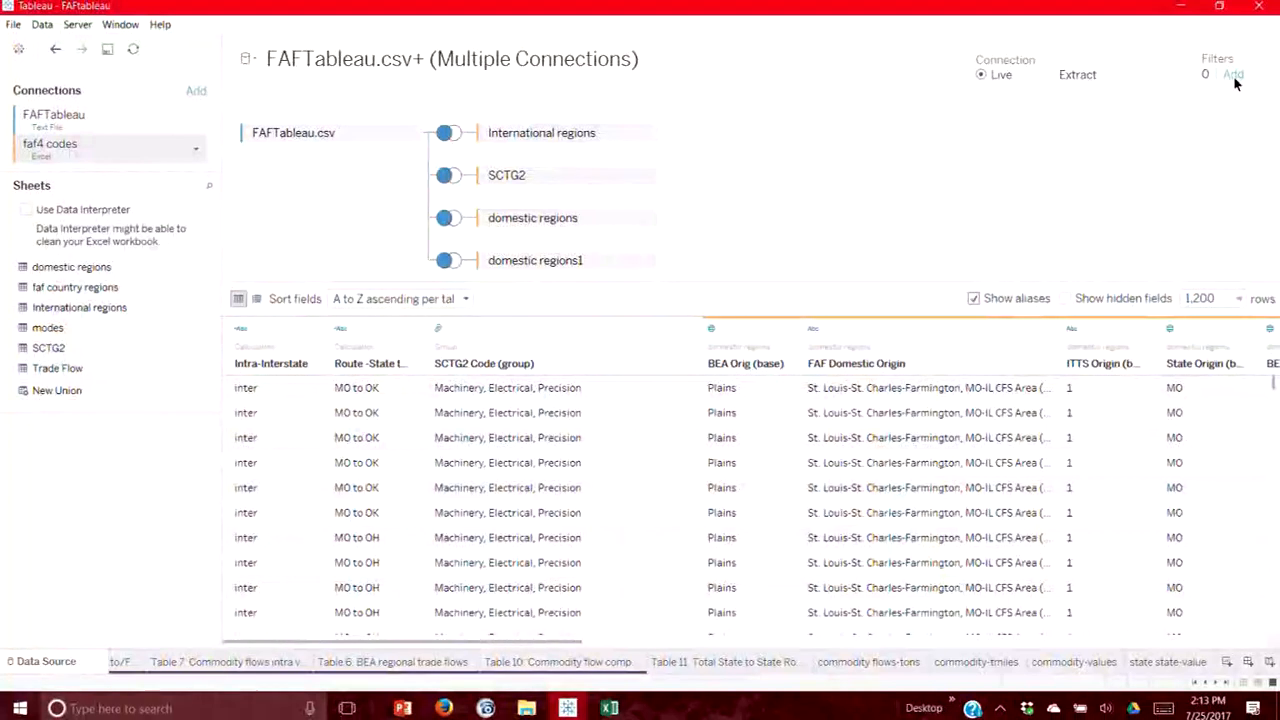
Explore a data source filter on Route -State to State (base), searching its values for MO, and leave without adding the filter.
{"action": "left_click", "coordinate": [1233, 76]}
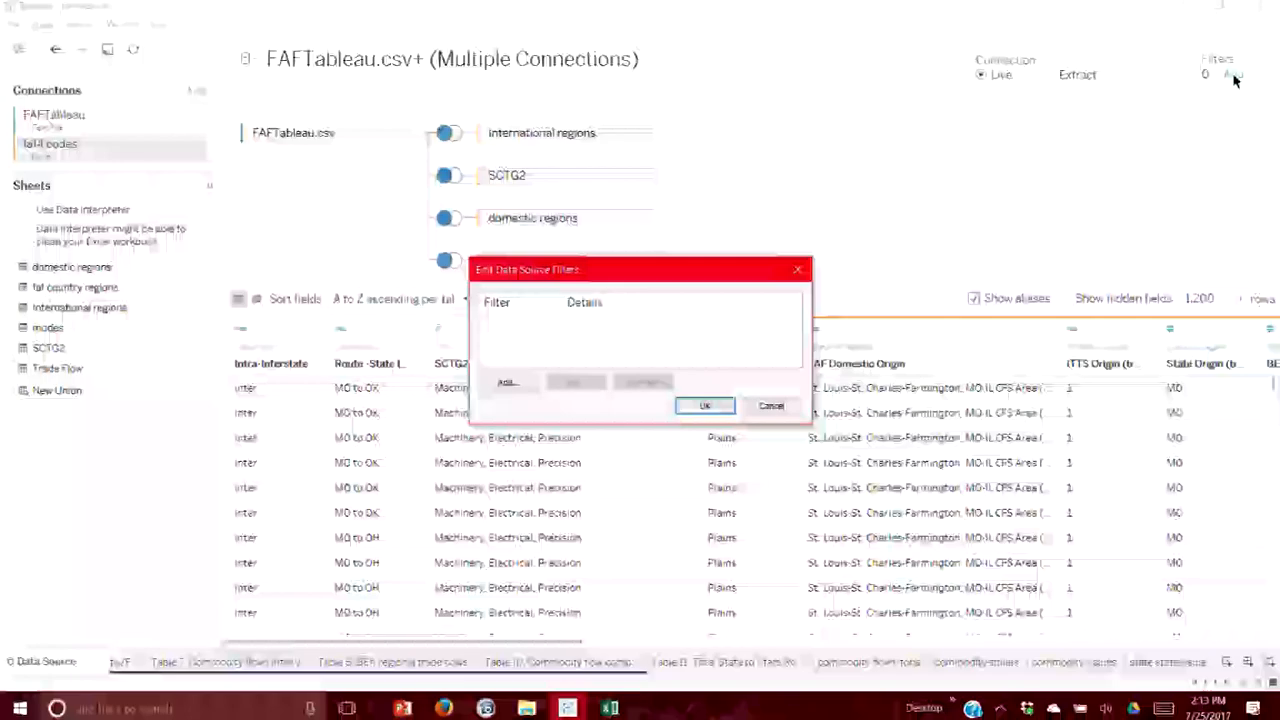
{"action": "left_click", "coordinate": [507, 383]}
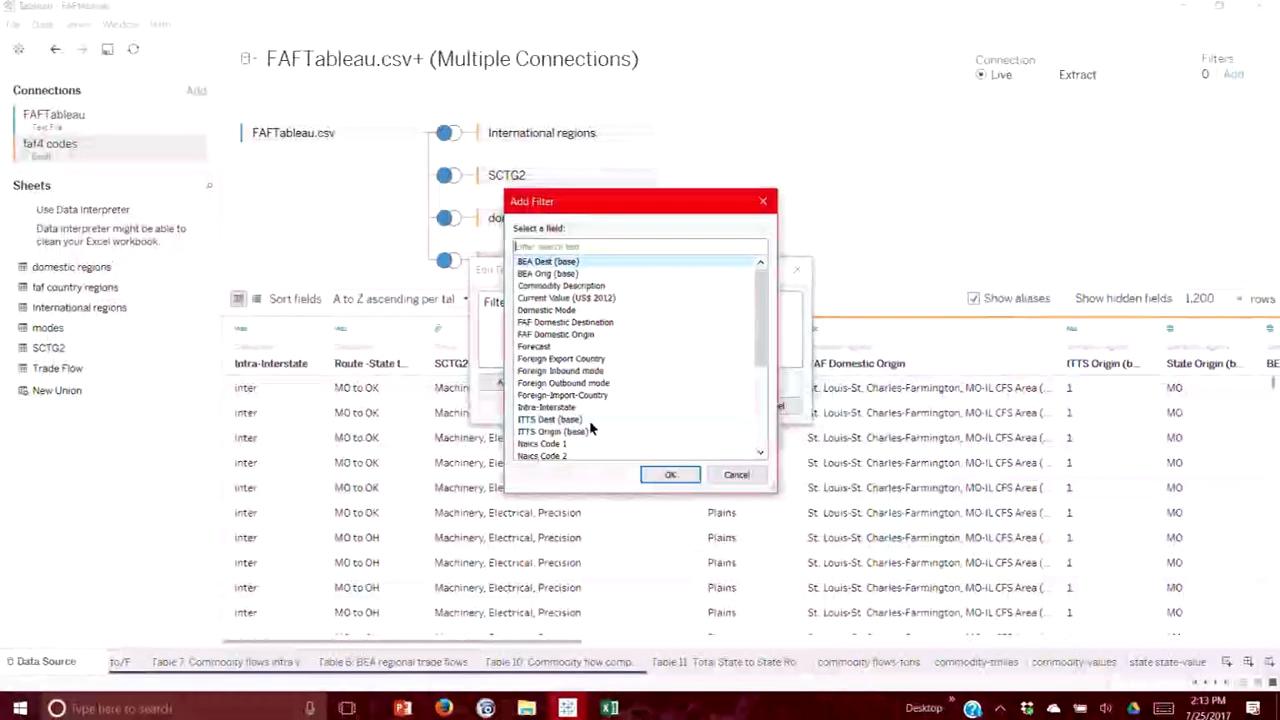
{"action": "scroll", "coordinate": [590, 424], "scroll_direction": "down", "scroll_amount": 2}
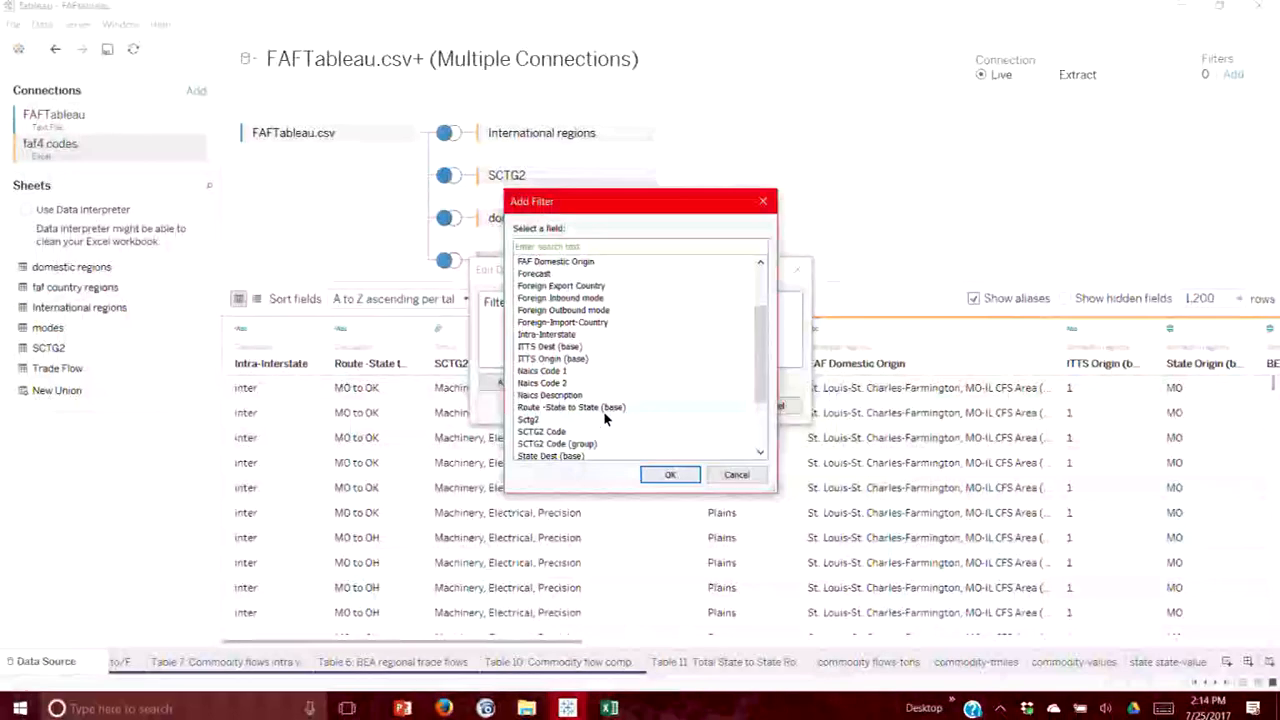
{"action": "left_click", "coordinate": [604, 410]}
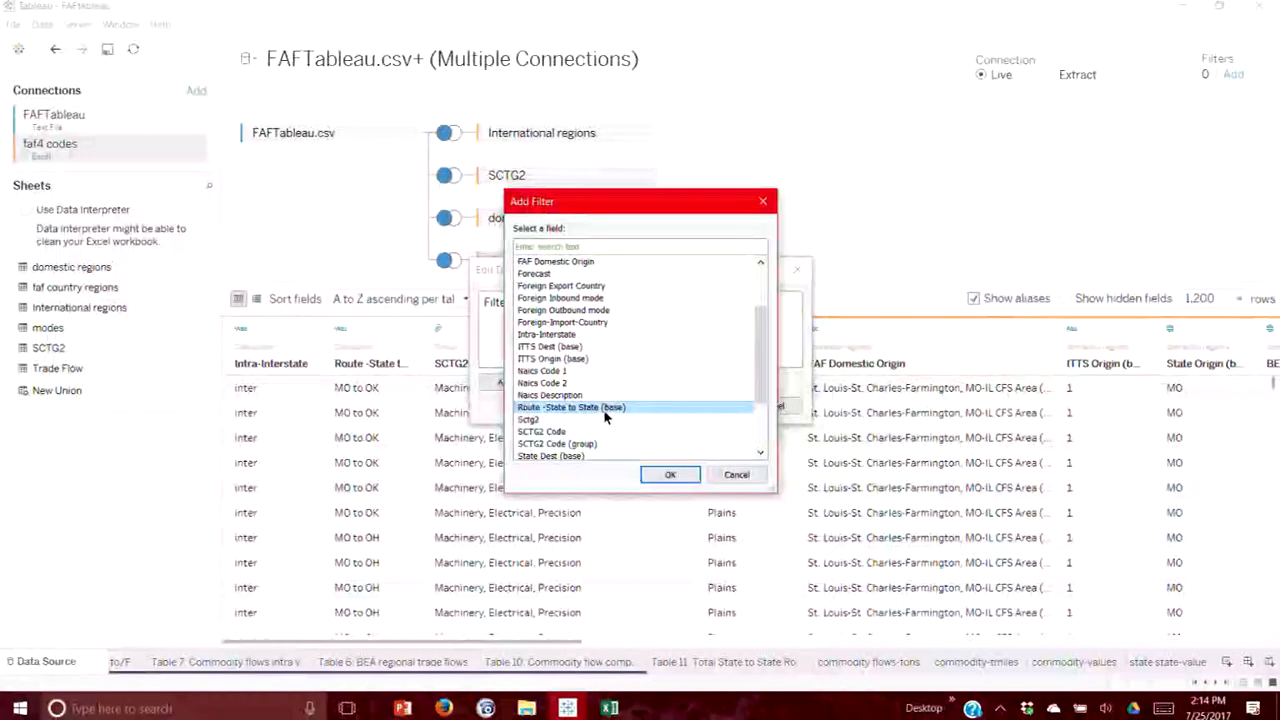
{"action": "left_click", "coordinate": [670, 475]}
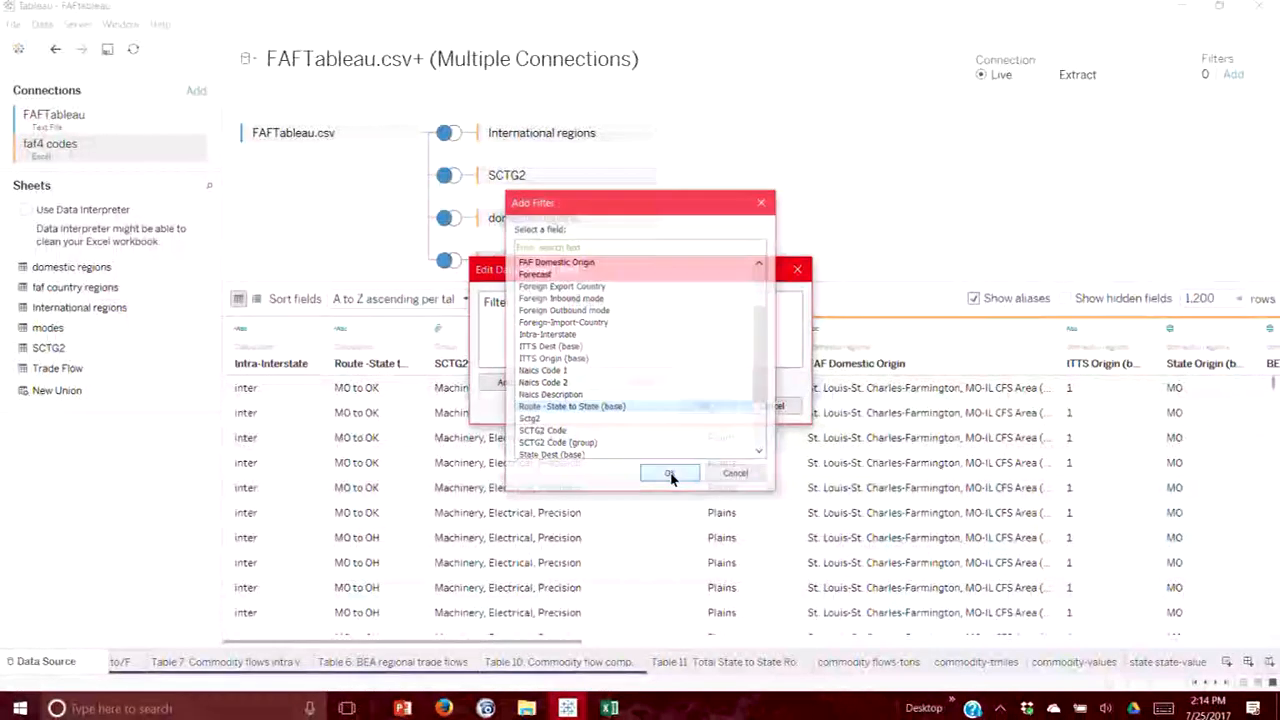
{"action": "left_click", "coordinate": [533, 206]}
{"action": "type", "text": "MO"}
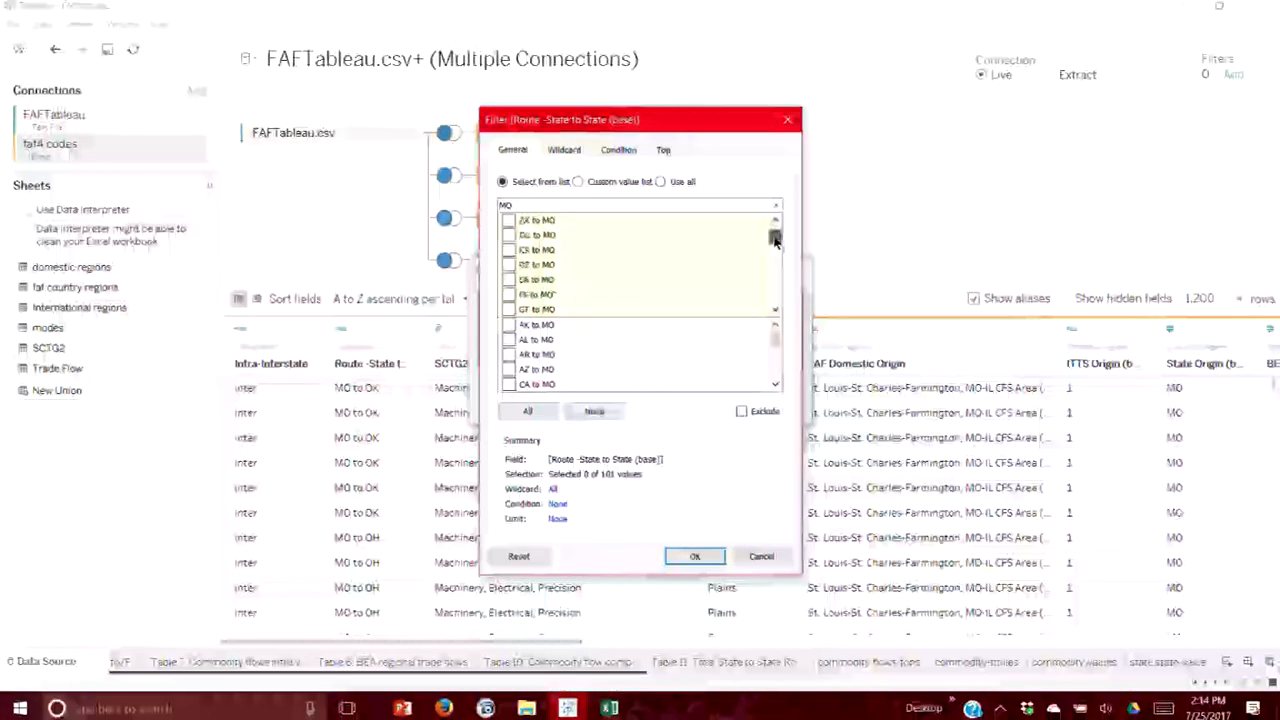
{"action": "left_click_drag", "start_coordinate": [774, 236], "coordinate": [760, 200]}
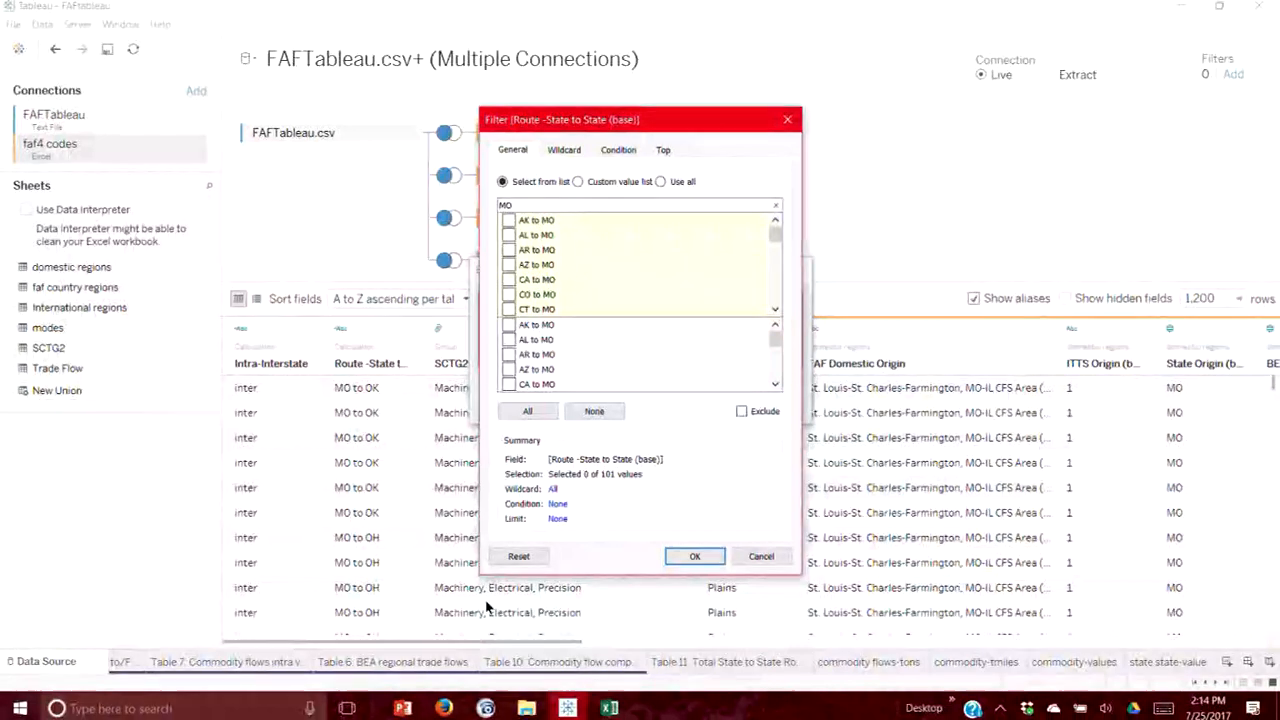
{"action": "left_click", "coordinate": [772, 556]}
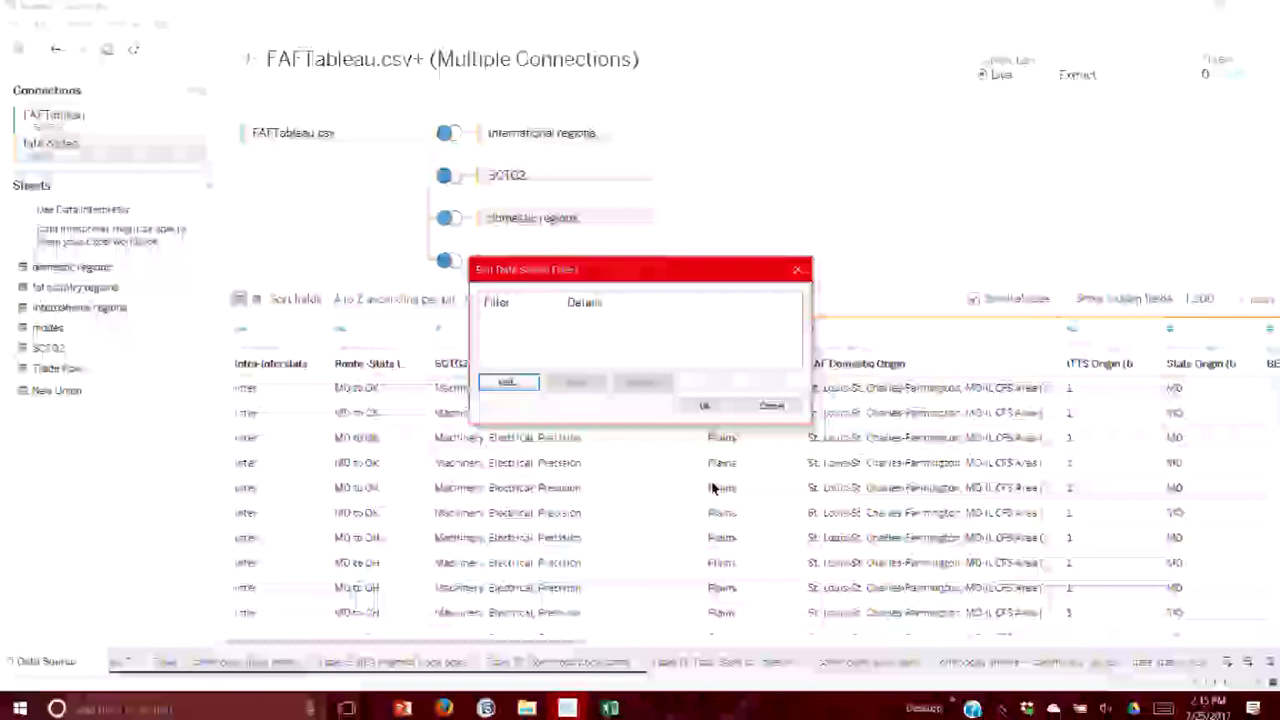
{"action": "left_click", "coordinate": [771, 406]}
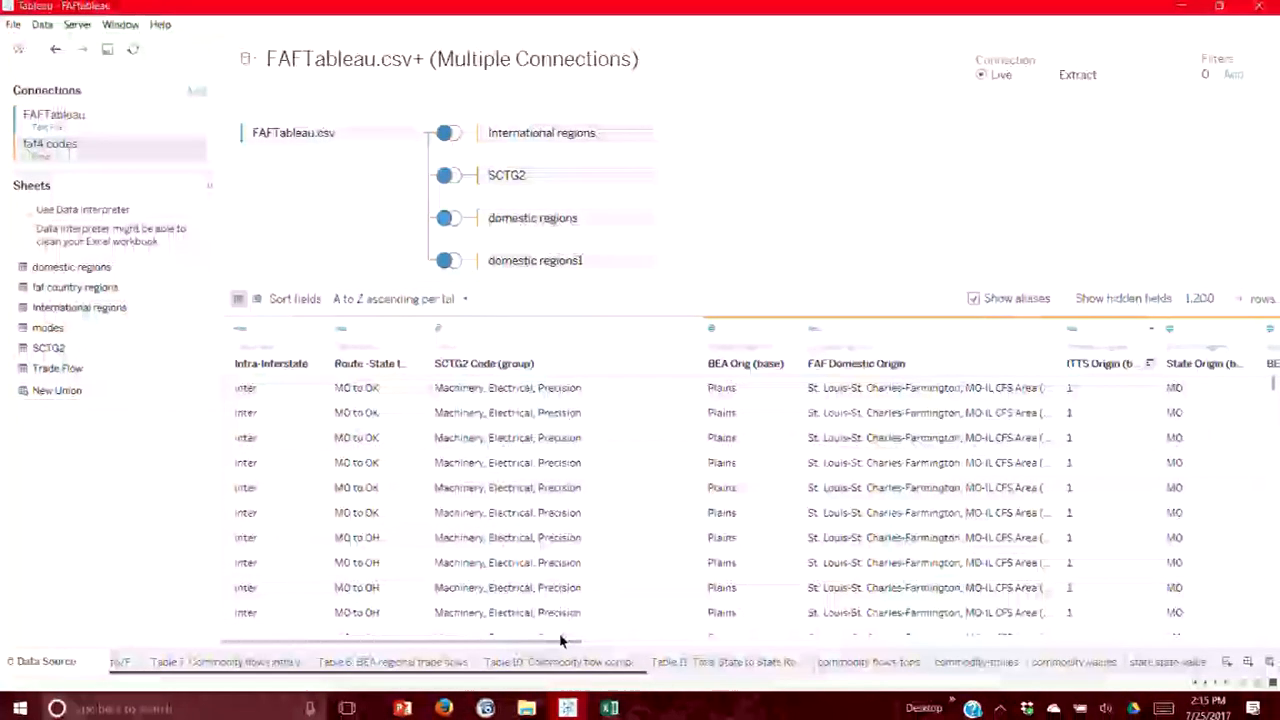
Widen the ITTS Origin (base) column and review the remaining data grid columns through to SCTG2 Code.
{"action": "left_click_drag", "start_coordinate": [583, 633], "coordinate": [666, 645]}
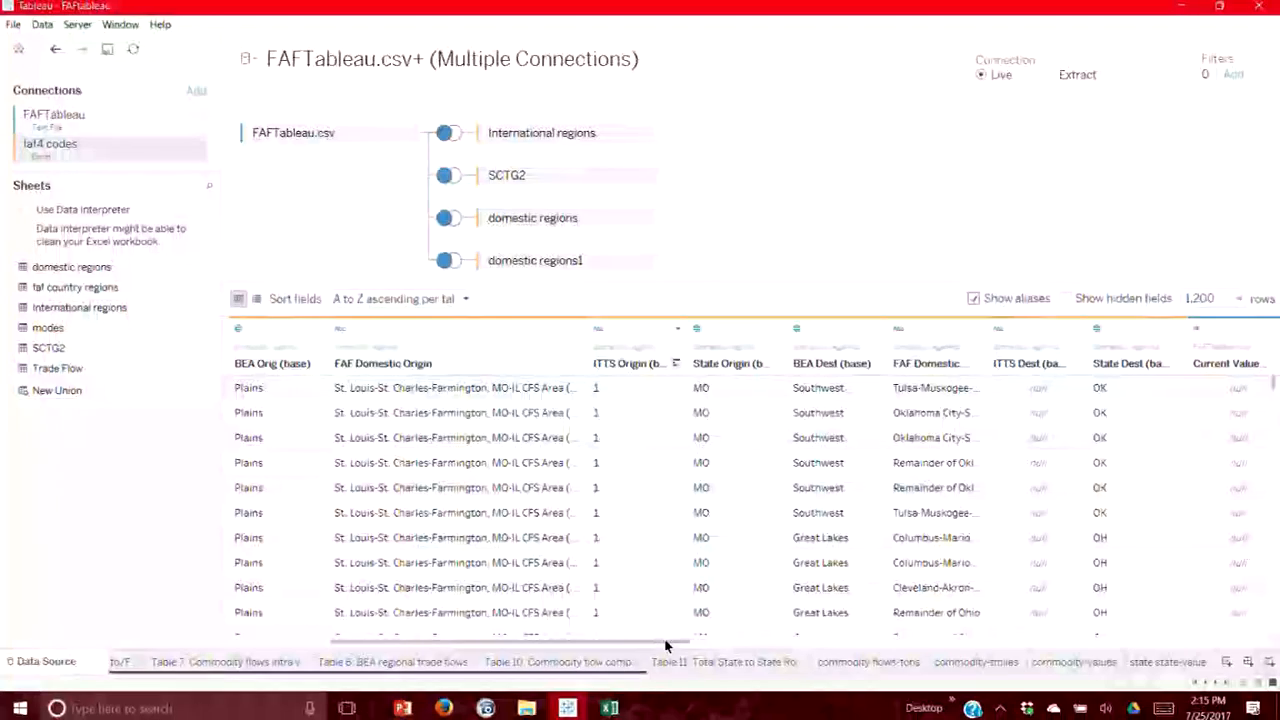
{"action": "left_click_drag", "start_coordinate": [689, 343], "coordinate": [795, 347]}
{"action": "scroll", "coordinate": [624, 413], "scroll_direction": "down", "scroll_amount": 5}
{"action": "scroll", "coordinate": [635, 448], "scroll_direction": "down", "scroll_amount": 10}
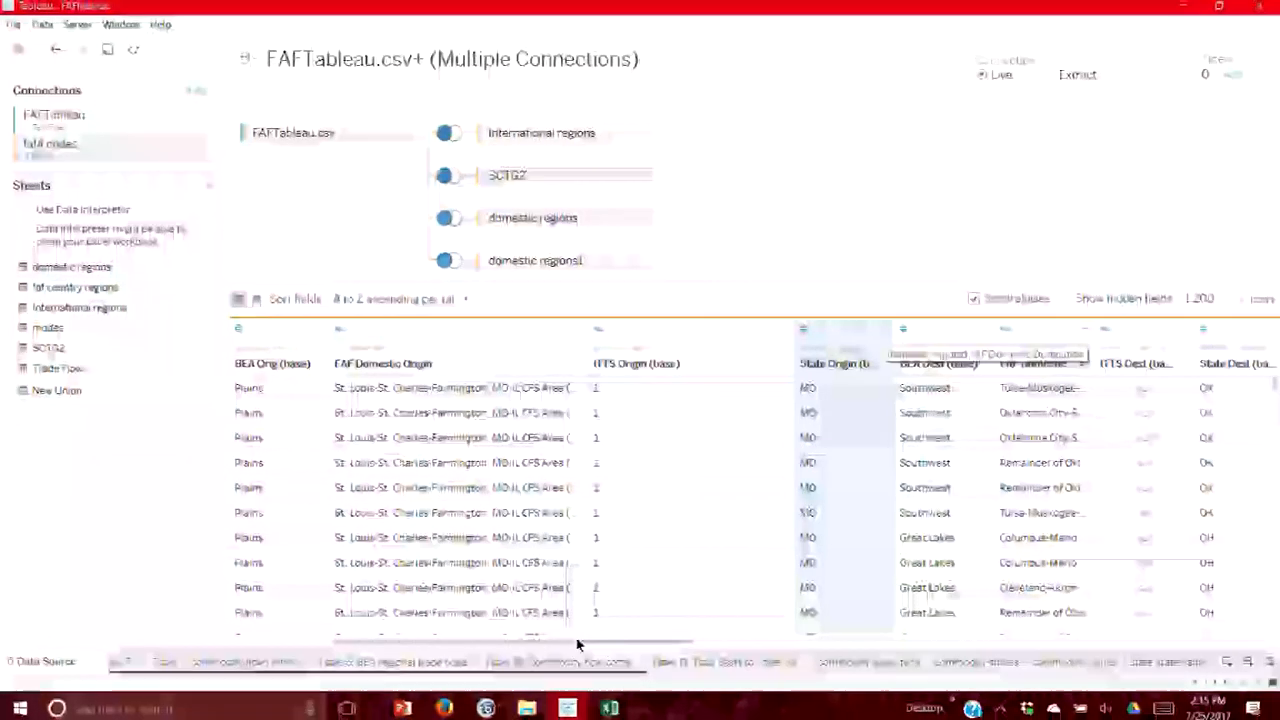
{"action": "left_click_drag", "start_coordinate": [602, 642], "coordinate": [720, 640]}
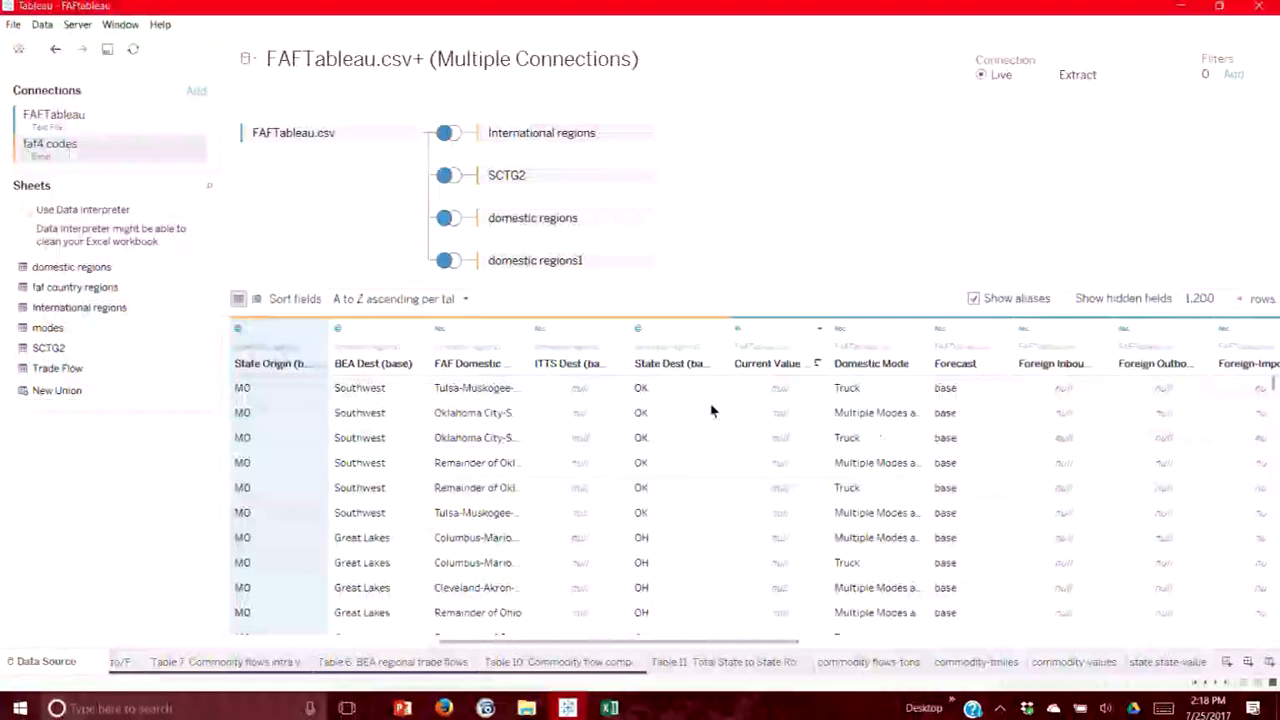
{"action": "left_click", "coordinate": [800, 640]}
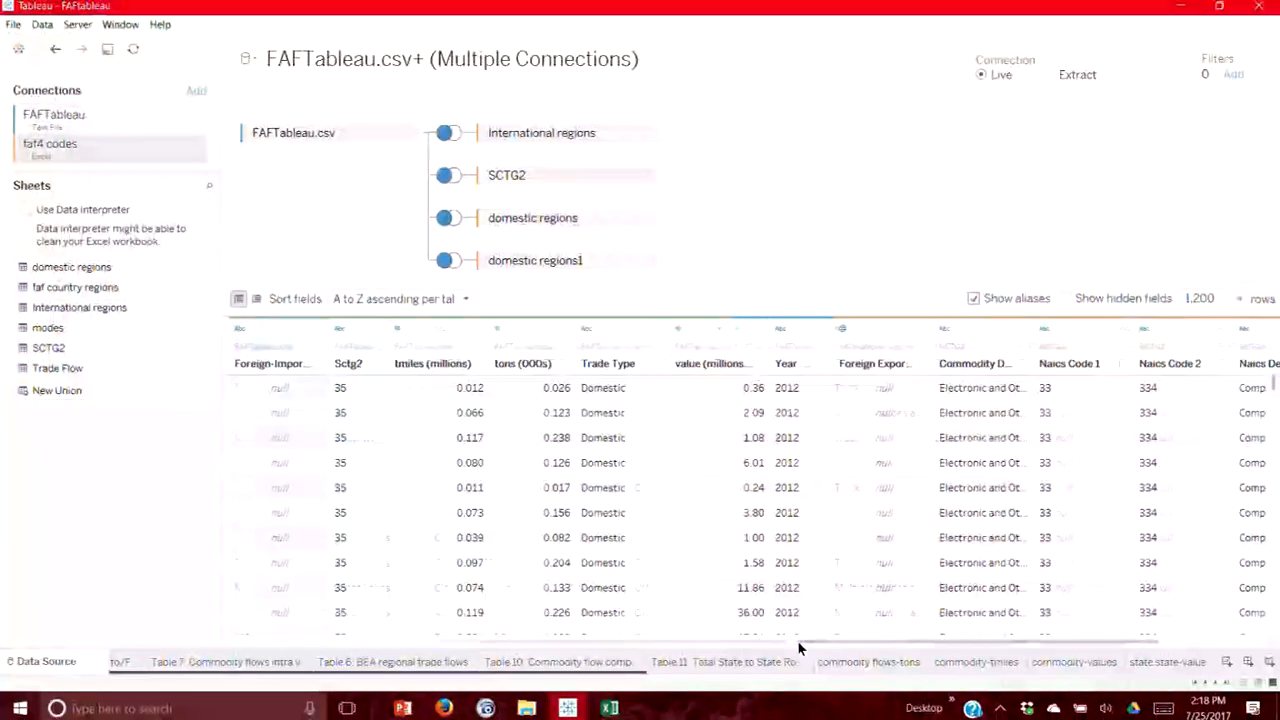
{"action": "left_click_drag", "start_coordinate": [812, 648], "coordinate": [922, 660]}
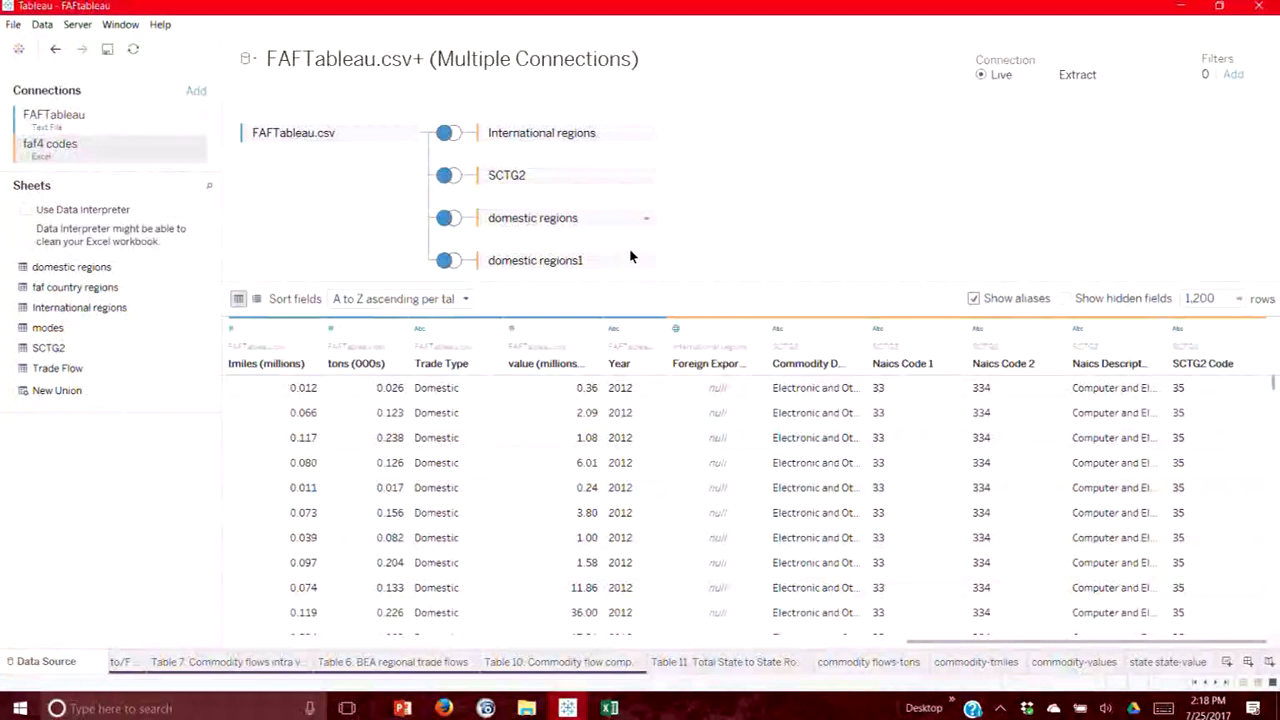
Add a new worksheet to the FAFtableau workbook and look over its dimensions, including Intra-Interstate.
{"action": "left_click", "coordinate": [1230, 670]}
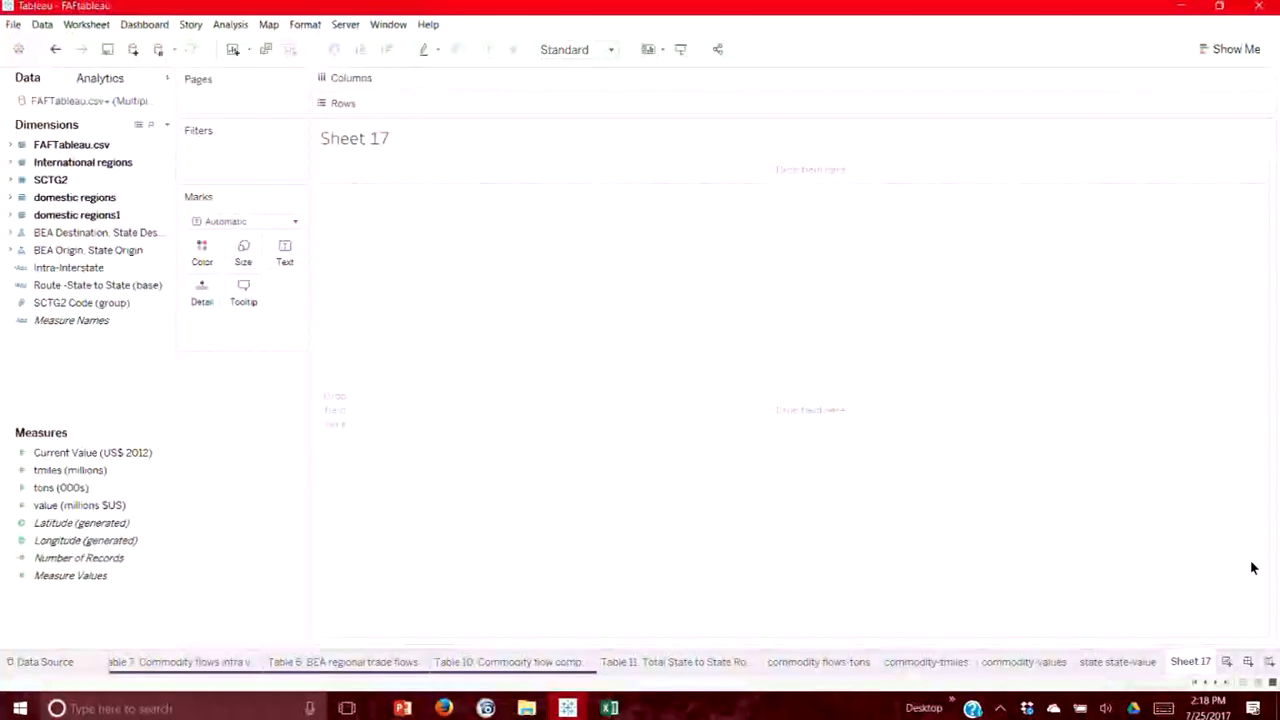
{"action": "left_click", "coordinate": [14, 232]}
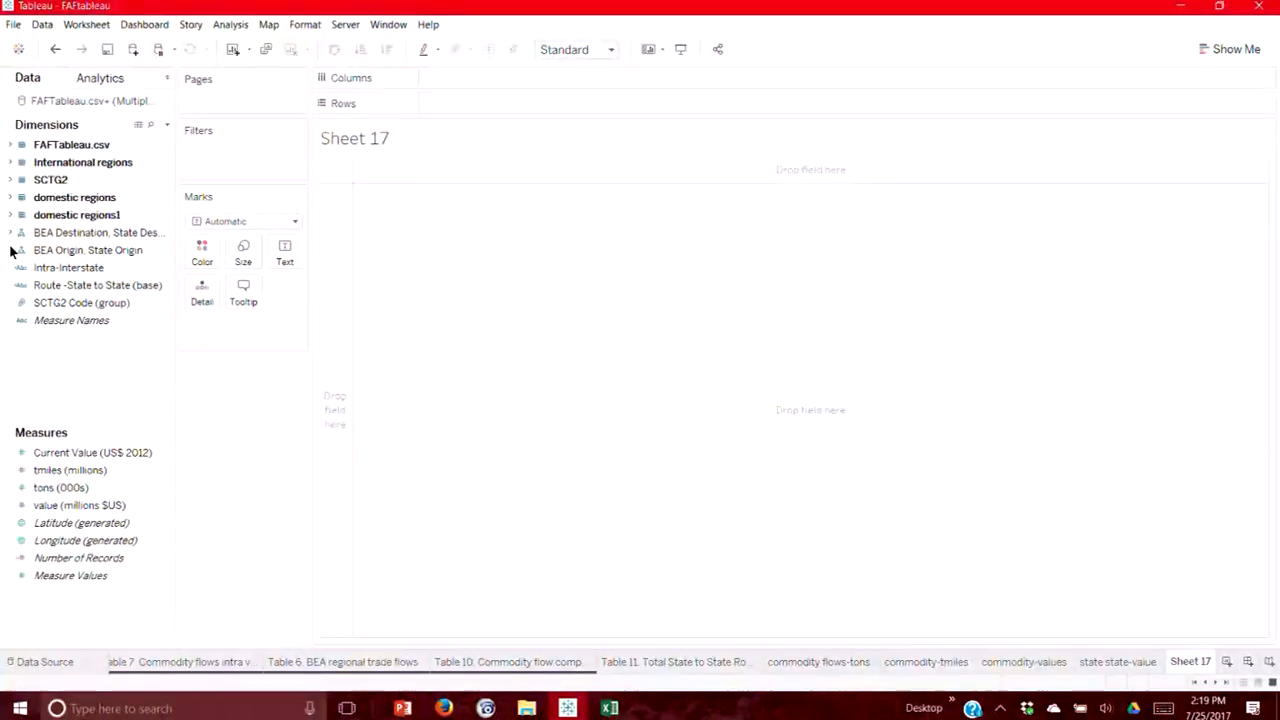
{"action": "left_click", "coordinate": [60, 268]}
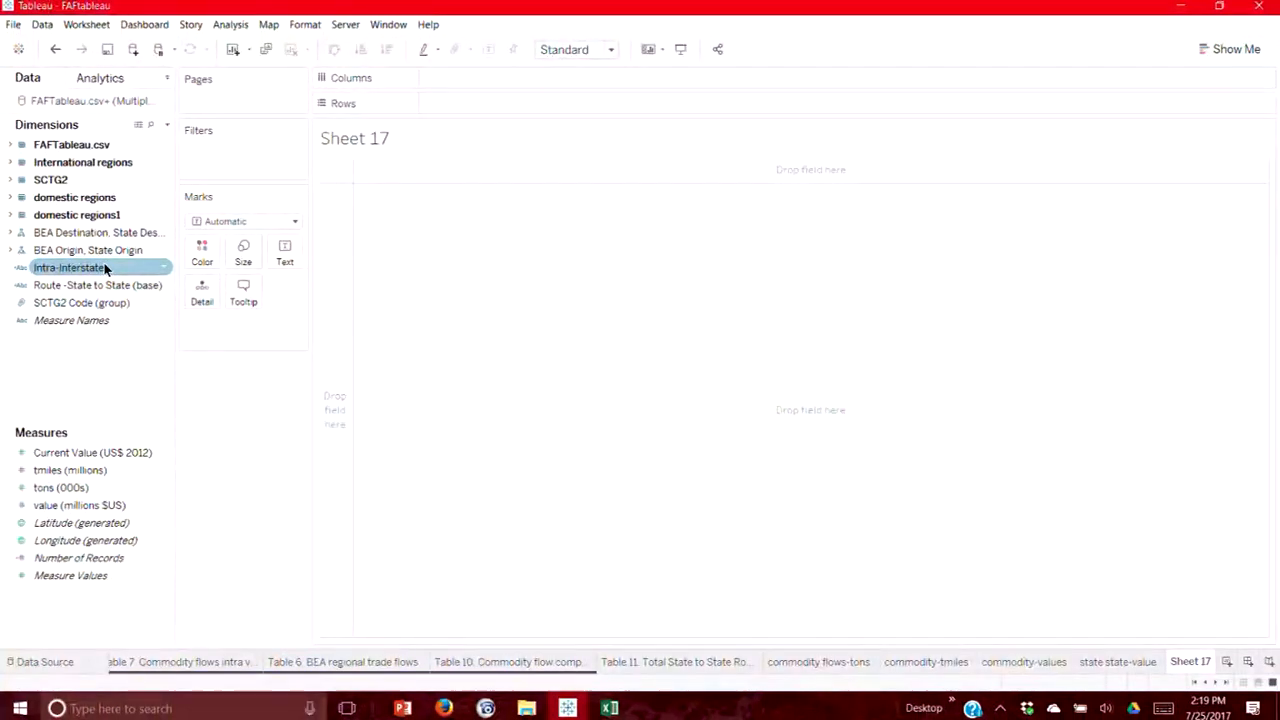
{"action": "left_click", "coordinate": [13, 24]}
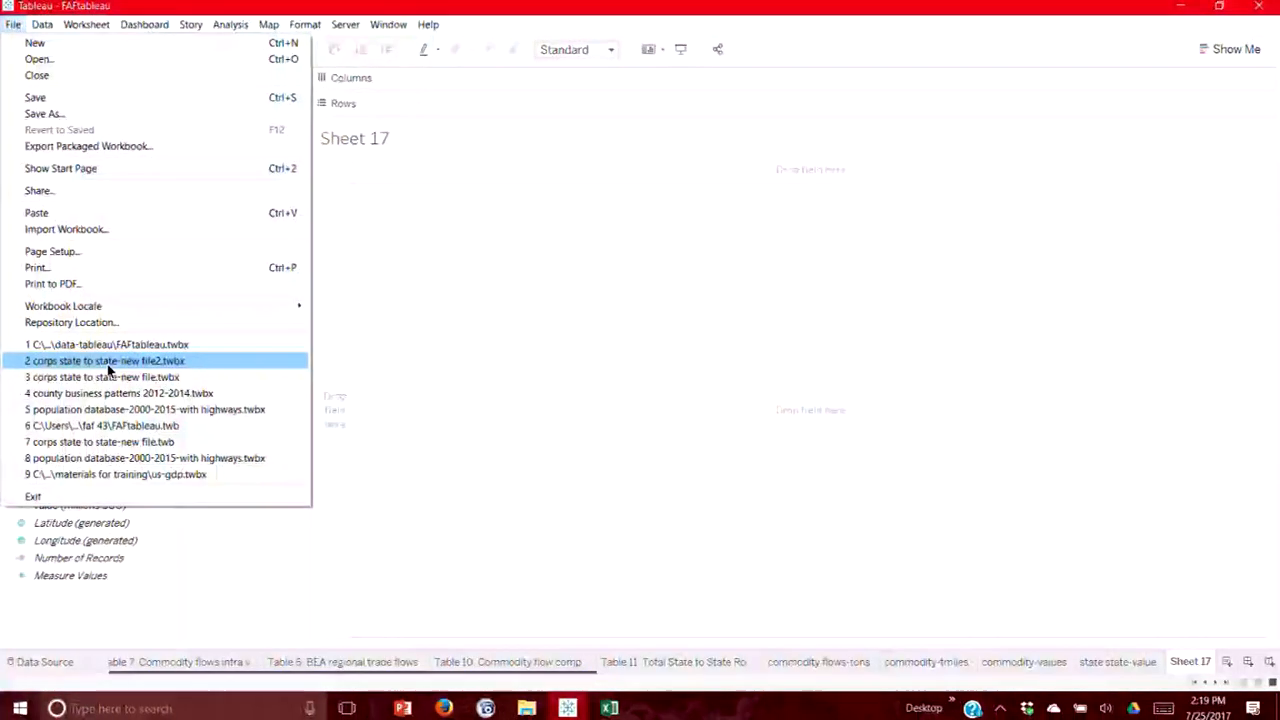
{"action": "left_click", "coordinate": [108, 370]}
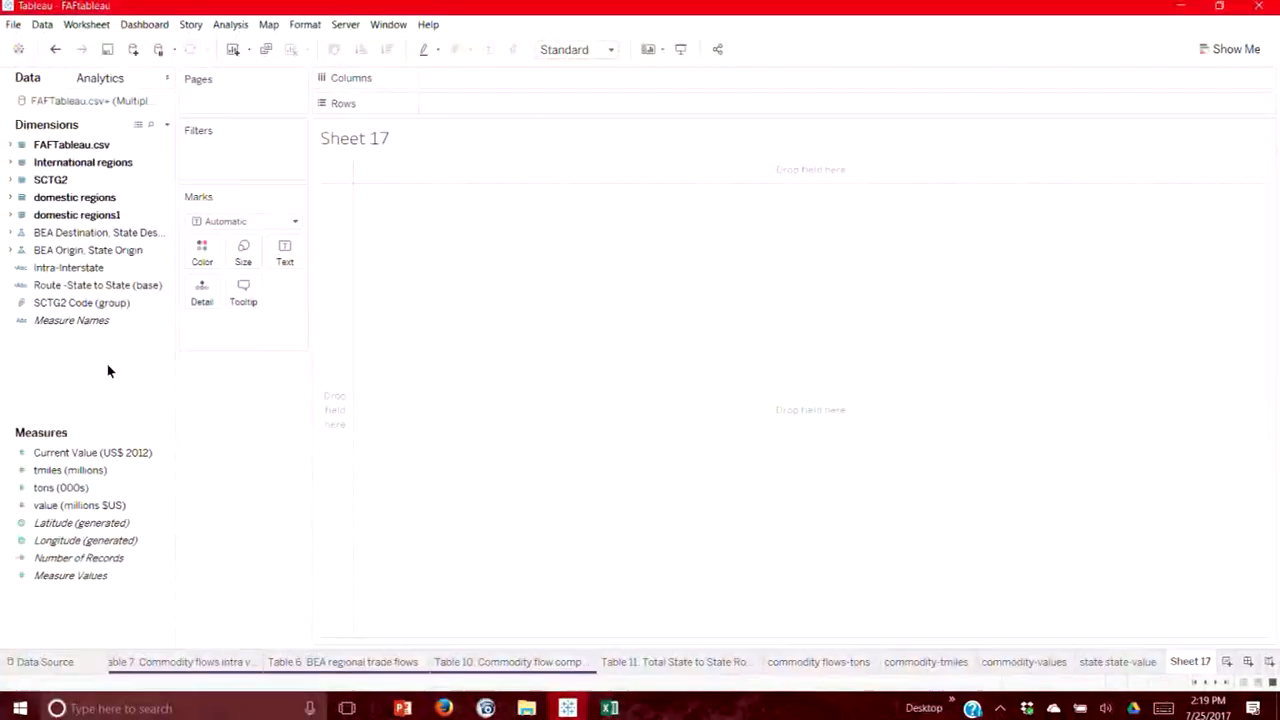
{"action": "left_click", "coordinate": [14, 27]}
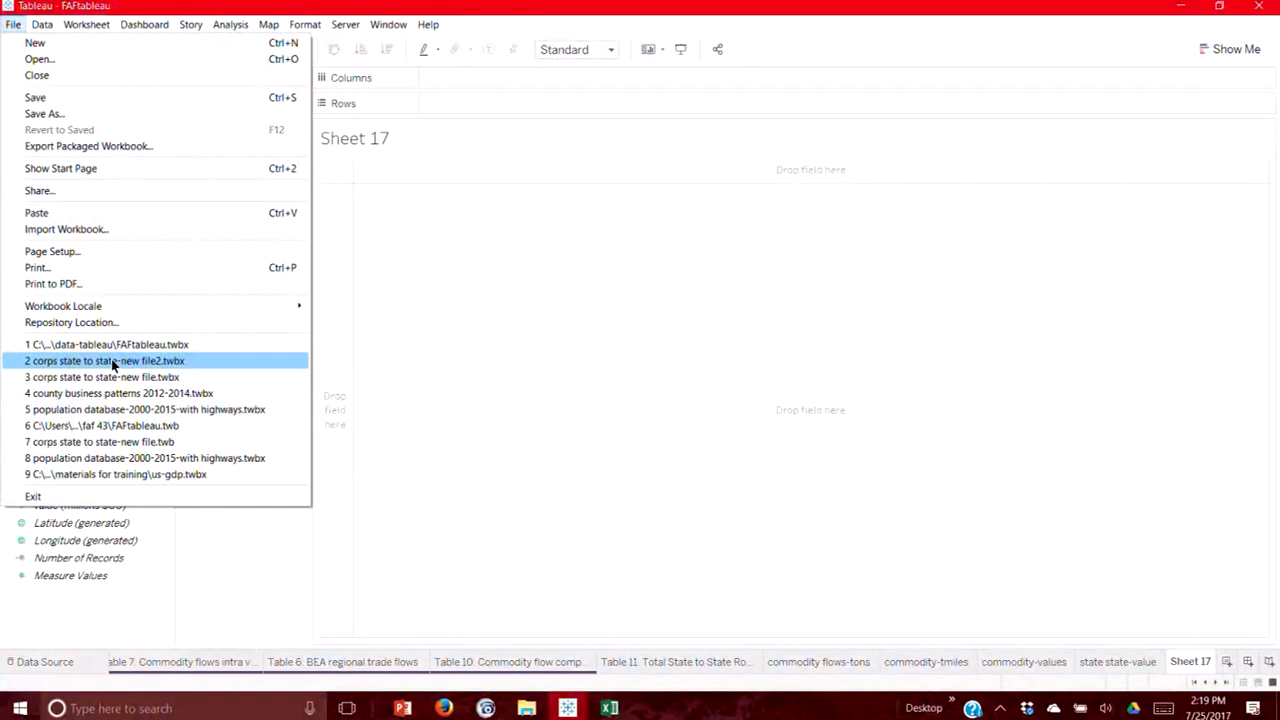
{"action": "left_click", "coordinate": [111, 360]}
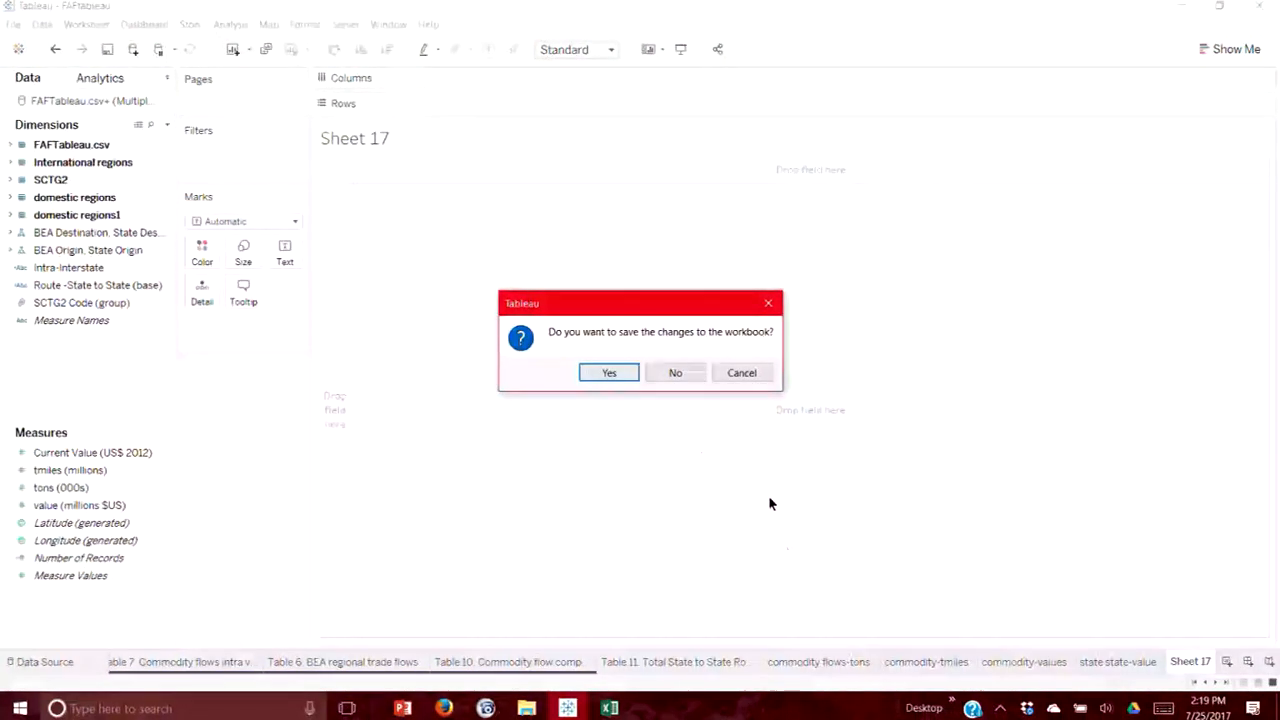
{"action": "left_click", "coordinate": [741, 373]}
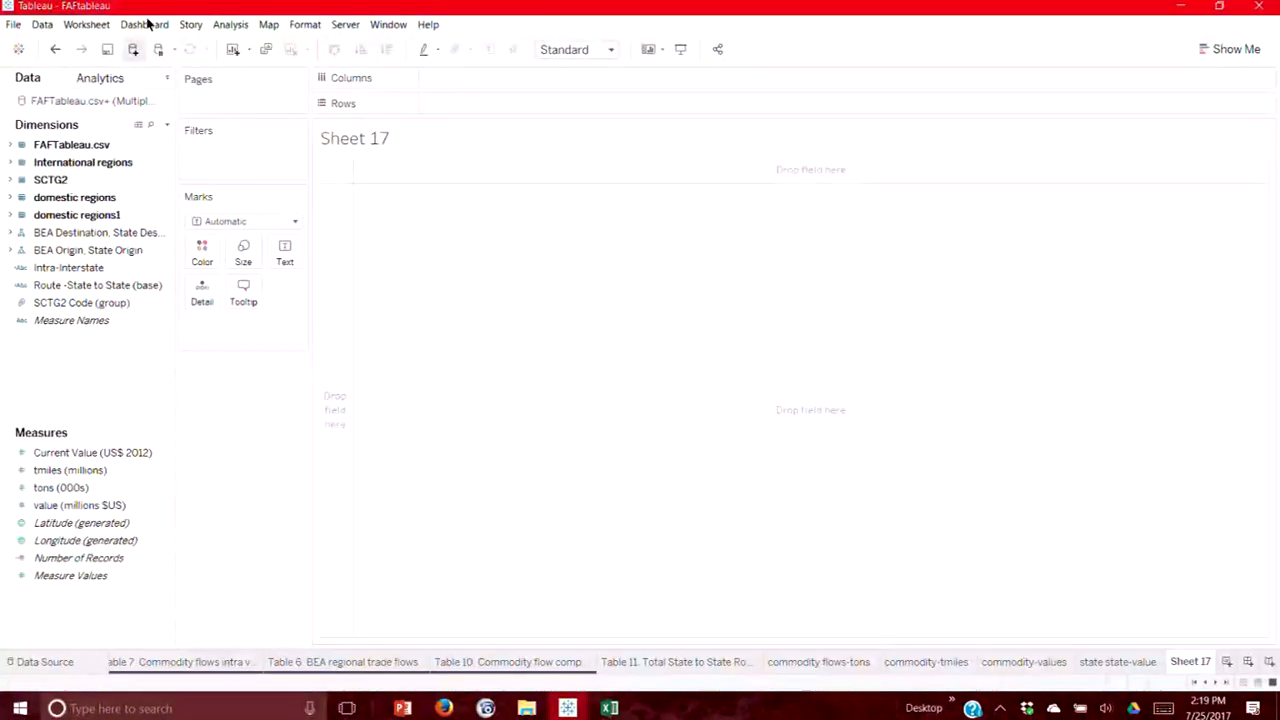
Switch to the already open corps state to state-new file2 workbook and add a new worksheet to it.
{"action": "left_click", "coordinate": [567, 708]}
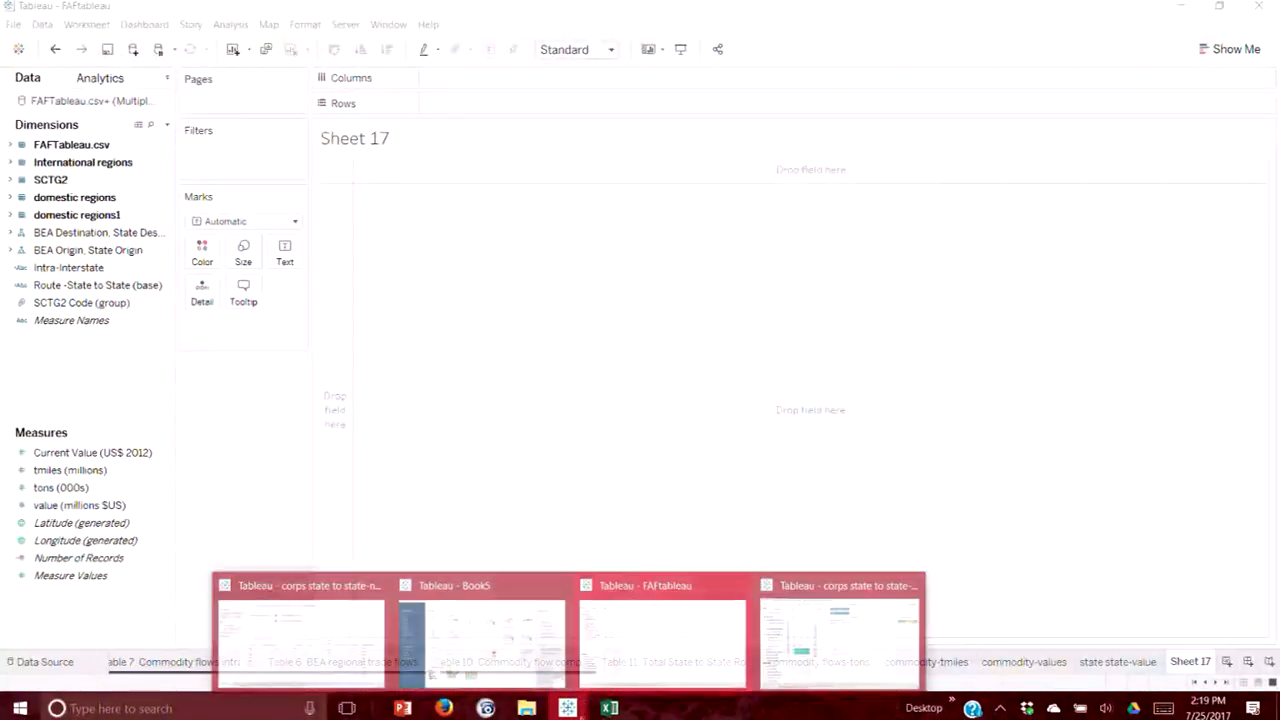
{"action": "left_click", "coordinate": [352, 617]}
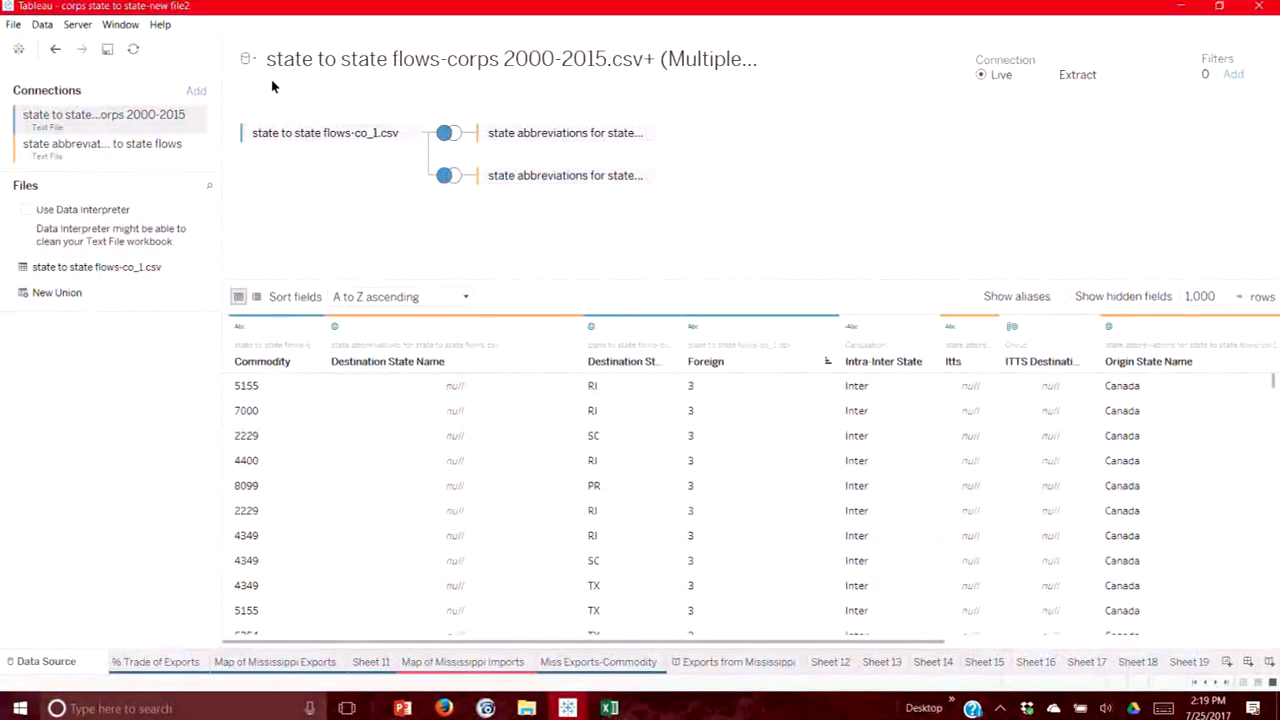
{"action": "left_click", "coordinate": [1227, 663]}
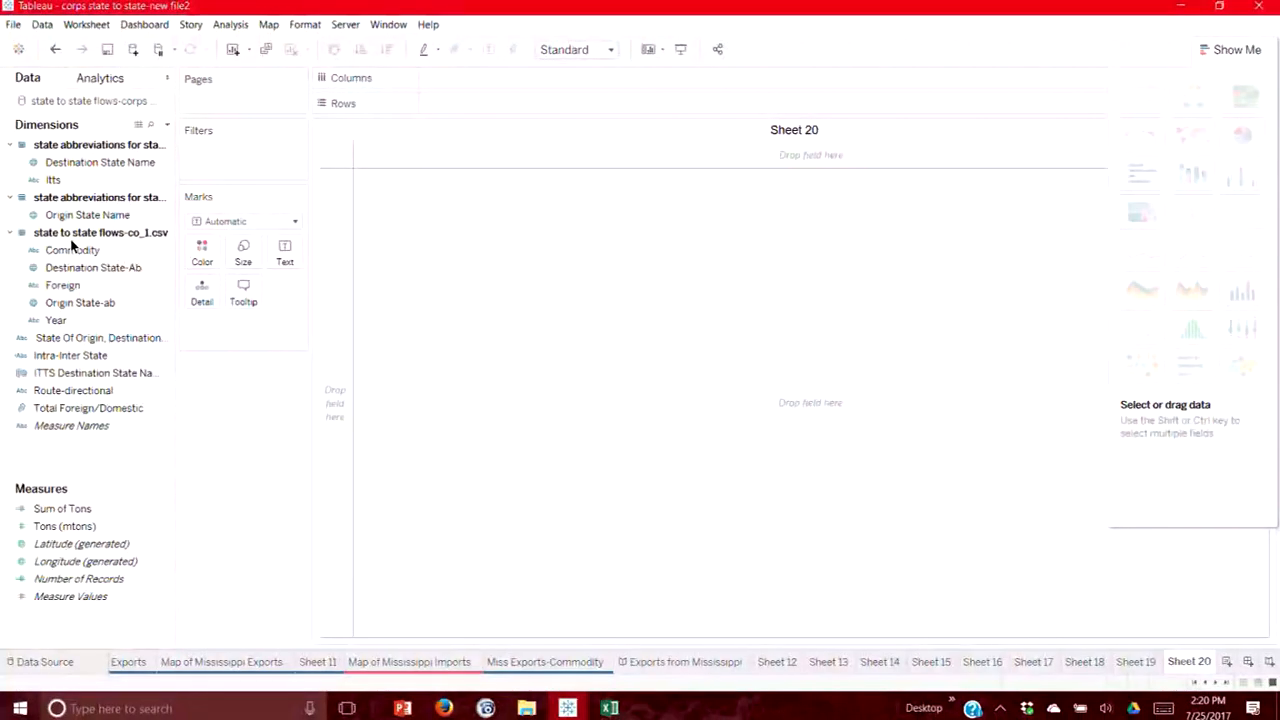
{"action": "left_click", "coordinate": [74, 249]}
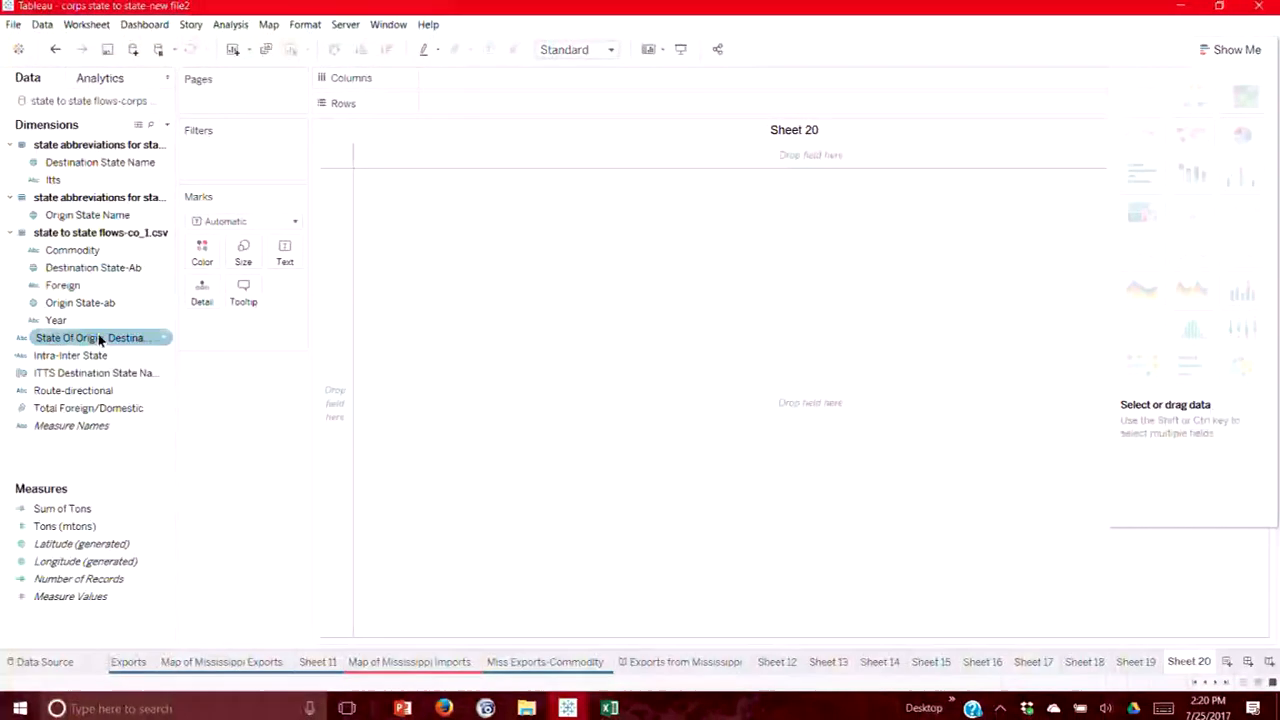
{"action": "left_click_drag", "start_coordinate": [88, 398], "coordinate": [266, 177]}
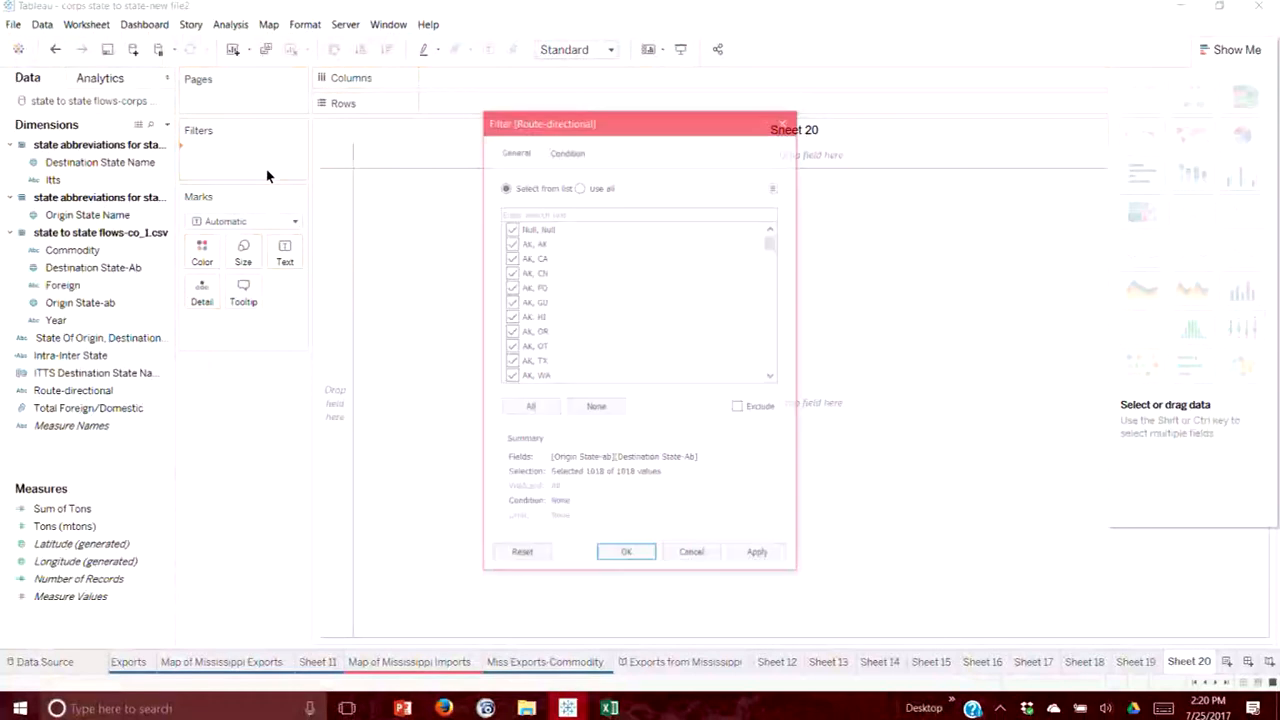
{"action": "left_click", "coordinate": [602, 407]}
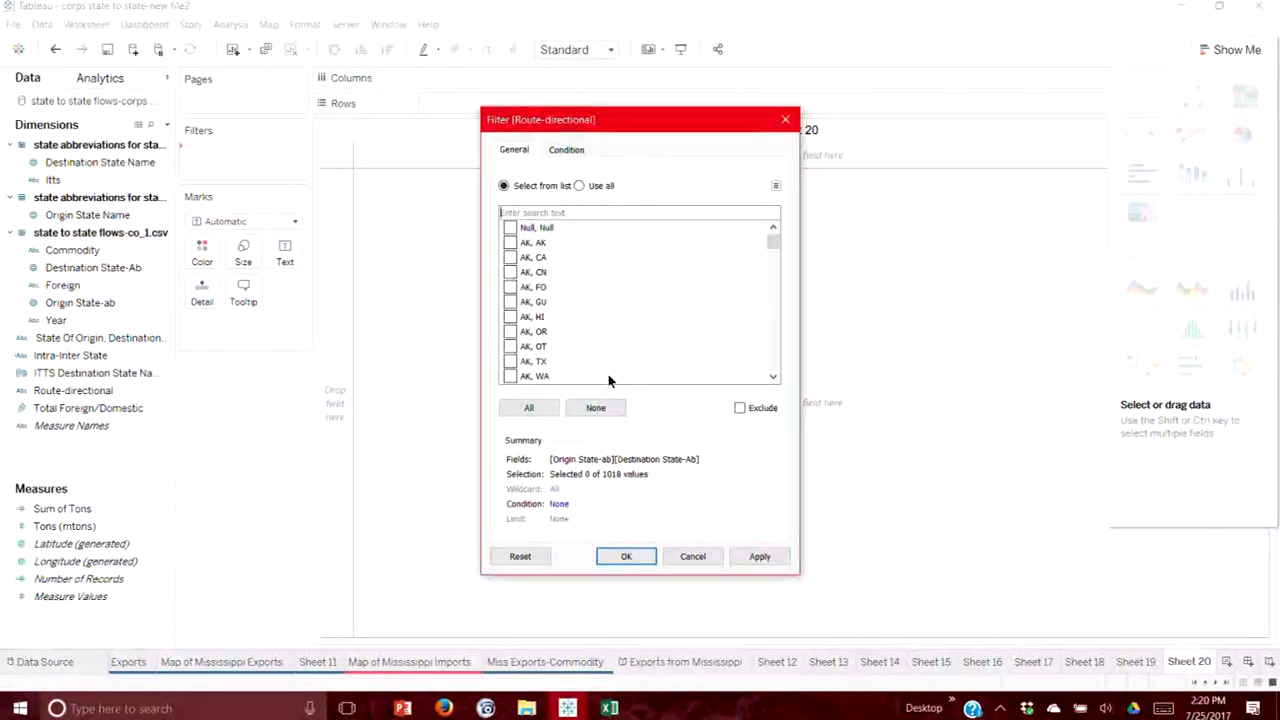
{"action": "left_click", "coordinate": [700, 556]}
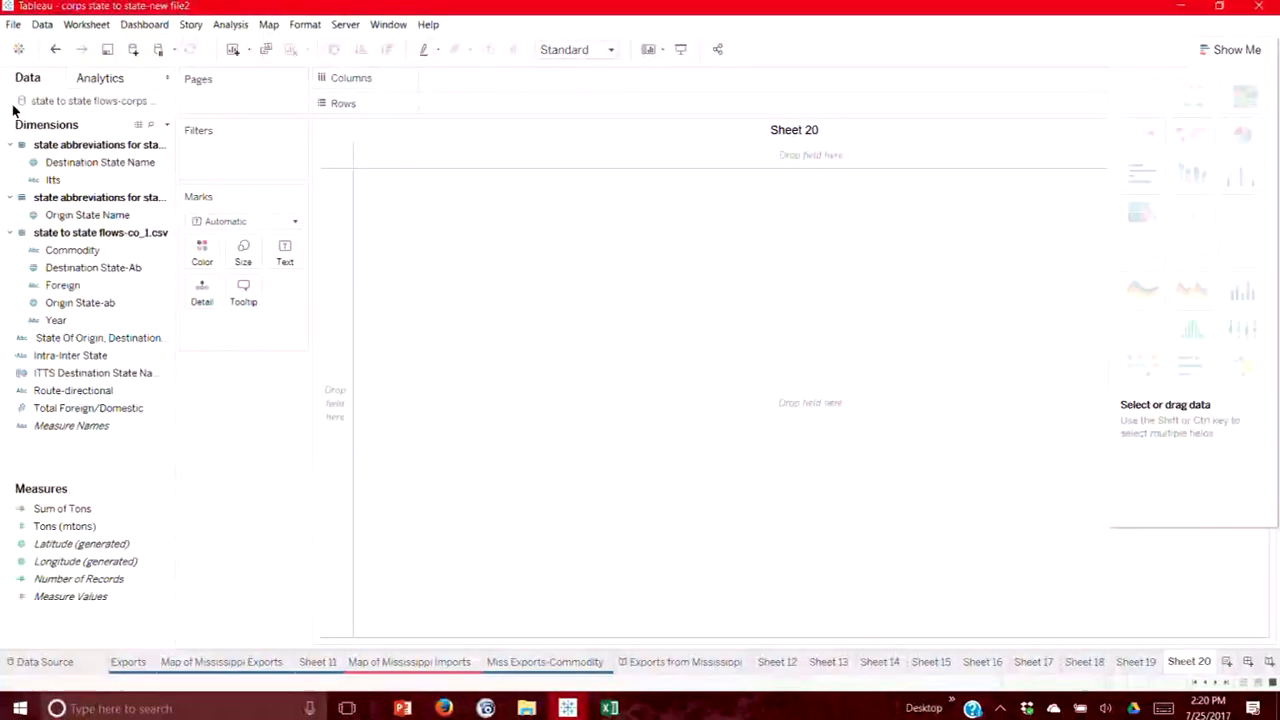
{"action": "left_click", "coordinate": [77, 391]}
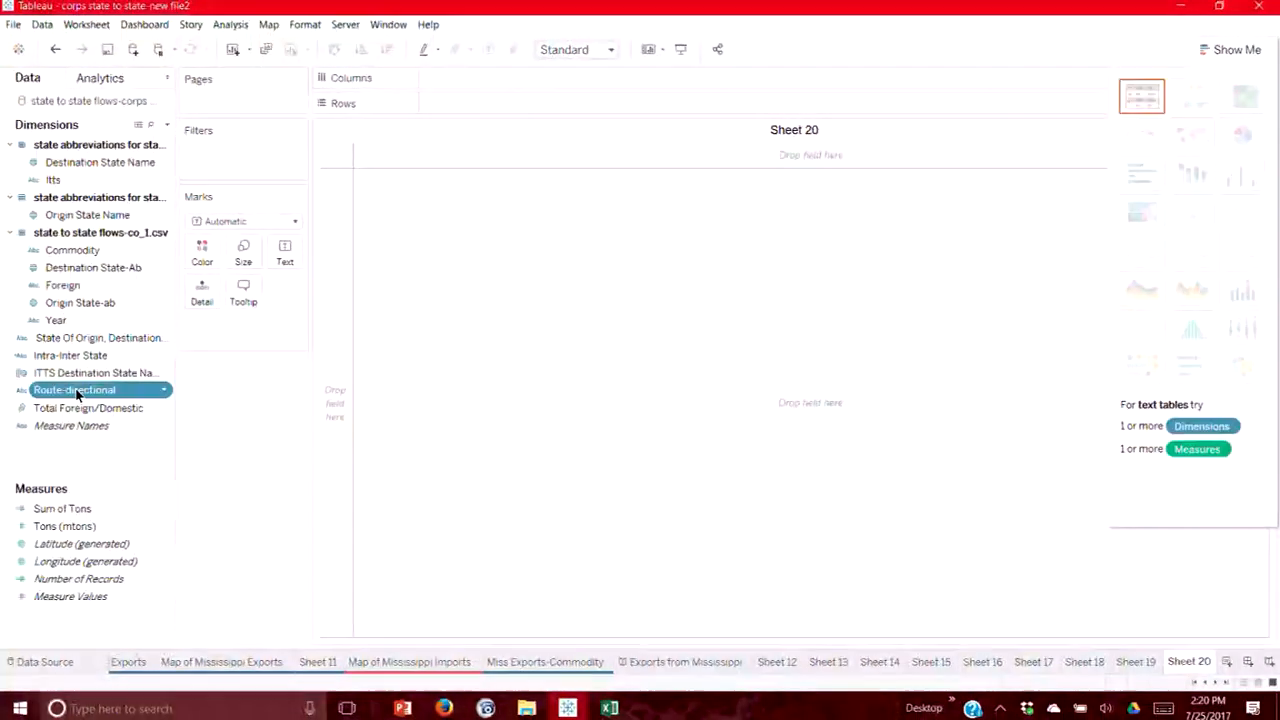
{"action": "left_click", "coordinate": [77, 391]}
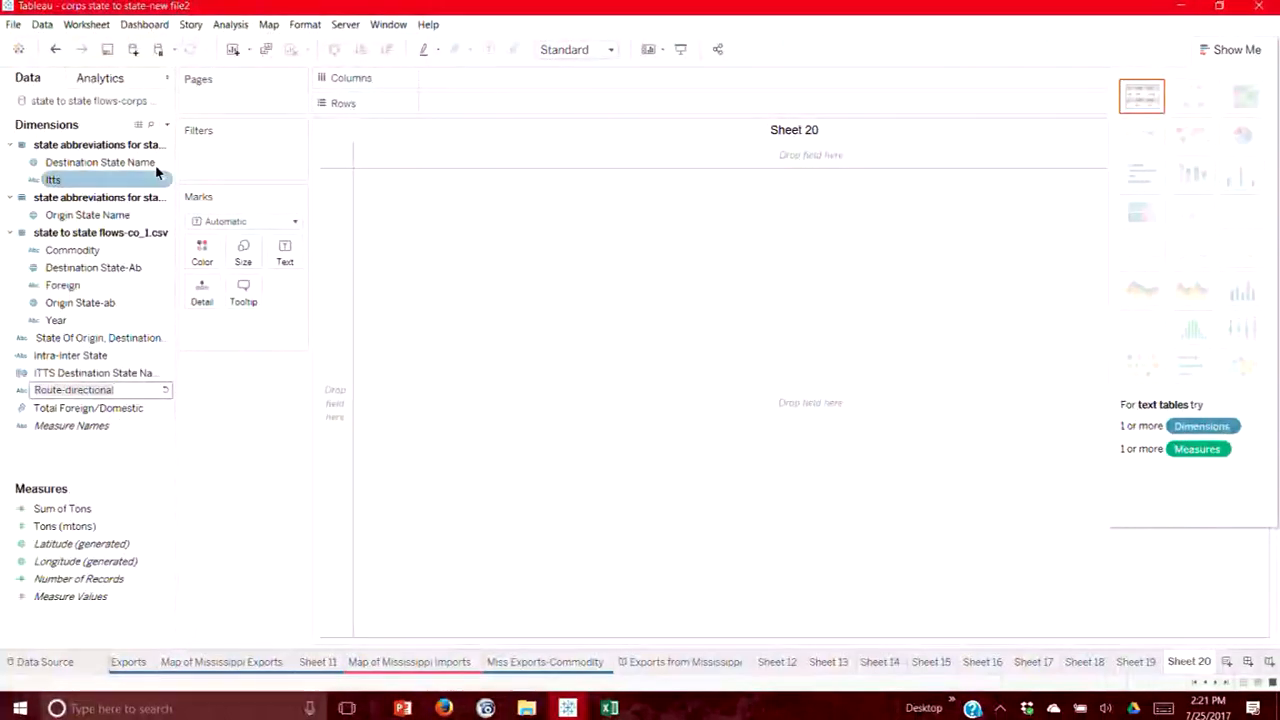
{"action": "key", "text": "Return"}
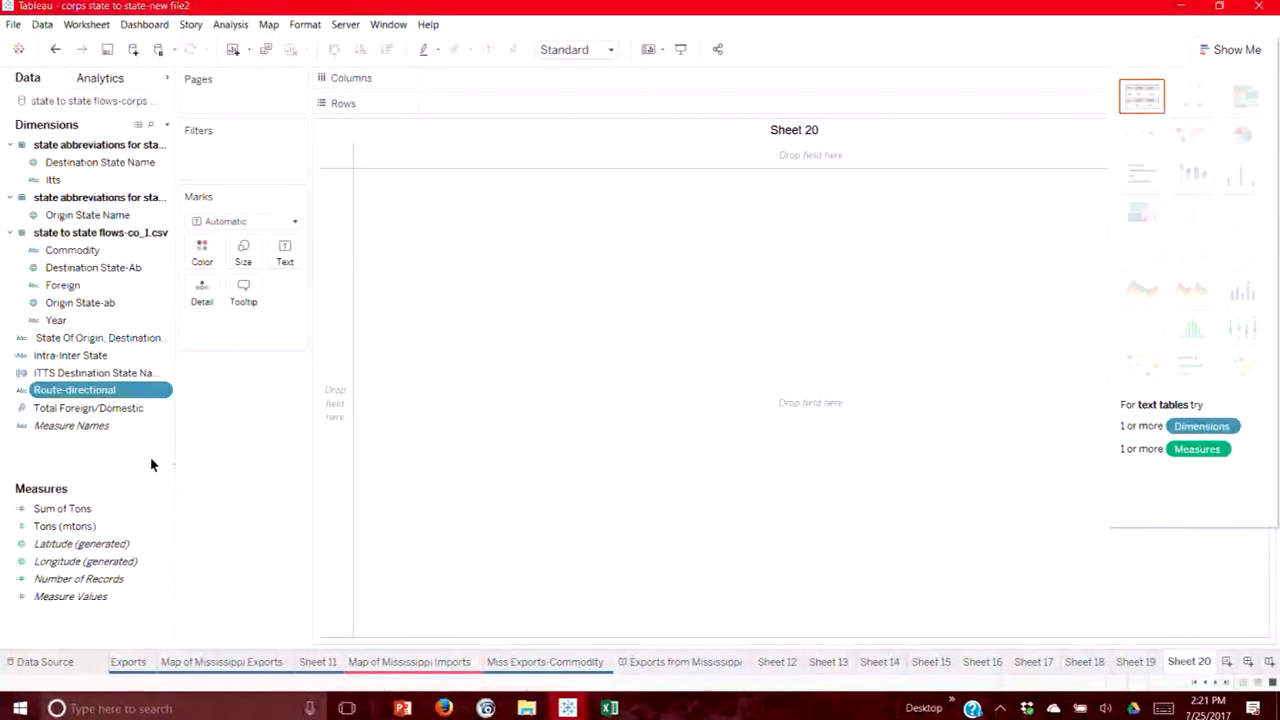
Start a worksheet filter on Route-directional, deselect all its values and search them for fl.
{"action": "left_click_drag", "start_coordinate": [88, 399], "coordinate": [228, 158]}
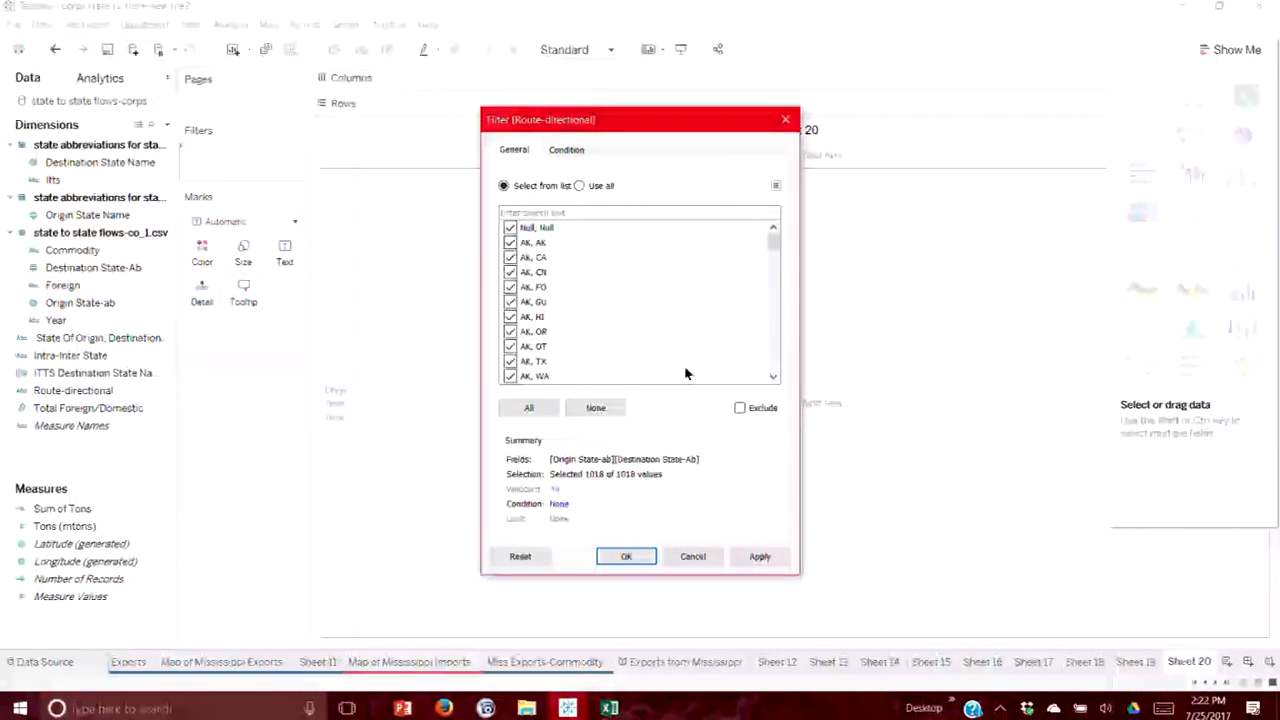
{"action": "left_click", "coordinate": [595, 408]}
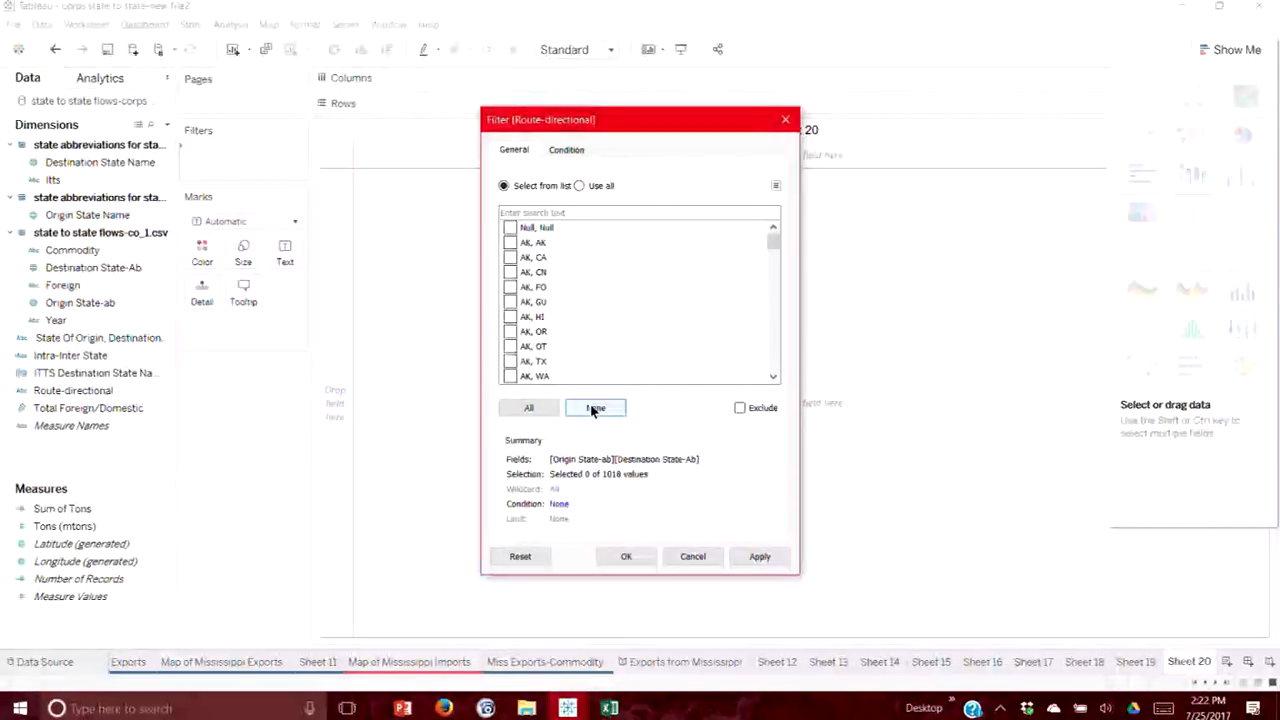
{"action": "left_click", "coordinate": [566, 214]}
{"action": "type", "text": "f"}
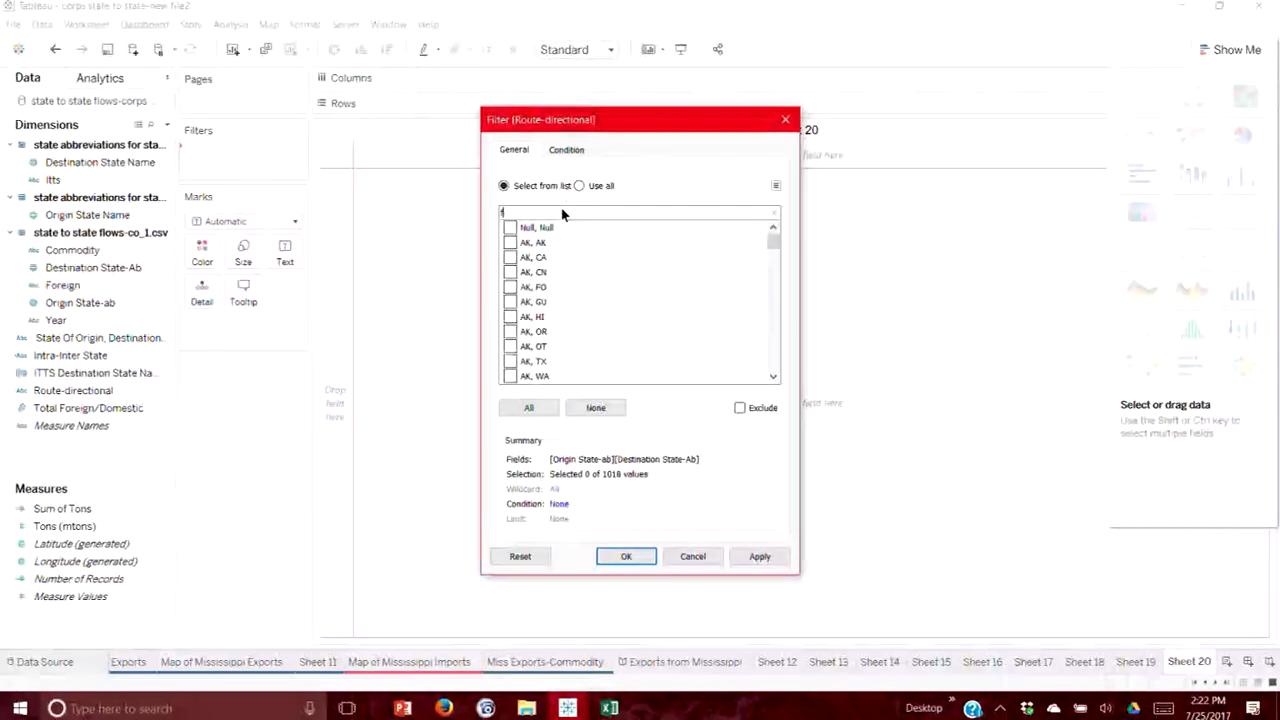
{"action": "type", "text": "l"}
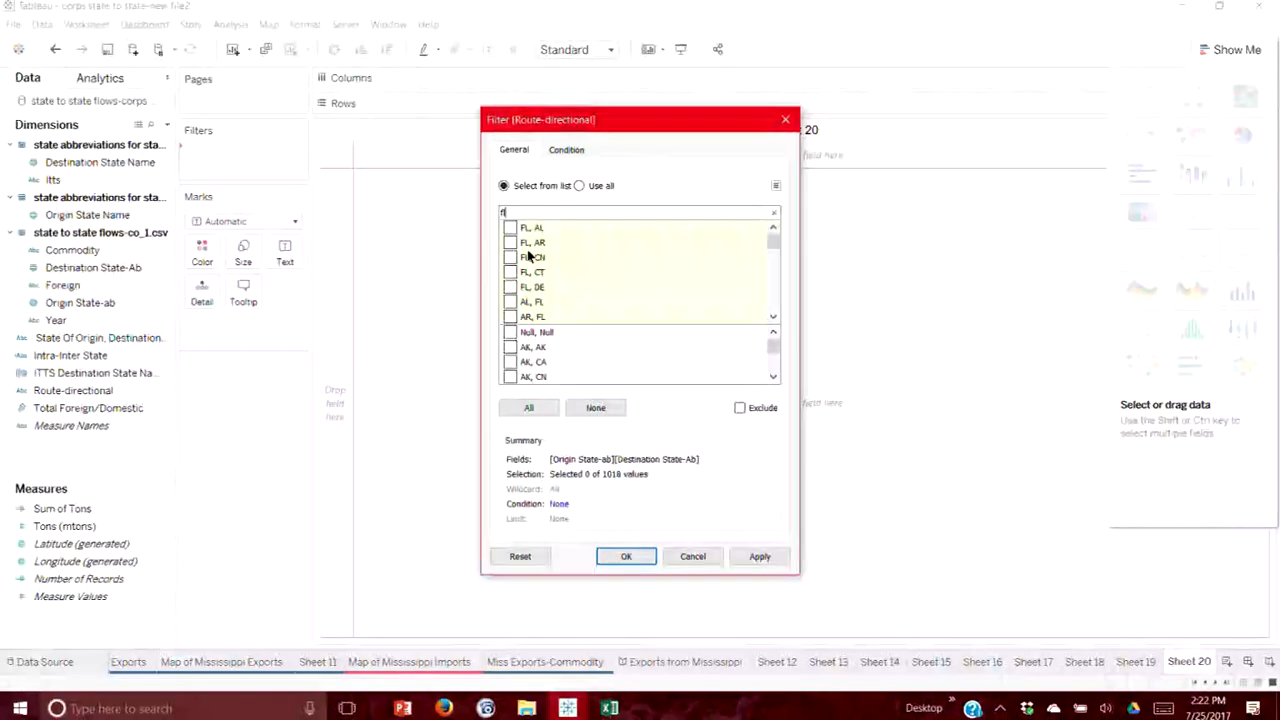
Look through the Route-directional values that match the fl search and return to the start of the matches.
{"action": "left_click", "coordinate": [773, 318]}
{"action": "left_click", "coordinate": [773, 318]}
{"action": "left_click", "coordinate": [773, 318]}
{"action": "left_click", "coordinate": [773, 318]}
{"action": "left_click", "coordinate": [773, 318]}
{"action": "left_click", "coordinate": [773, 318]}
{"action": "left_click", "coordinate": [773, 318]}
{"action": "left_click", "coordinate": [773, 318]}
{"action": "left_click", "coordinate": [773, 318]}
{"action": "left_click", "coordinate": [773, 318]}
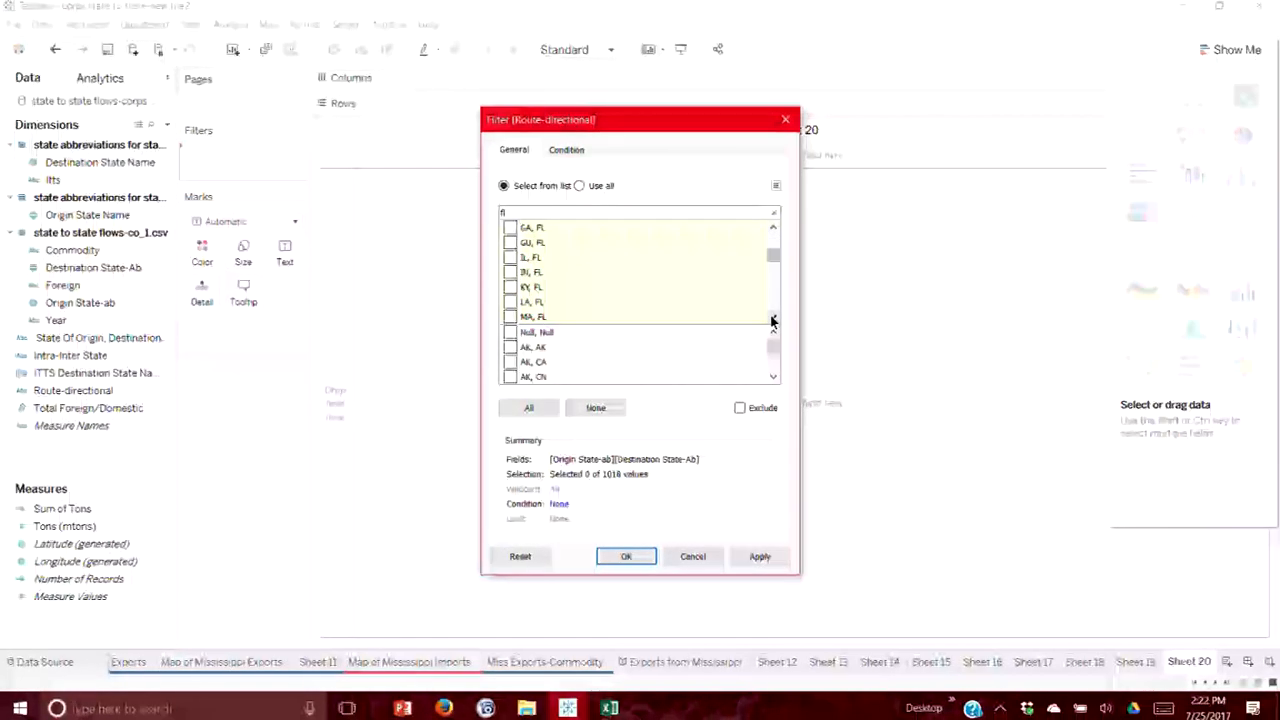
{"action": "left_click_drag", "start_coordinate": [773, 252], "coordinate": [781, 218]}
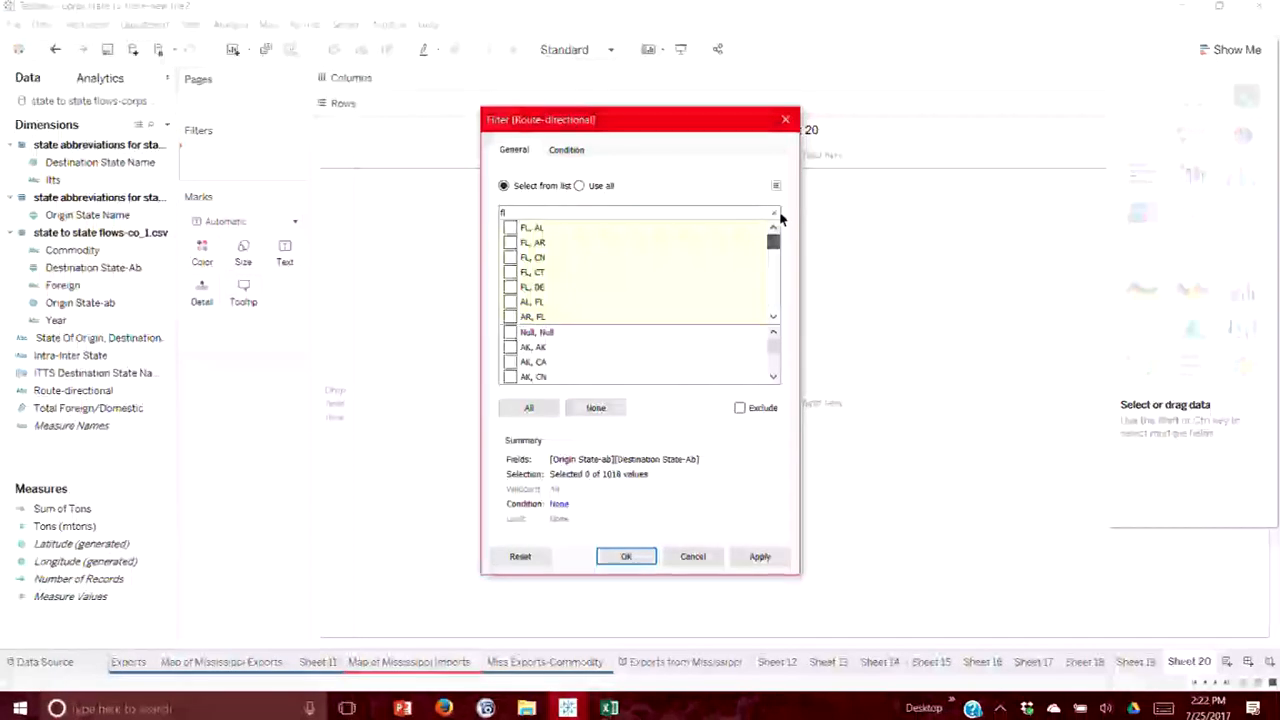
Narrow the value search to fl, tx and include the FL, TX route in the filter.
{"action": "left_click", "coordinate": [517, 214]}
{"action": "type", "text": "to"}
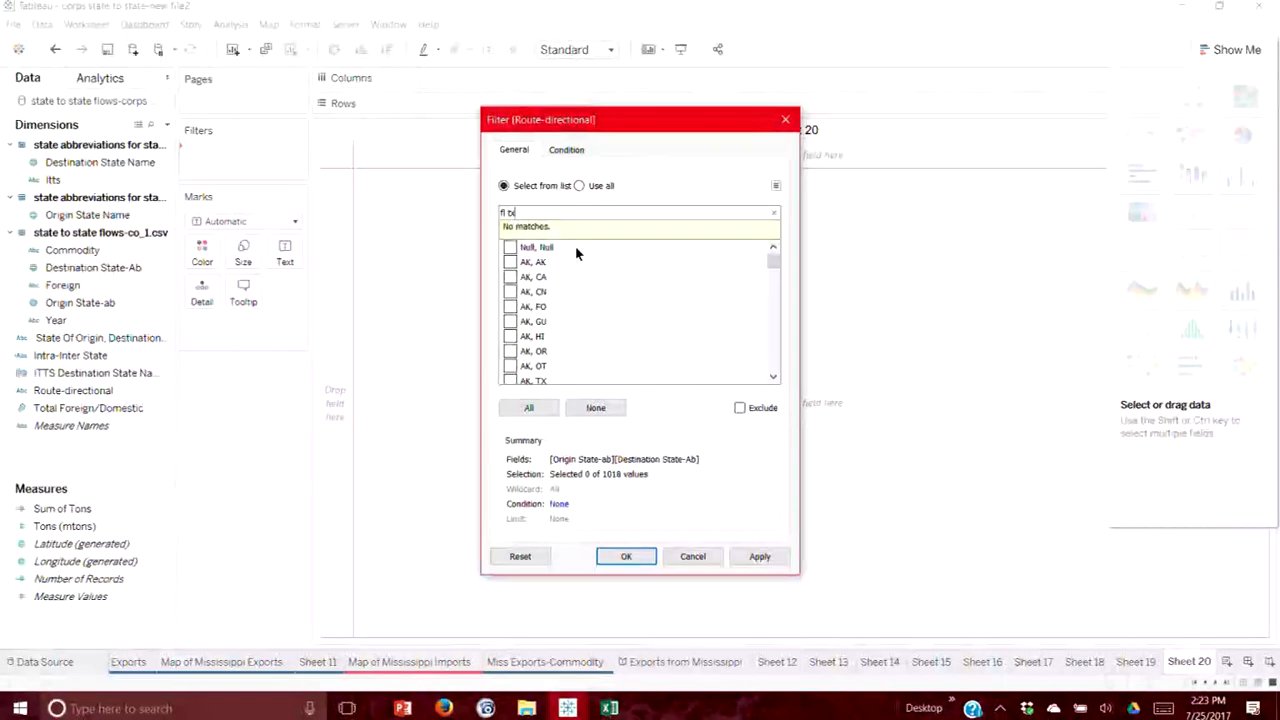
{"action": "key", "text": "BackSpace"}
{"action": "key", "text": "BackSpace"}
{"action": "key", "text": "BackSpace"}
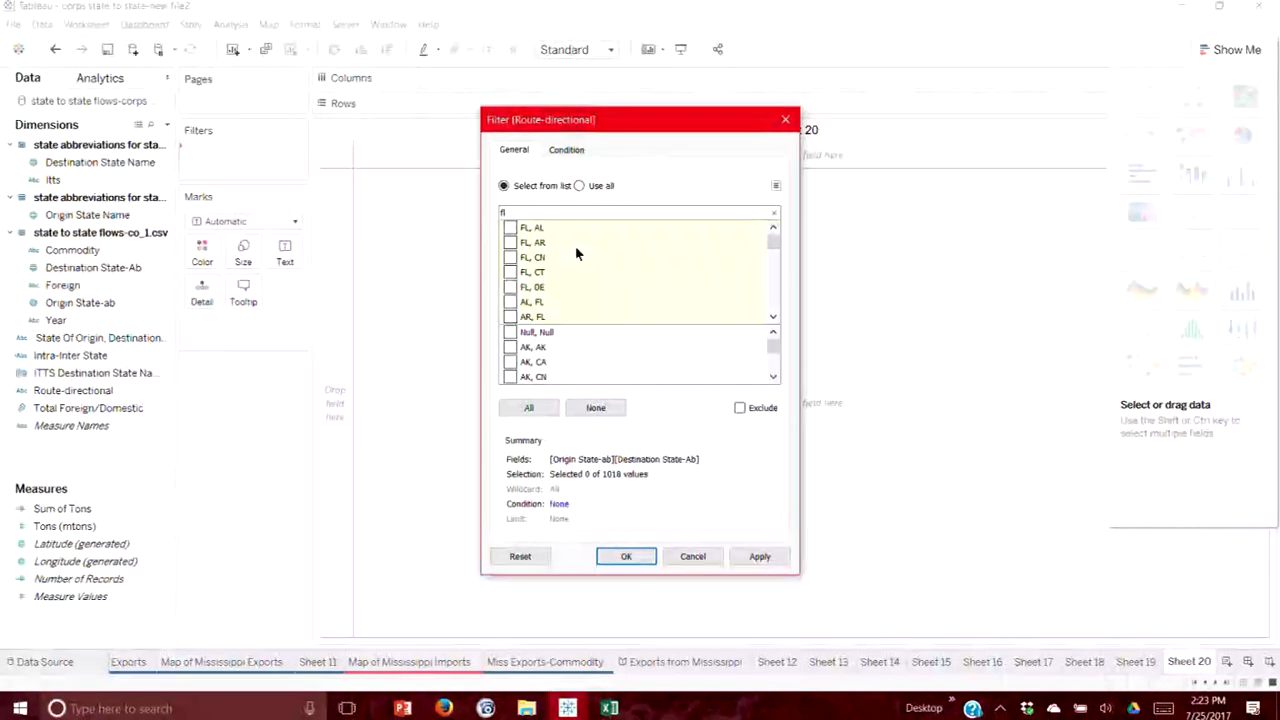
{"action": "type", "text": ", tx"}
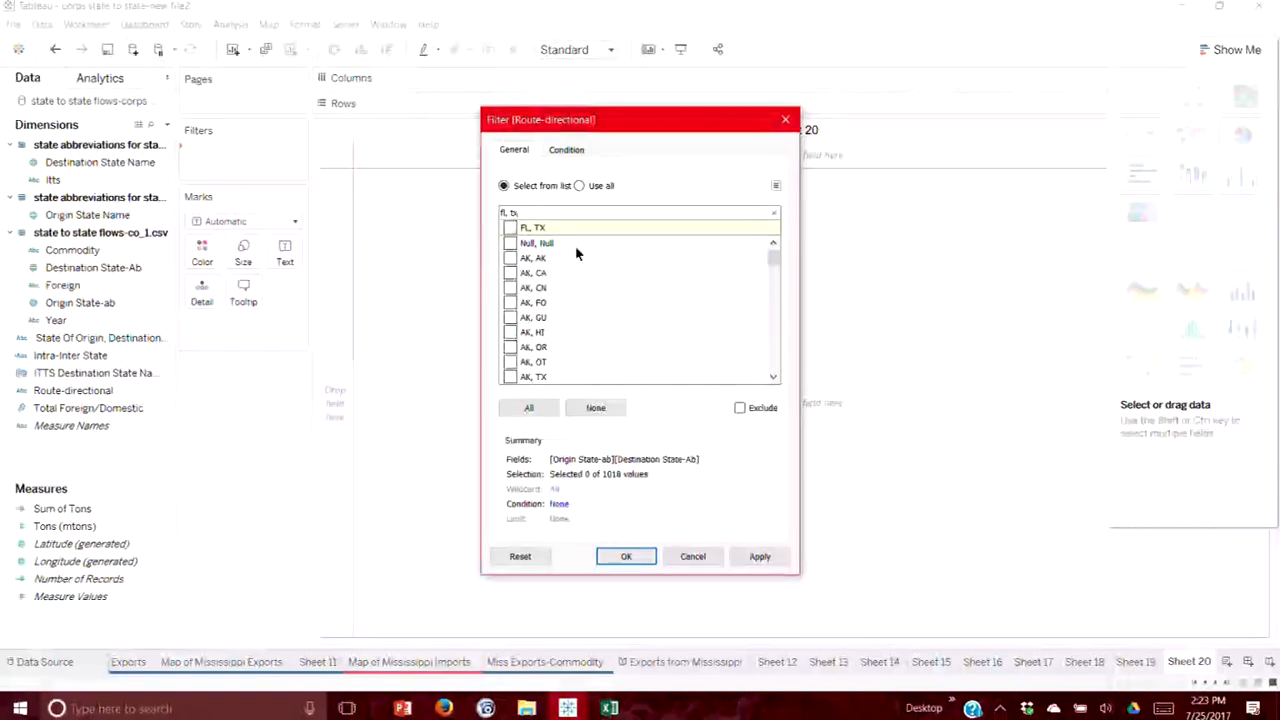
{"action": "left_click", "coordinate": [511, 229]}
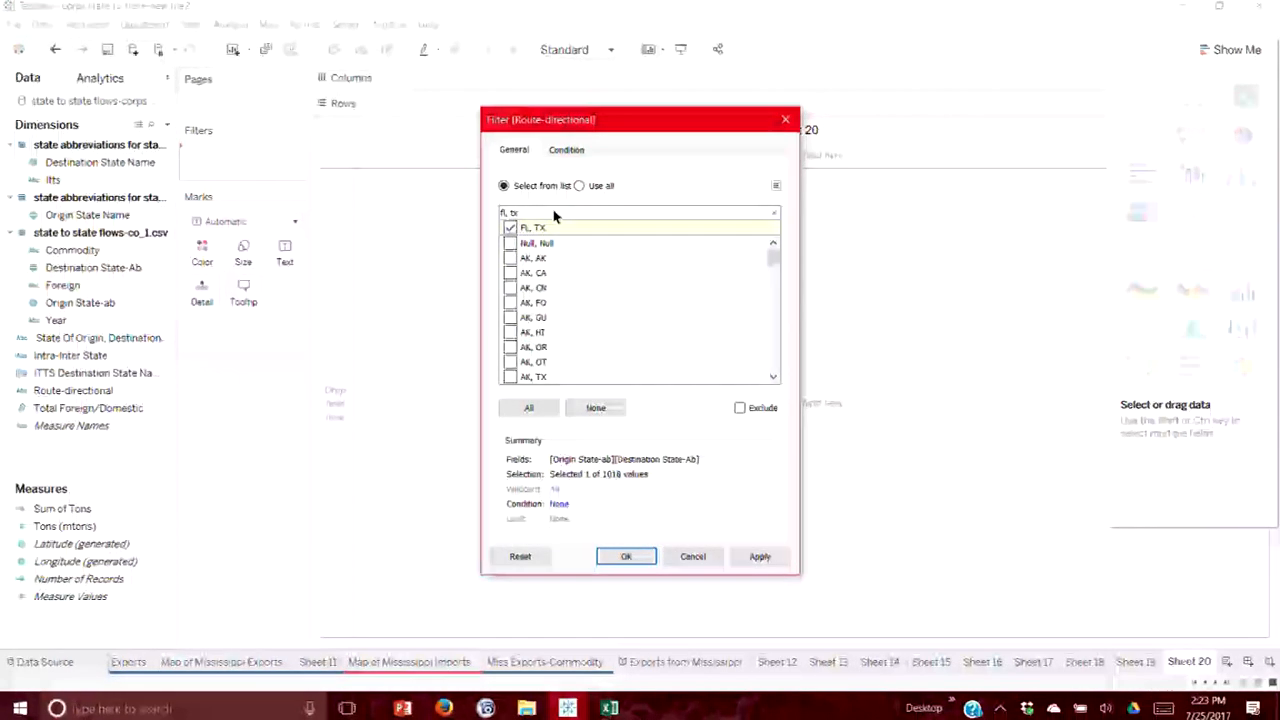
Replace the value search with tx, fl and include the TX, FL route in the Route-directional filter.
{"action": "left_click_drag", "start_coordinate": [546, 212], "coordinate": [502, 212]}
{"action": "key", "text": "BackSpace"}
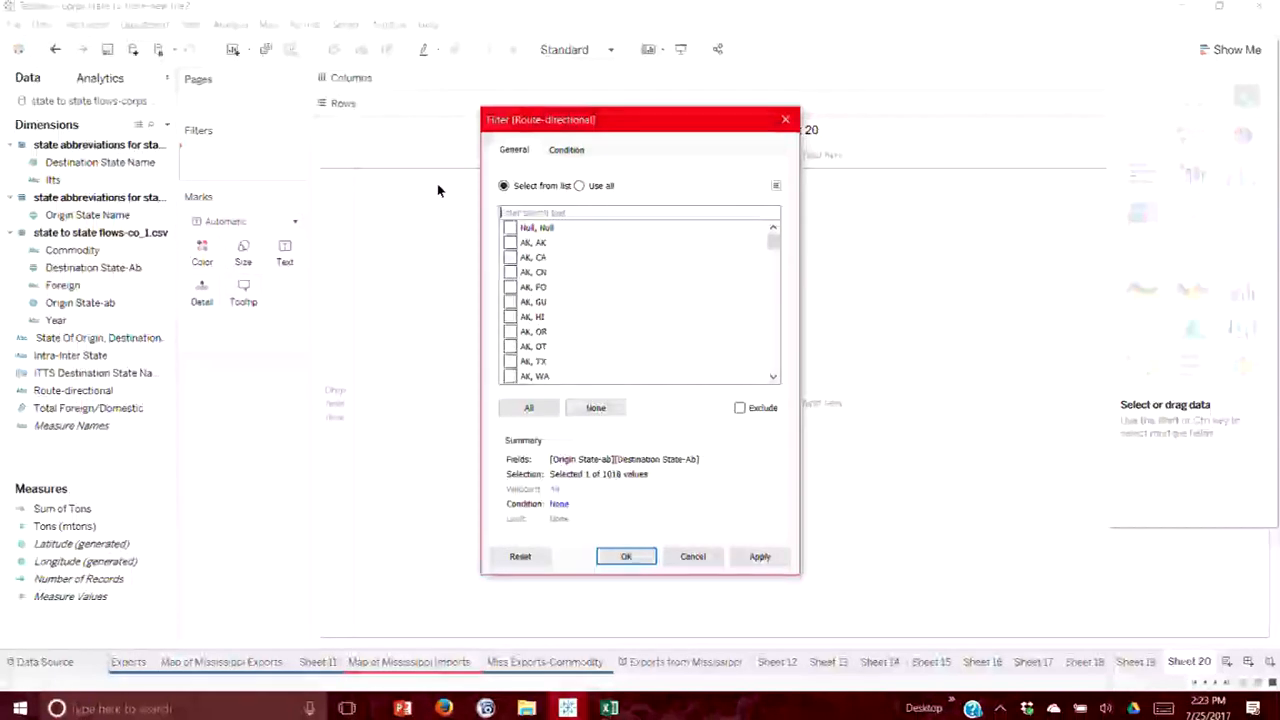
{"action": "type", "text": "tx, f"}
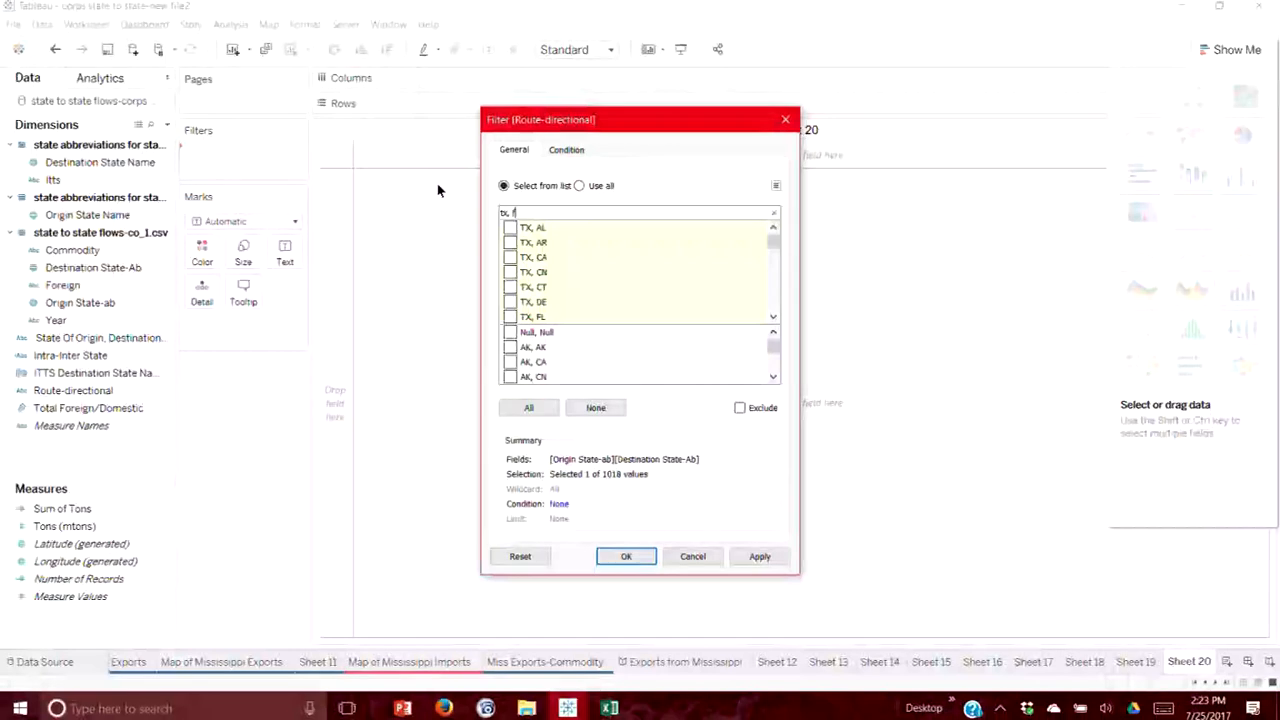
{"action": "type", "text": "l"}
{"action": "left_click", "coordinate": [509, 229]}
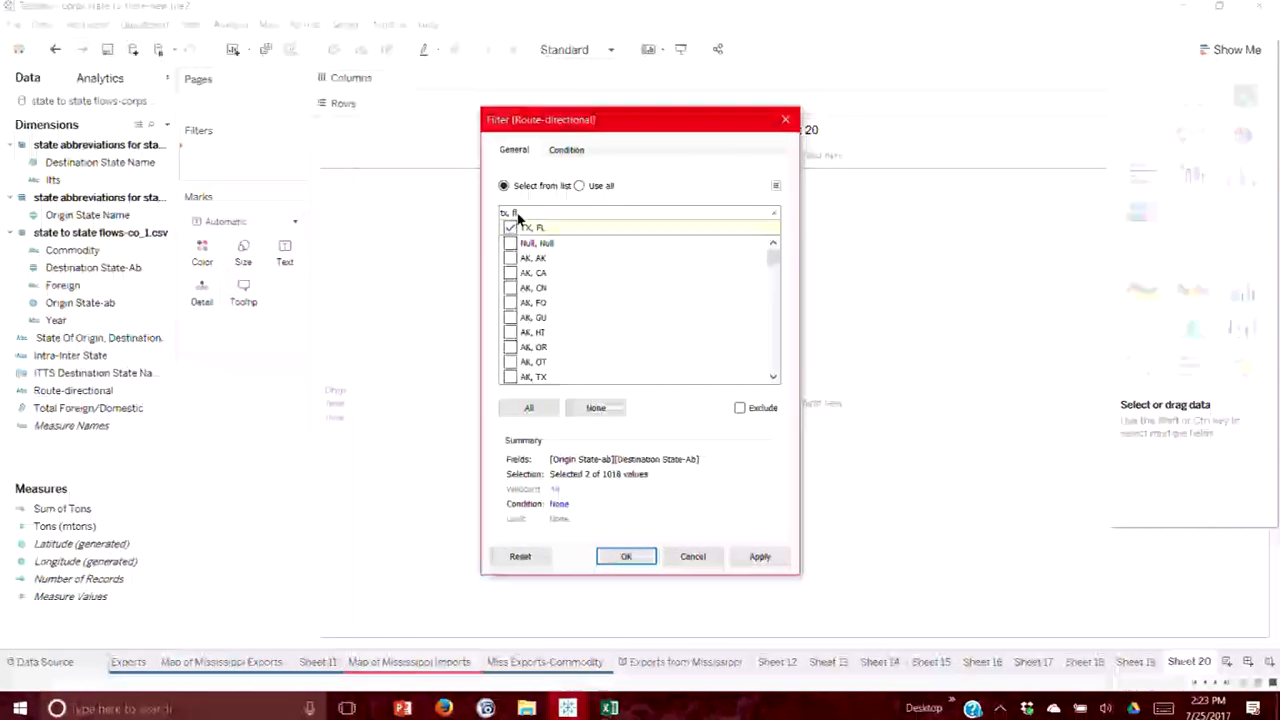
Search the route values for Ms, tx and add the MS, TX route to the filter selection.
{"action": "left_click_drag", "start_coordinate": [521, 214], "coordinate": [460, 194]}
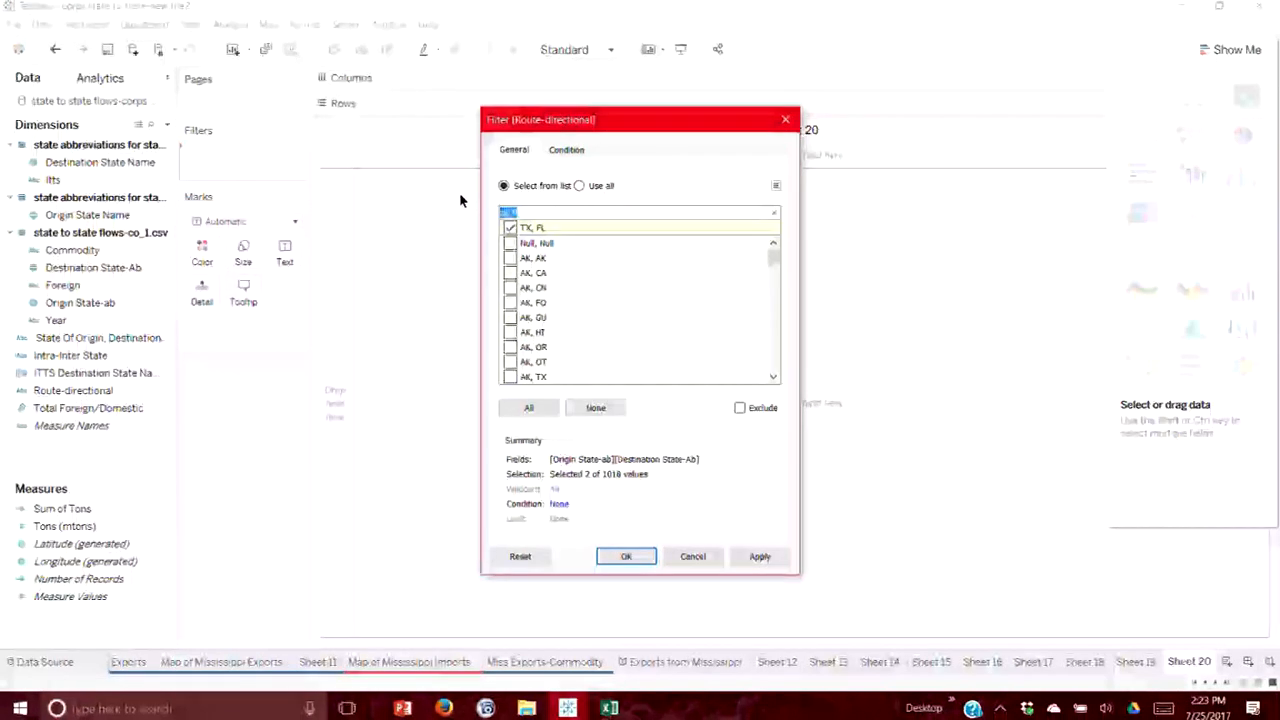
{"action": "key", "text": "BackSpace"}
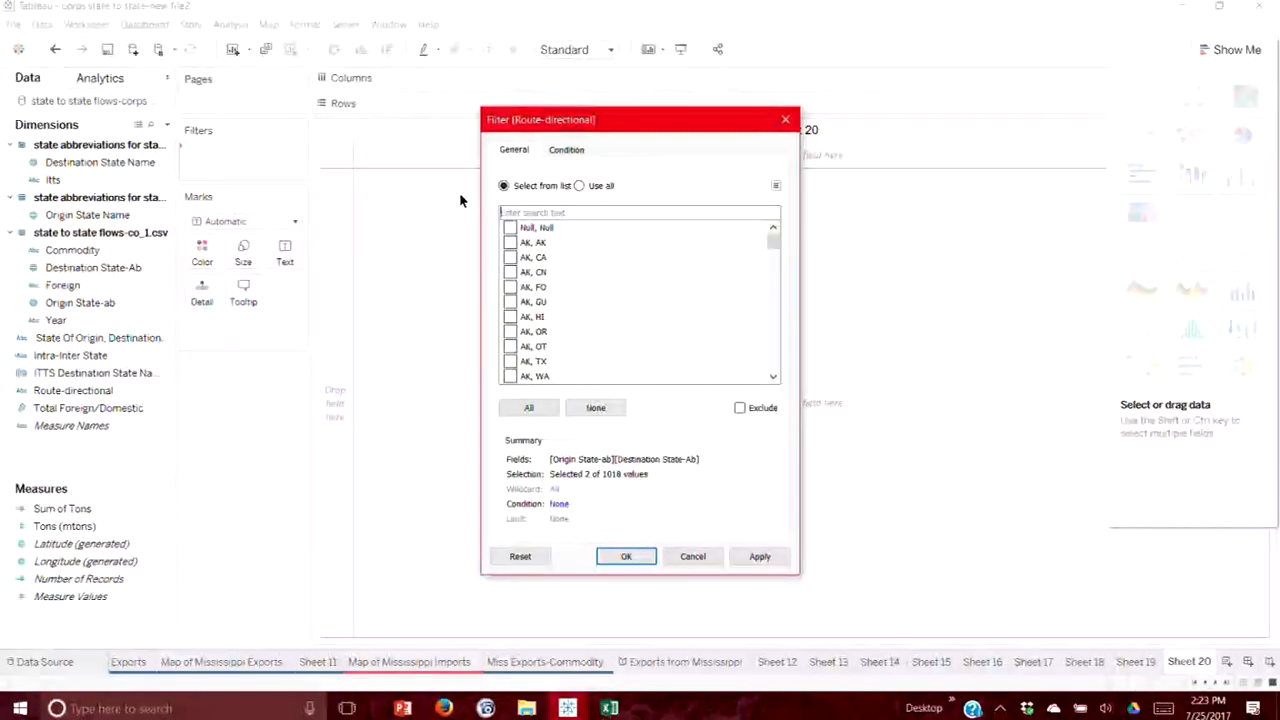
{"action": "type", "text": "Ms, tx"}
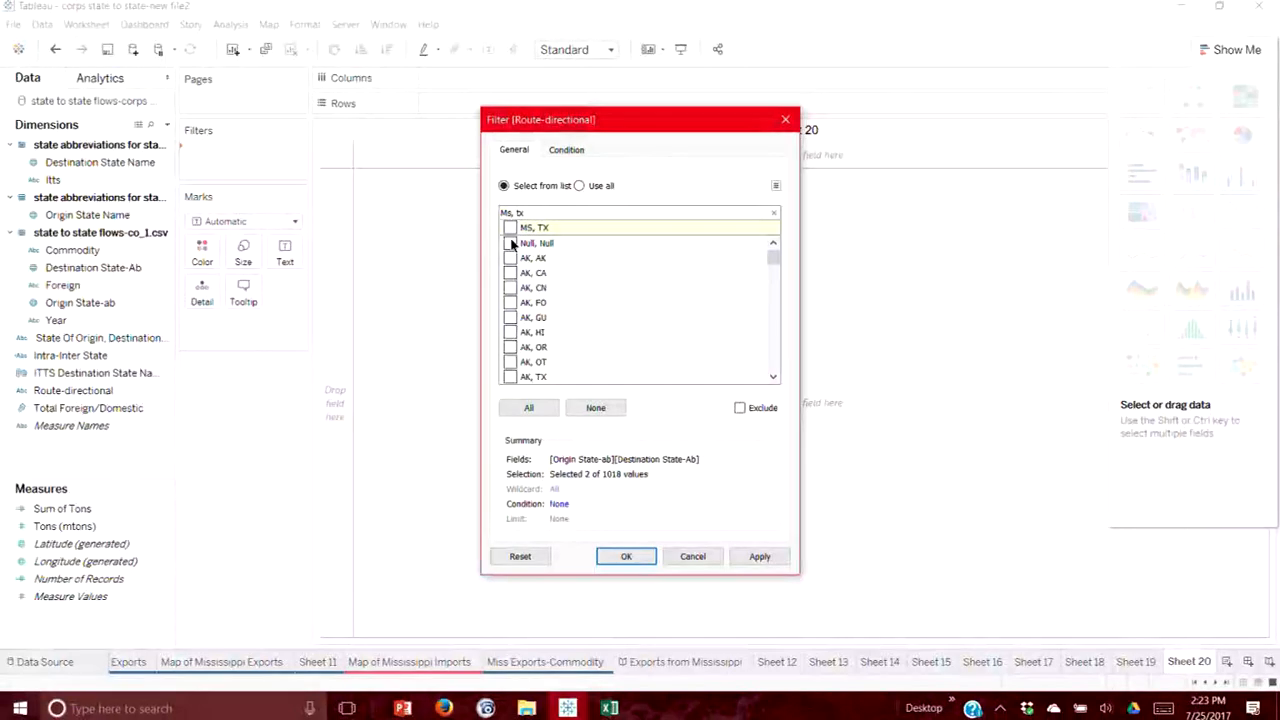
{"action": "left_click", "coordinate": [509, 228]}
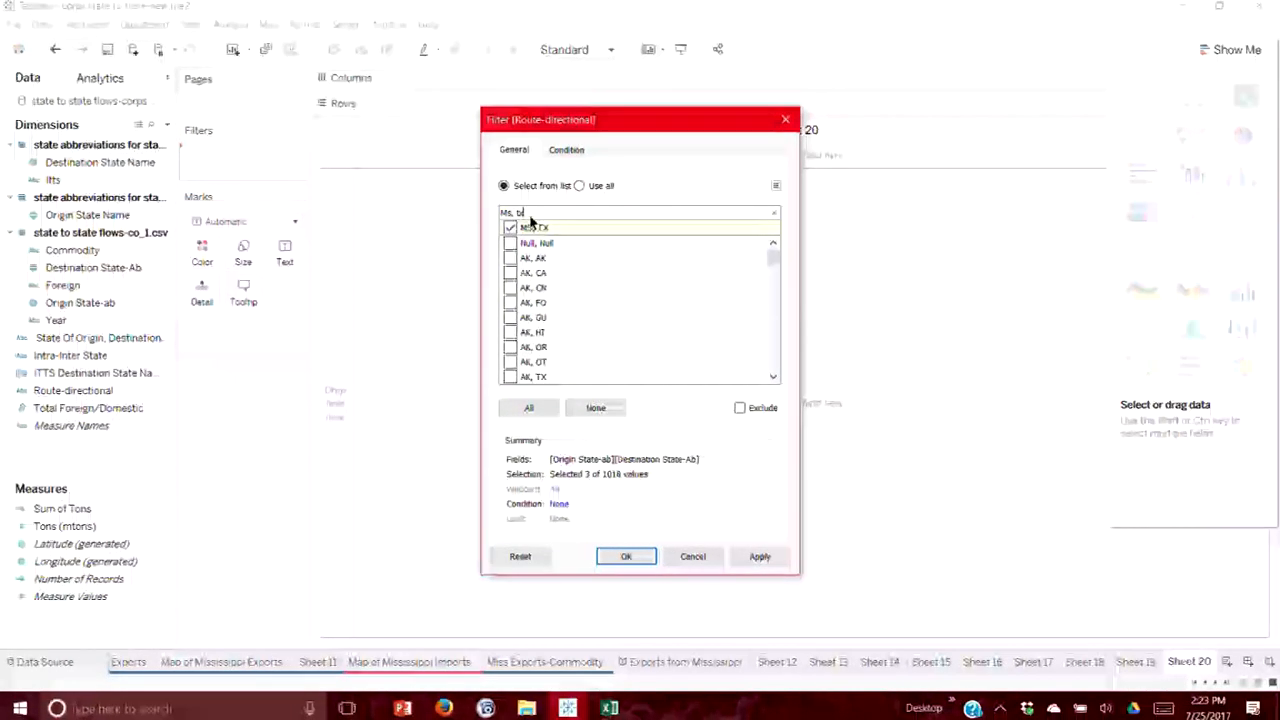
Change the value search to tx, ms and include the TX, MS route in the filter.
{"action": "key", "text": "BackSpace"}
{"action": "key", "text": "BackSpace"}
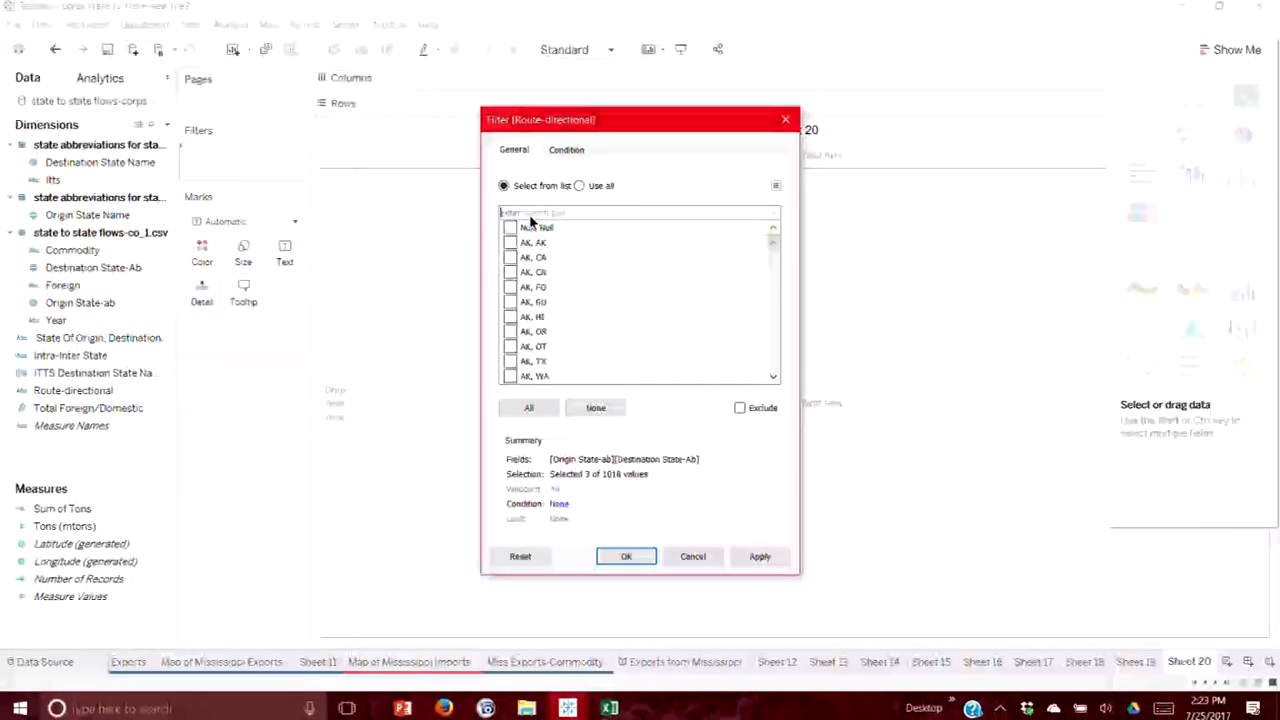
{"action": "type", "text": "tx, "}
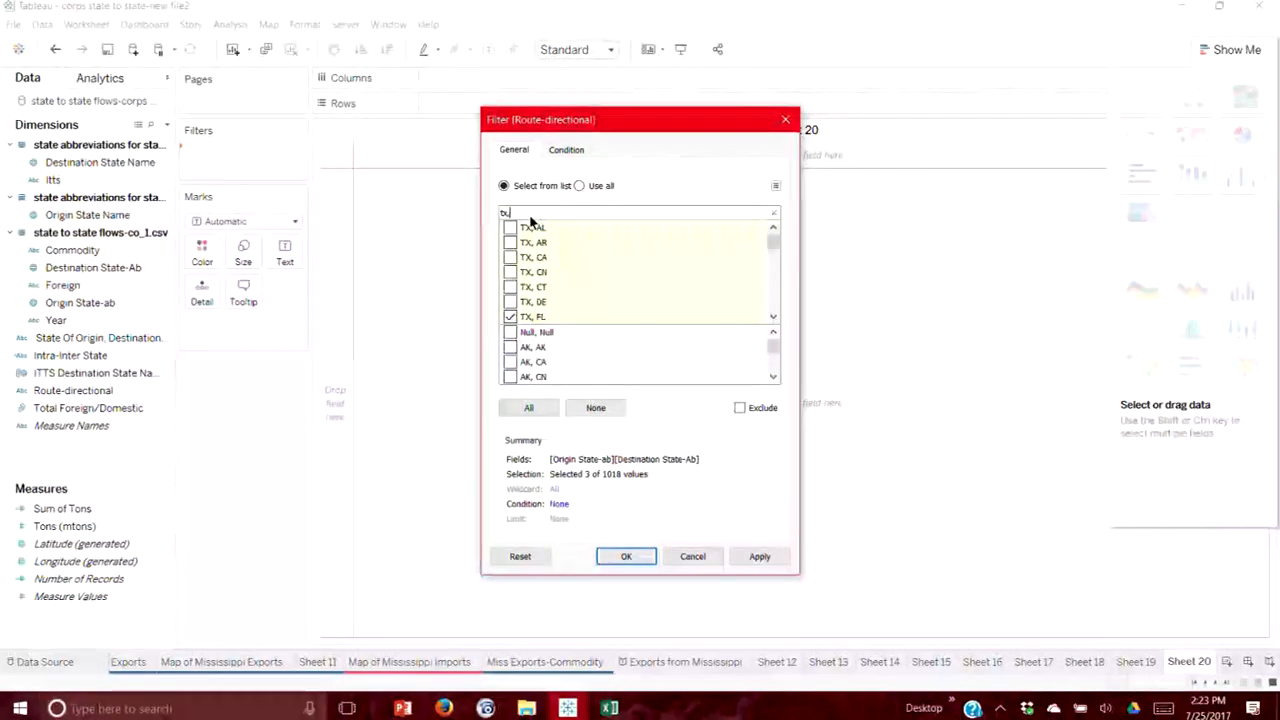
{"action": "type", "text": "ms"}
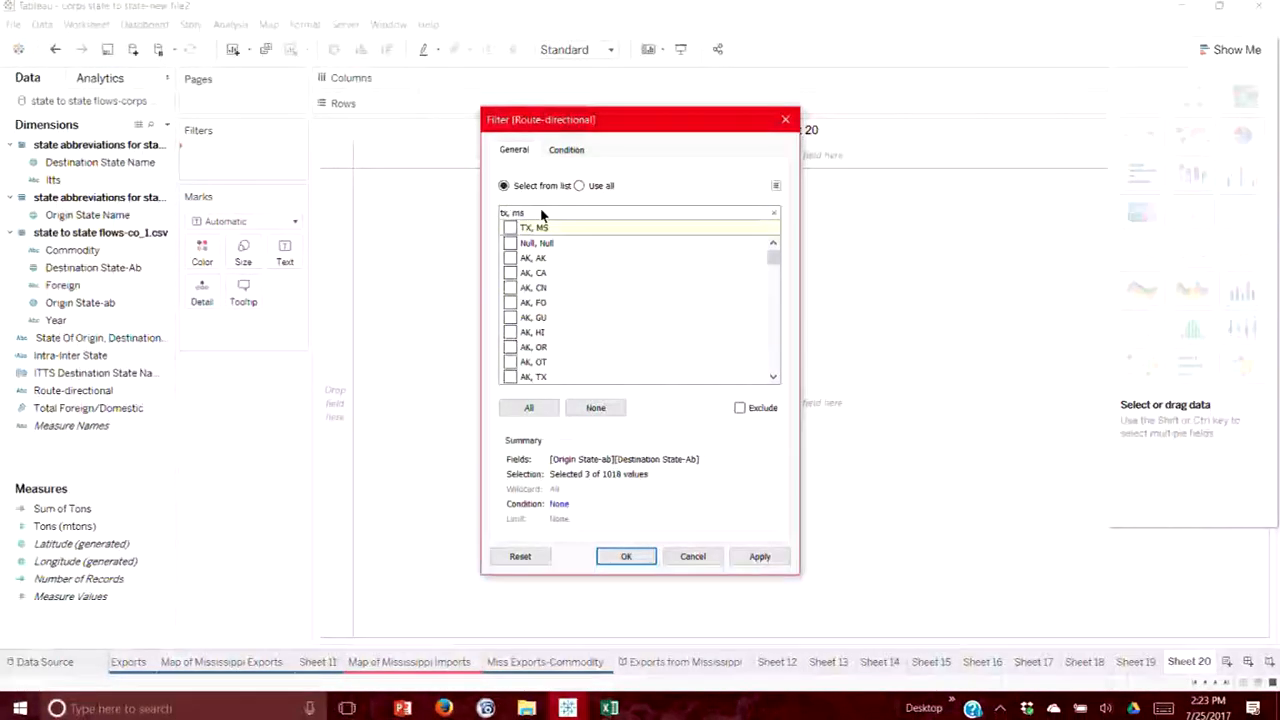
{"action": "left_click", "coordinate": [511, 228]}
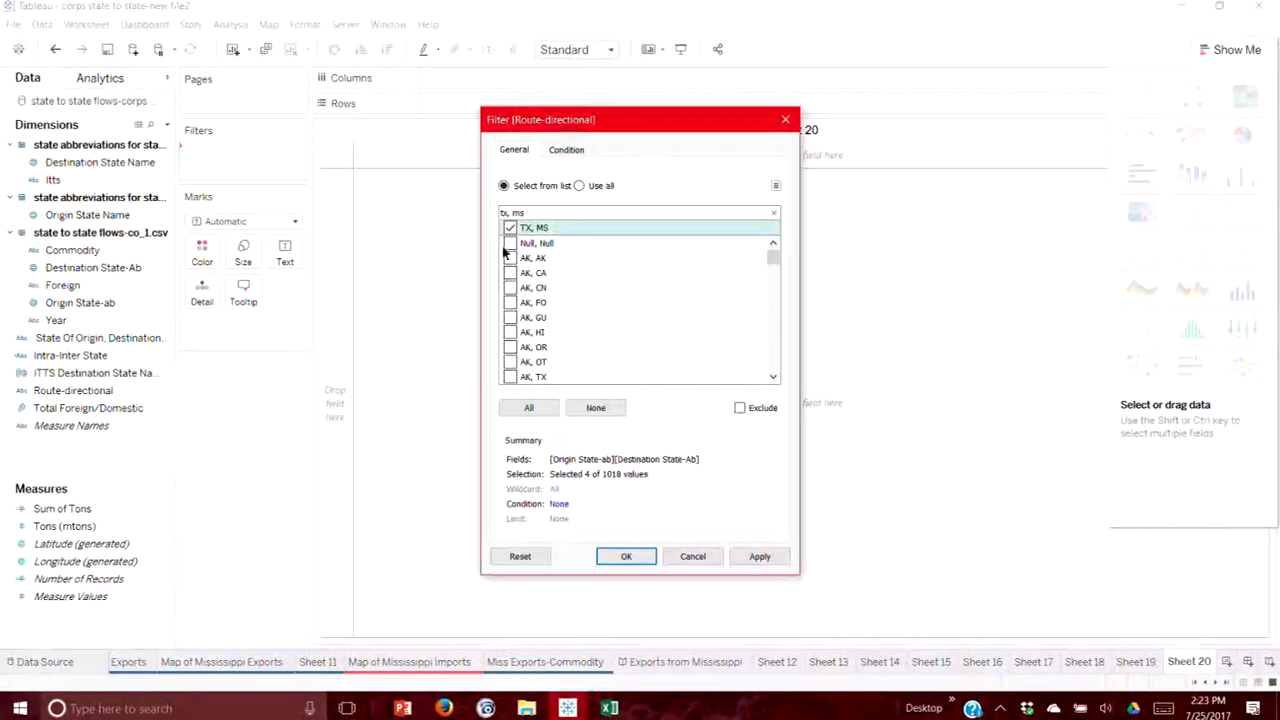
Search the route values for al, tx and include the AL, TX route in the filter.
{"action": "left_click_drag", "start_coordinate": [528, 214], "coordinate": [476, 232]}
{"action": "key", "text": "BackSpace"}
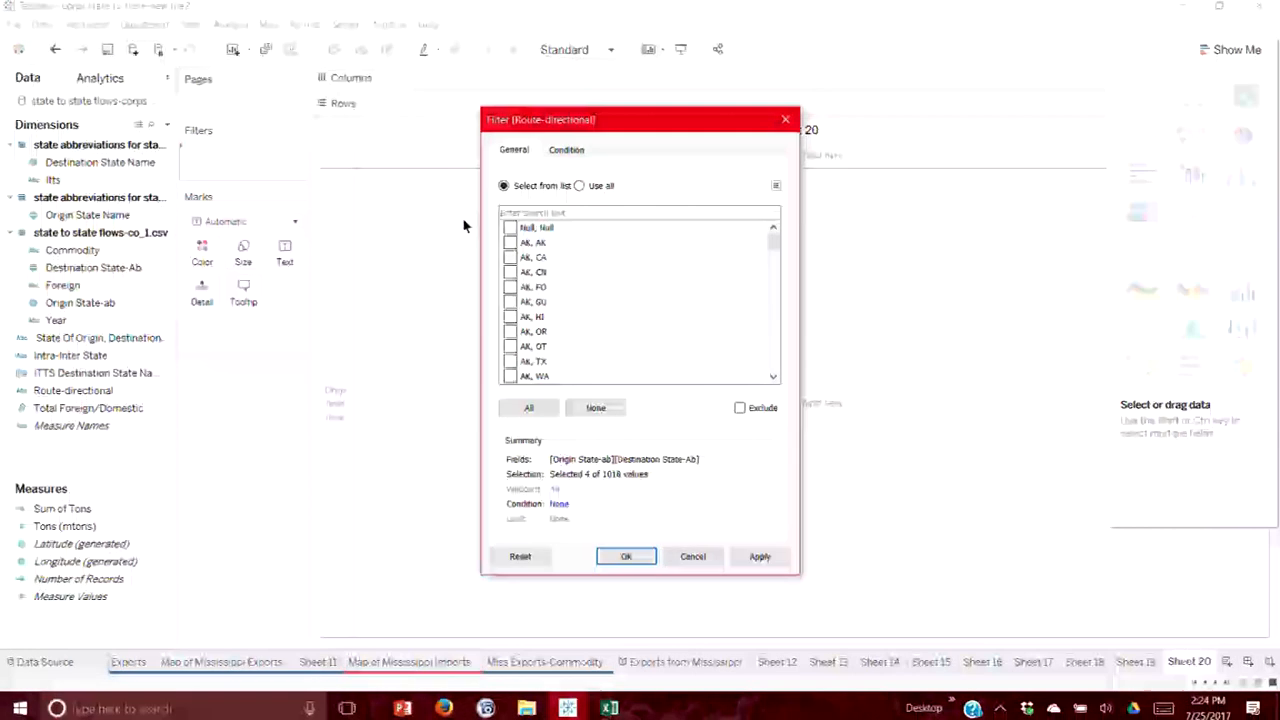
{"action": "type", "text": "al,"}
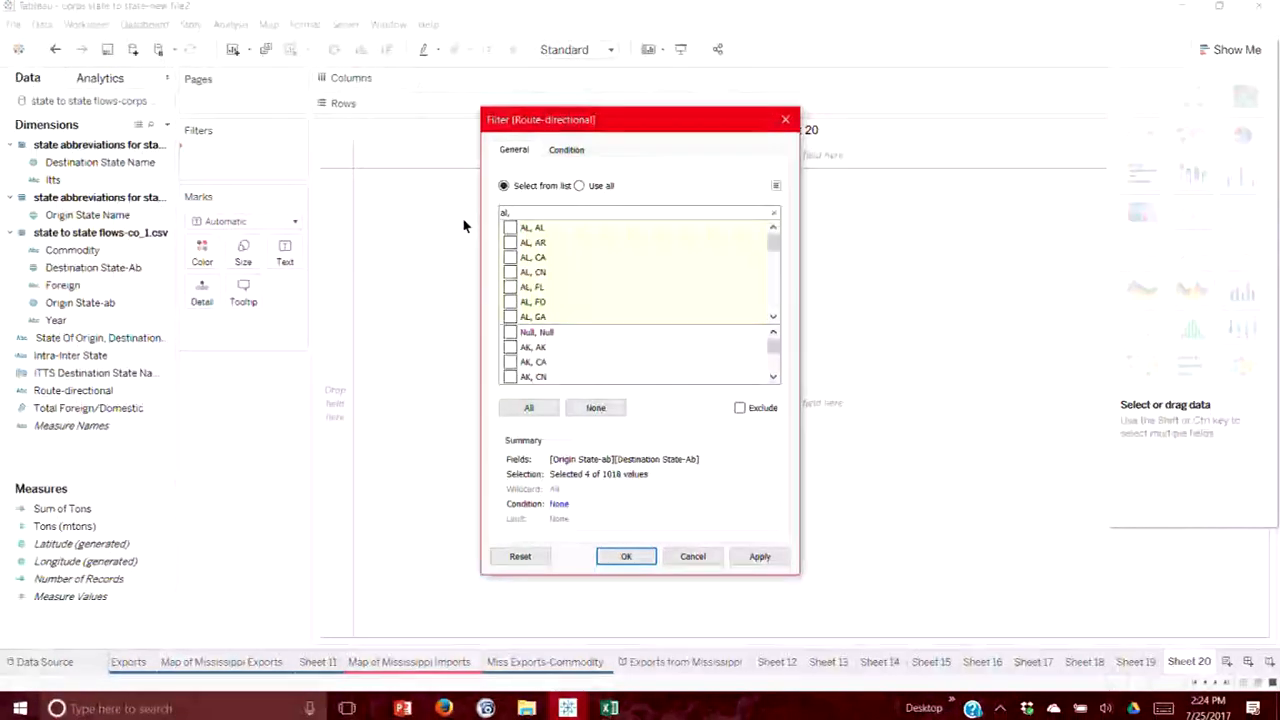
{"action": "type", "text": "x"}
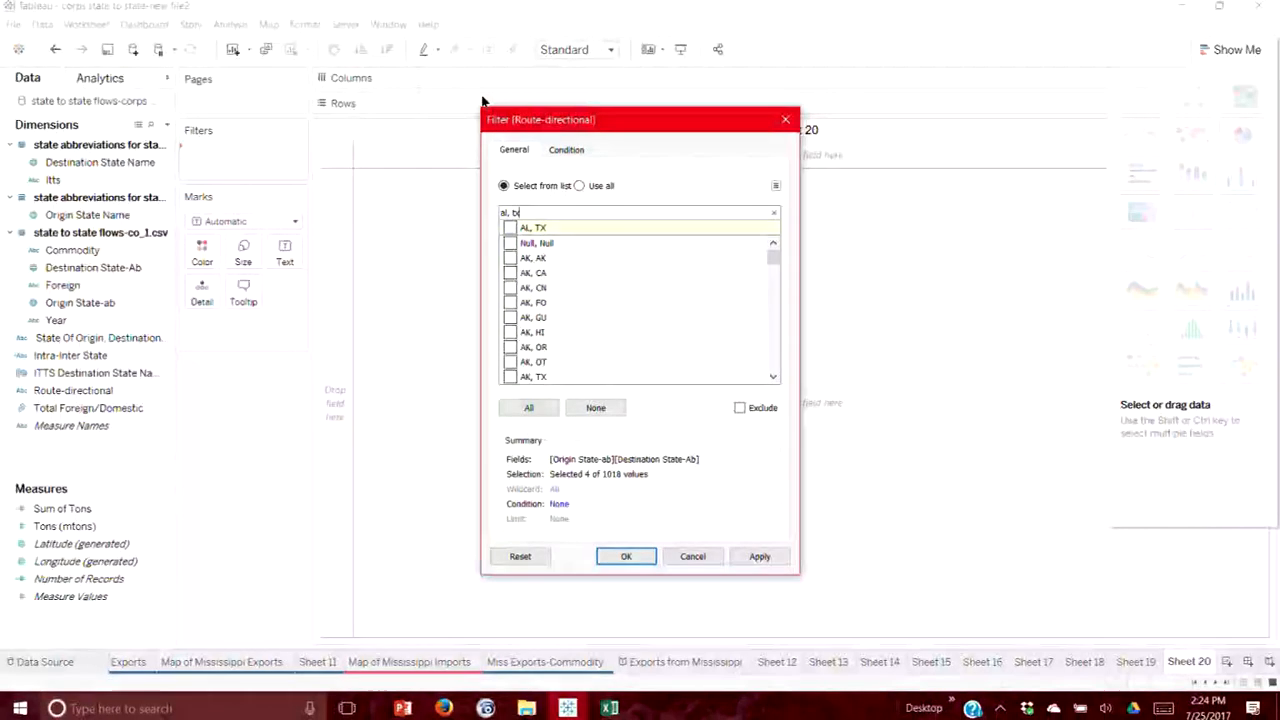
{"action": "left_click", "coordinate": [511, 228]}
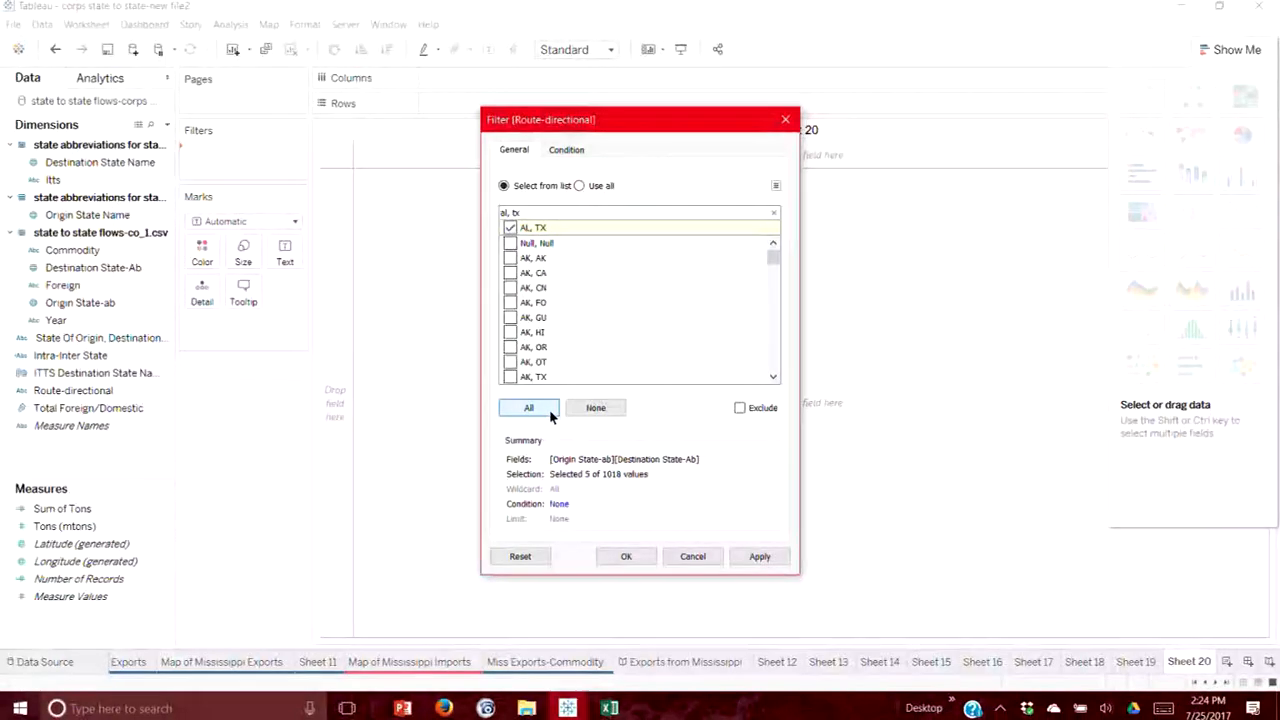
Search the route values for tx, al, include the TX, AL route in the filter and clear the search.
{"action": "left_click", "coordinate": [521, 211]}
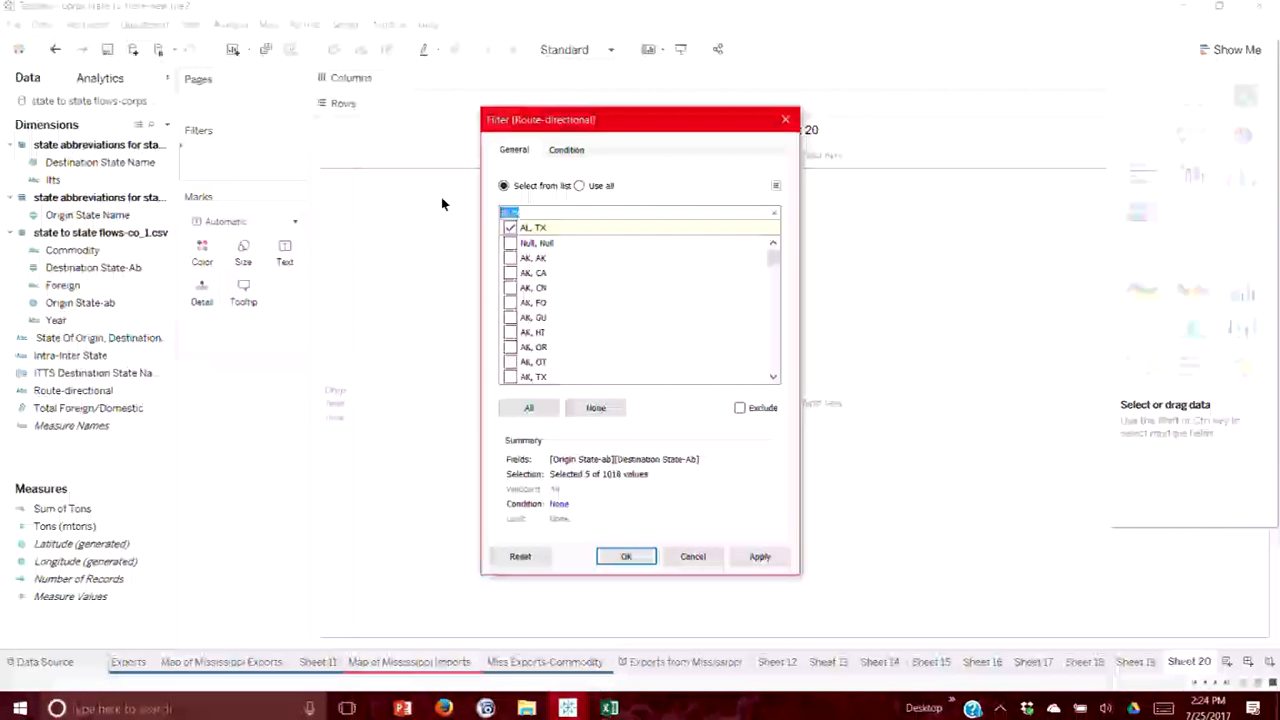
{"action": "key", "text": "BackSpace"}
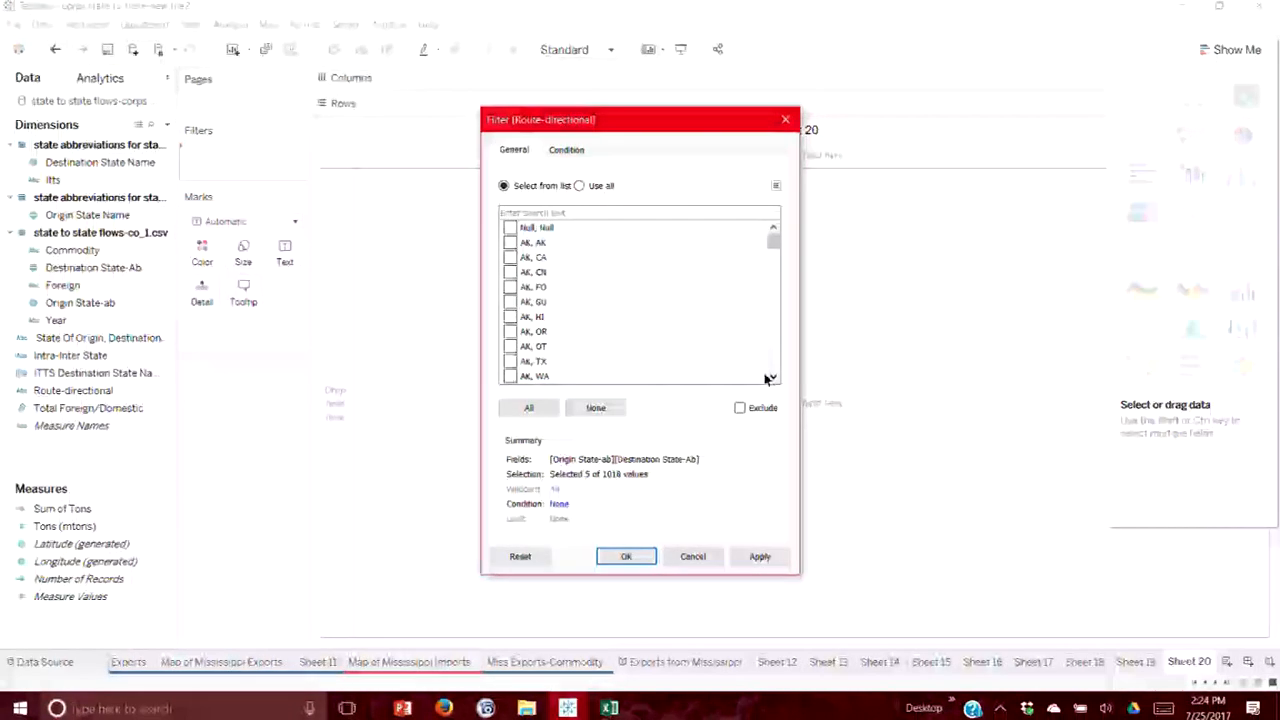
{"action": "scroll", "coordinate": [702, 322], "scroll_direction": "down", "scroll_amount": 15}
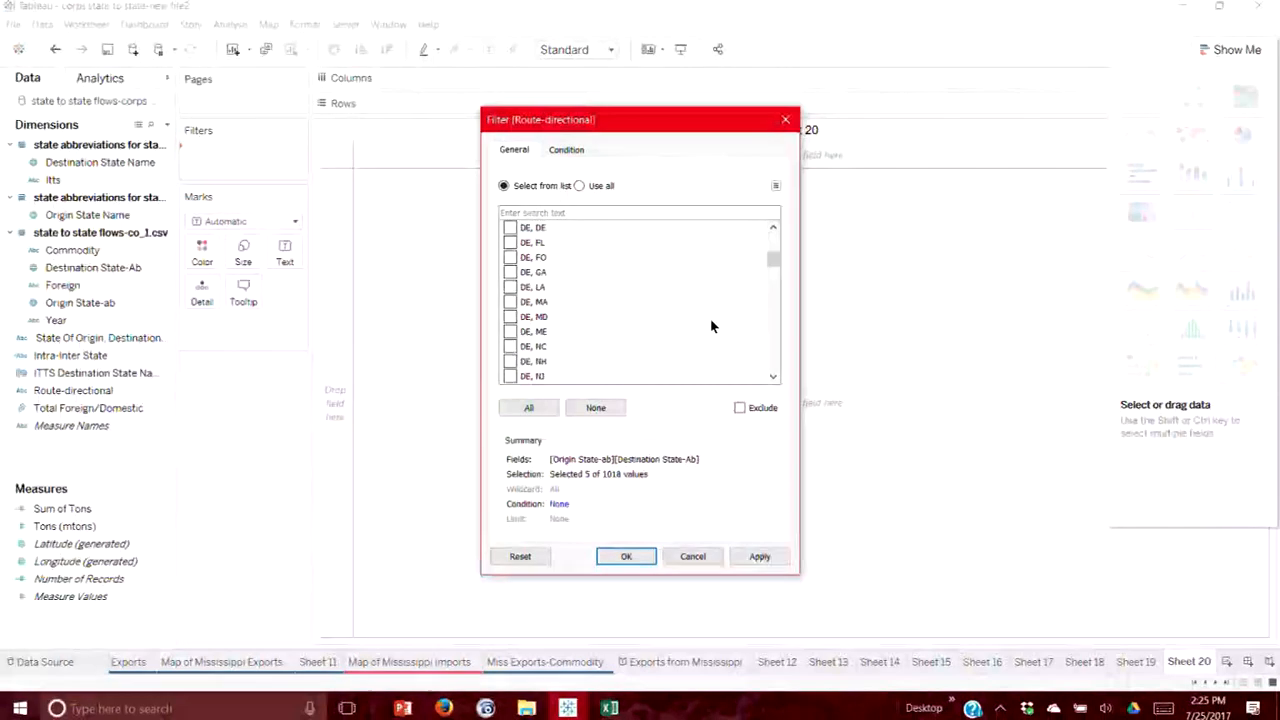
{"action": "mouse_move", "coordinate": [772, 258]}
{"action": "left_mouse_down"}
{"action": "mouse_move", "coordinate": [772, 358]}
{"action": "mouse_move", "coordinate": [772, 243]}
{"action": "mouse_move", "coordinate": [760, 242]}
{"action": "left_mouse_up"}
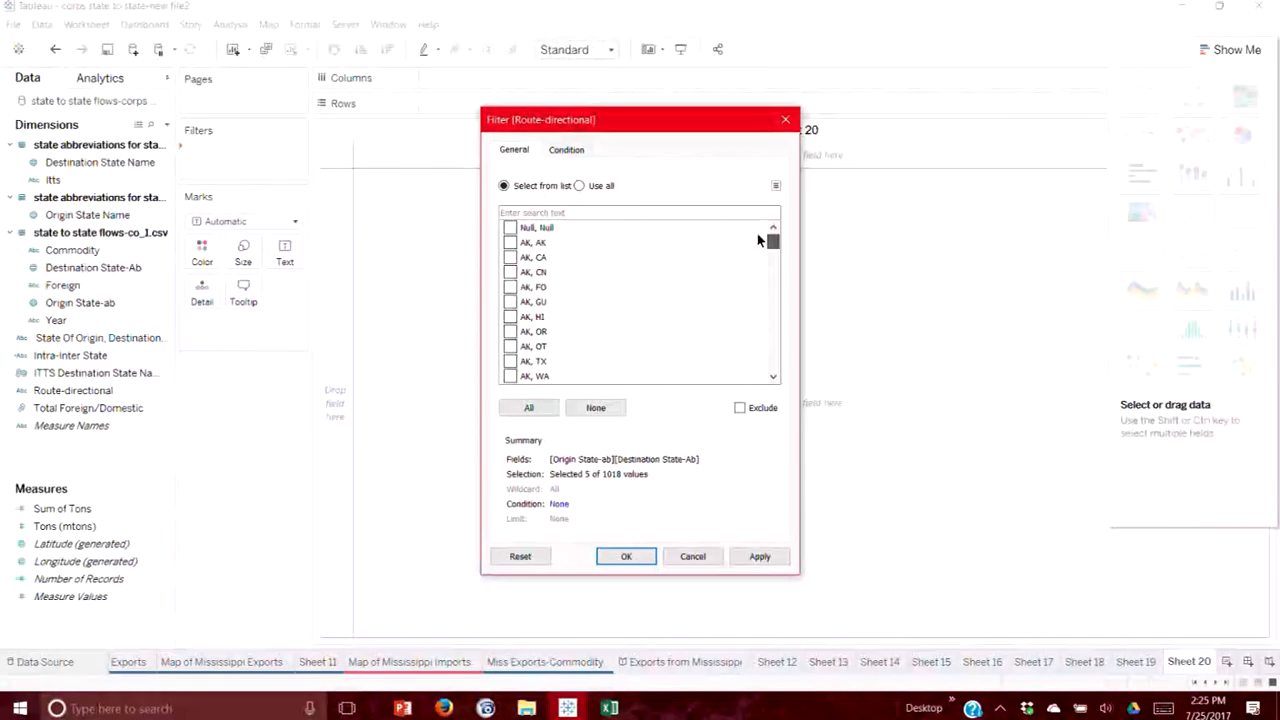
{"action": "left_click_drag", "start_coordinate": [773, 248], "coordinate": [763, 195]}
{"action": "left_click", "coordinate": [545, 215]}
{"action": "type", "text": "tx, al"}
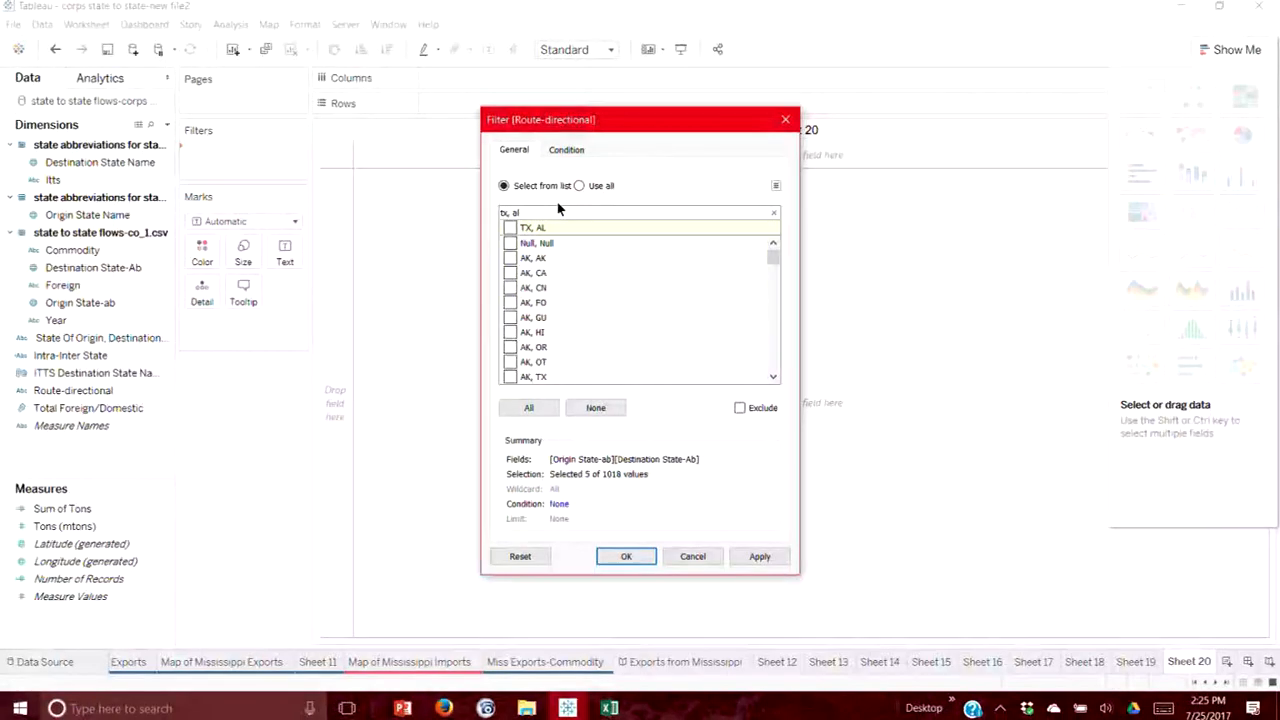
{"action": "left_click", "coordinate": [512, 229]}
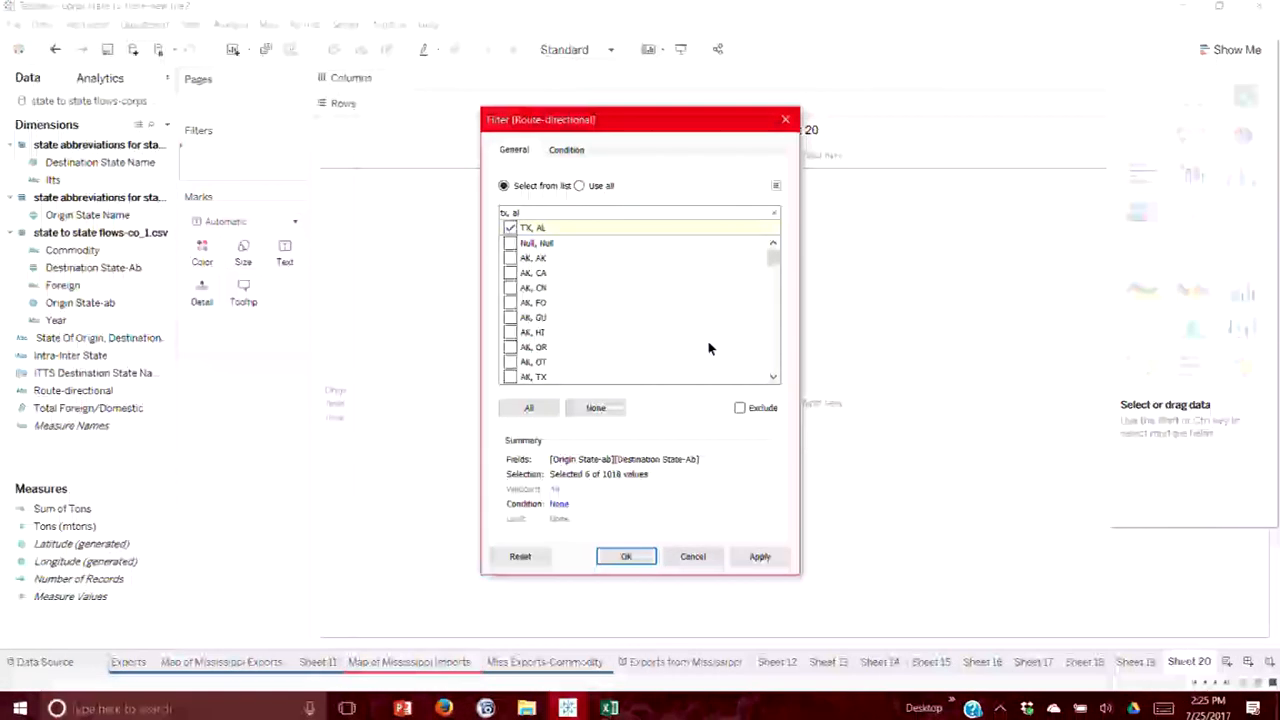
{"action": "left_click_drag", "start_coordinate": [538, 212], "coordinate": [495, 210]}
{"action": "key", "text": "BackSpace"}
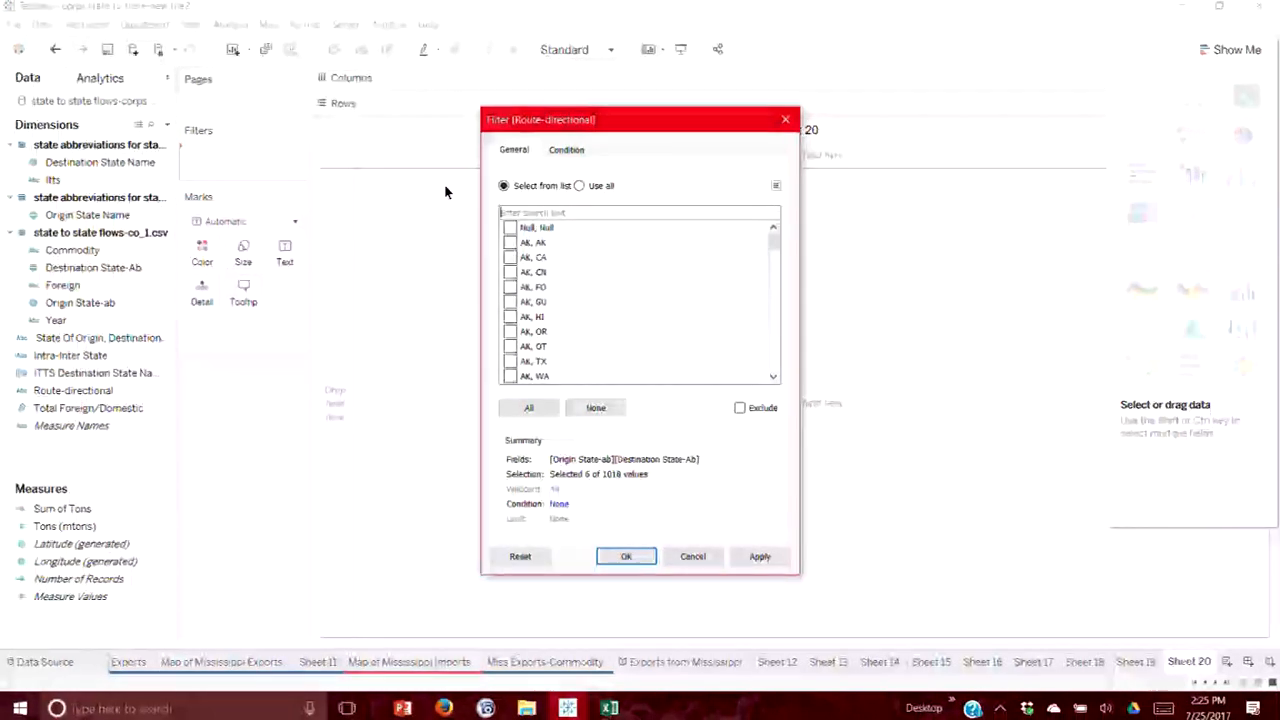
{"action": "type", "text": "la"}
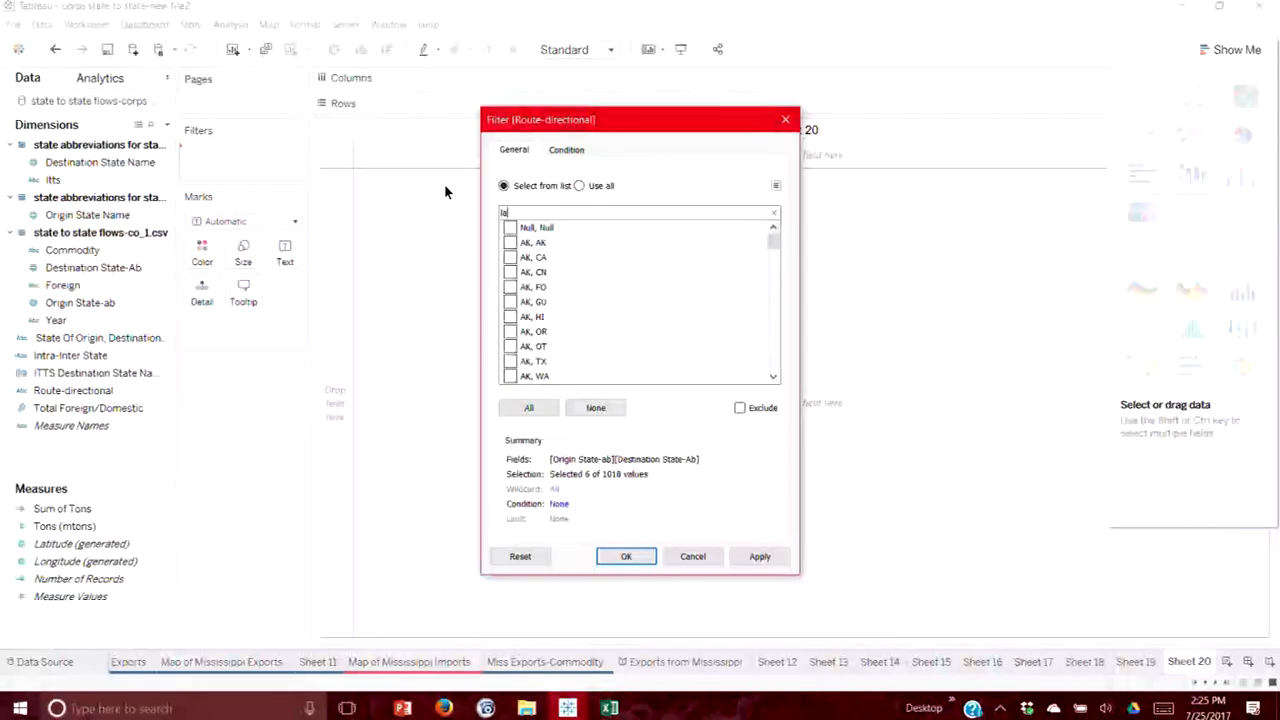
{"action": "type", "text": ",la"}
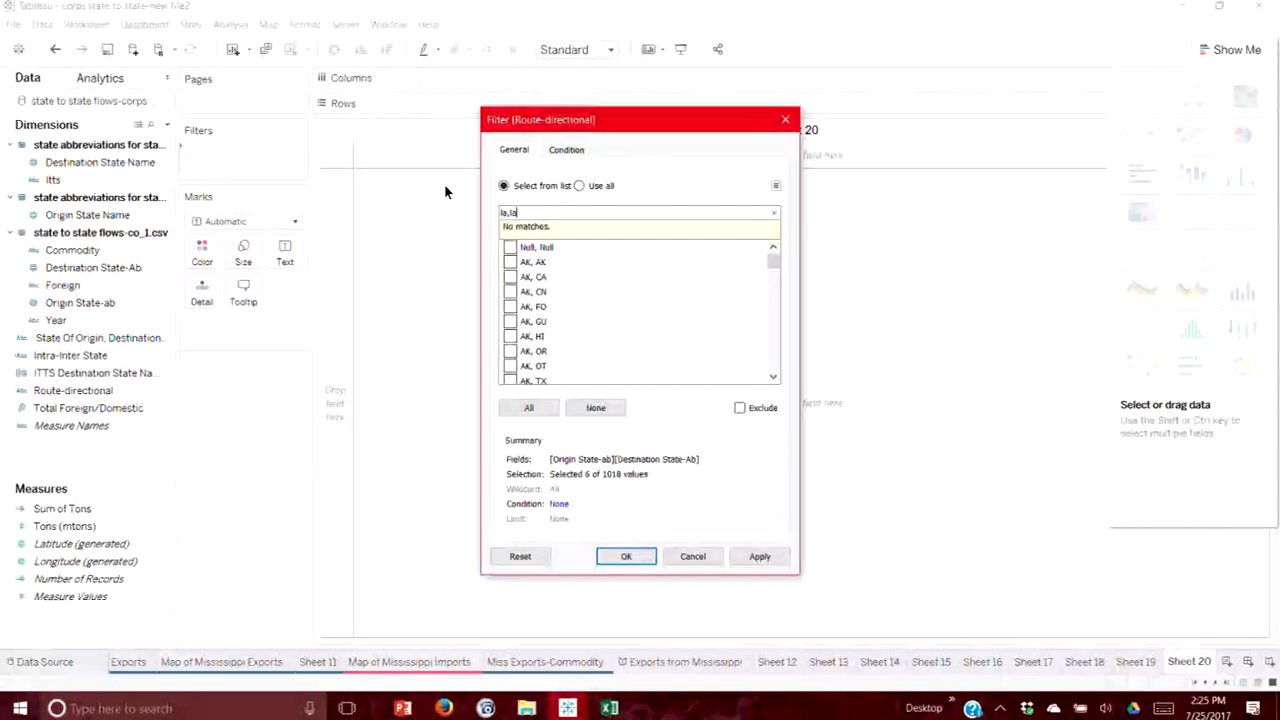
{"action": "key", "text": "BackSpace"}
{"action": "key", "text": "BackSpace"}
{"action": "type", "text": "la"}
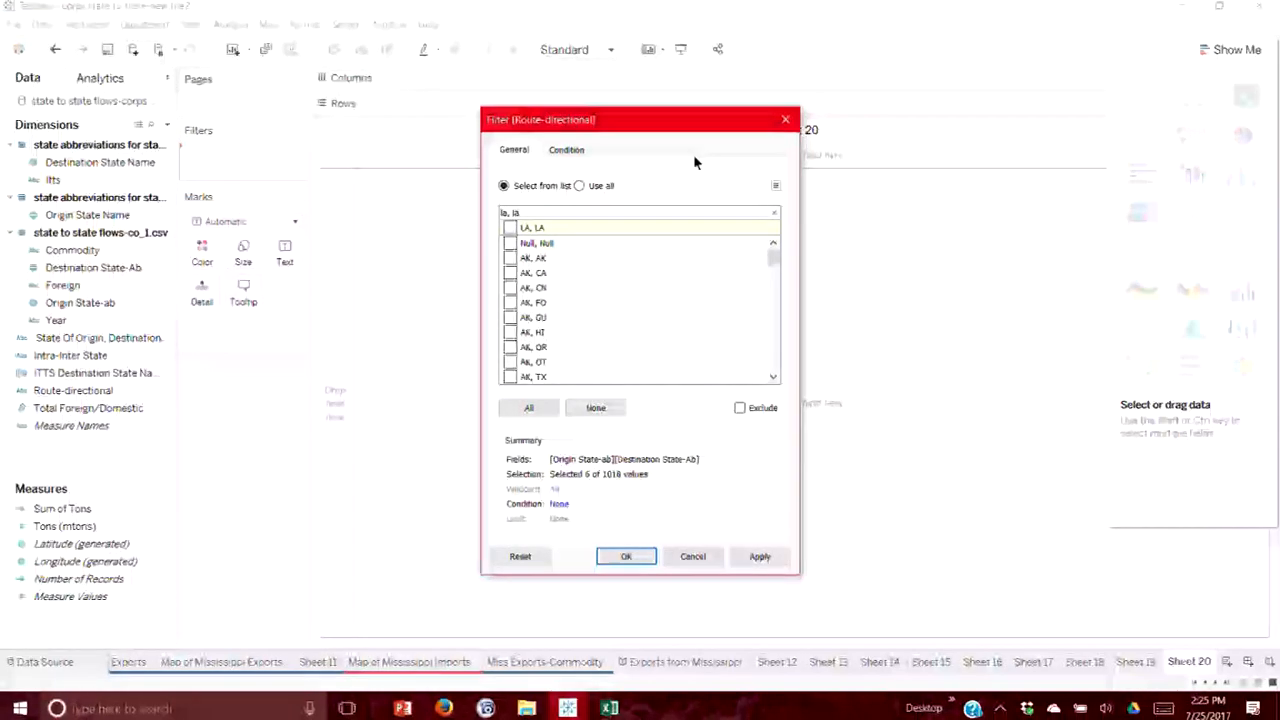
{"action": "key", "text": "BackSpace"}
{"action": "key", "text": "BackSpace"}
{"action": "key", "text": "BackSpace"}
{"action": "key", "text": "BackSpace"}
{"action": "key", "text": "BackSpace"}
{"action": "key", "text": "BackSpace"}
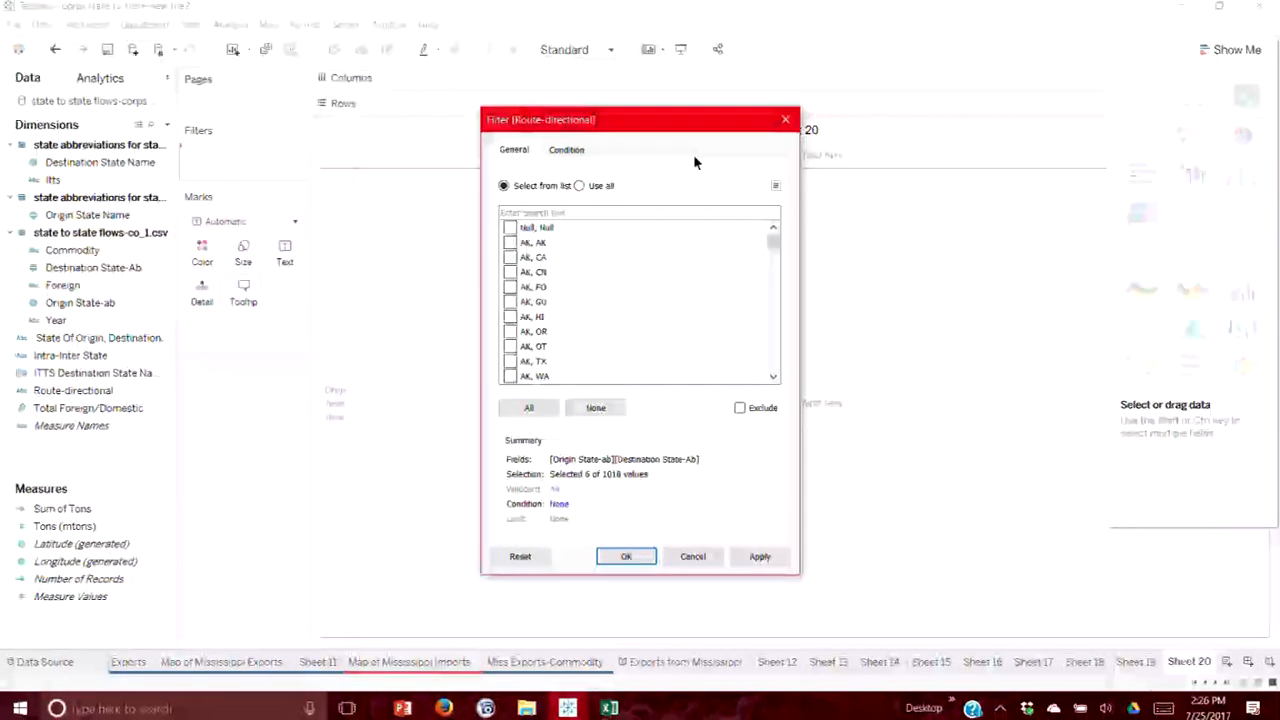
Search the route values for la, tx and add the LA, TX route to the filter selection.
{"action": "left_click", "coordinate": [535, 213]}
{"action": "type", "text": "la"}
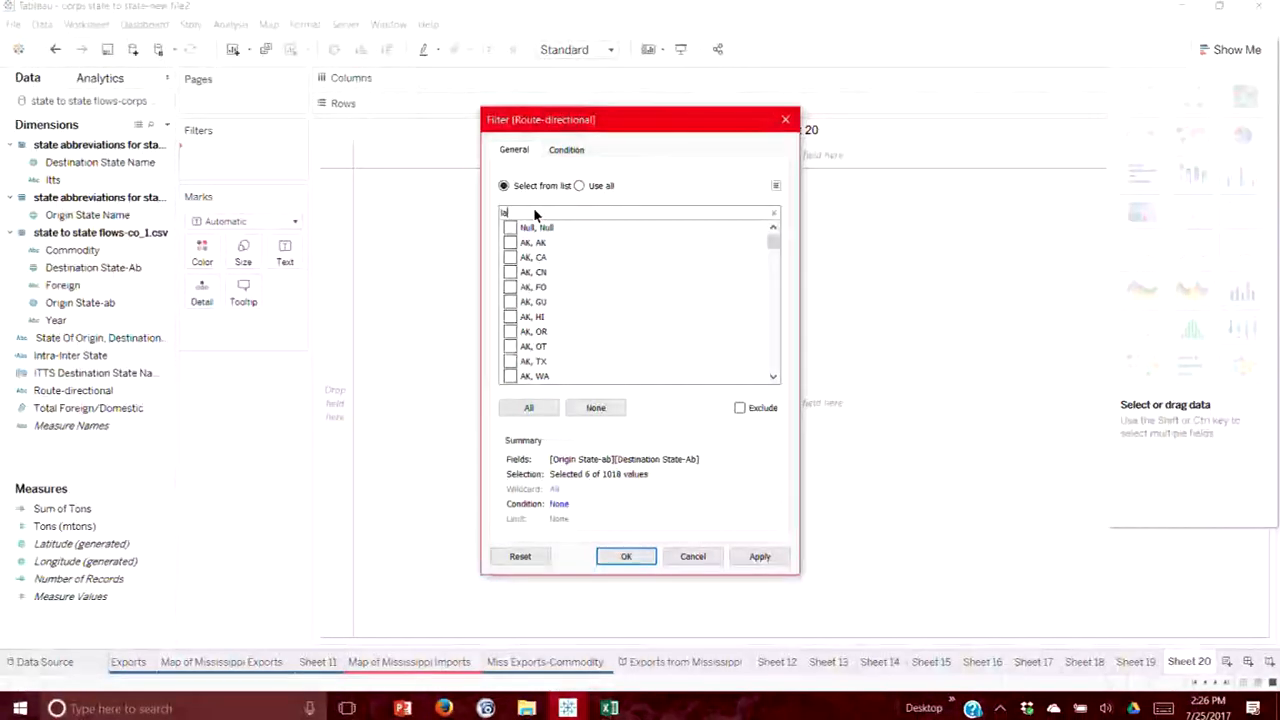
{"action": "type", "text": ", tx"}
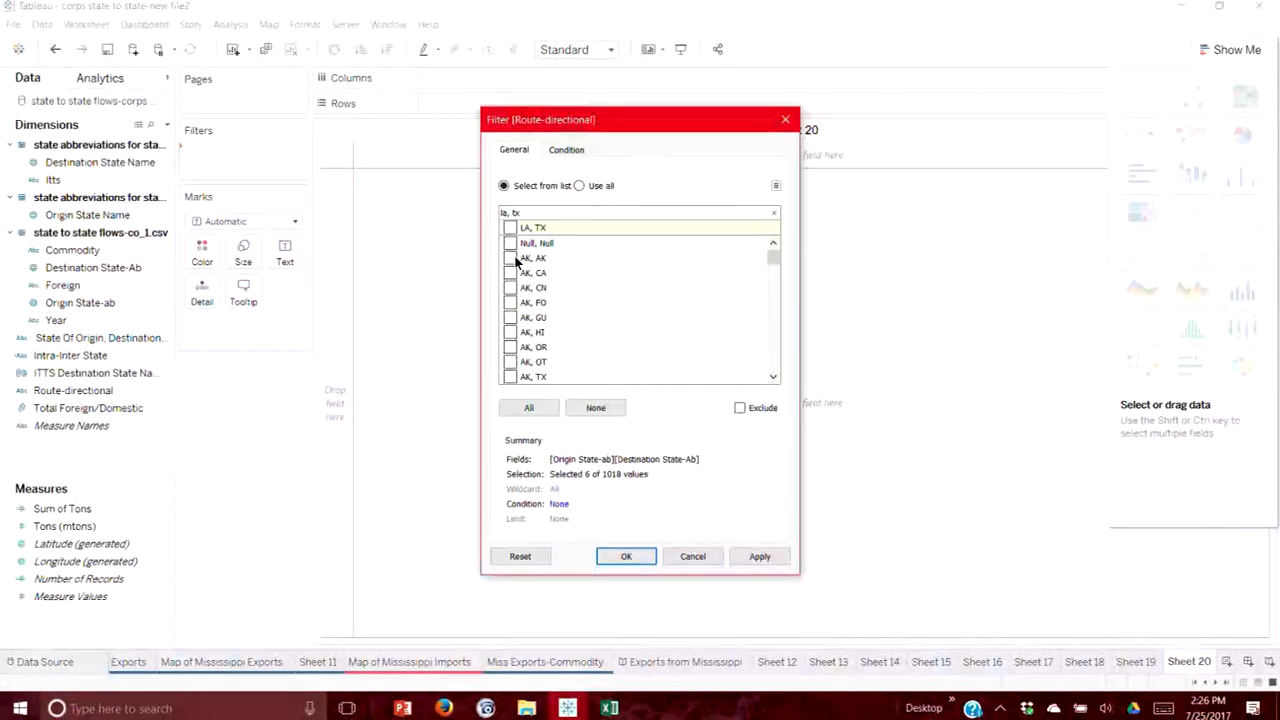
{"action": "left_click", "coordinate": [510, 228]}
Replace the value search with tx, la and include the TX, LA route in the filter.
{"action": "left_click", "coordinate": [538, 214]}
{"action": "key", "text": "BackSpace"}
{"action": "key", "text": "BackSpace"}
{"action": "key", "text": "BackSpace"}
{"action": "key", "text": "BackSpace"}
{"action": "key", "text": "BackSpace"}
{"action": "key", "text": "BackSpace"}
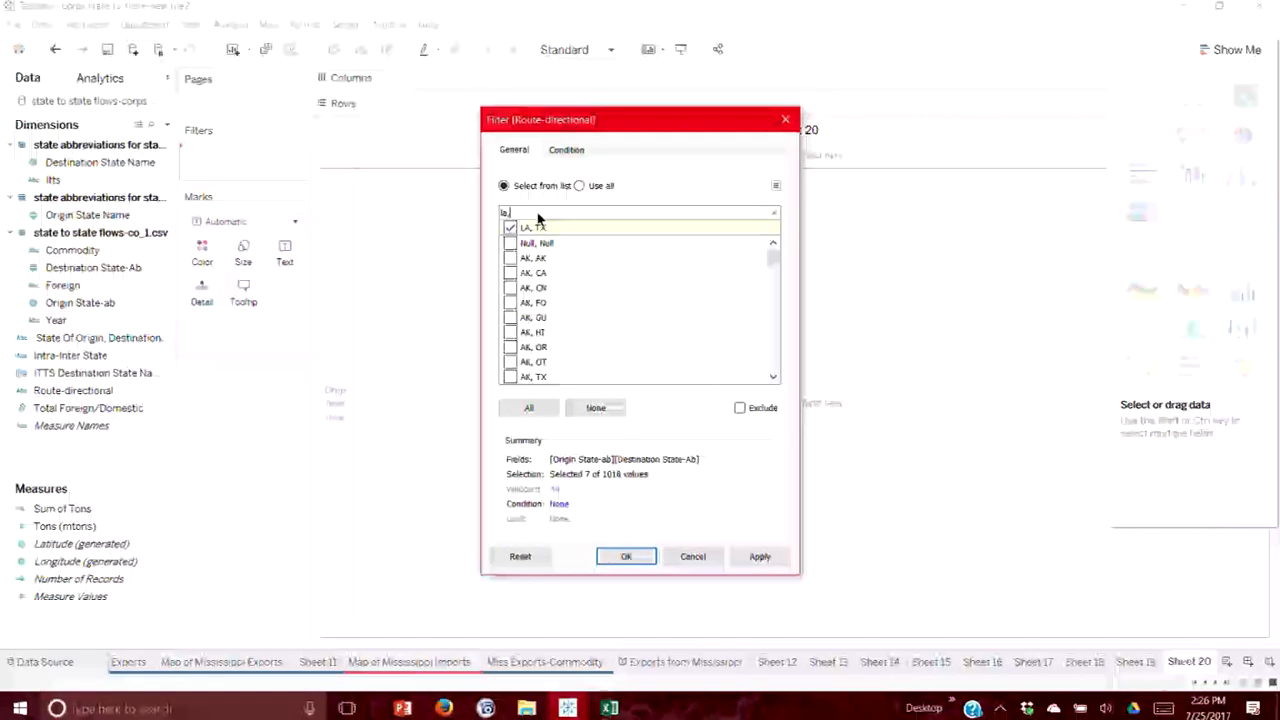
{"action": "type", "text": "tx, "}
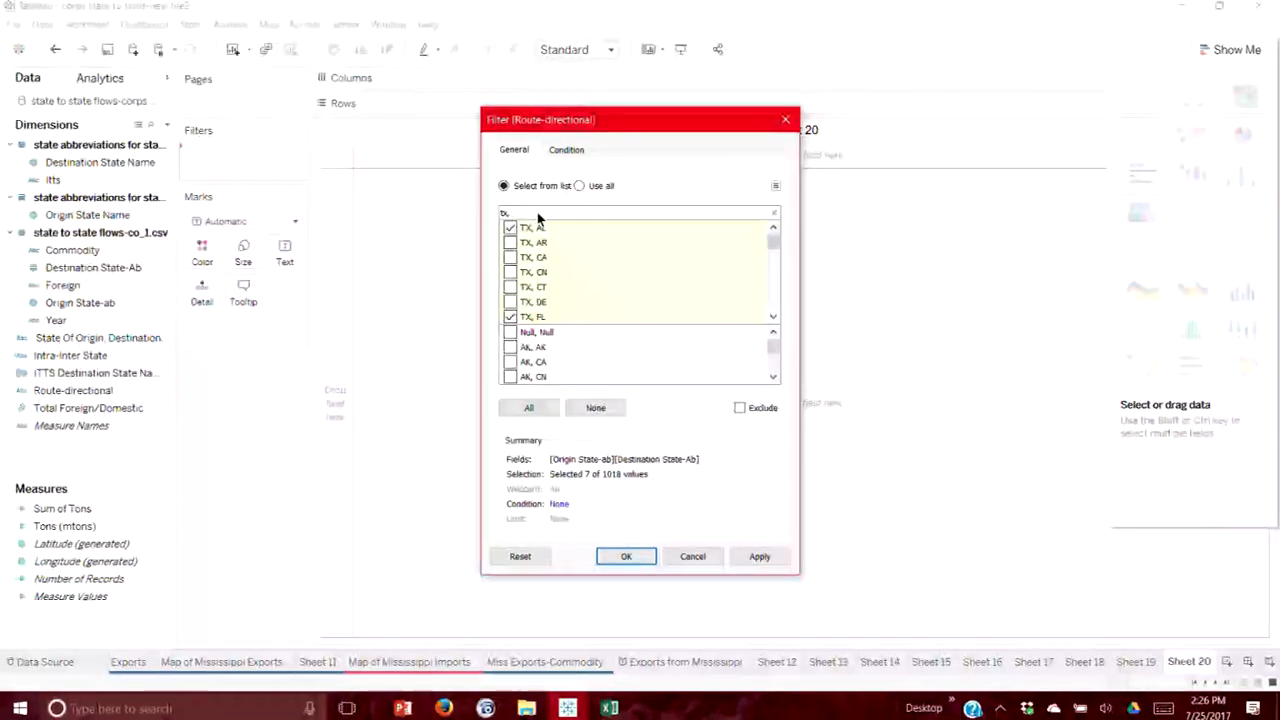
{"action": "type", "text": "la"}
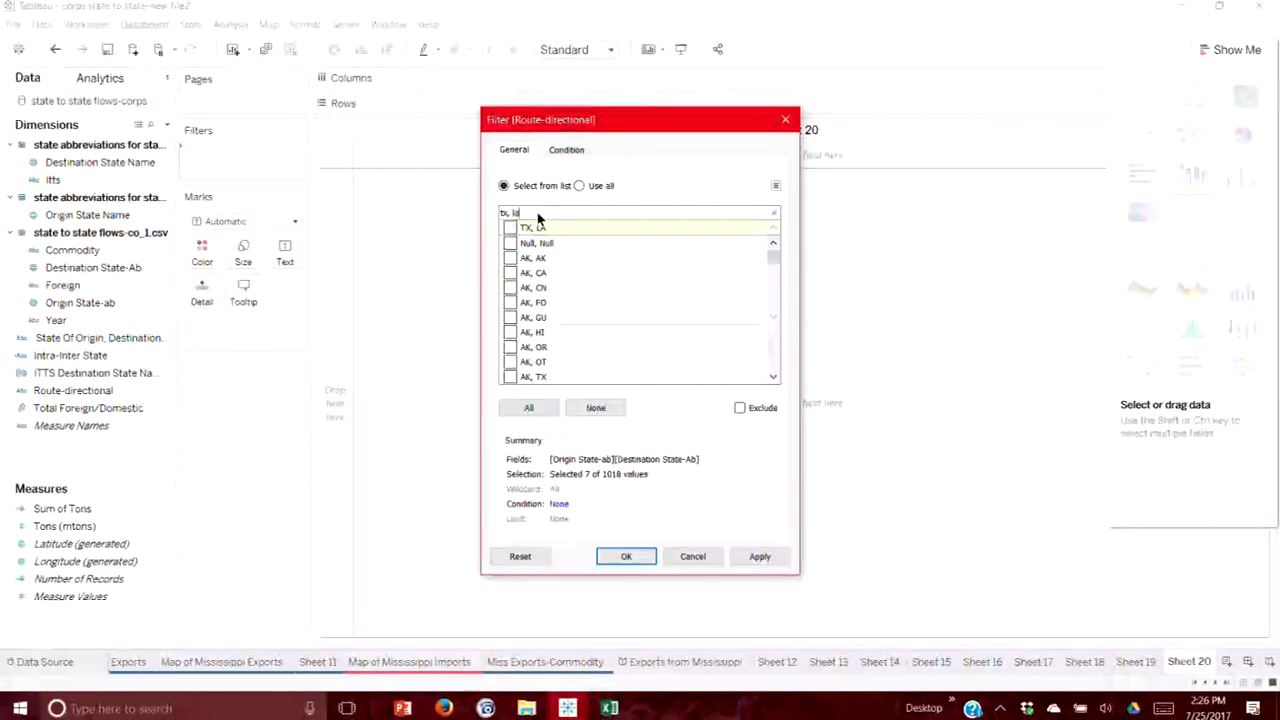
{"action": "left_click", "coordinate": [547, 408]}
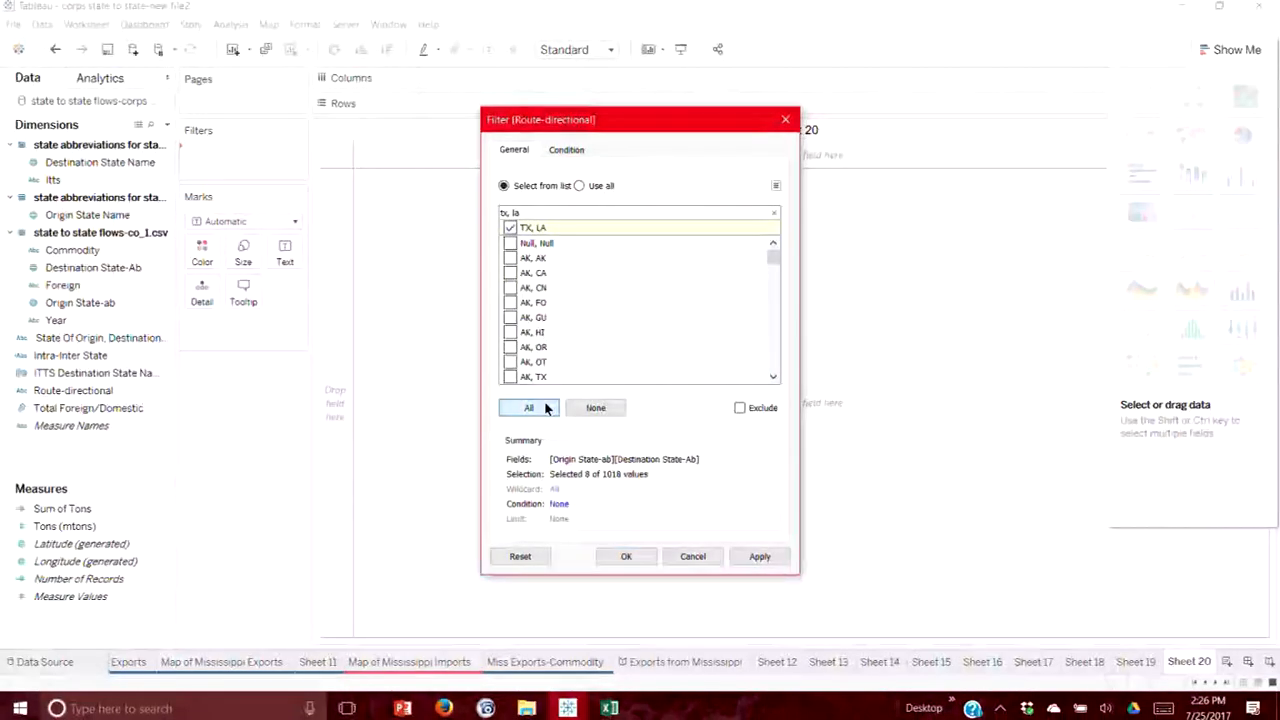
Clear the value search and apply the Route-directional filter to the worksheet.
{"action": "left_click", "coordinate": [535, 216]}
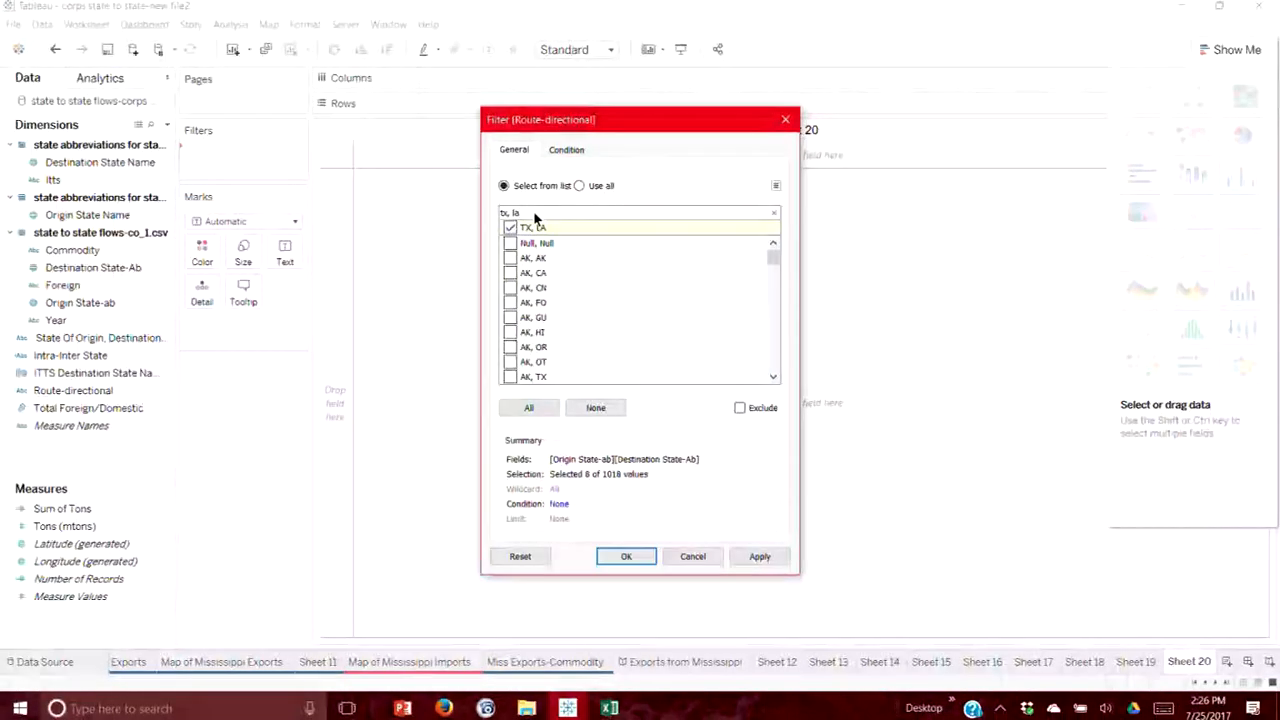
{"action": "key", "text": "BackSpace"}
{"action": "key", "text": "BackSpace"}
{"action": "key", "text": "BackSpace"}
{"action": "key", "text": "BackSpace"}
{"action": "key", "text": "BackSpace"}
{"action": "key", "text": "BackSpace"}
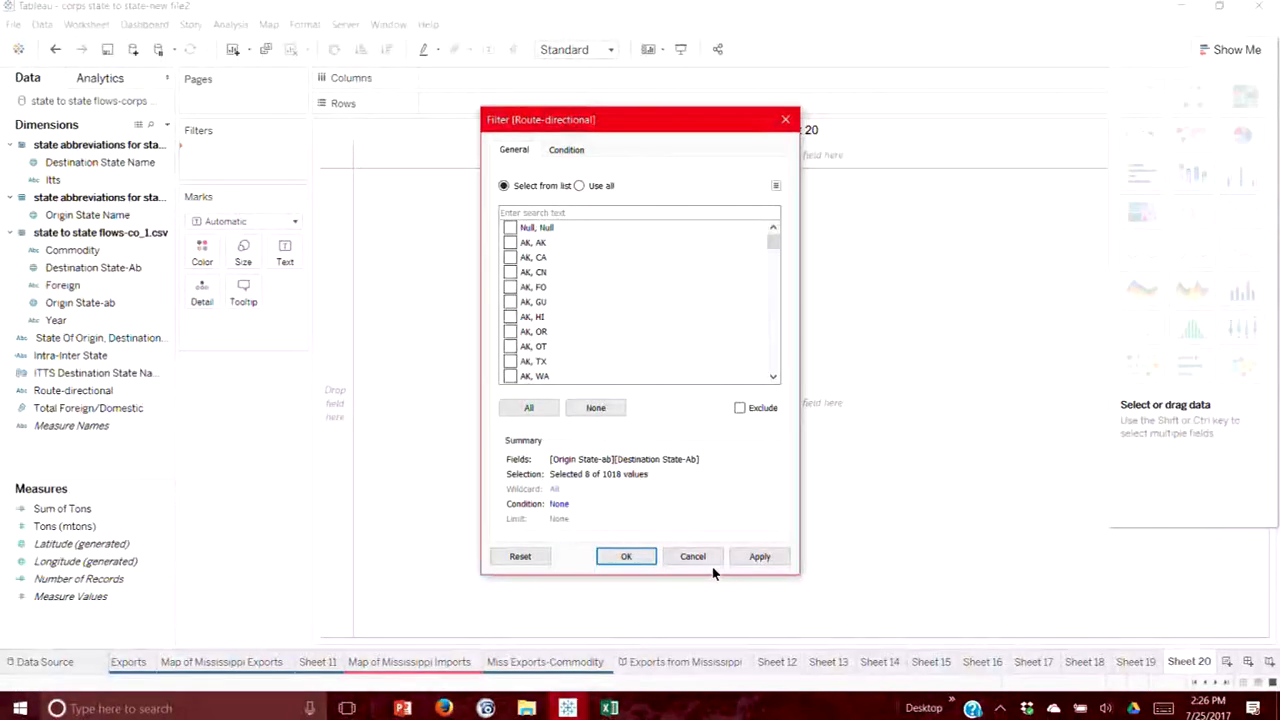
{"action": "left_click", "coordinate": [622, 556]}
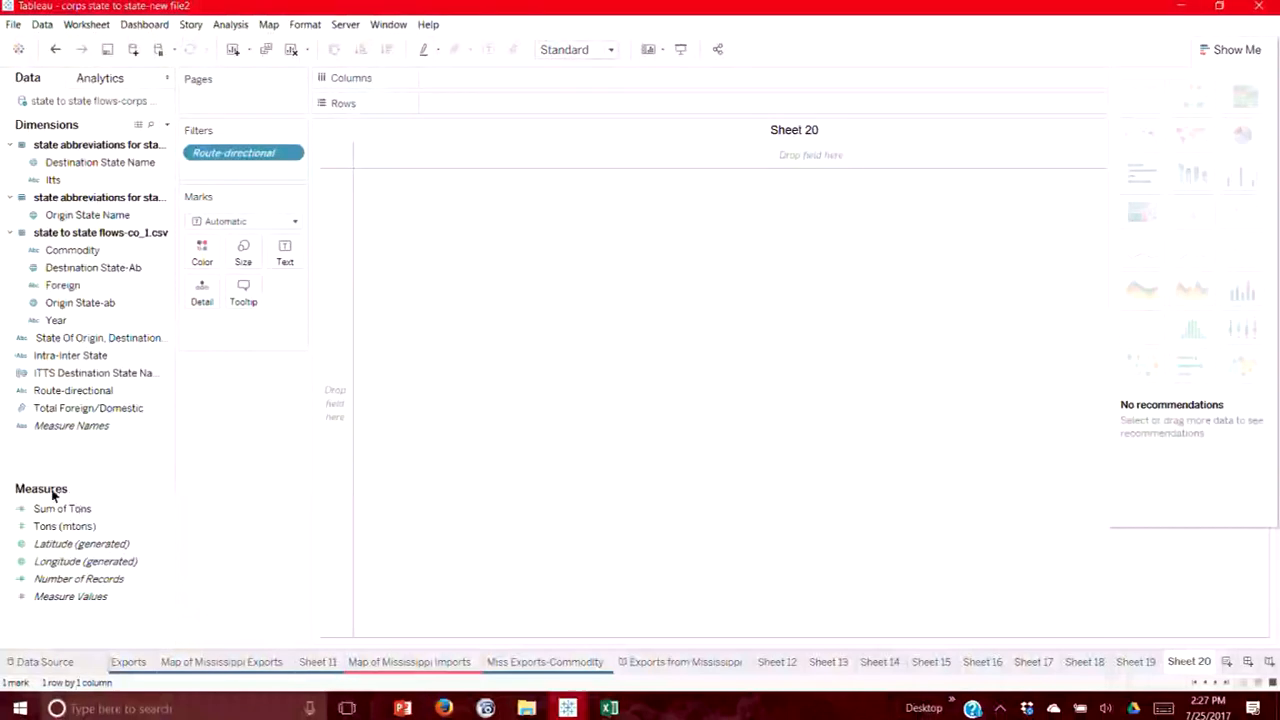
Lay out Sheet 20 with the Commodity dimension as rows and the Year dimension as columns.
{"action": "left_click", "coordinate": [30, 340]}
{"action": "left_click_drag", "start_coordinate": [35, 340], "coordinate": [491, 283]}
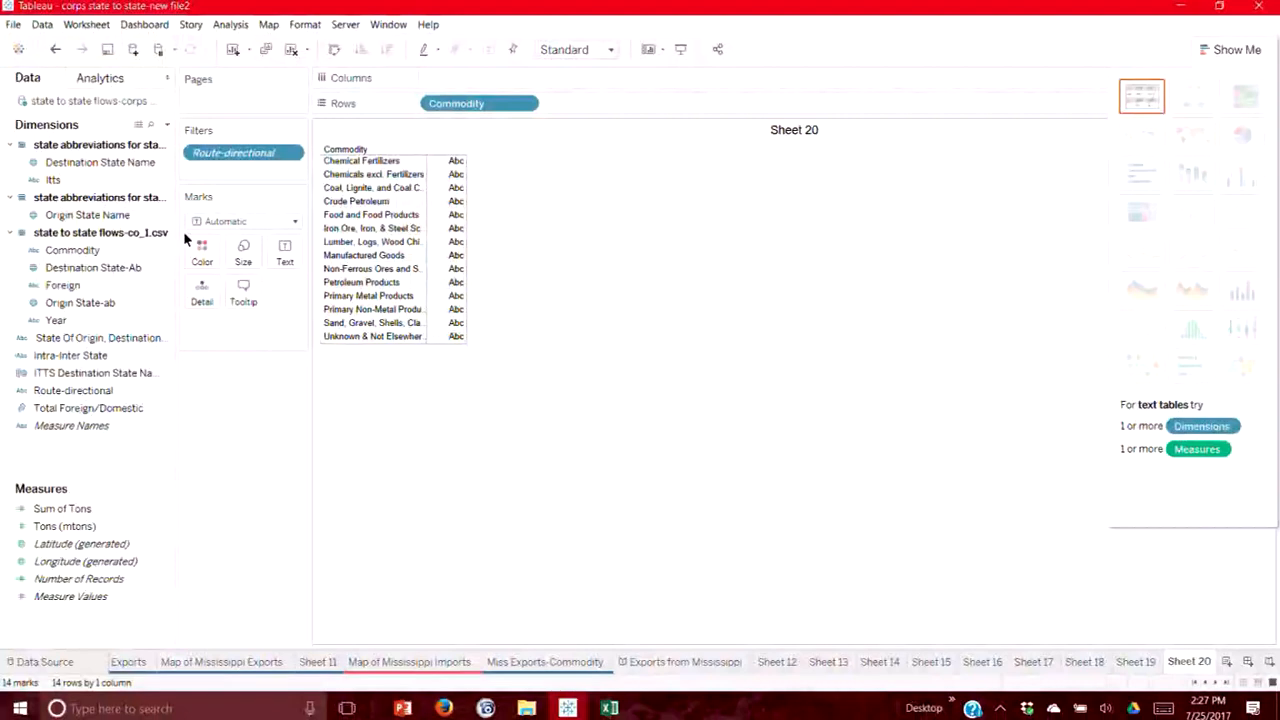
{"action": "left_click", "coordinate": [70, 250]}
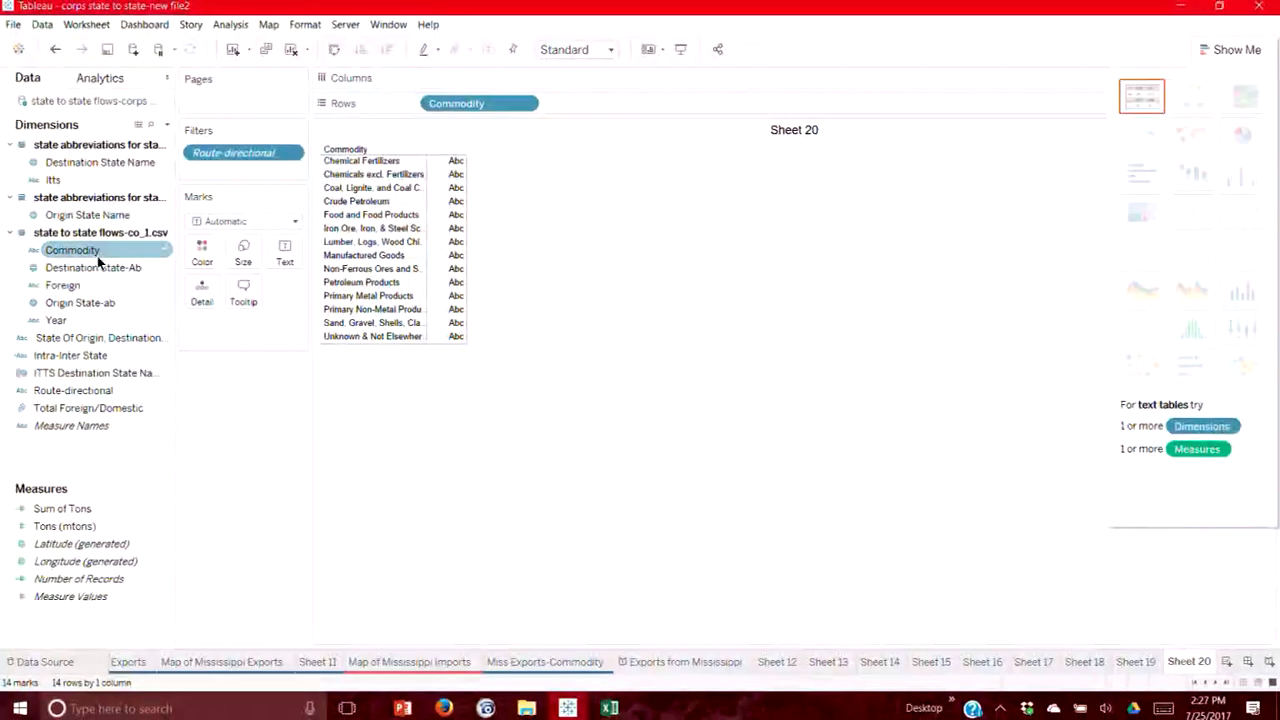
{"action": "left_click", "coordinate": [90, 267]}
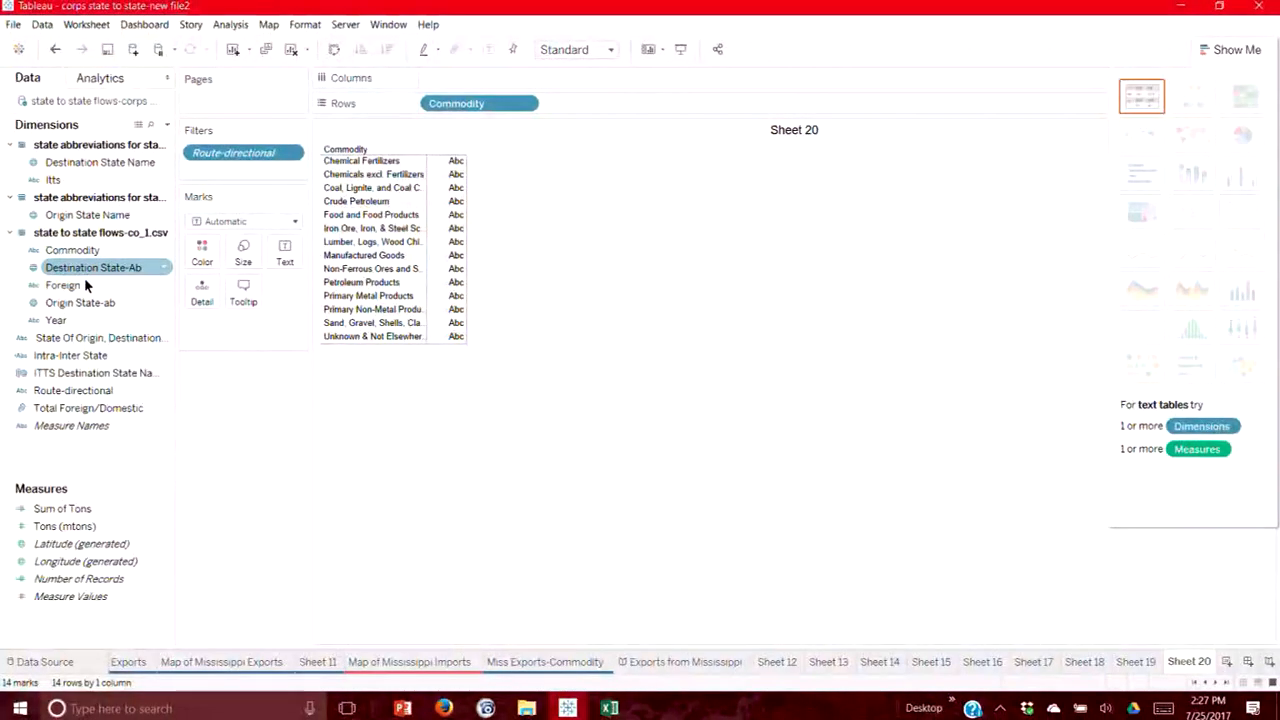
{"action": "left_click", "coordinate": [80, 302]}
{"action": "left_click", "coordinate": [56, 321]}
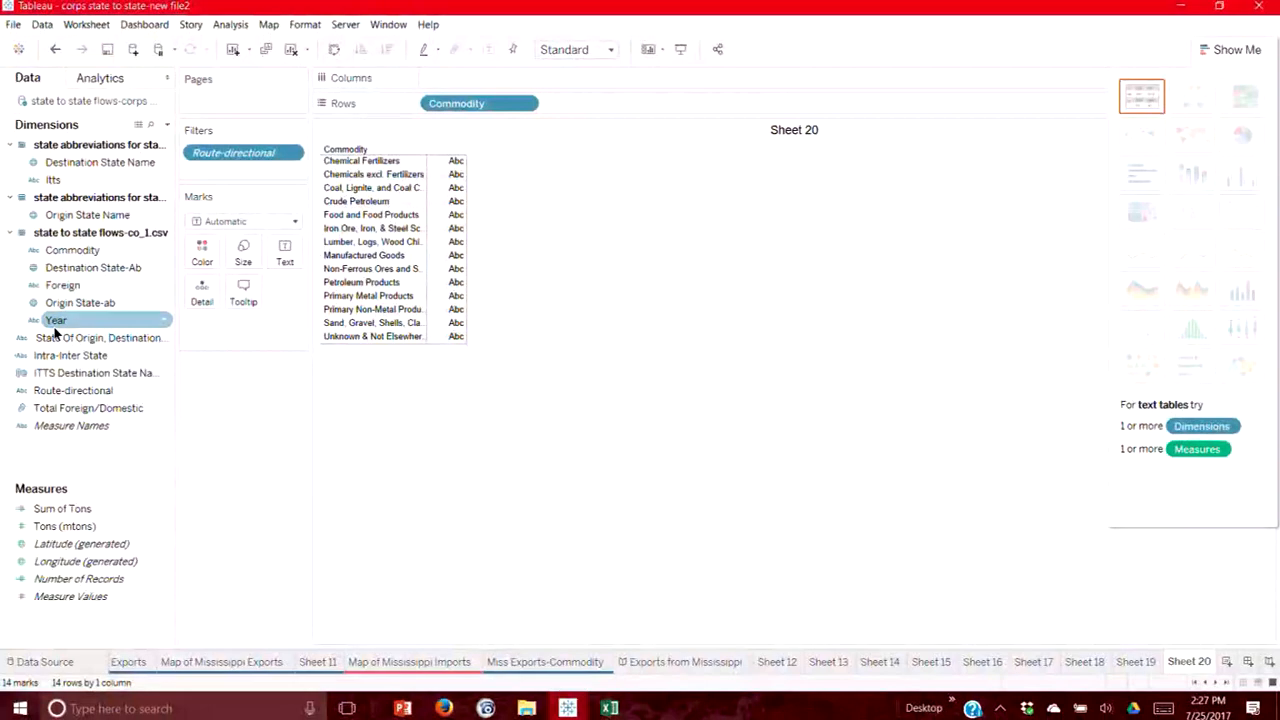
{"action": "left_click_drag", "start_coordinate": [56, 333], "coordinate": [602, 360]}
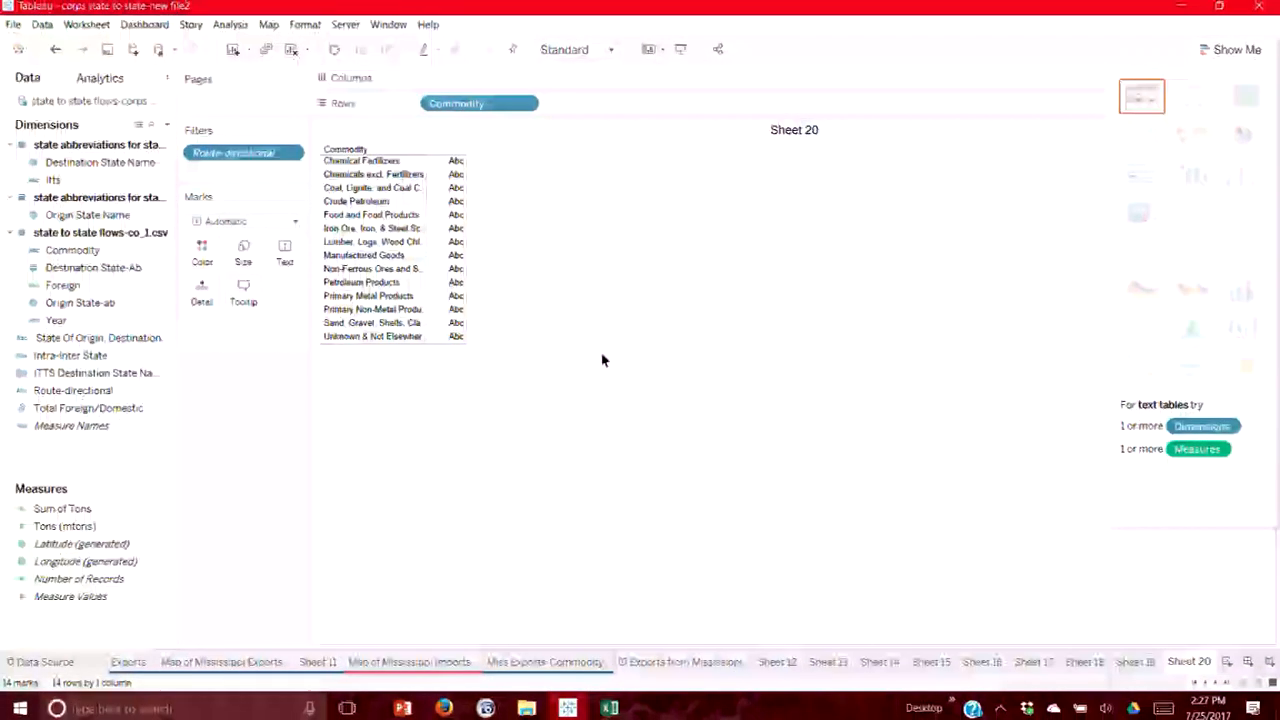
{"action": "left_click", "coordinate": [55, 320]}
{"action": "left_click_drag", "start_coordinate": [55, 320], "coordinate": [502, 80]}
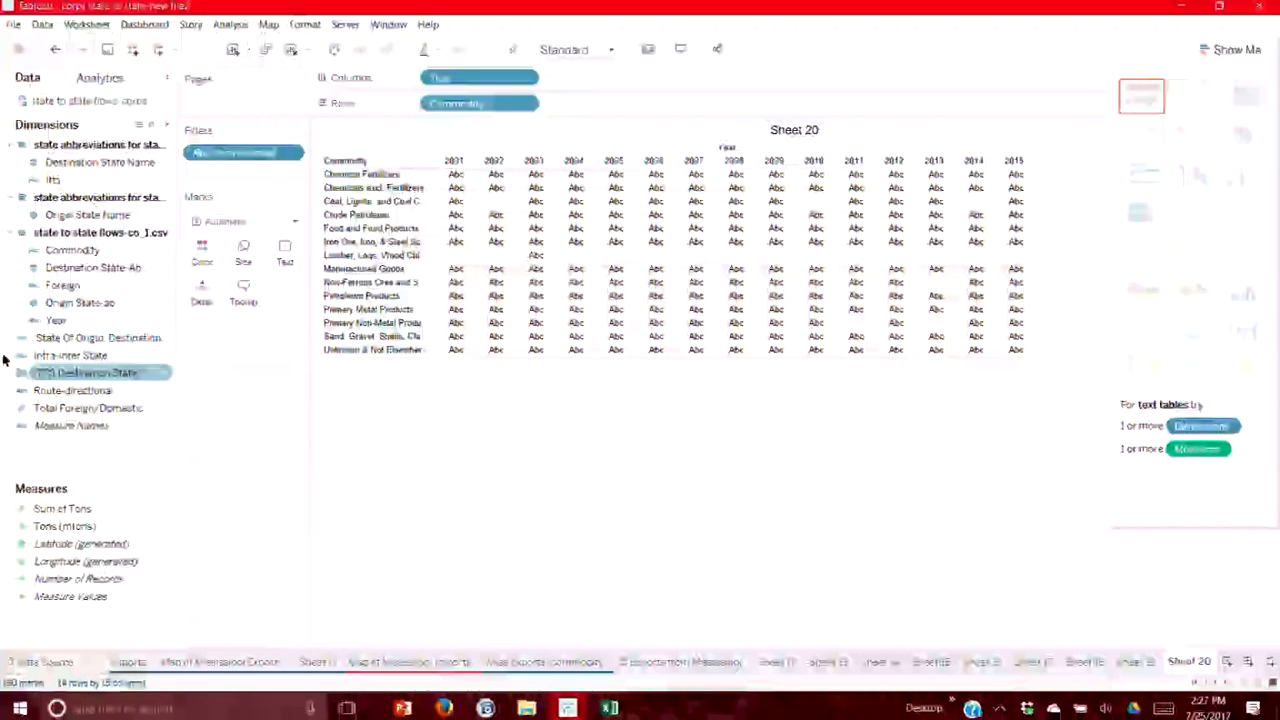
Fill the commodity-by-year table with the Sum of Tons measure.
{"action": "left_click", "coordinate": [98, 527]}
{"action": "left_click_drag", "start_coordinate": [108, 537], "coordinate": [478, 413]}
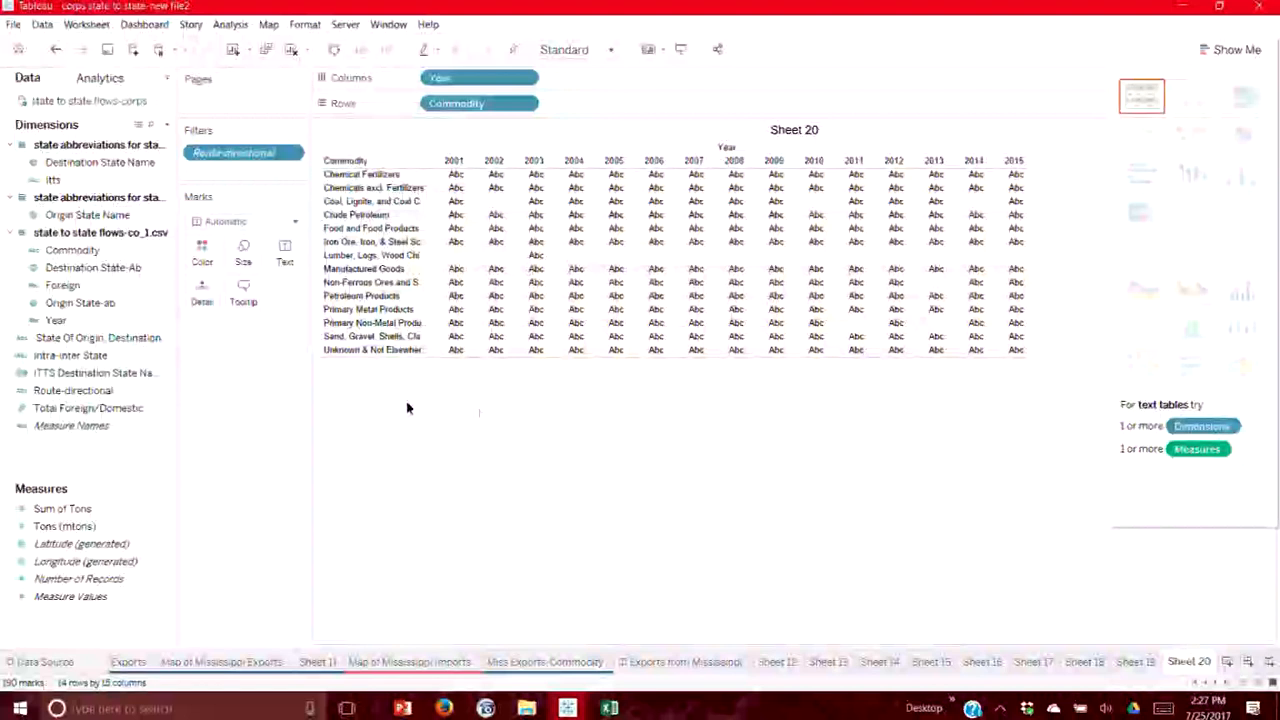
{"action": "left_click", "coordinate": [70, 510]}
{"action": "left_click_drag", "start_coordinate": [70, 510], "coordinate": [575, 295]}
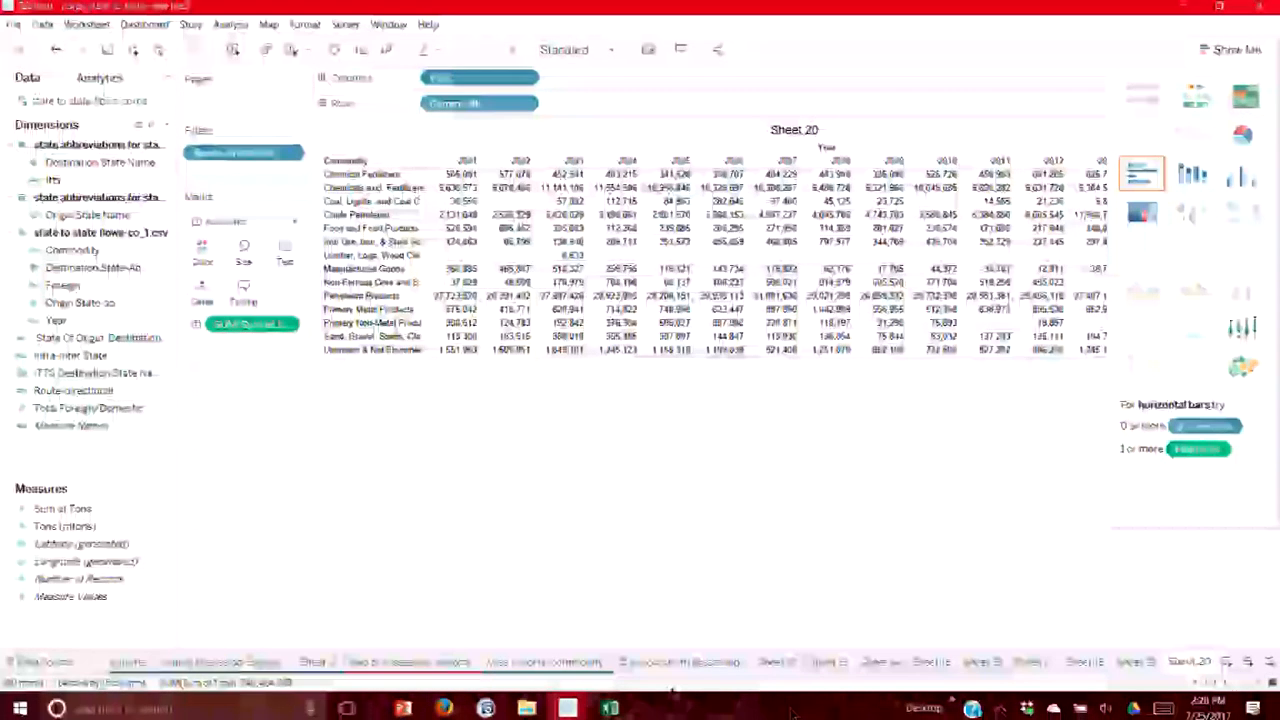
Look over the FAFtableau workbook and the domestic regions sheet in Excel, and return to the corps state-to-state table to read its tonnages.
{"action": "left_click", "coordinate": [570, 708]}
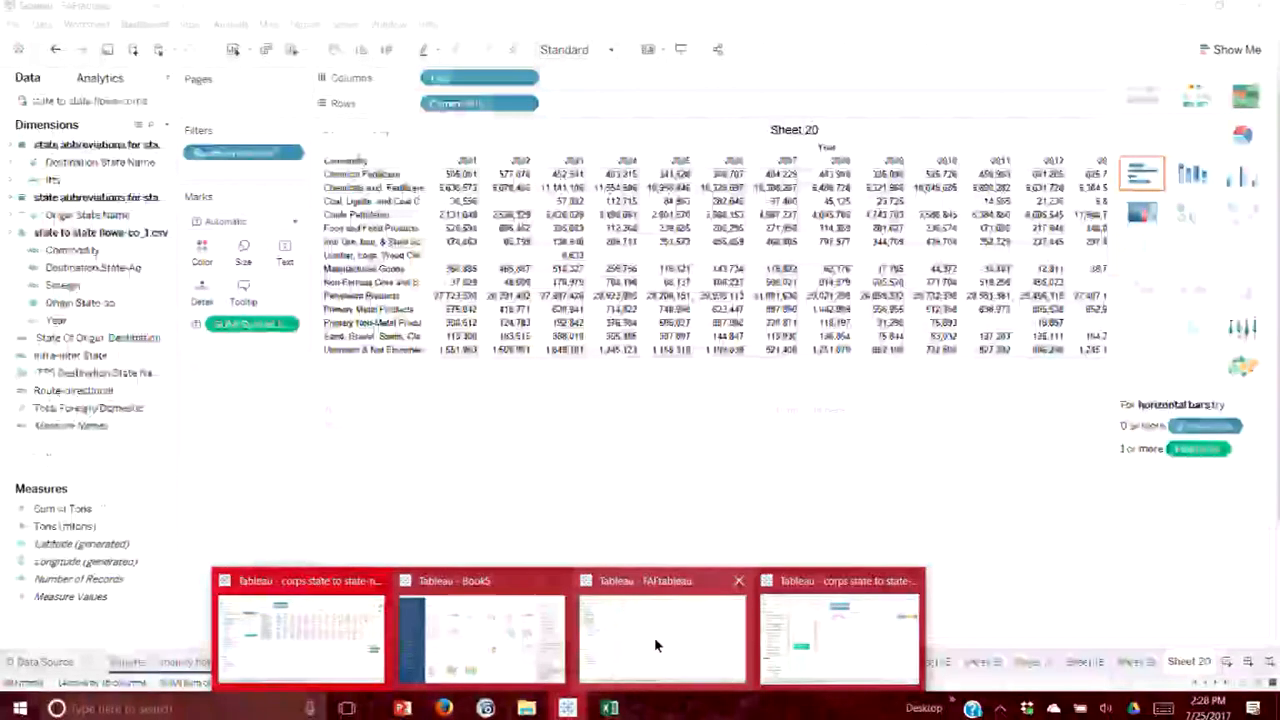
{"action": "left_click", "coordinate": [654, 637]}
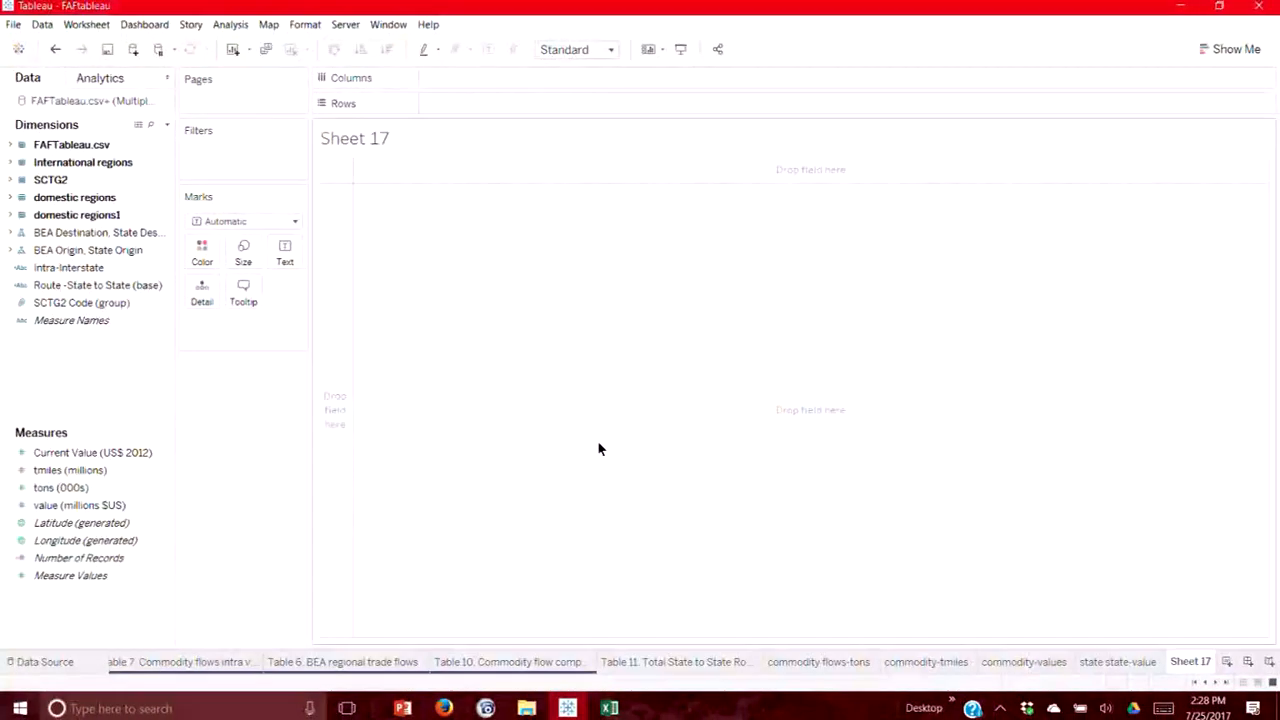
{"action": "left_click", "coordinate": [612, 709]}
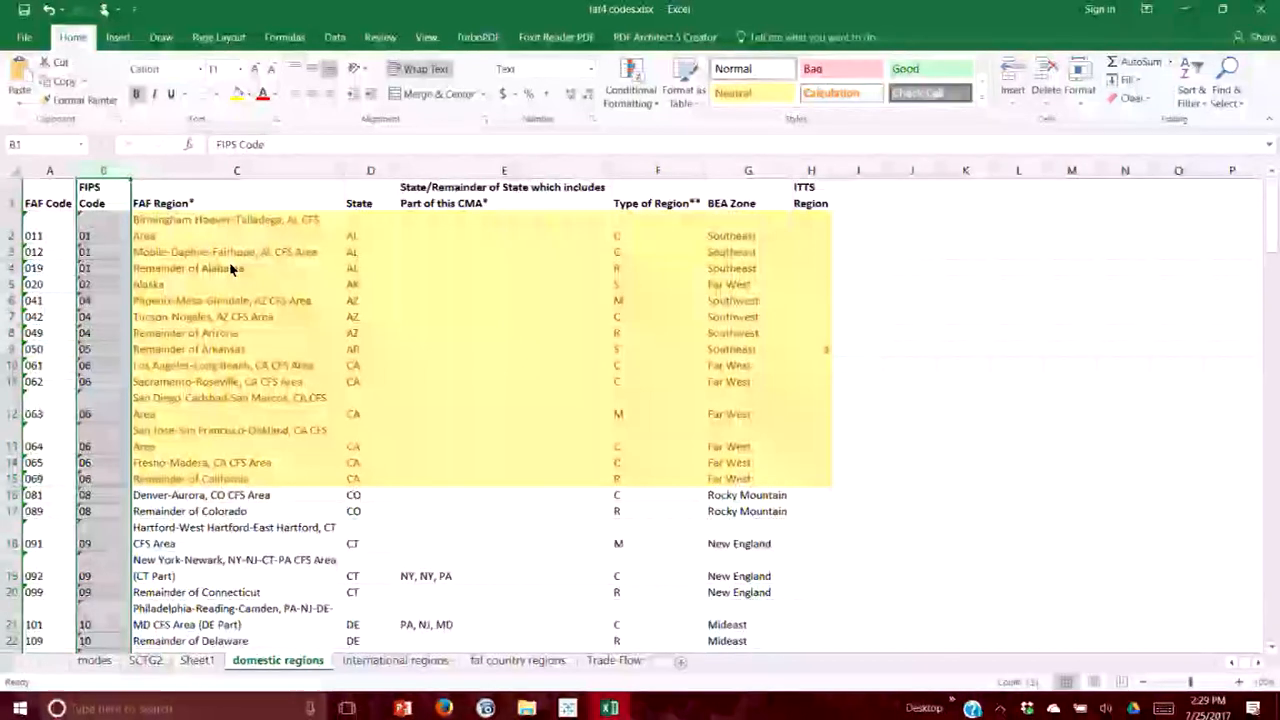
{"action": "left_click", "coordinate": [272, 231]}
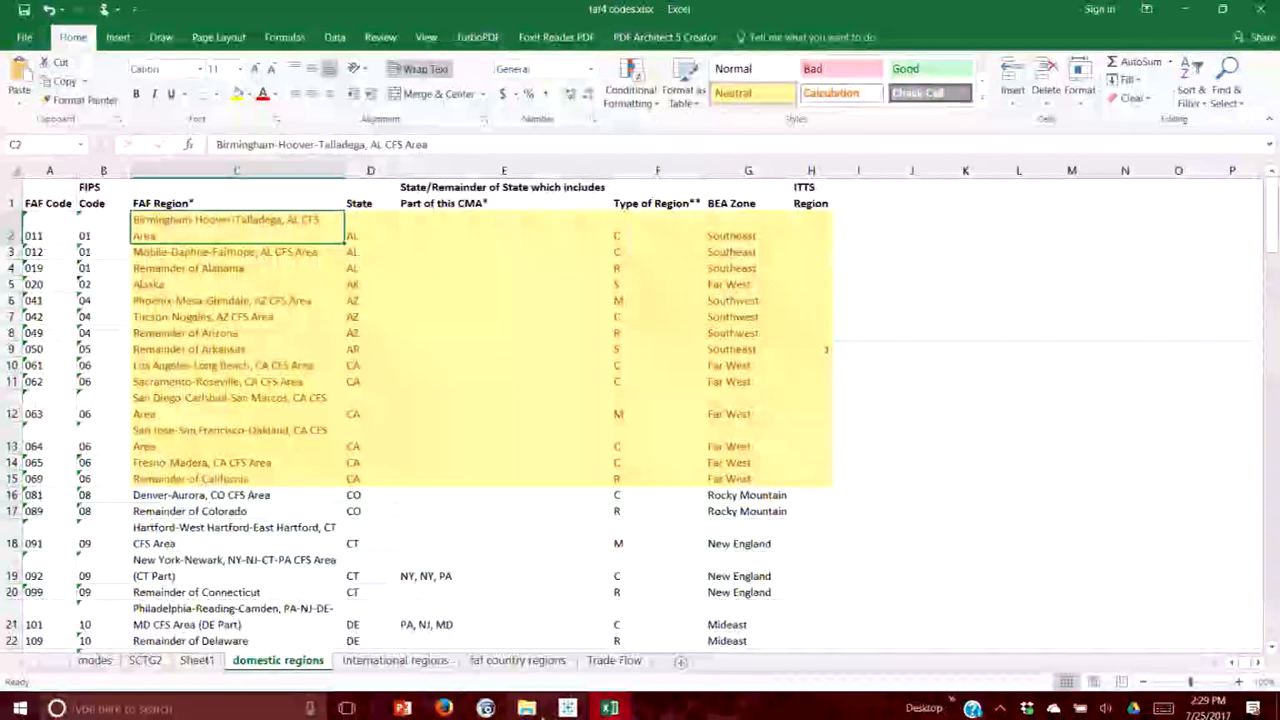
{"action": "mouse_move", "coordinate": [565, 709]}
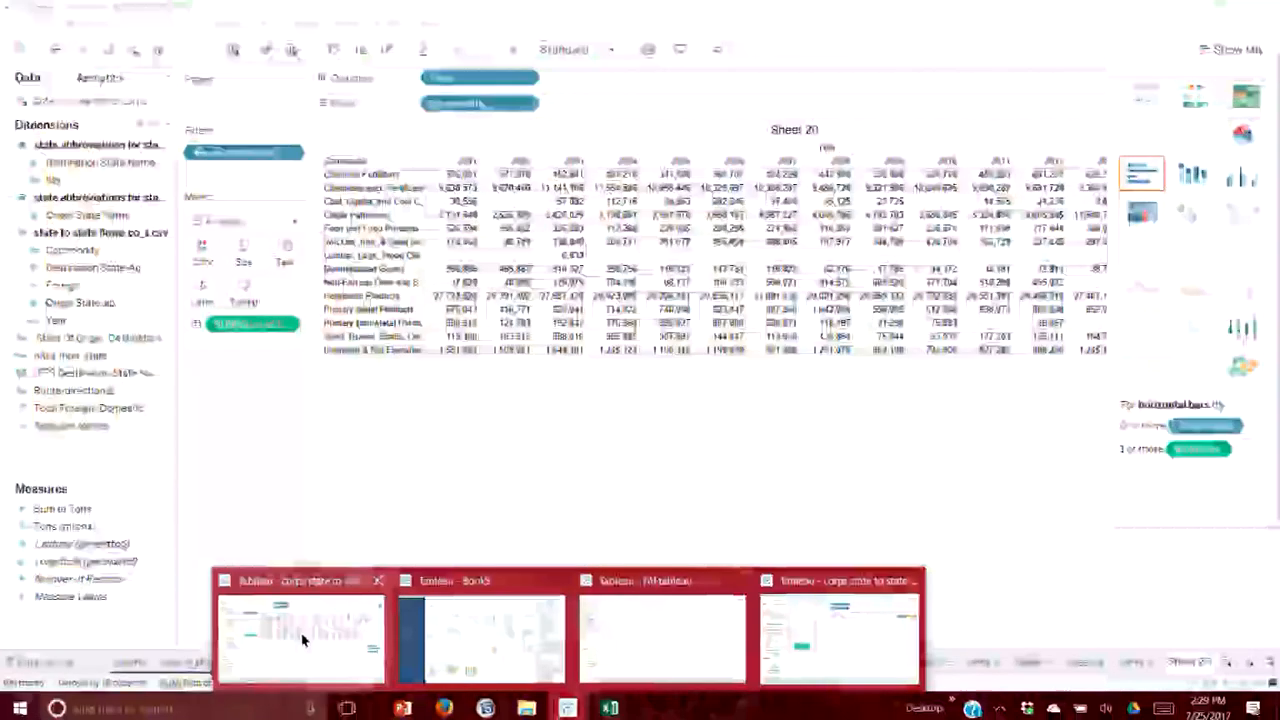
{"action": "left_click", "coordinate": [302, 636]}
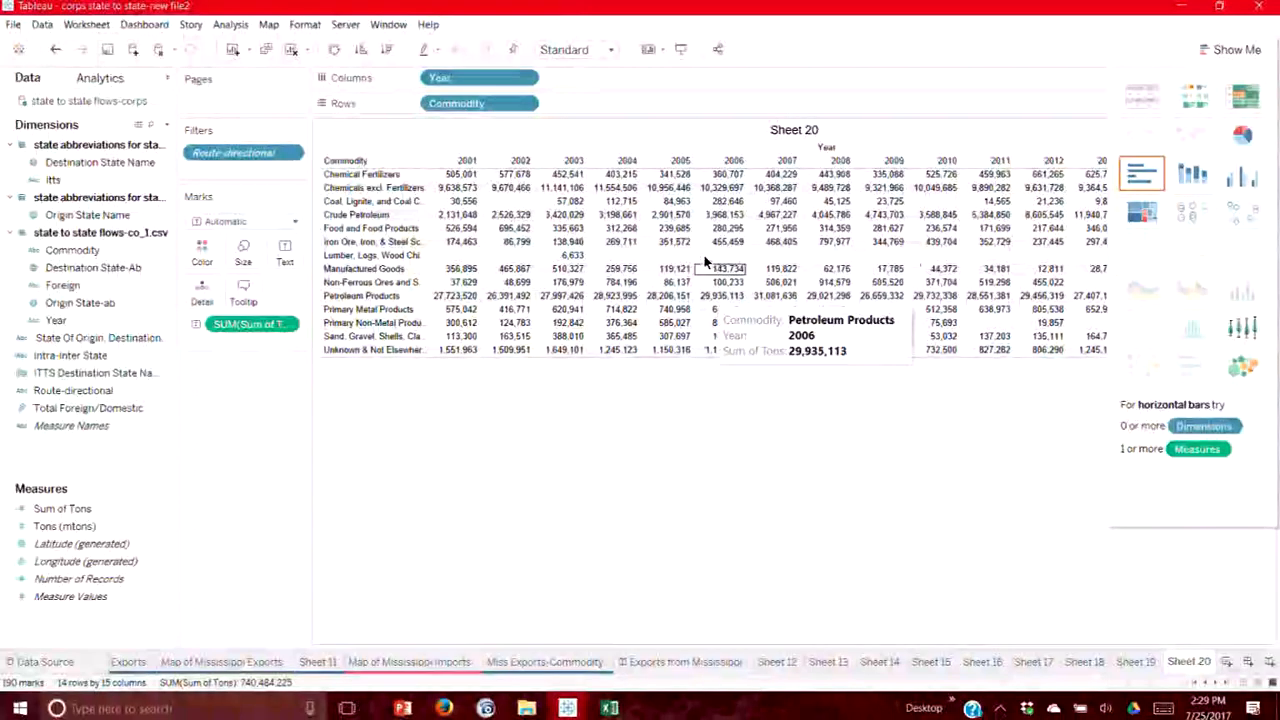
Switch to the FAFtableau workbook, expand its International regions and FAFTableau.csv dimensions, and widen the field list to show full names.
{"action": "left_click", "coordinate": [567, 708]}
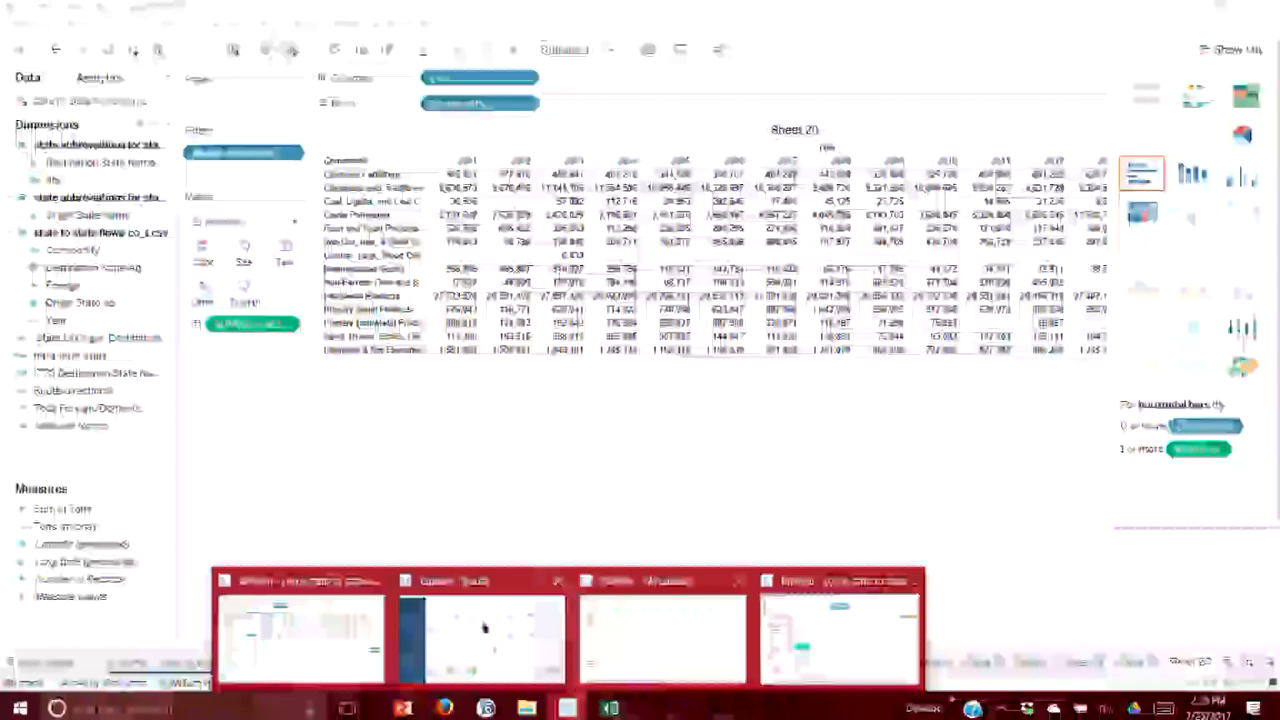
{"action": "left_click", "coordinate": [692, 622]}
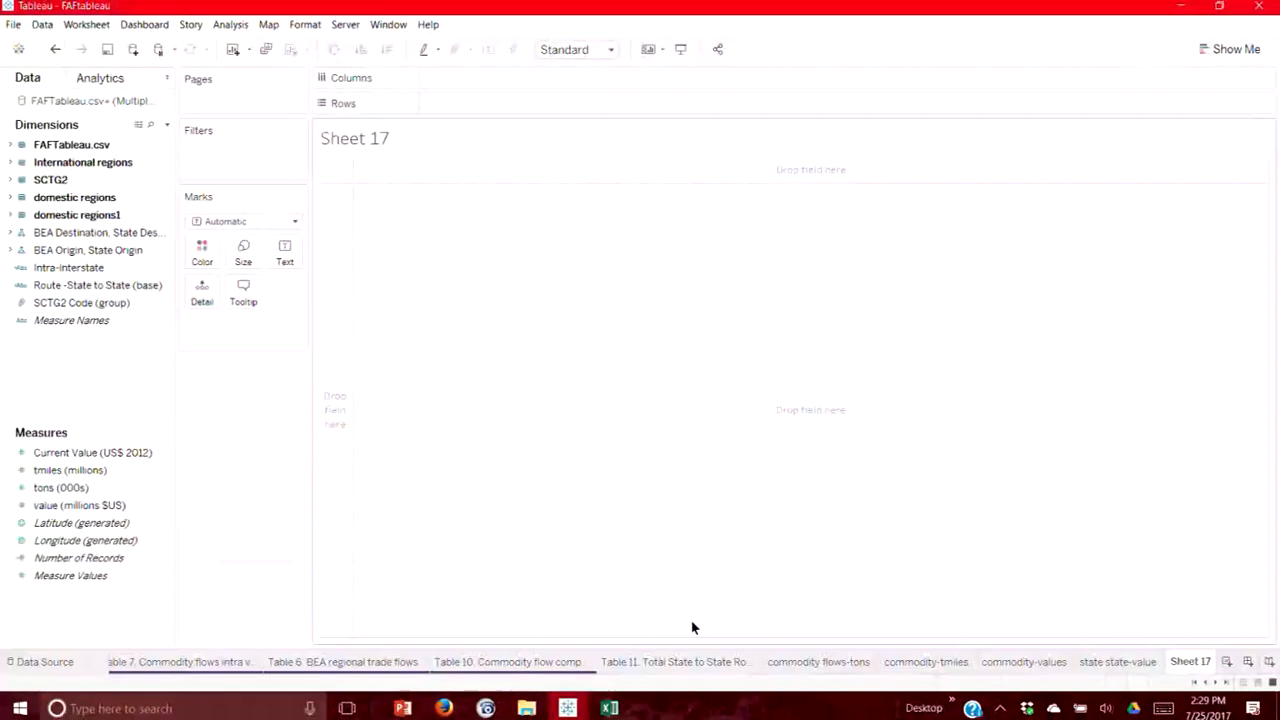
{"action": "left_click", "coordinate": [10, 162]}
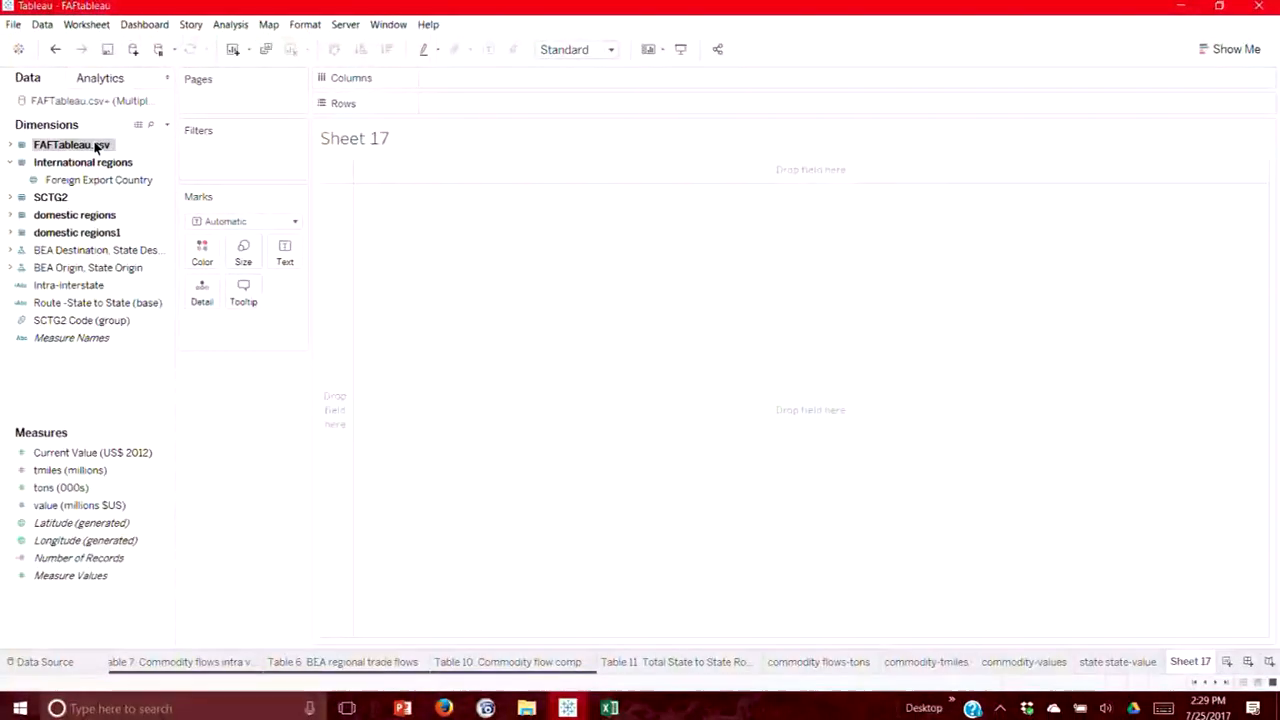
{"action": "left_click", "coordinate": [11, 145]}
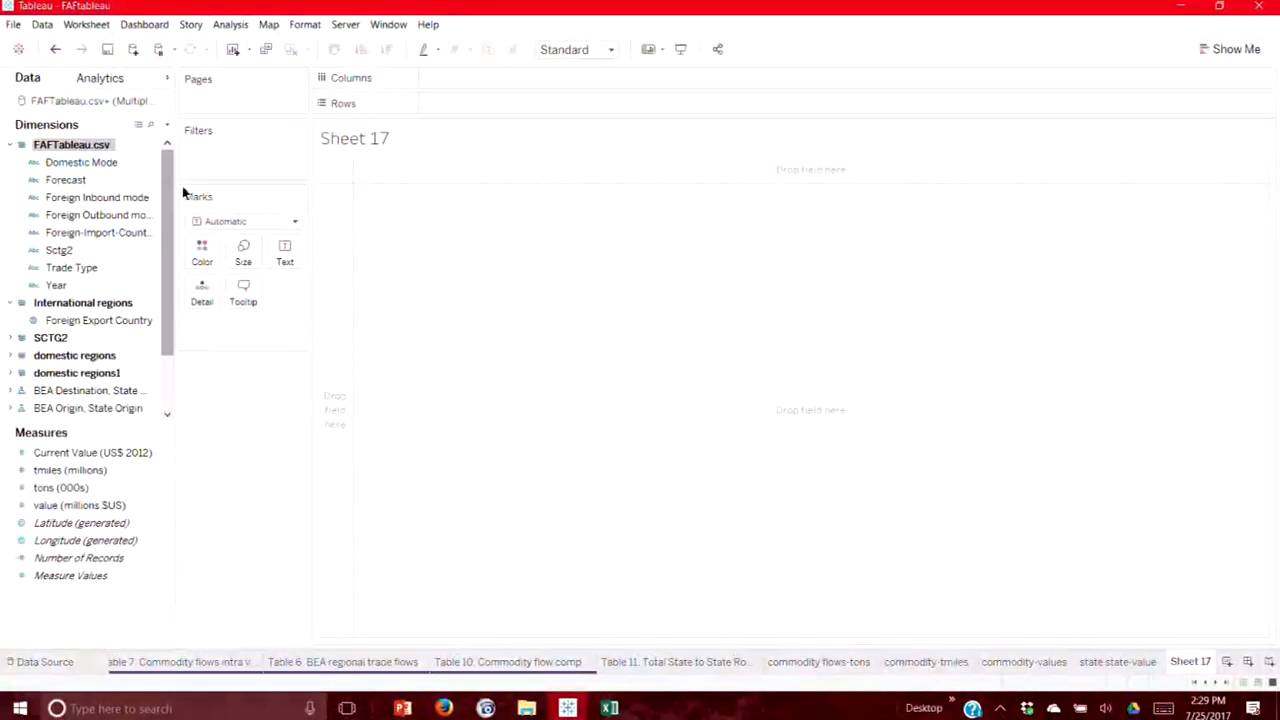
{"action": "left_click_drag", "start_coordinate": [176, 234], "coordinate": [256, 246]}
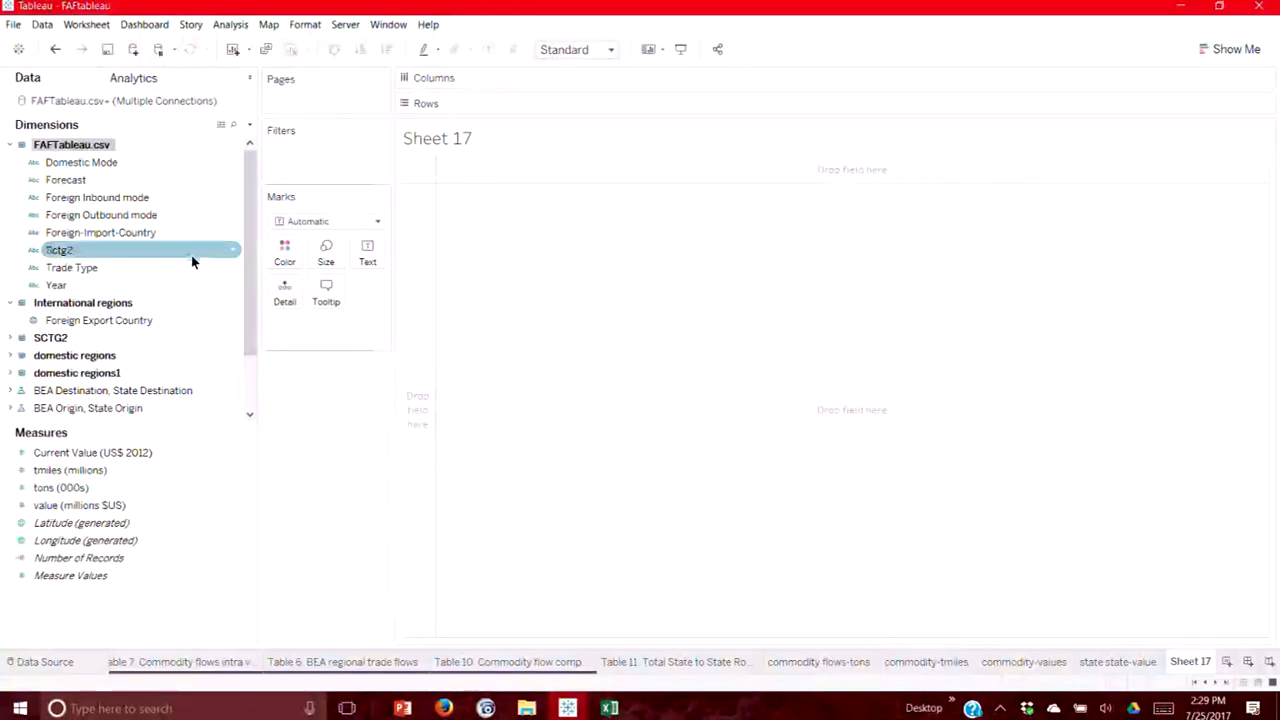
List FAF Domestic Origin from the domestic regions table as rows and widen its header column to show longer region names.
{"action": "left_click", "coordinate": [20, 355]}
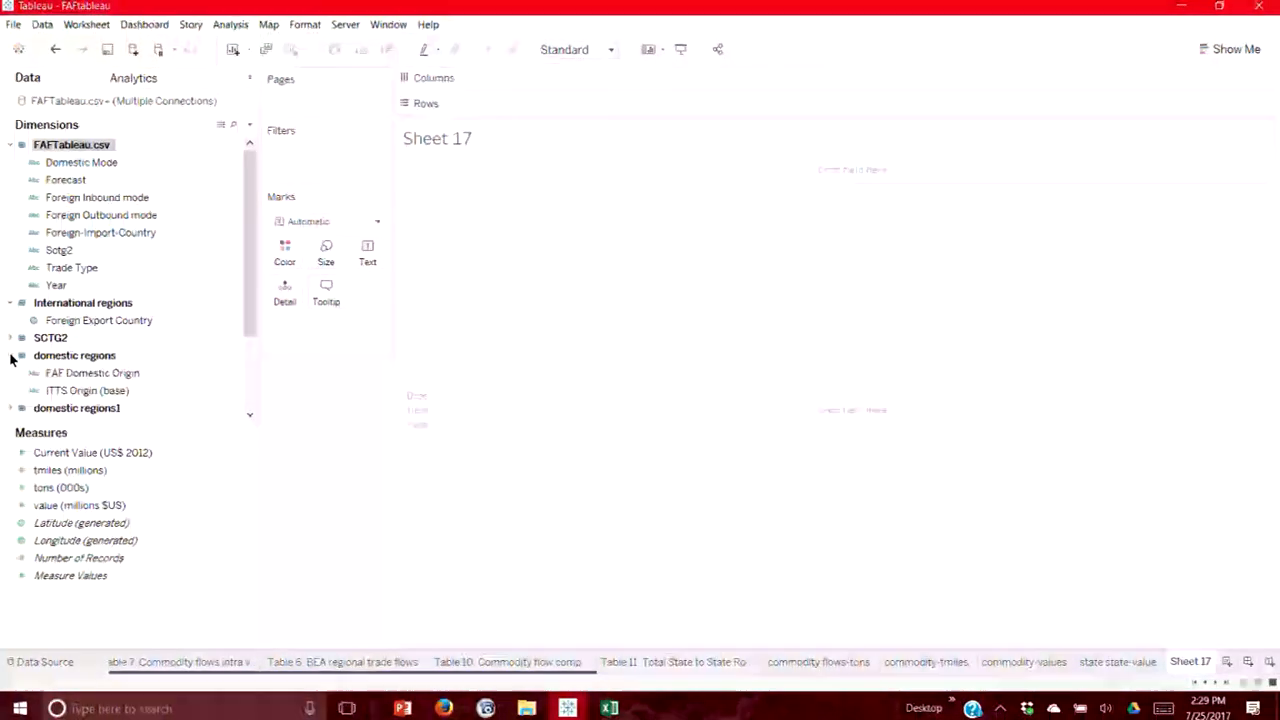
{"action": "left_click_drag", "start_coordinate": [71, 377], "coordinate": [450, 280]}
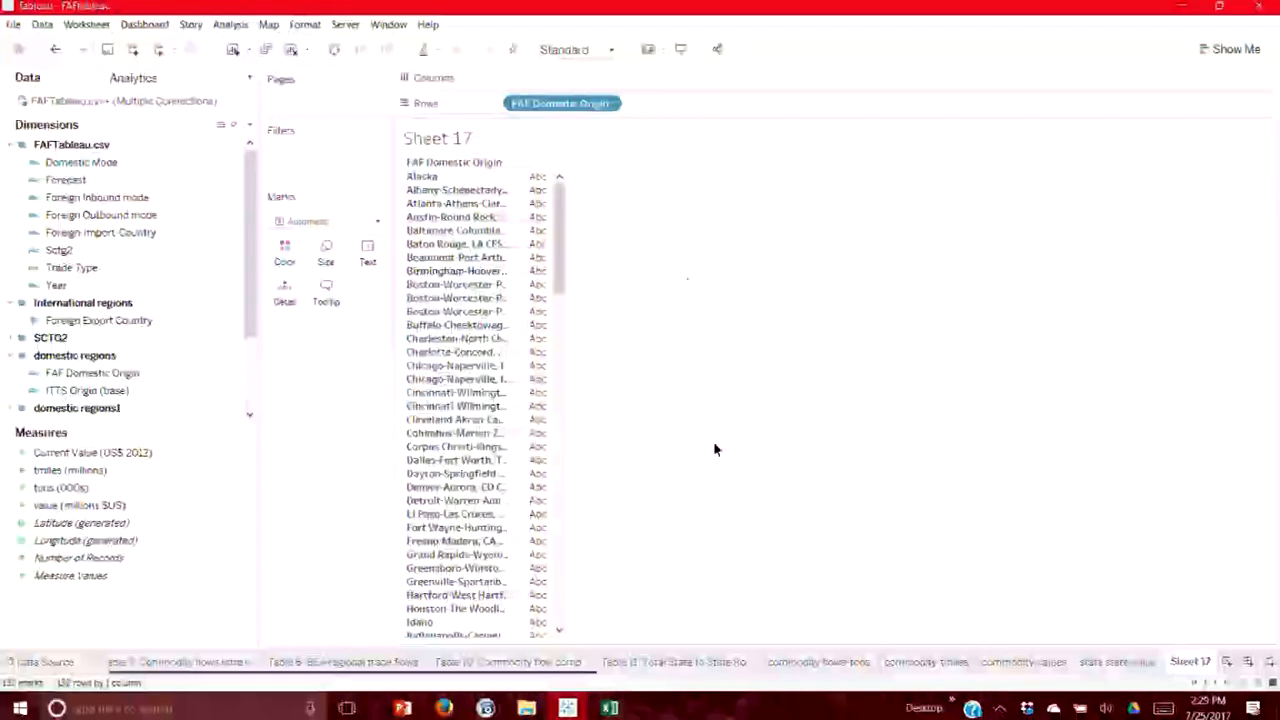
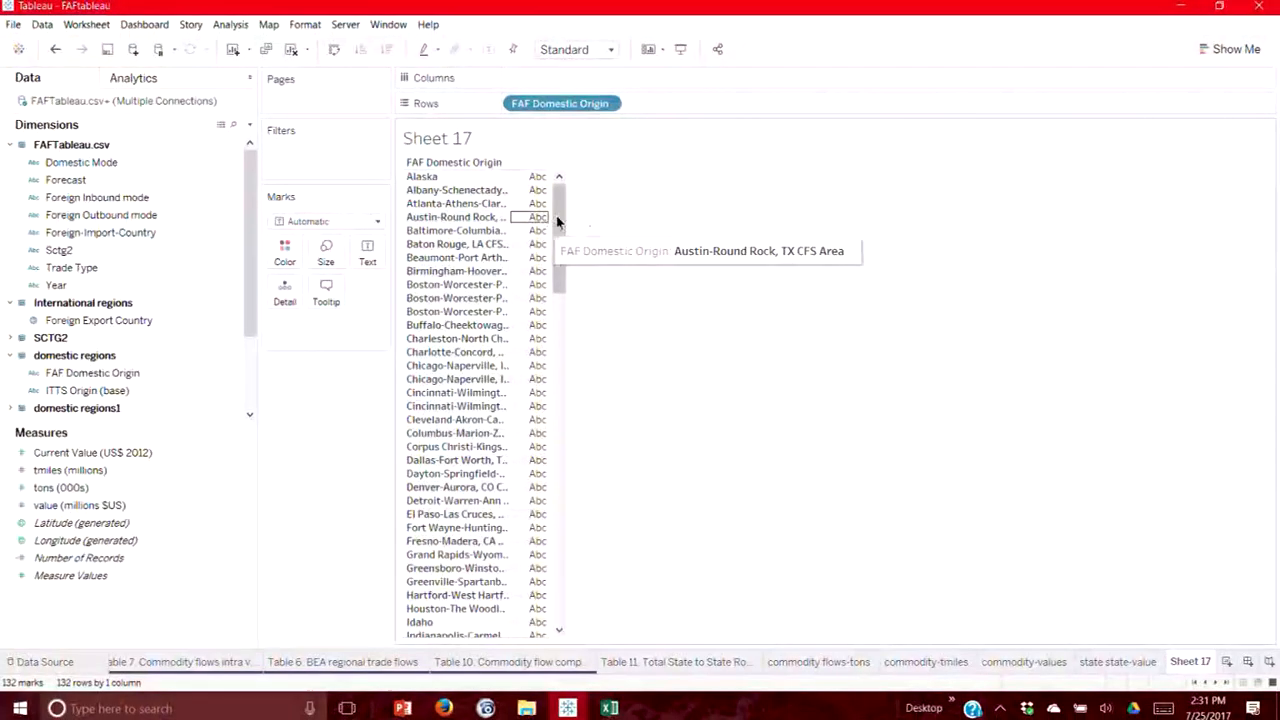
{"action": "left_click", "coordinate": [505, 178]}
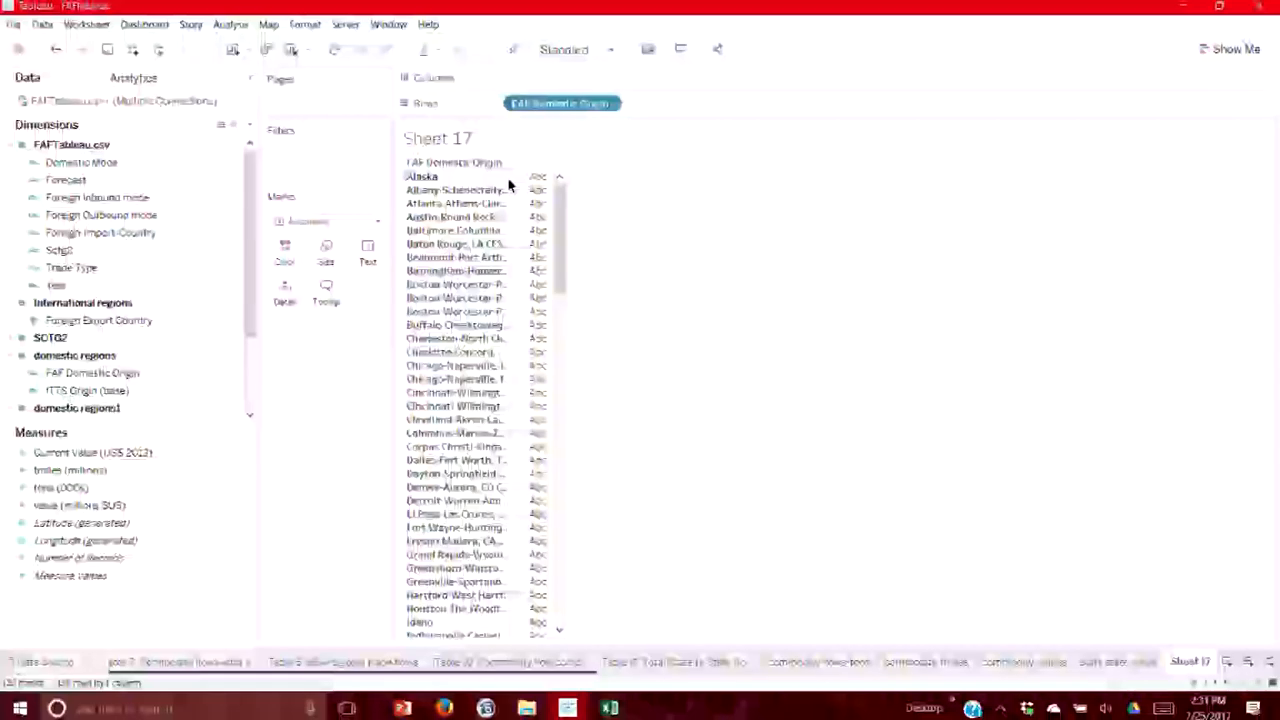
{"action": "left_click_drag", "start_coordinate": [526, 177], "coordinate": [589, 177]}
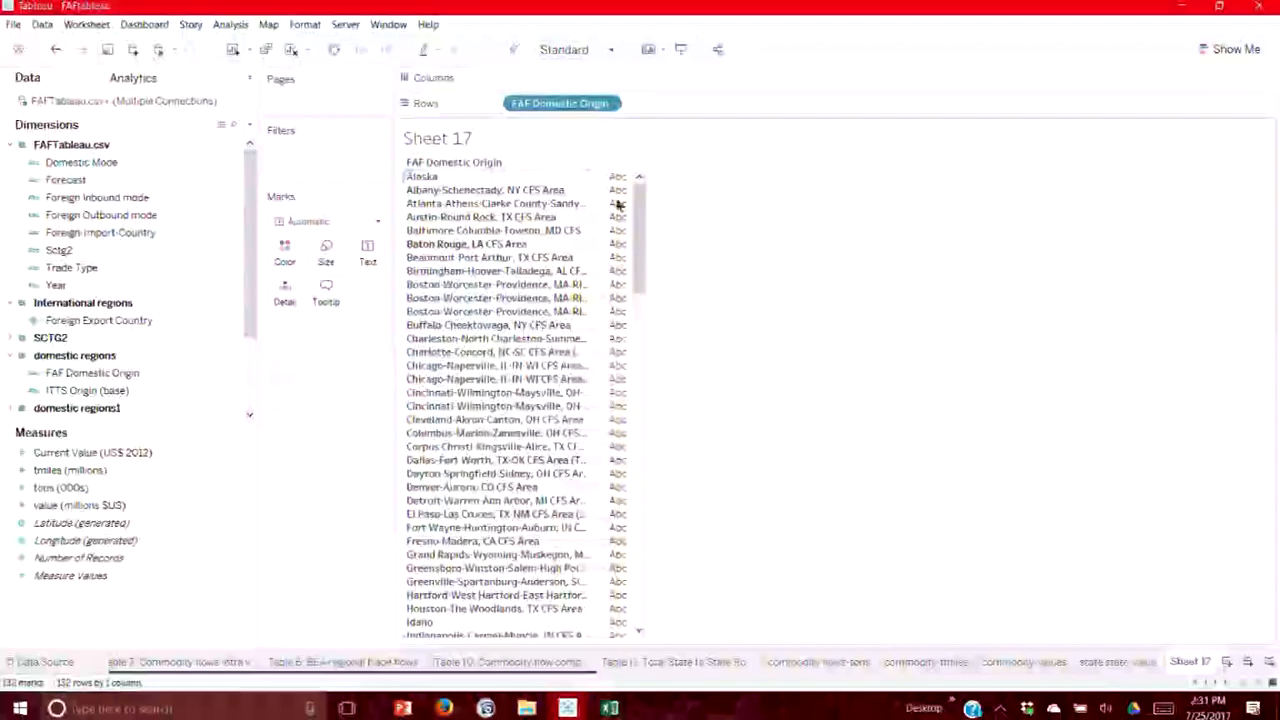
Select the Baton Rouge, LA, Memphis, TN-MS-AR (TN Part) and New Orleans-Metairie-Hammond (LA Part) origin regions together.
{"action": "left_click", "coordinate": [463, 246]}
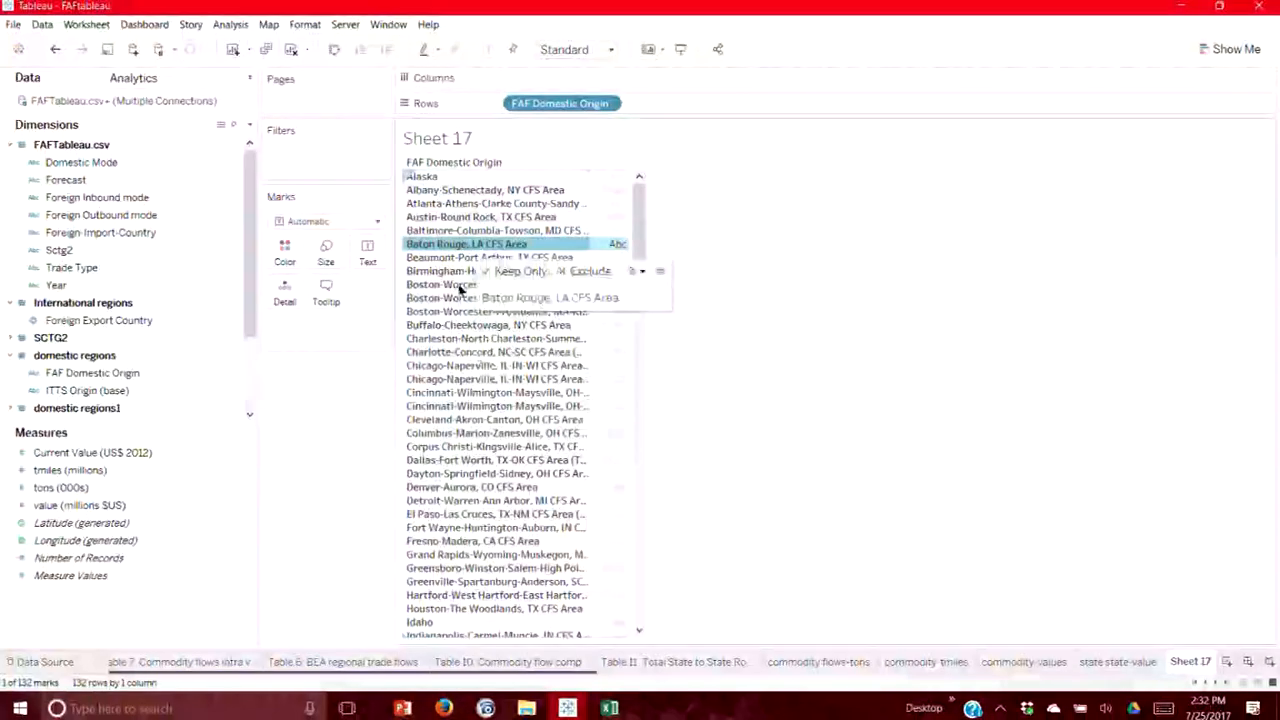
{"action": "scroll", "coordinate": [469, 523], "scroll_direction": "down", "scroll_amount": 3}
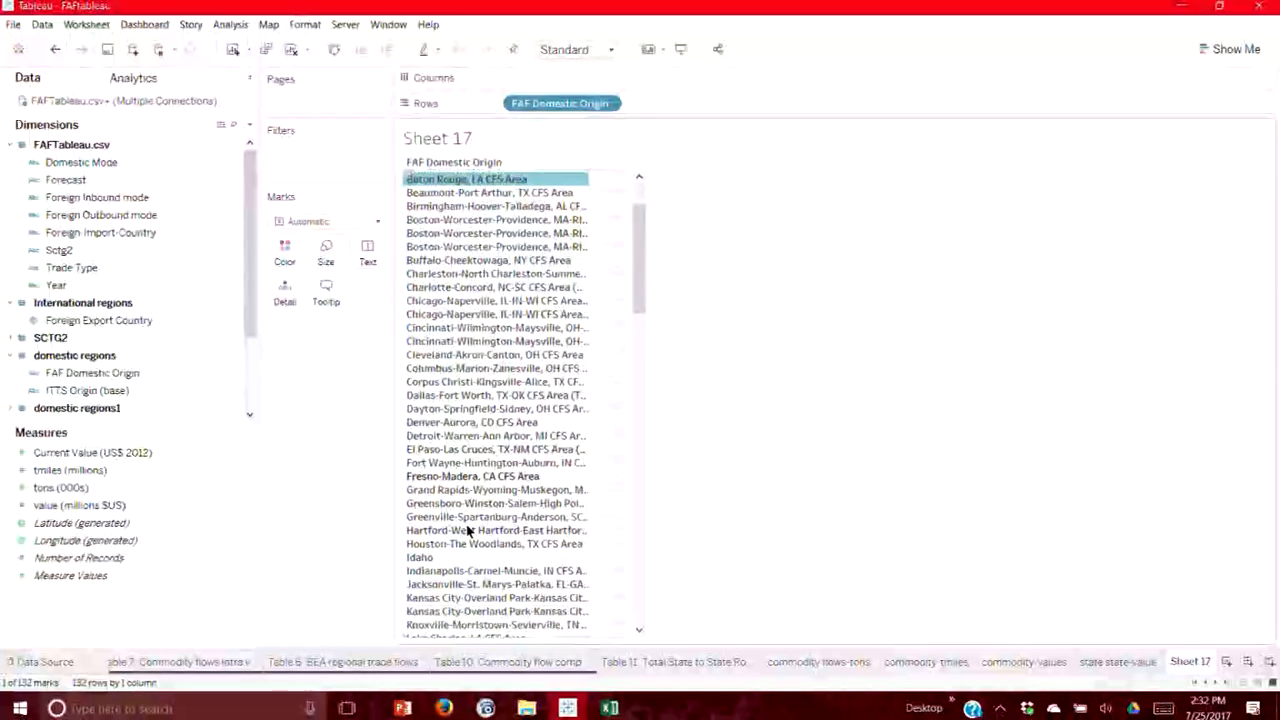
{"action": "scroll", "coordinate": [462, 533], "scroll_direction": "down", "scroll_amount": 5}
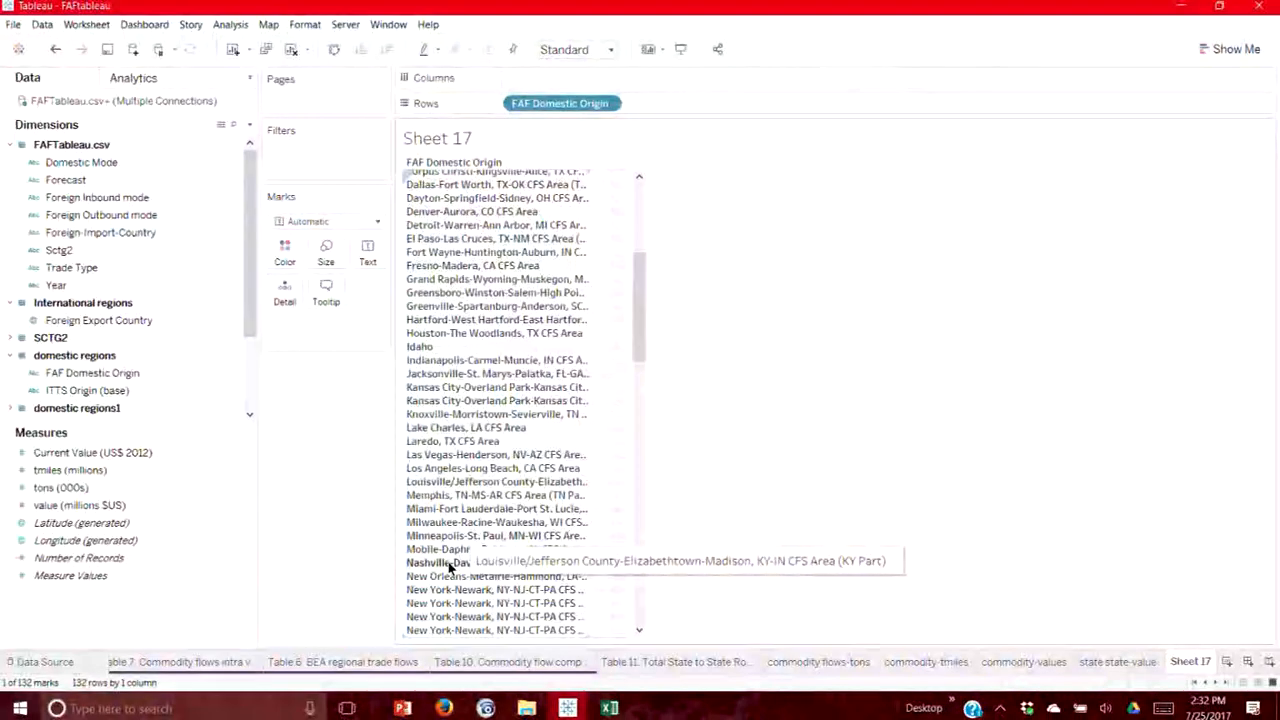
{"action": "left_click", "coordinate": [452, 495], "text": "ctrl"}
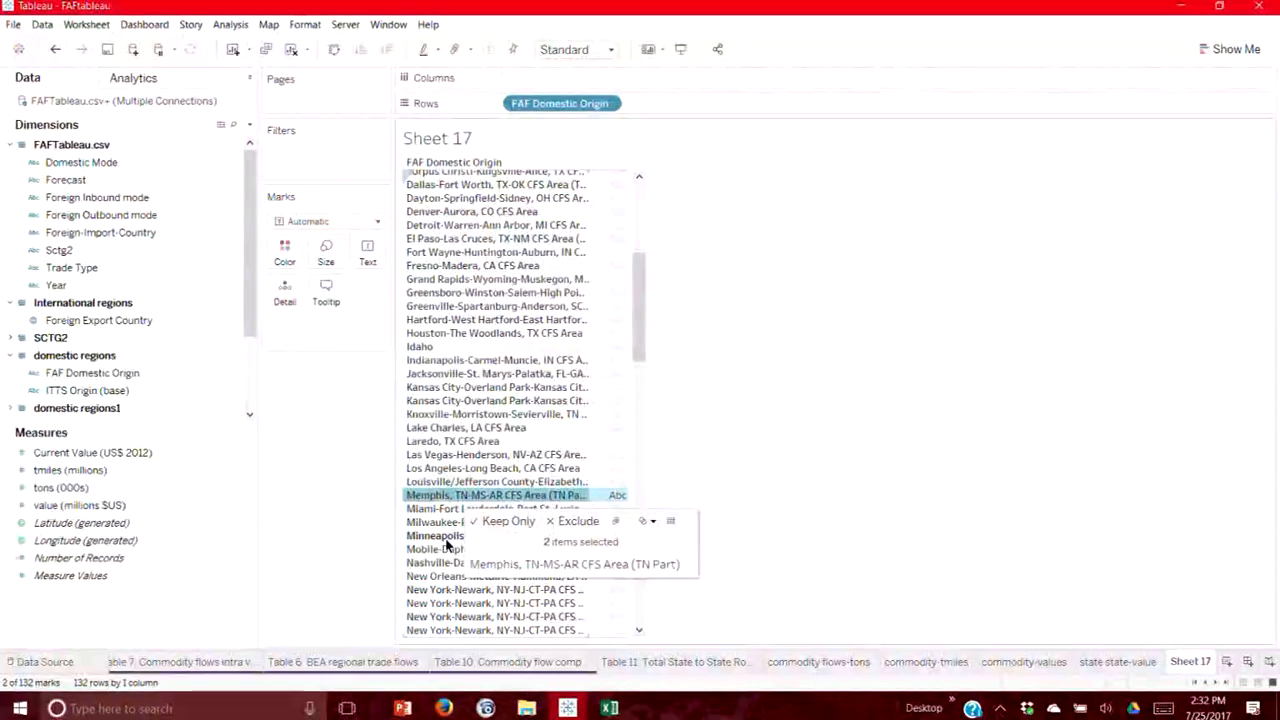
{"action": "left_click", "coordinate": [438, 577], "text": "ctrl"}
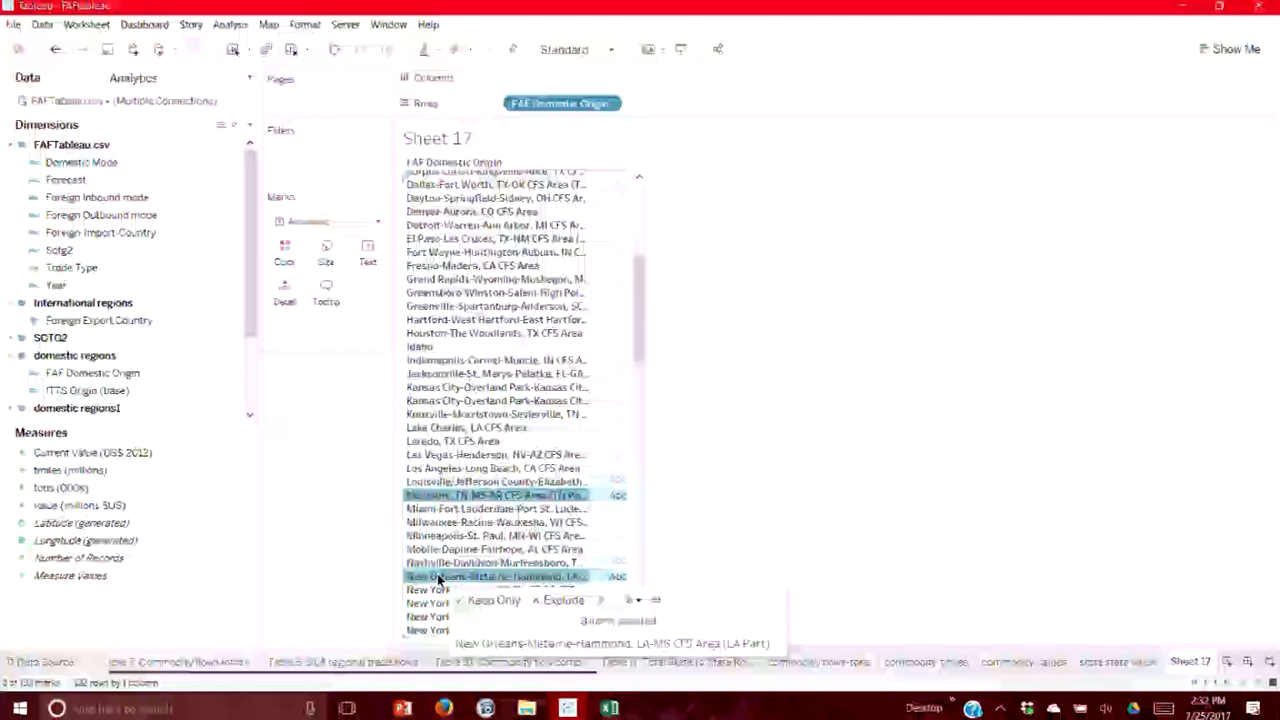
Add both parts of the Chicago-Naperville, IL-IN-WI CFS Area to the selected origin regions.
{"action": "scroll", "coordinate": [470, 565], "scroll_direction": "down", "scroll_amount": 1}
{"action": "scroll", "coordinate": [475, 560], "scroll_direction": "down", "scroll_amount": 2}
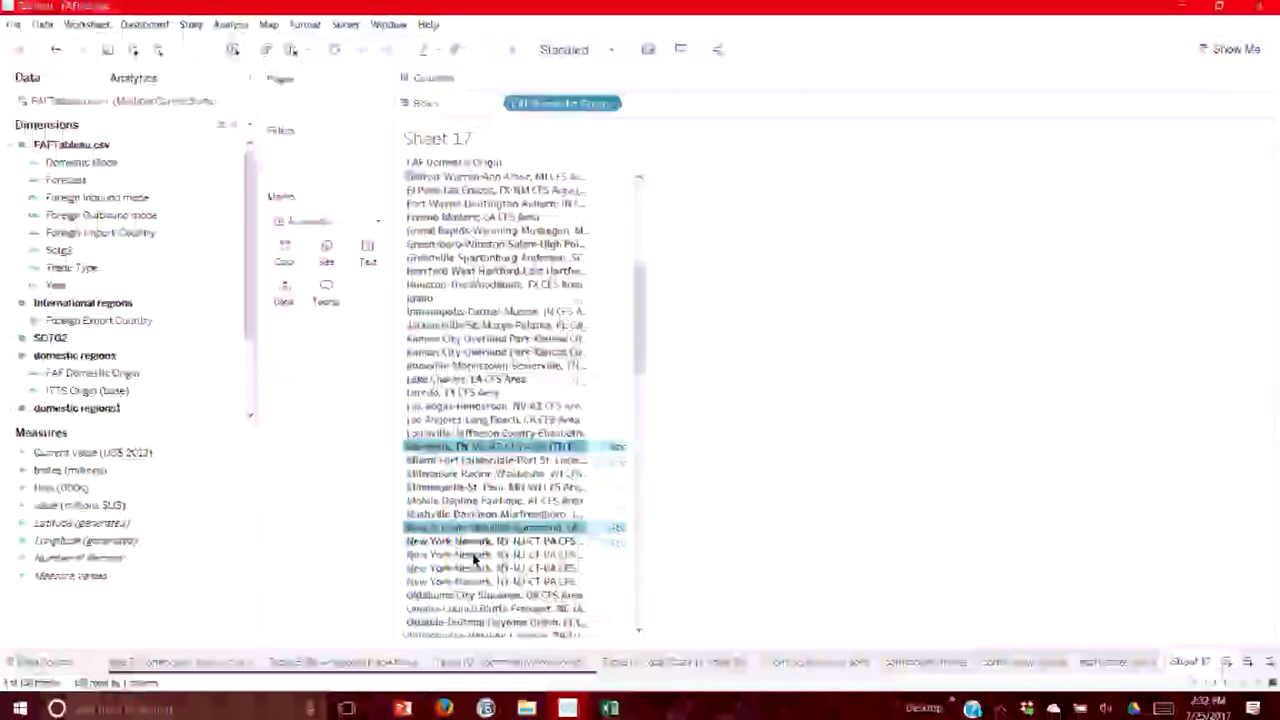
{"action": "scroll", "coordinate": [470, 590], "scroll_direction": "up", "scroll_amount": 5}
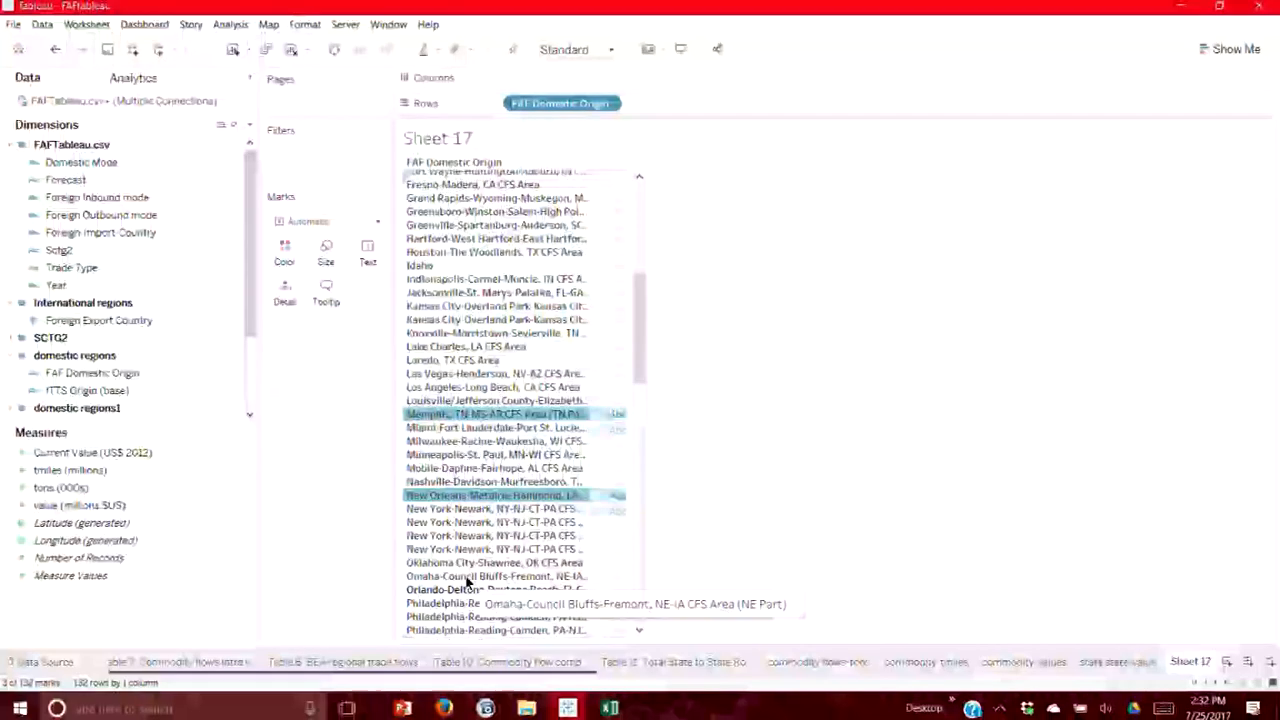
{"action": "scroll", "coordinate": [462, 470], "scroll_direction": "up", "scroll_amount": 10}
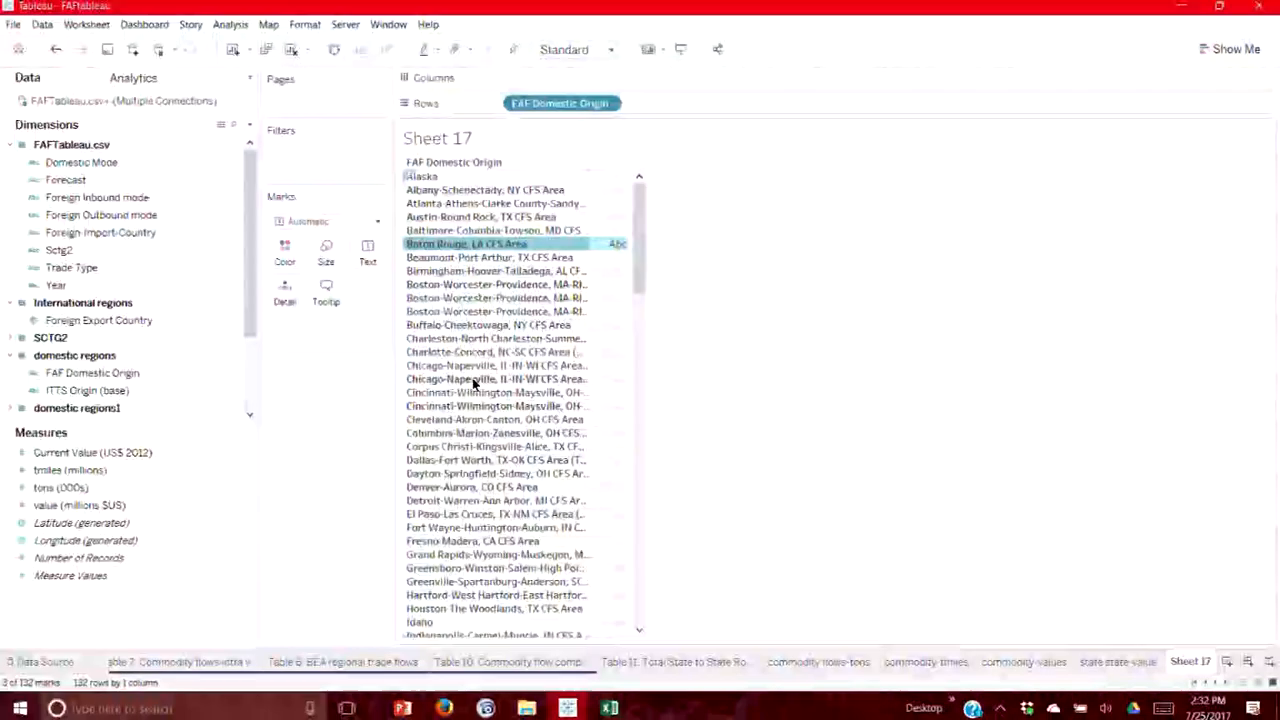
{"action": "left_click", "coordinate": [462, 379], "text": "ctrl"}
{"action": "left_click", "coordinate": [446, 367], "text": "ctrl"}
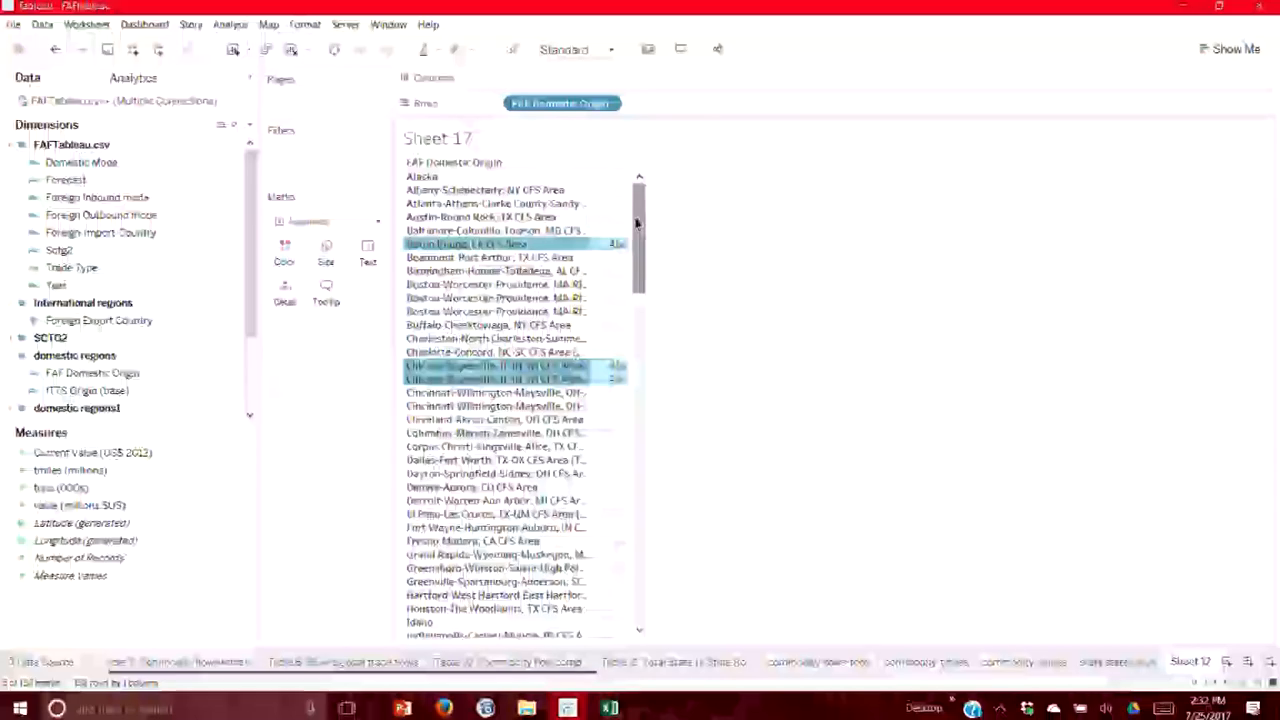
Add both parts of the St. Louis-St. Charles-Farmington CFS Area to the selected origin regions.
{"action": "left_click_drag", "start_coordinate": [634, 224], "coordinate": [632, 246]}
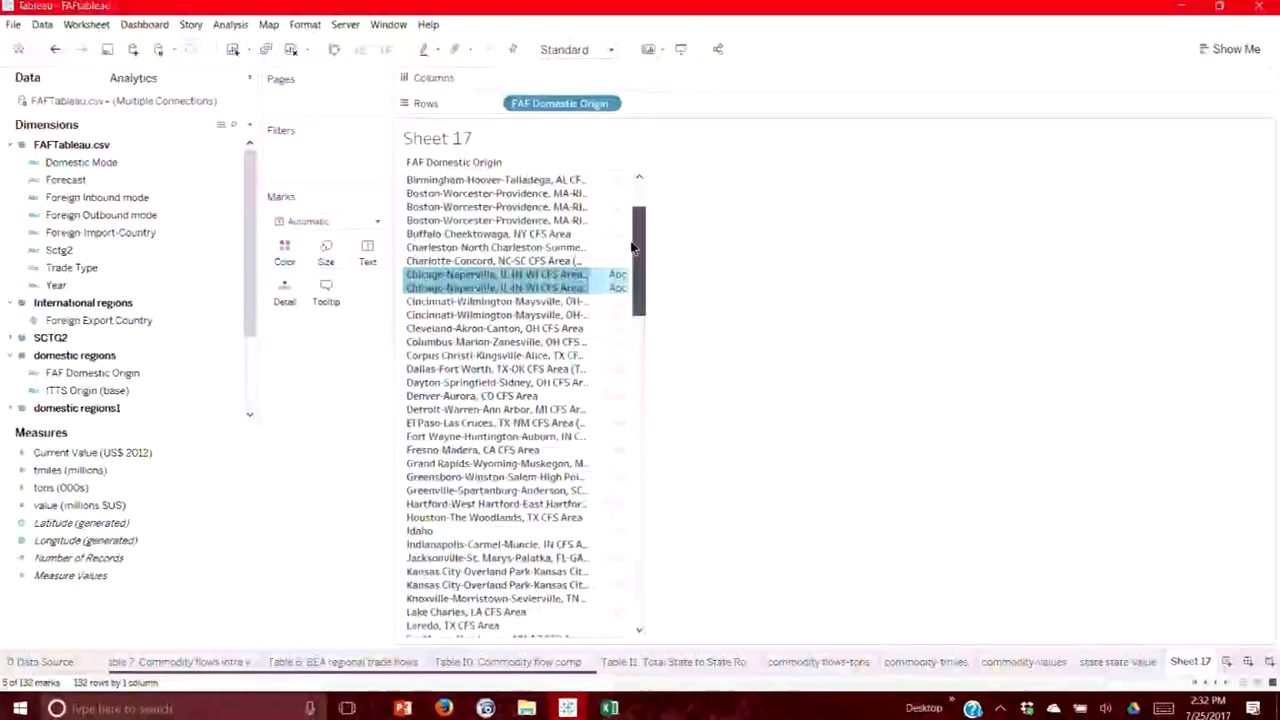
{"action": "left_click_drag", "start_coordinate": [632, 248], "coordinate": [634, 256]}
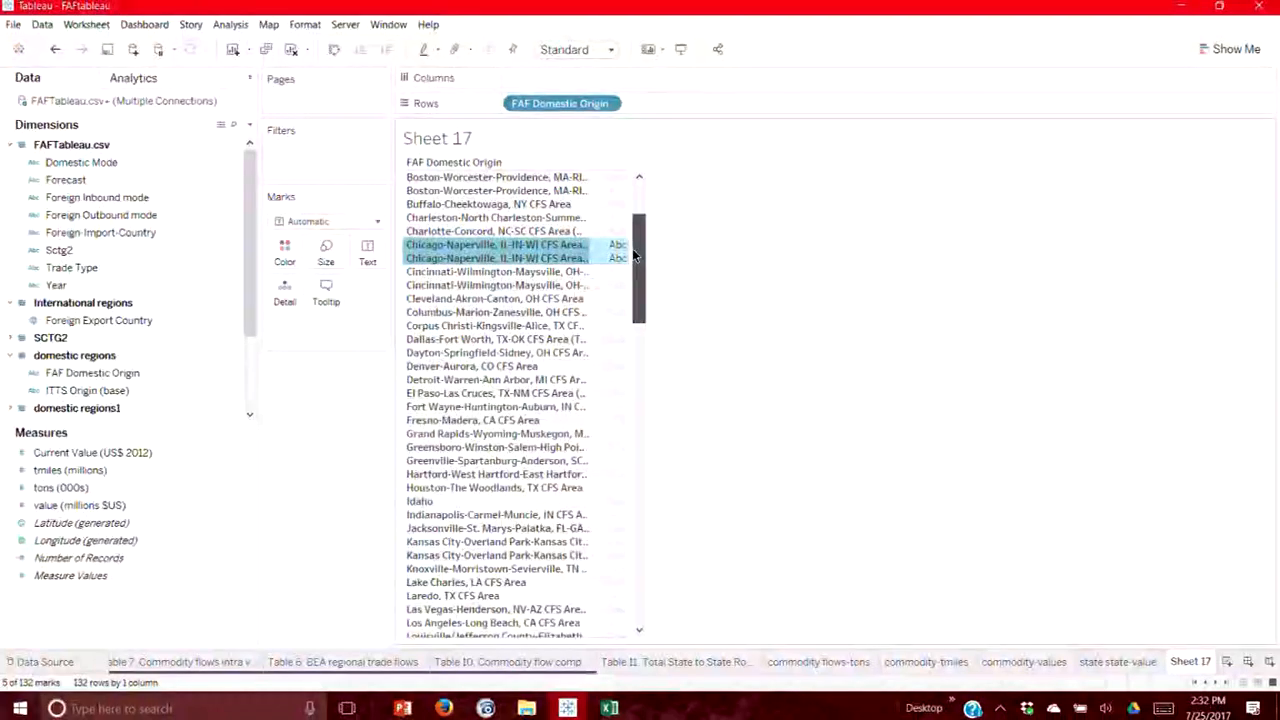
{"action": "left_click_drag", "start_coordinate": [633, 256], "coordinate": [591, 546]}
{"action": "left_click", "coordinate": [445, 550], "text": "ctrl"}
{"action": "left_click", "coordinate": [447, 536], "text": "ctrl"}
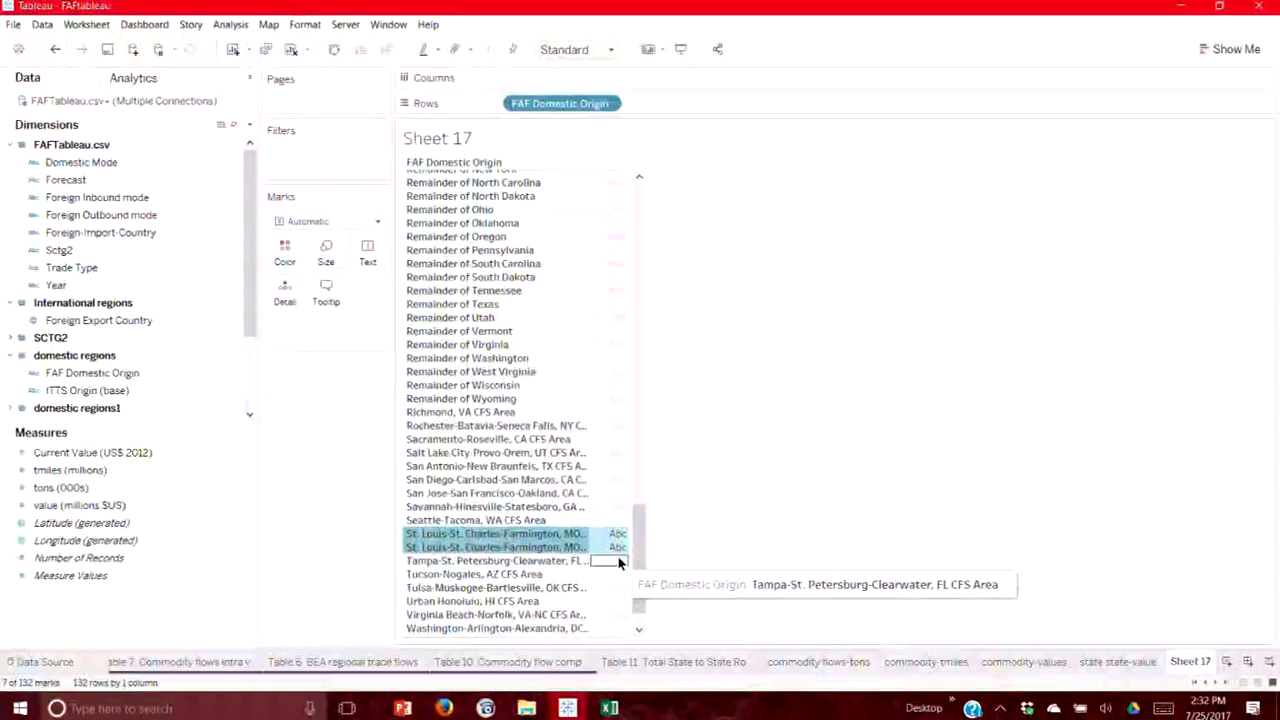
Group the selected Baton Rouge, Chicago, Memphis, New Orleans and St. Louis origin regions into one member.
{"action": "left_click_drag", "start_coordinate": [632, 560], "coordinate": [640, 576]}
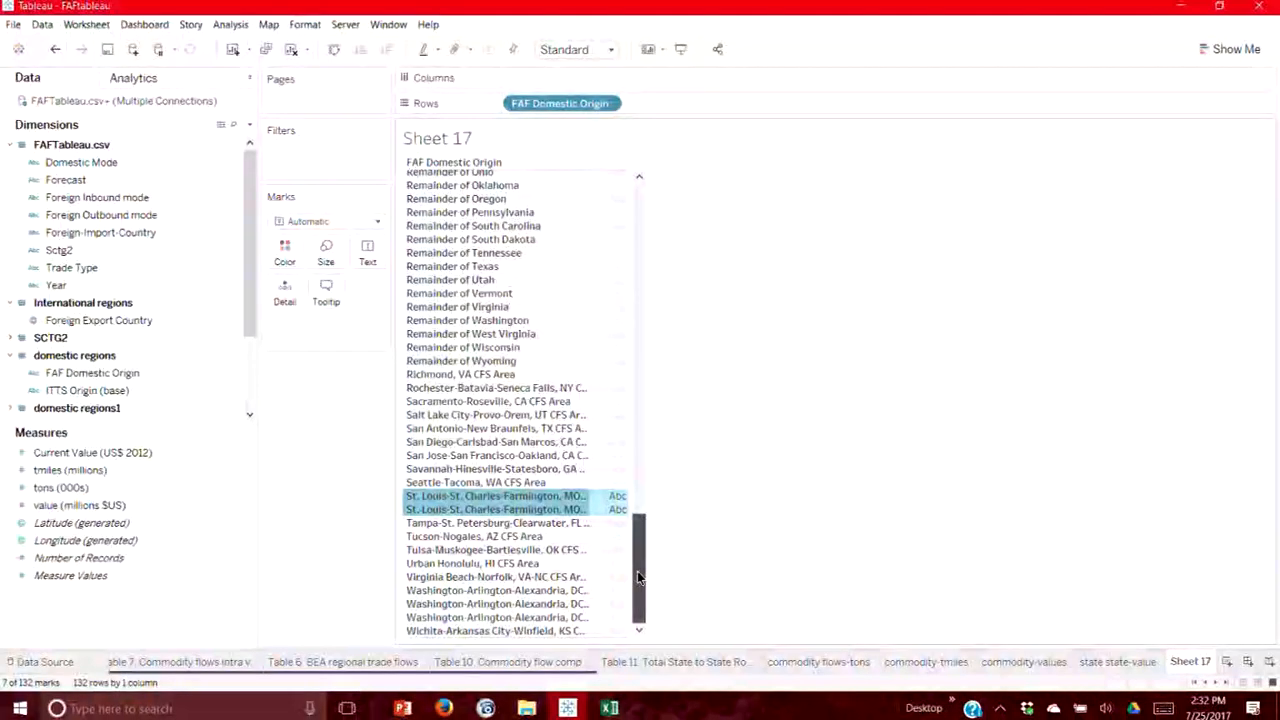
{"action": "left_click_drag", "start_coordinate": [638, 577], "coordinate": [640, 317]}
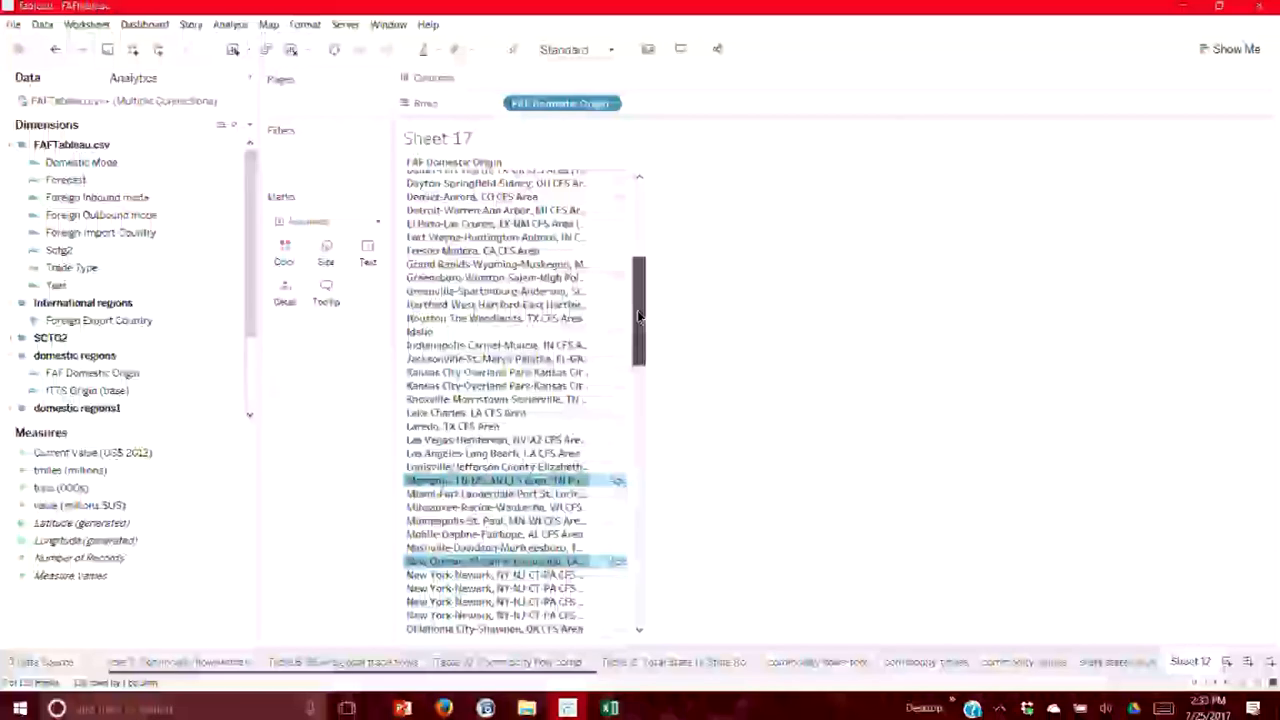
{"action": "left_click_drag", "start_coordinate": [637, 312], "coordinate": [640, 214]}
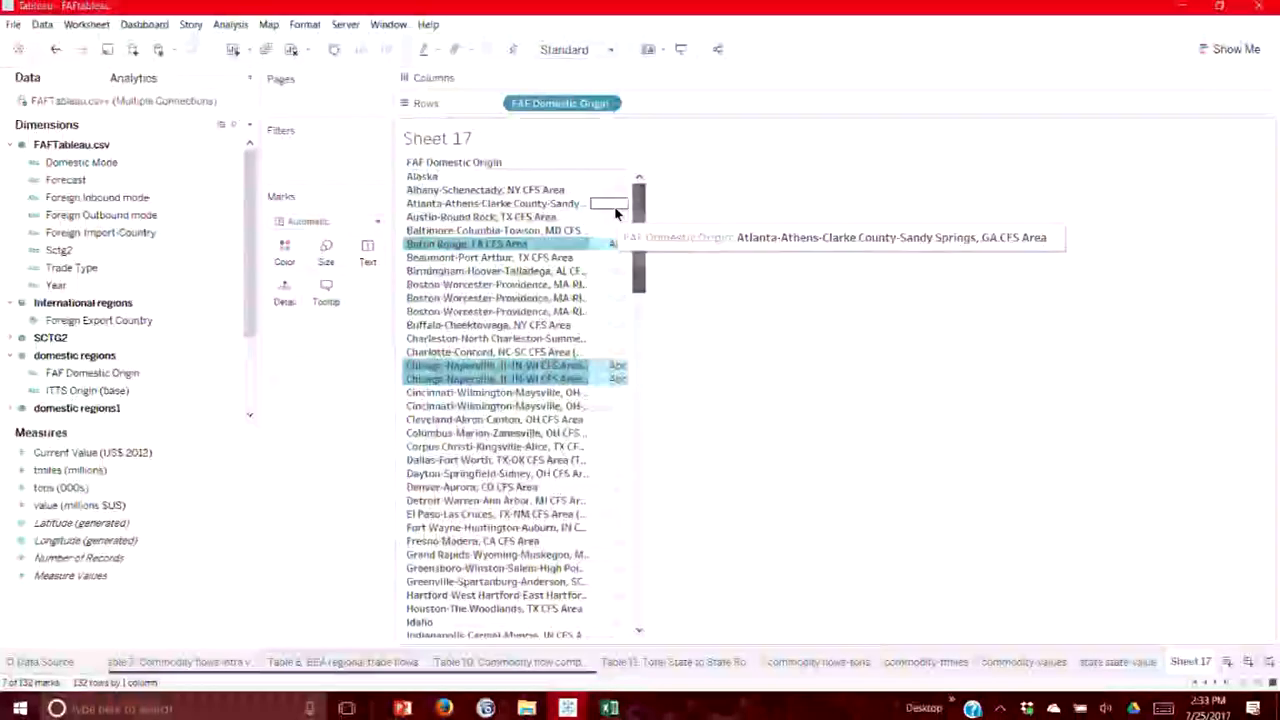
{"action": "right_click", "coordinate": [500, 246]}
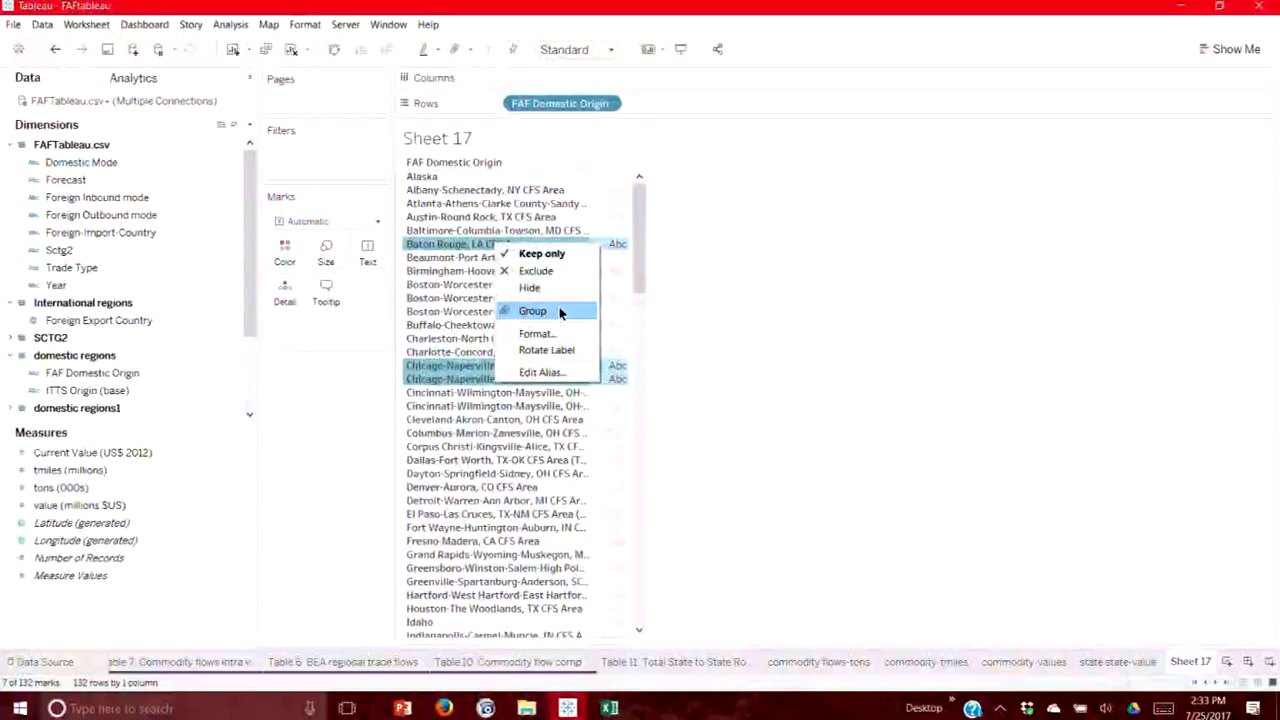
{"action": "left_click", "coordinate": [560, 313]}
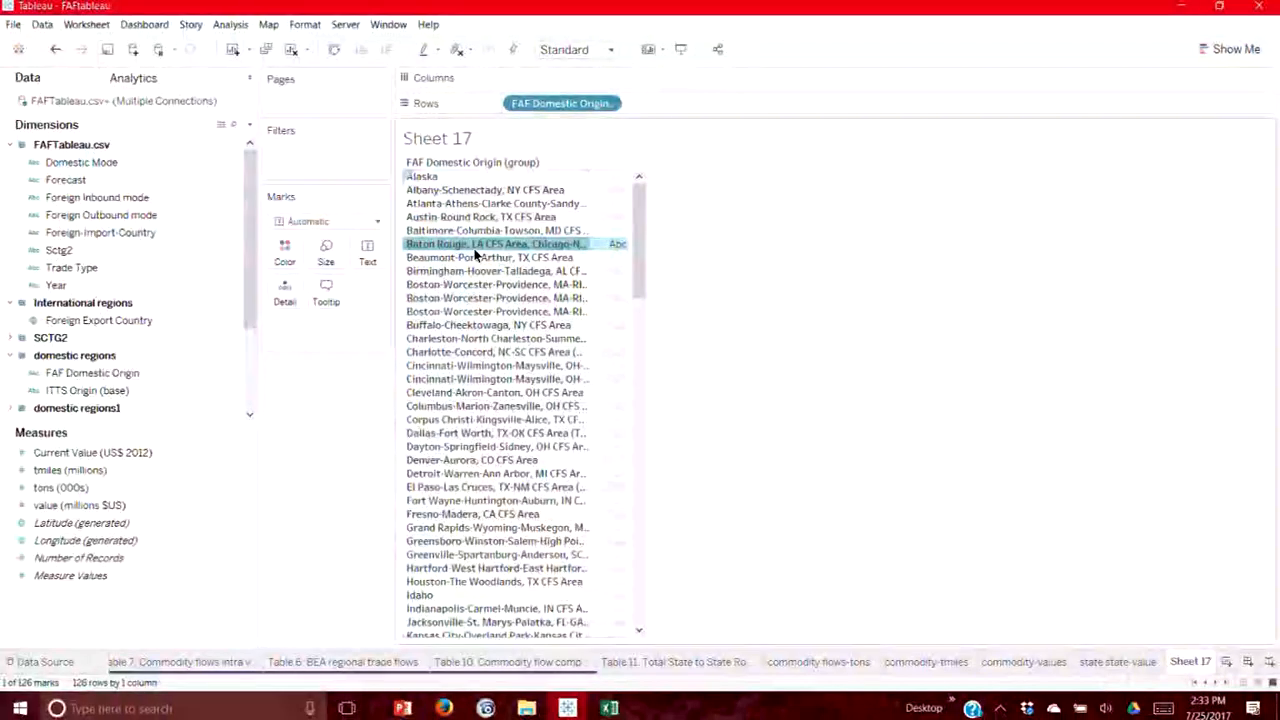
{"action": "scroll", "coordinate": [531, 266], "scroll_direction": "down", "scroll_amount": 4}
{"action": "scroll", "coordinate": [480, 437], "scroll_direction": "up", "scroll_amount": 3}
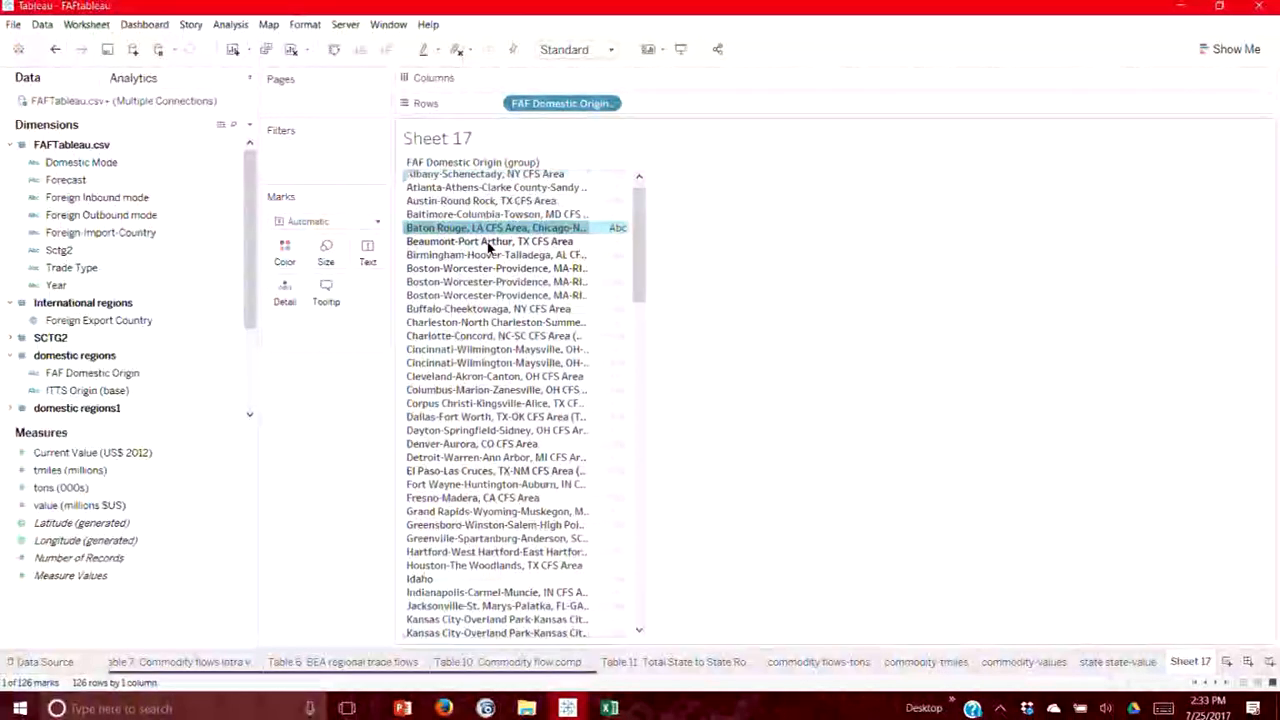
{"action": "mouse_move", "coordinate": [472, 231]}
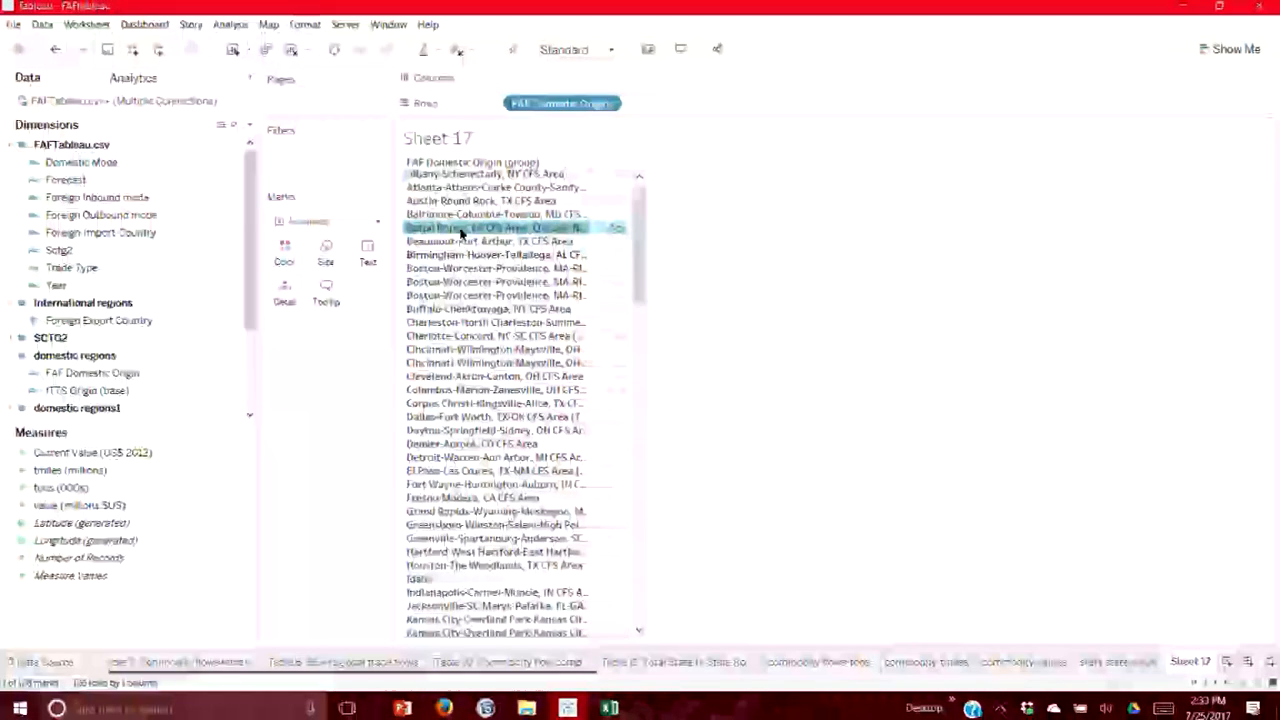
Expand the BEA Destination, State Destination and BEA Origin, State Origin hierarchies and look through the dimensions.
{"action": "right_click", "coordinate": [462, 232]}
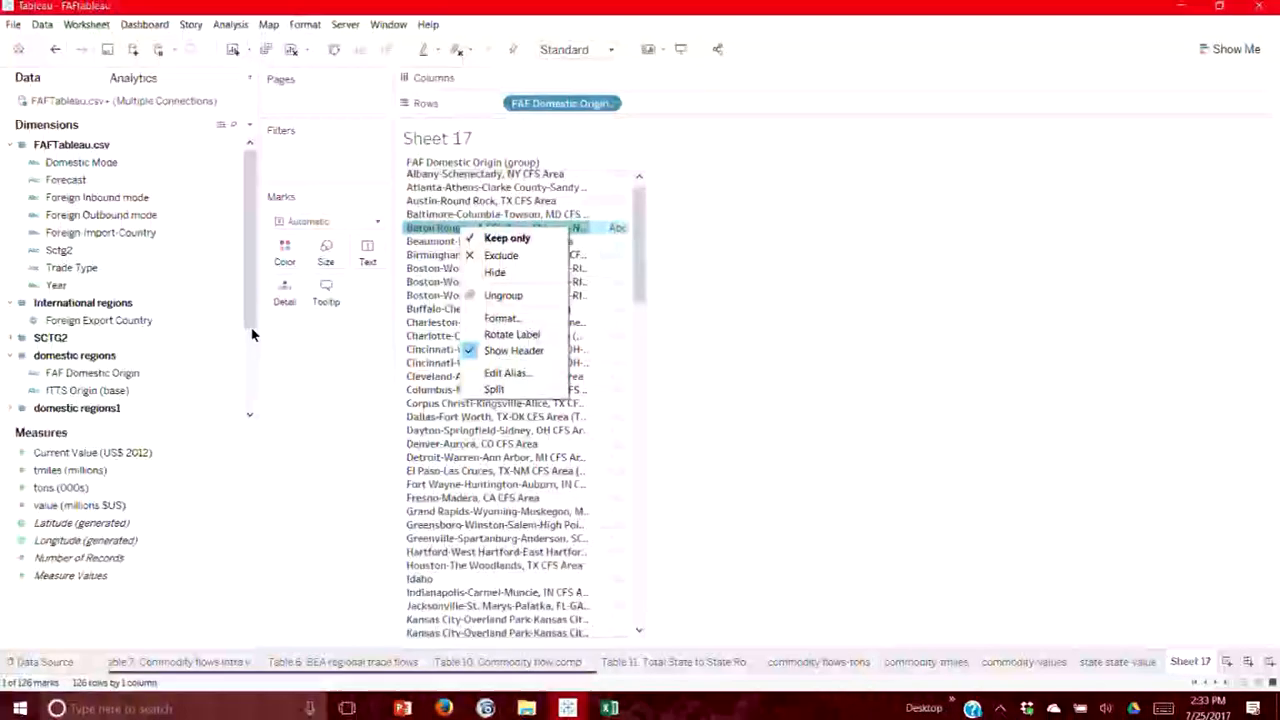
{"action": "left_click_drag", "start_coordinate": [251, 260], "coordinate": [244, 378]}
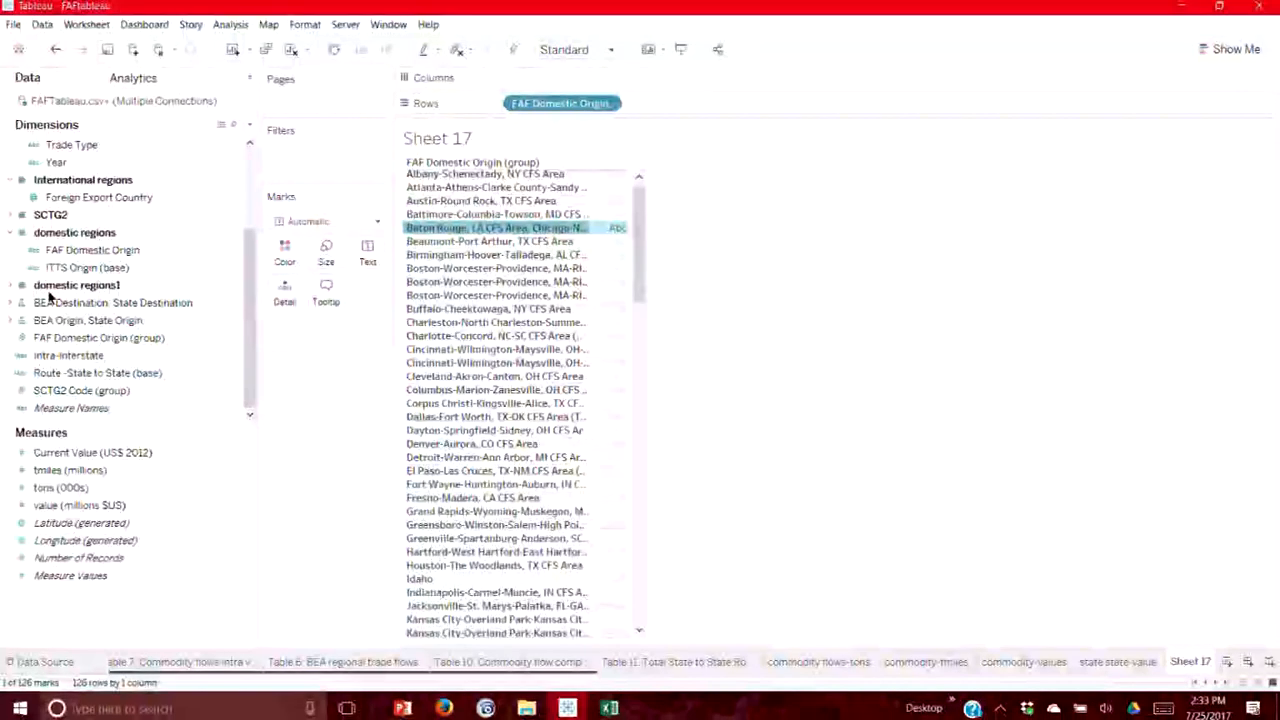
{"action": "left_click", "coordinate": [20, 303]}
{"action": "left_click", "coordinate": [10, 356]}
{"action": "scroll", "coordinate": [56, 362], "scroll_direction": "up", "scroll_amount": 3}
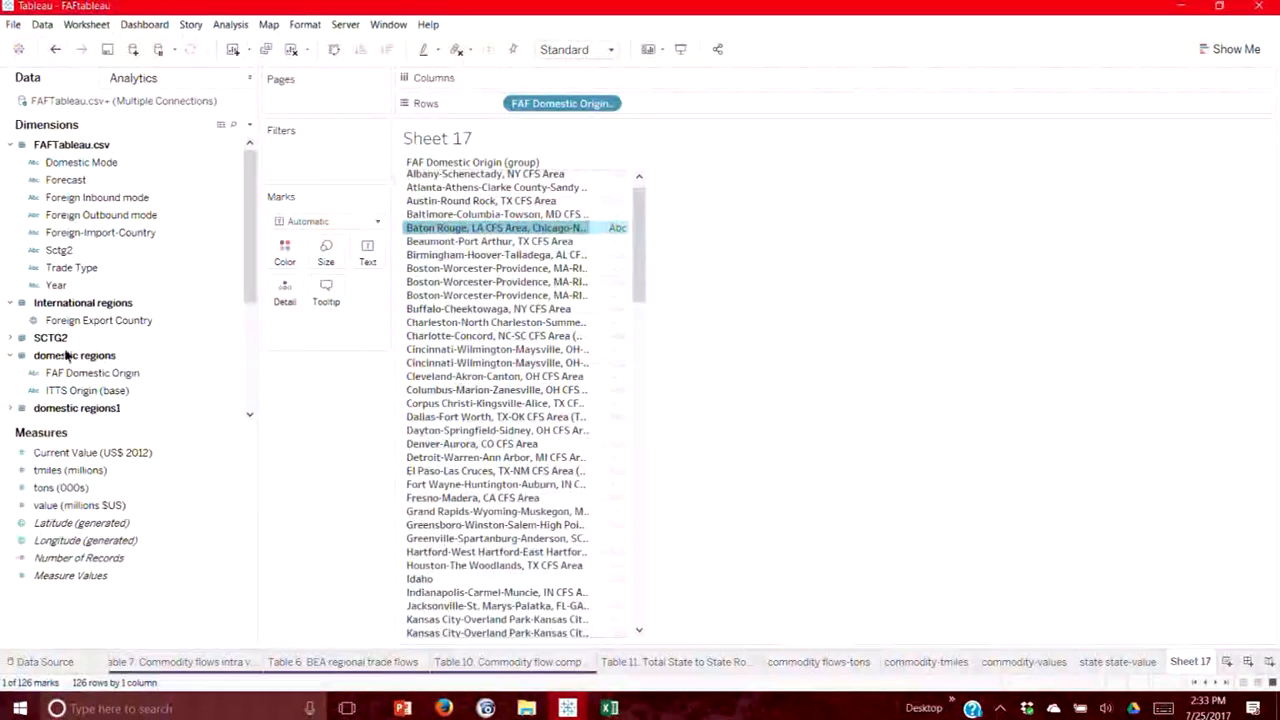
{"action": "scroll", "coordinate": [124, 287], "scroll_direction": "down", "scroll_amount": 1}
{"action": "scroll", "coordinate": [126, 290], "scroll_direction": "down", "scroll_amount": 3}
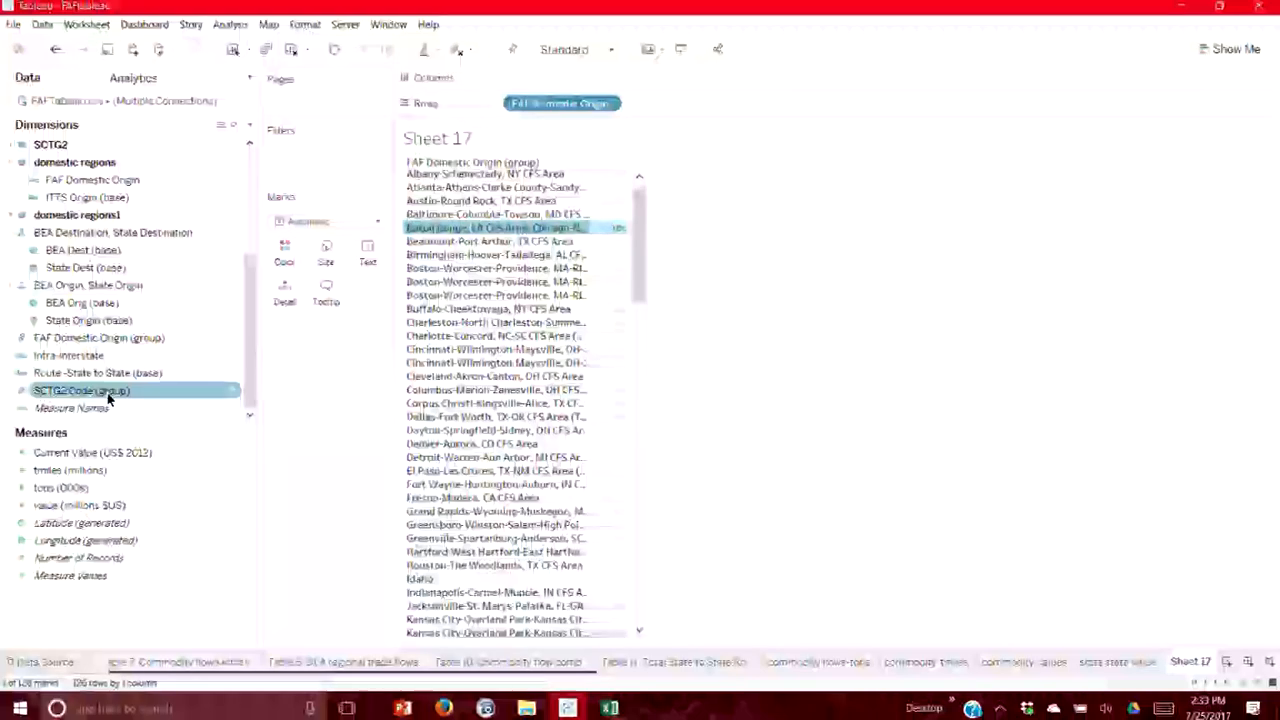
Set the alias of the grouped origin regions to "i55 corridor".
{"action": "right_click", "coordinate": [436, 229]}
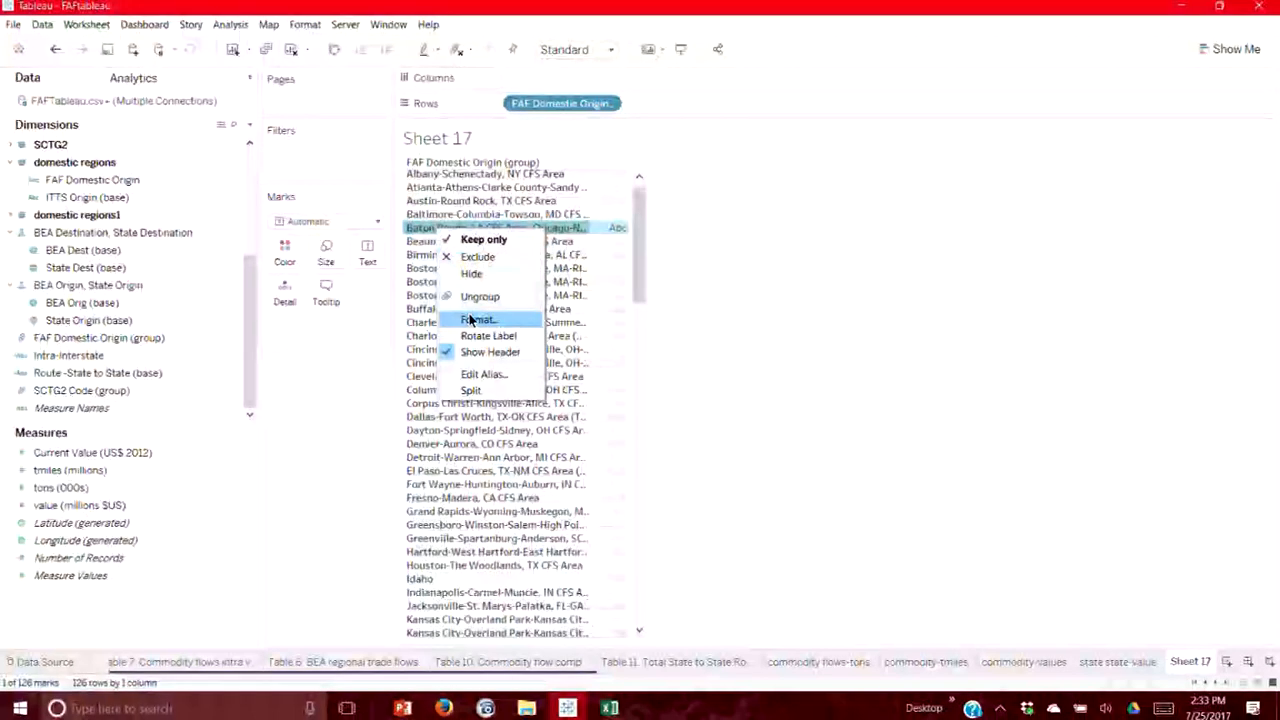
{"action": "left_click", "coordinate": [485, 374]}
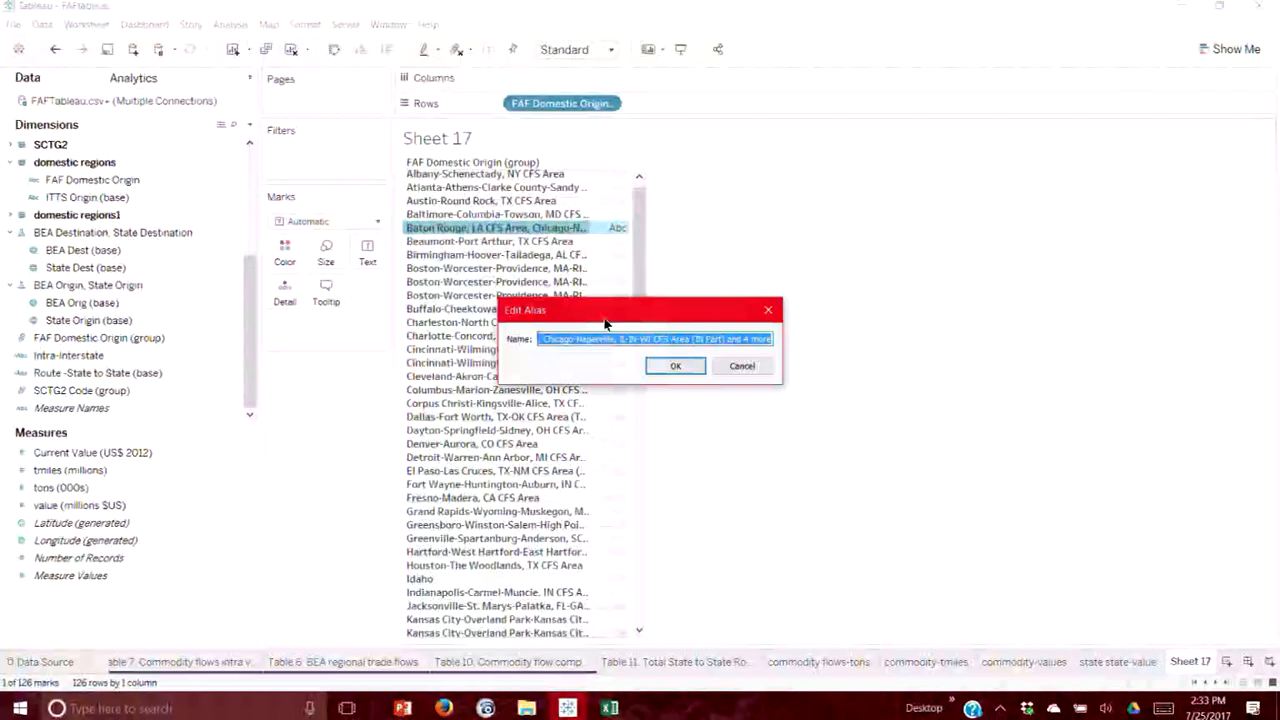
{"action": "type", "text": "Test"}
{"action": "key", "text": "BackSpace"}
{"action": "key", "text": "BackSpace"}
{"action": "key", "text": "BackSpace"}
{"action": "key", "text": "BackSpace"}
{"action": "type", "text": "i55 corrido"}
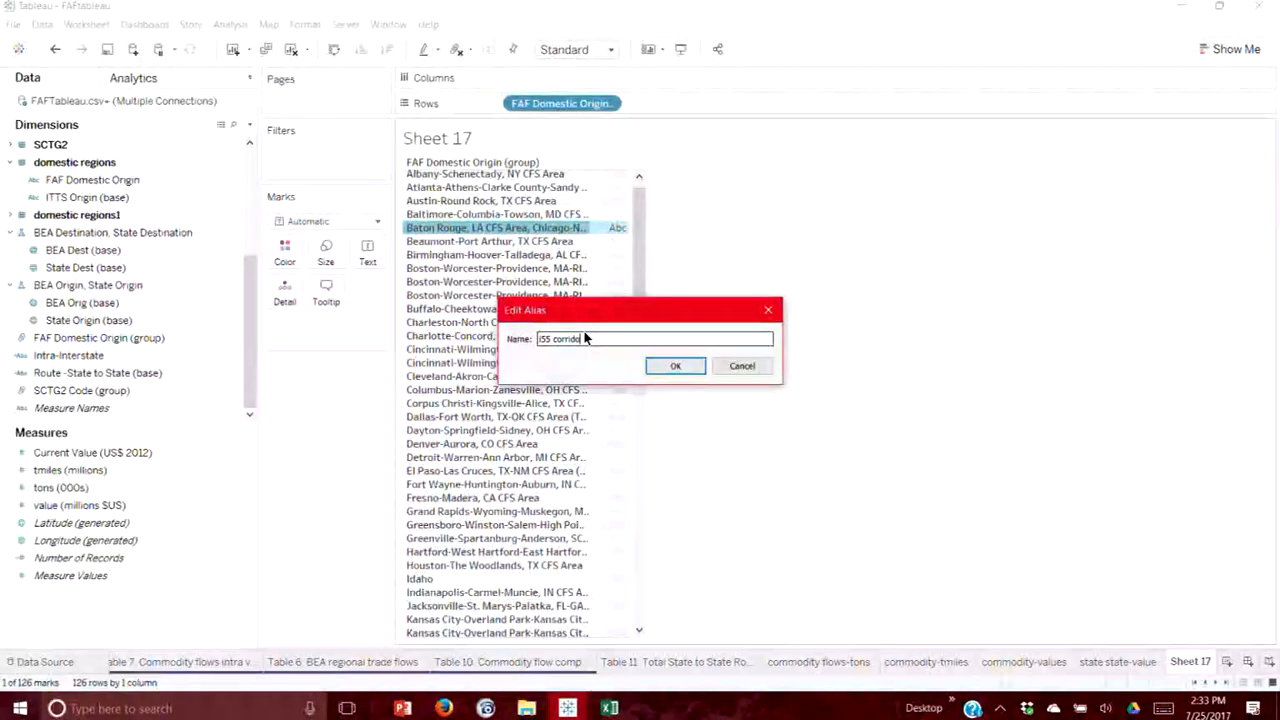
{"action": "type", "text": "r"}
{"action": "key", "text": "Return"}
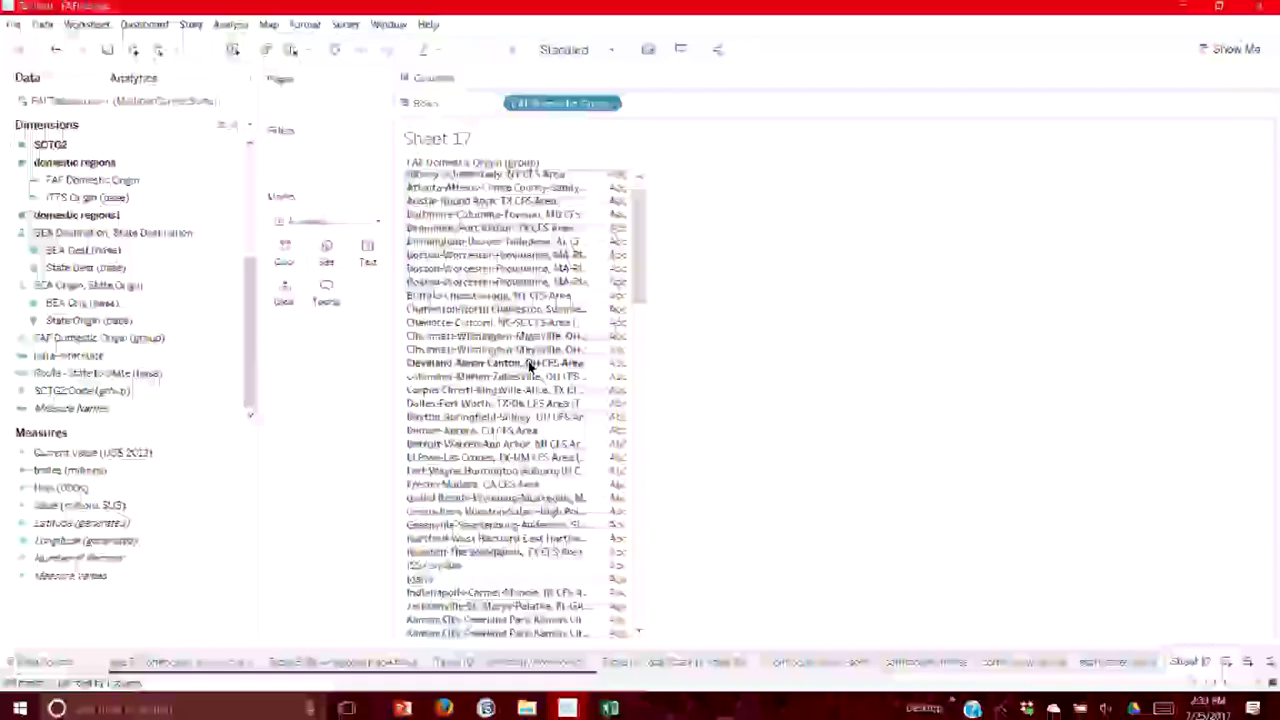
Try moving the i55 corridor row above the Greensboro-Winston-Salem region, and undo the reordering.
{"action": "scroll", "coordinate": [636, 231], "scroll_direction": "down", "scroll_amount": 5}
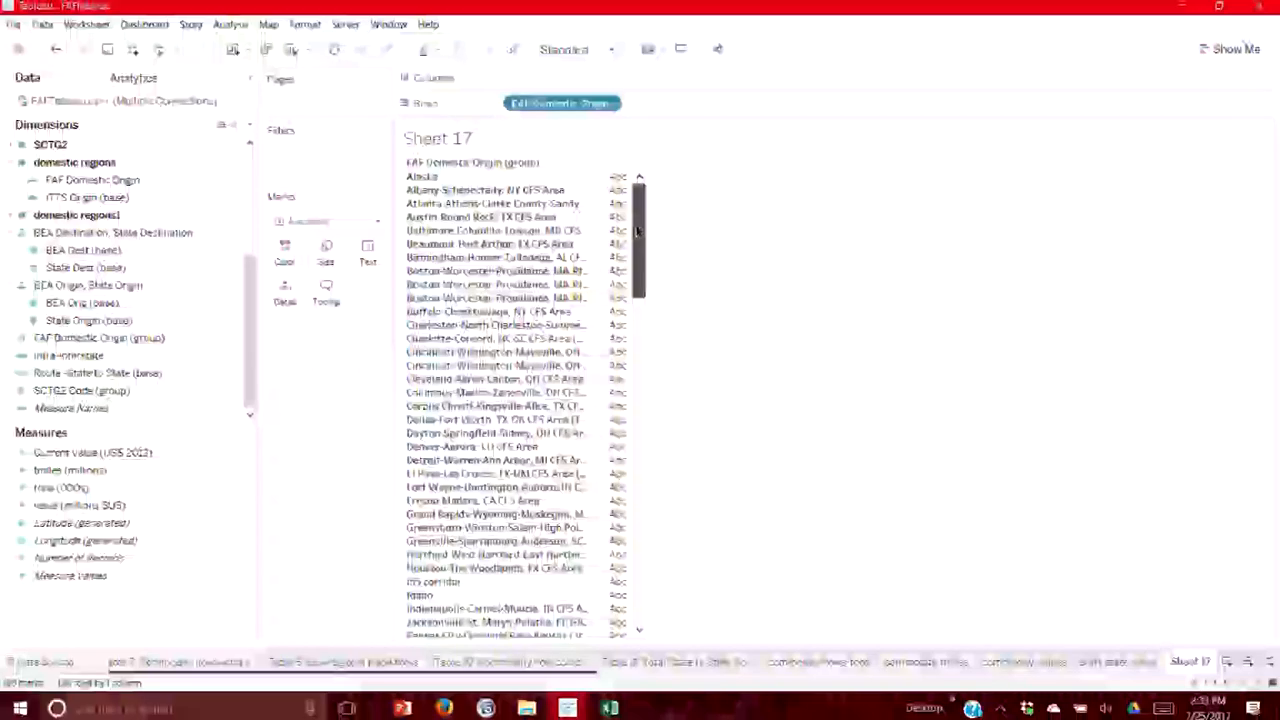
{"action": "left_click", "coordinate": [449, 392]}
{"action": "left_click_drag", "start_coordinate": [326, 177], "coordinate": [449, 334]}
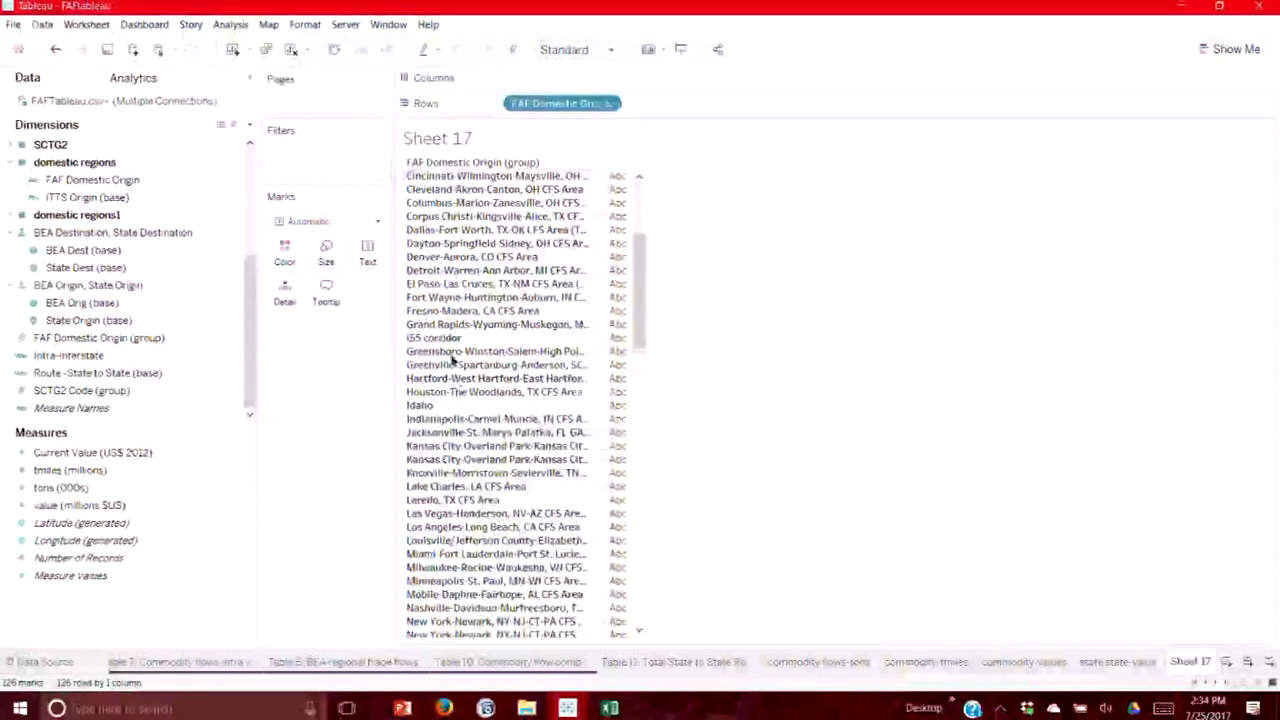
{"action": "scroll", "coordinate": [497, 391], "scroll_direction": "up", "scroll_amount": 4}
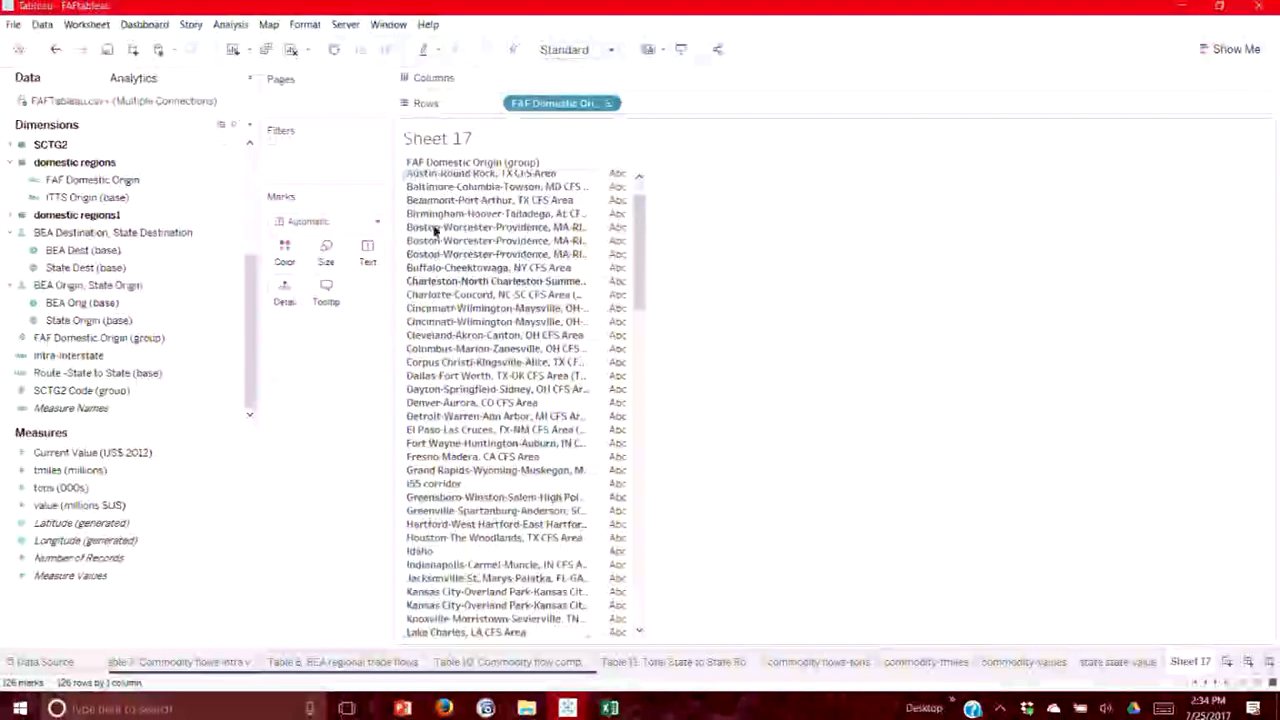
{"action": "left_click", "coordinate": [55, 49]}
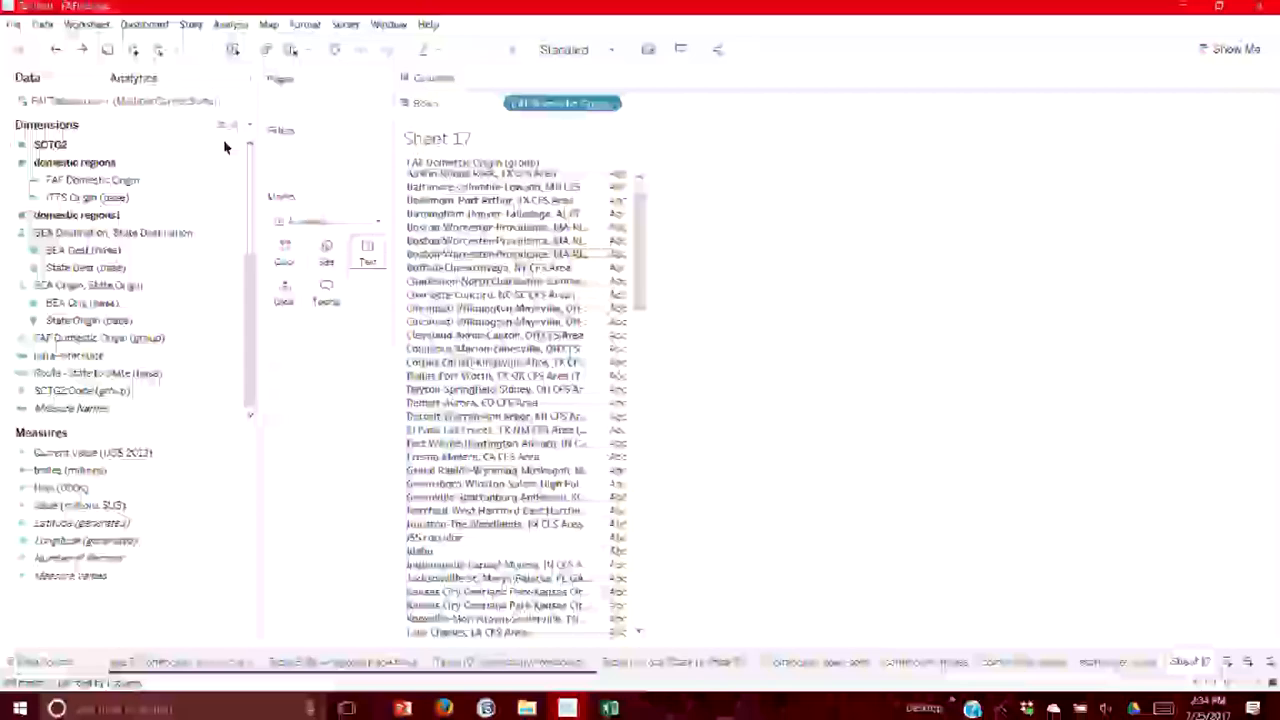
Keep only the i55 corridor group and break it down by Commodity Description in the rows.
{"action": "left_click", "coordinate": [448, 538]}
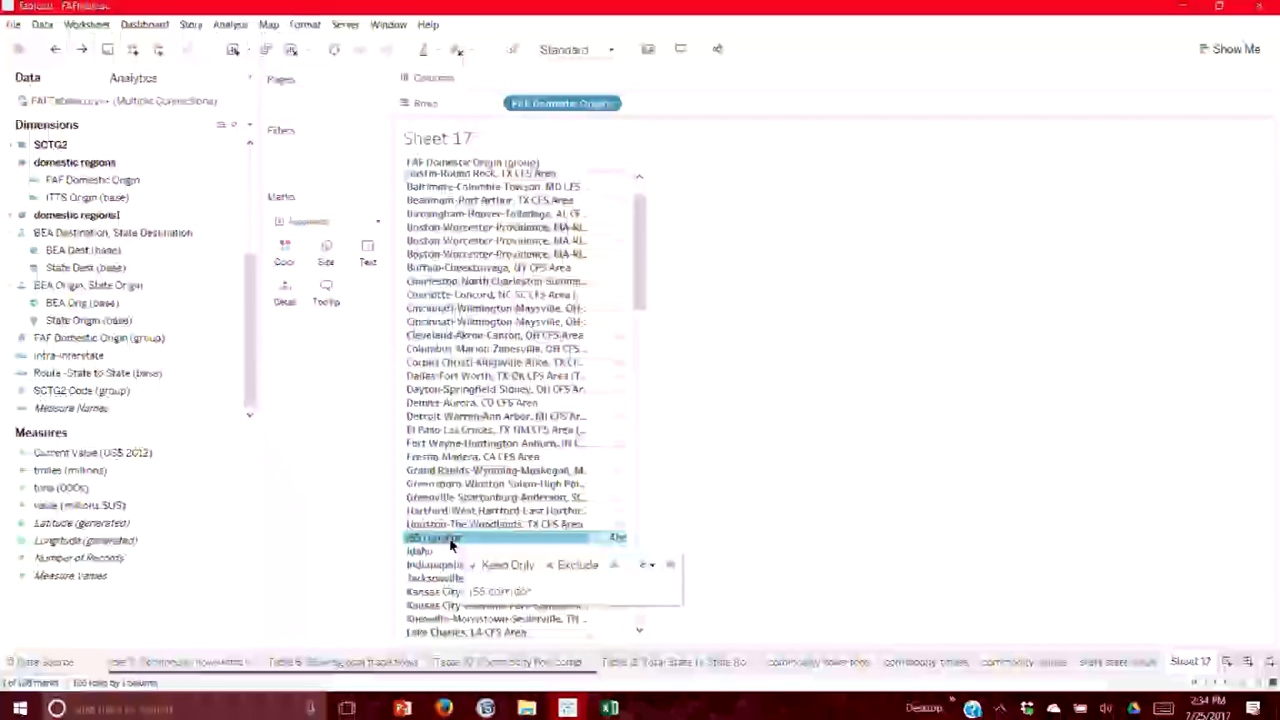
{"action": "left_click", "coordinate": [501, 566]}
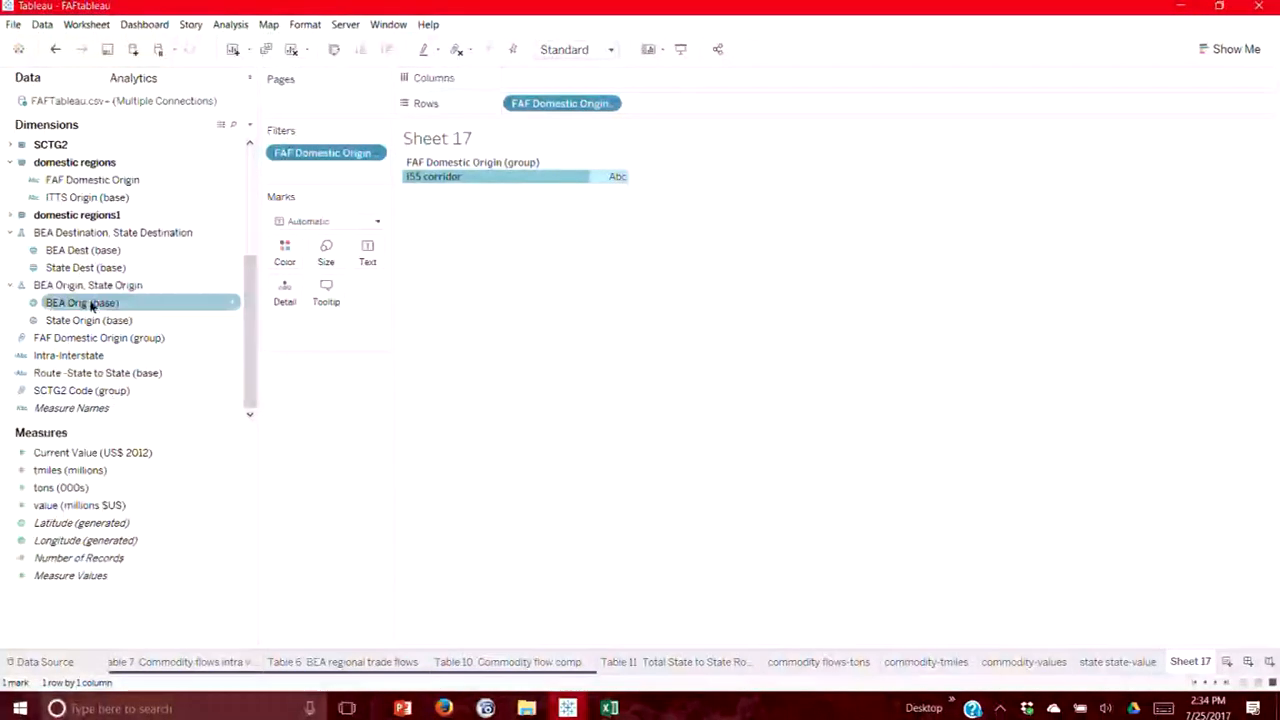
{"action": "left_click", "coordinate": [10, 144]}
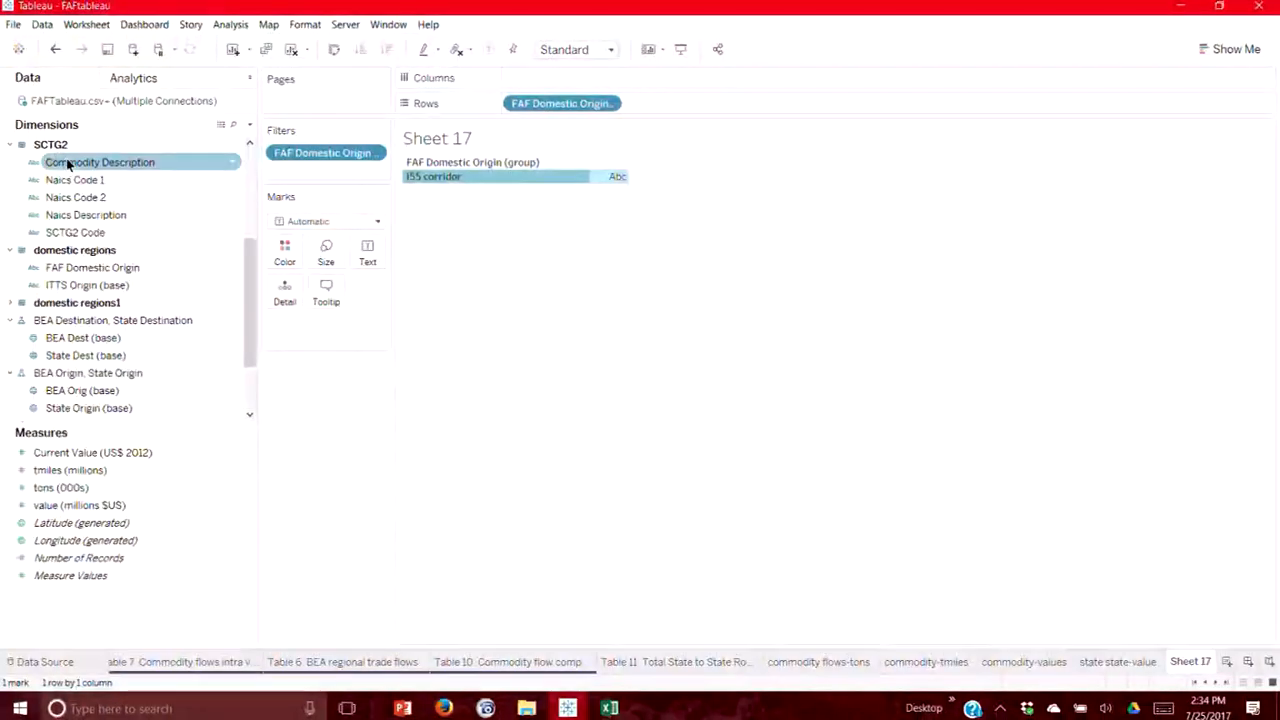
{"action": "left_click_drag", "start_coordinate": [66, 168], "coordinate": [648, 114]}
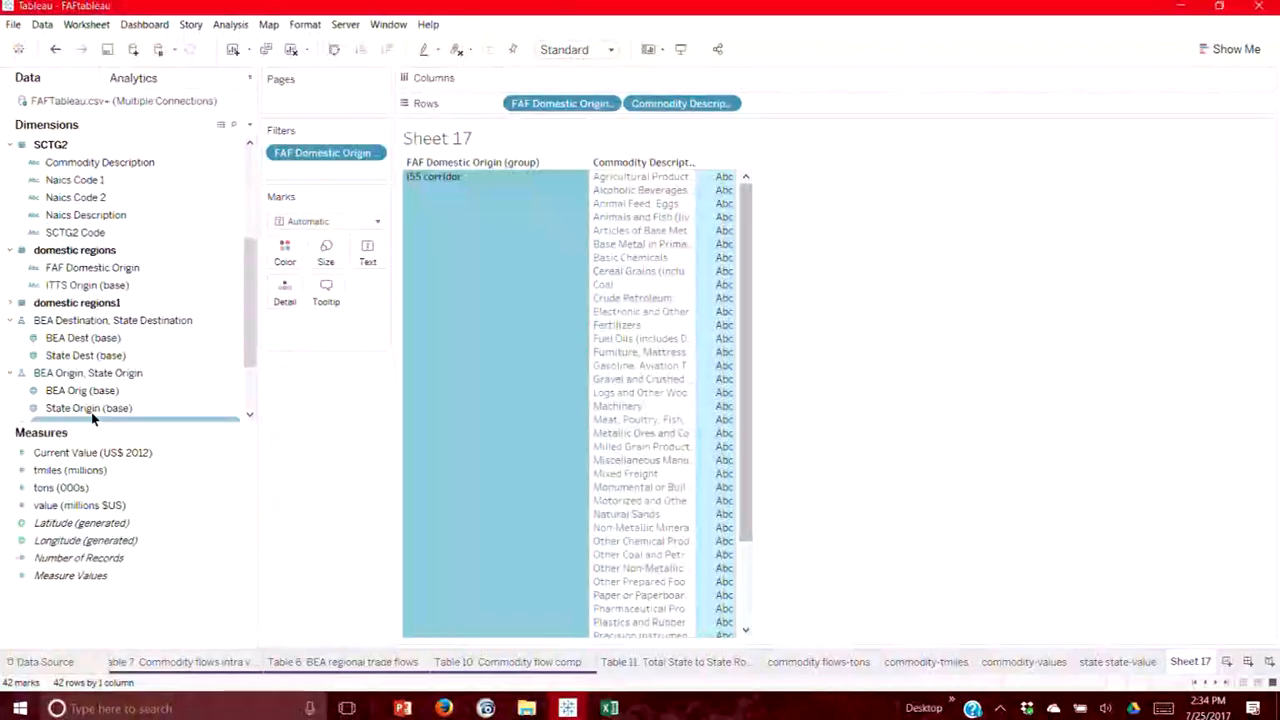
Show tons (000s) and value (millions $US) for each commodity, with both measures split into columns by Year.
{"action": "left_click_drag", "start_coordinate": [82, 485], "coordinate": [651, 234]}
{"action": "mouse_move", "coordinate": [80, 505]}
{"action": "left_mouse_down"}
{"action": "mouse_move", "coordinate": [186, 509]}
{"action": "mouse_move", "coordinate": [720, 425]}
{"action": "mouse_move", "coordinate": [731, 437]}
{"action": "left_mouse_up"}
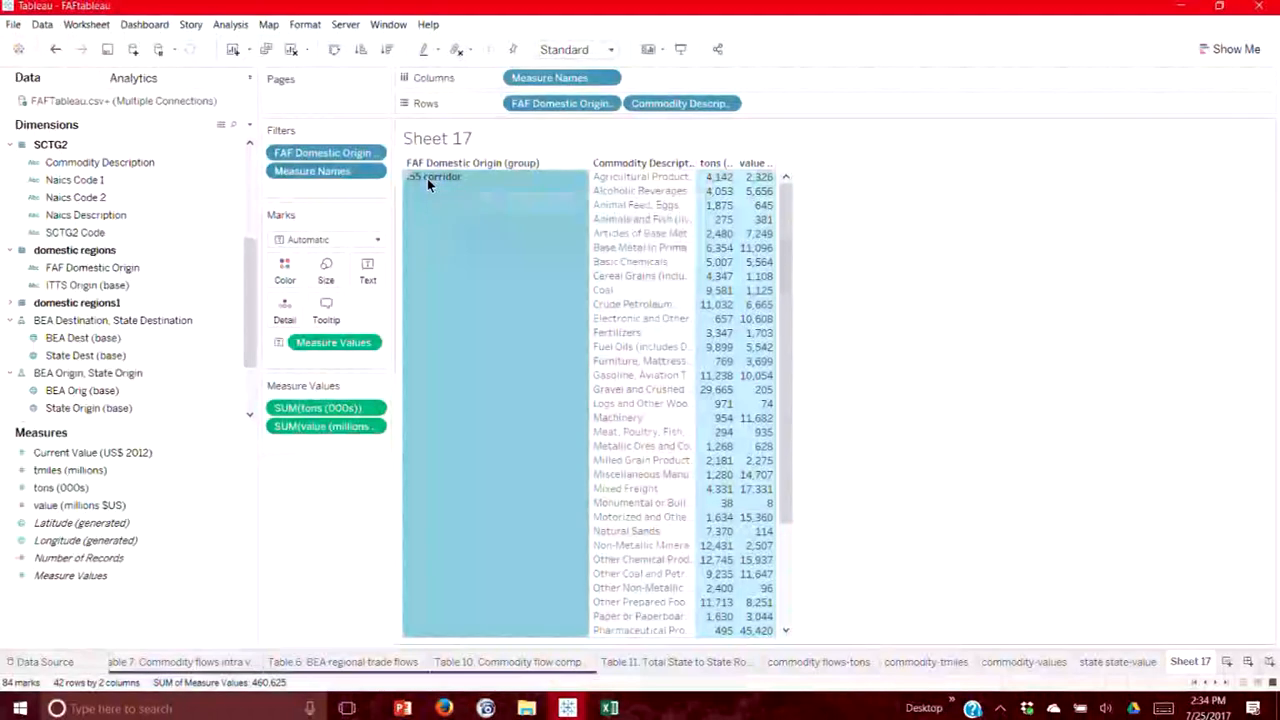
{"action": "mouse_move", "coordinate": [427, 178]}
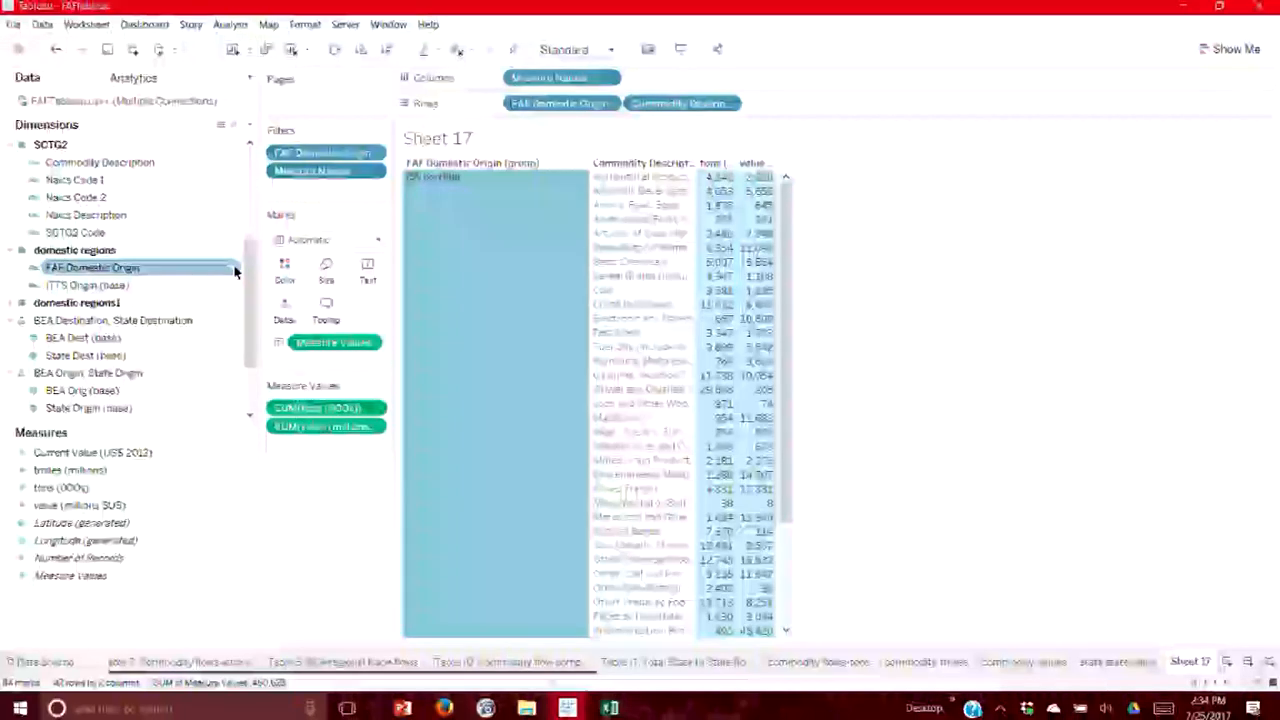
{"action": "scroll", "coordinate": [115, 265], "scroll_direction": "up", "scroll_amount": 4}
{"action": "left_click_drag", "start_coordinate": [113, 265], "coordinate": [704, 87]}
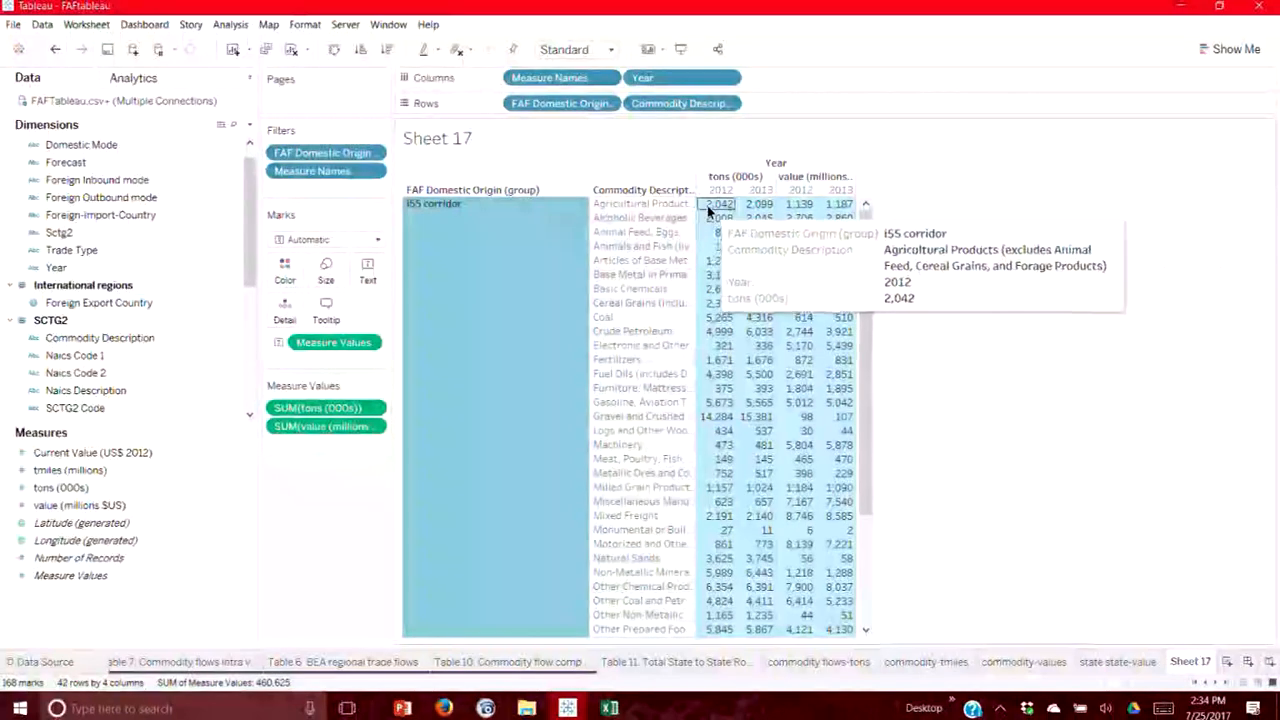
{"action": "left_click", "coordinate": [501, 237]}
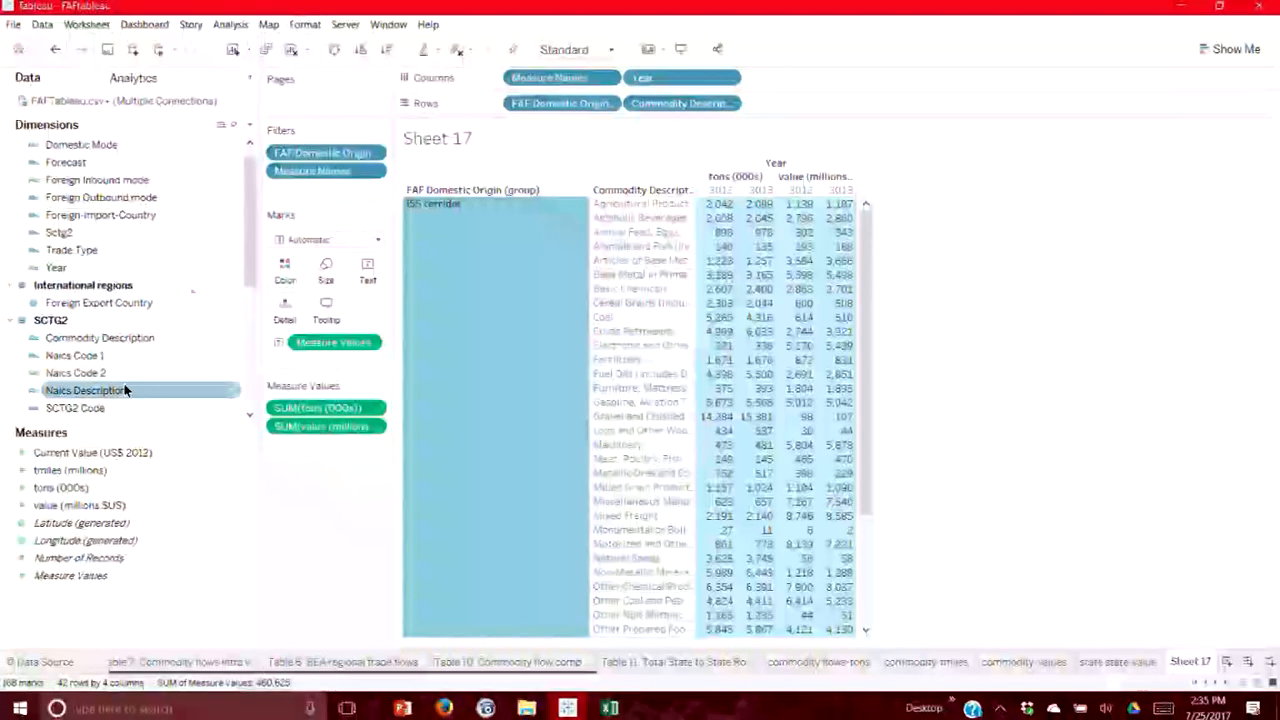
{"action": "left_click_drag", "start_coordinate": [252, 268], "coordinate": [247, 347]}
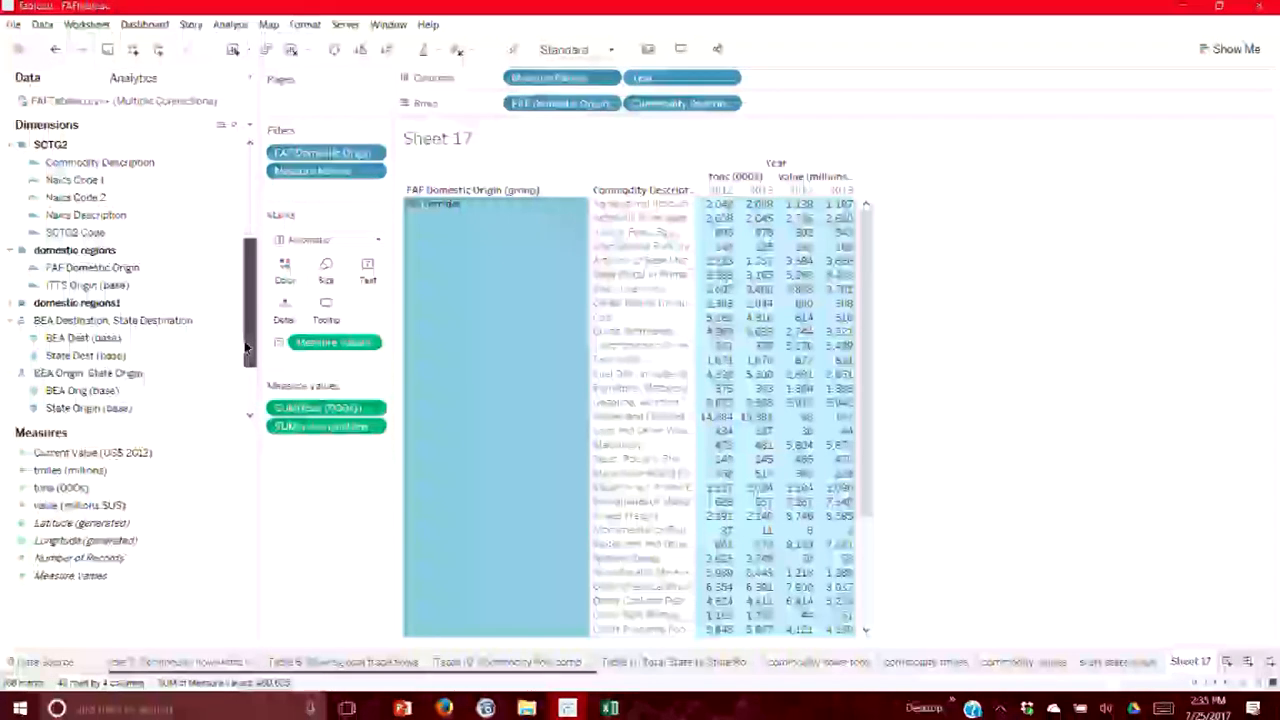
Break each commodity in the i55 corridor table down by FAF Domestic Origin in the rows.
{"action": "left_click_drag", "start_coordinate": [247, 347], "coordinate": [282, 214]}
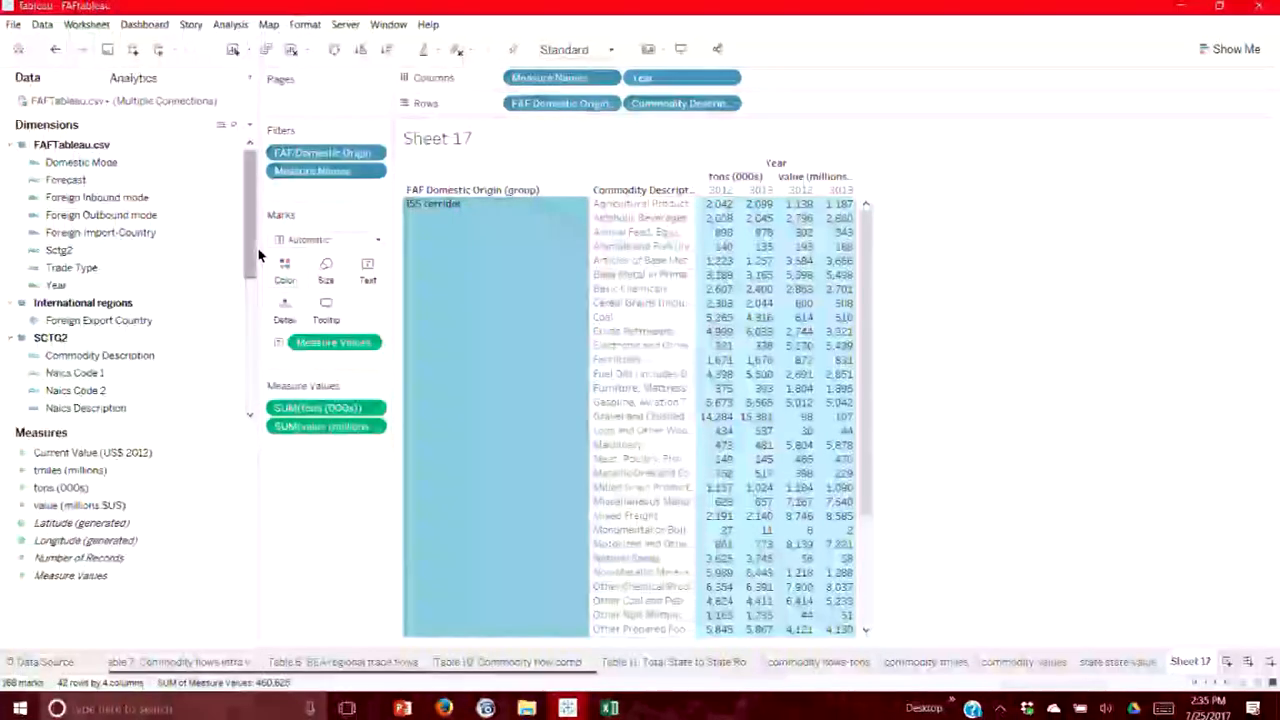
{"action": "left_click_drag", "start_coordinate": [247, 262], "coordinate": [689, 262]}
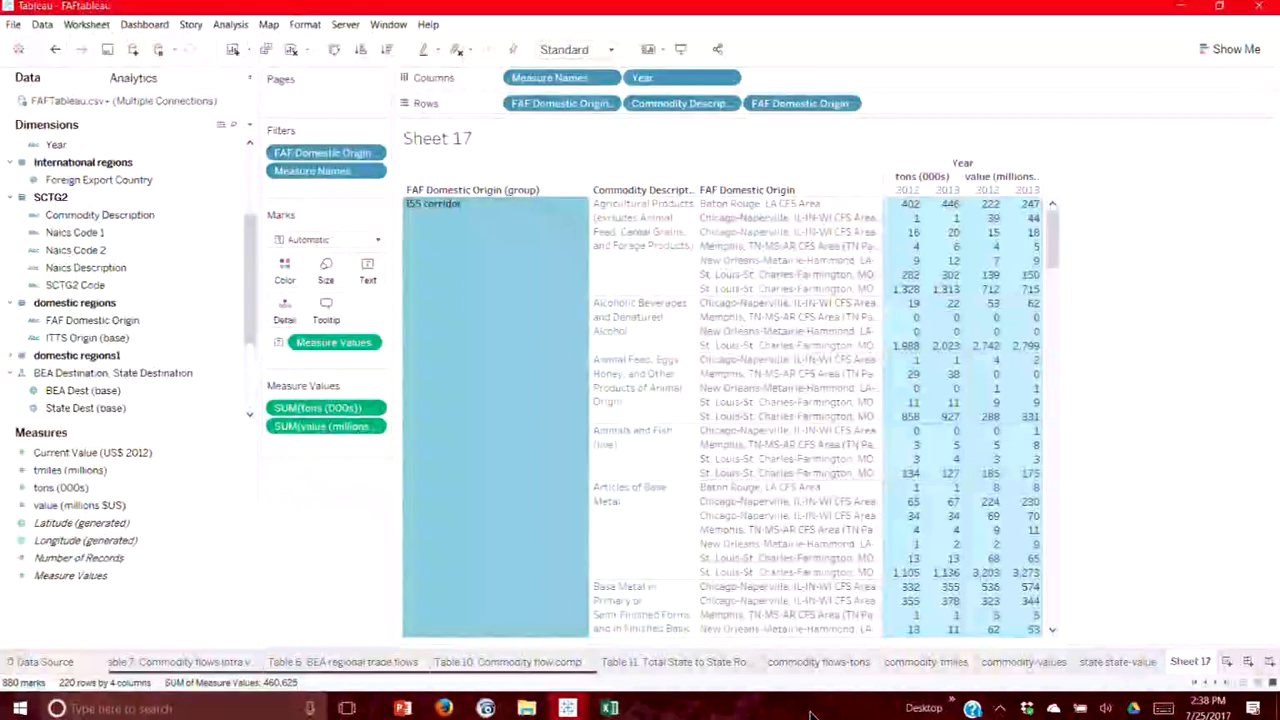
{"action": "left_click", "coordinate": [13, 24]}
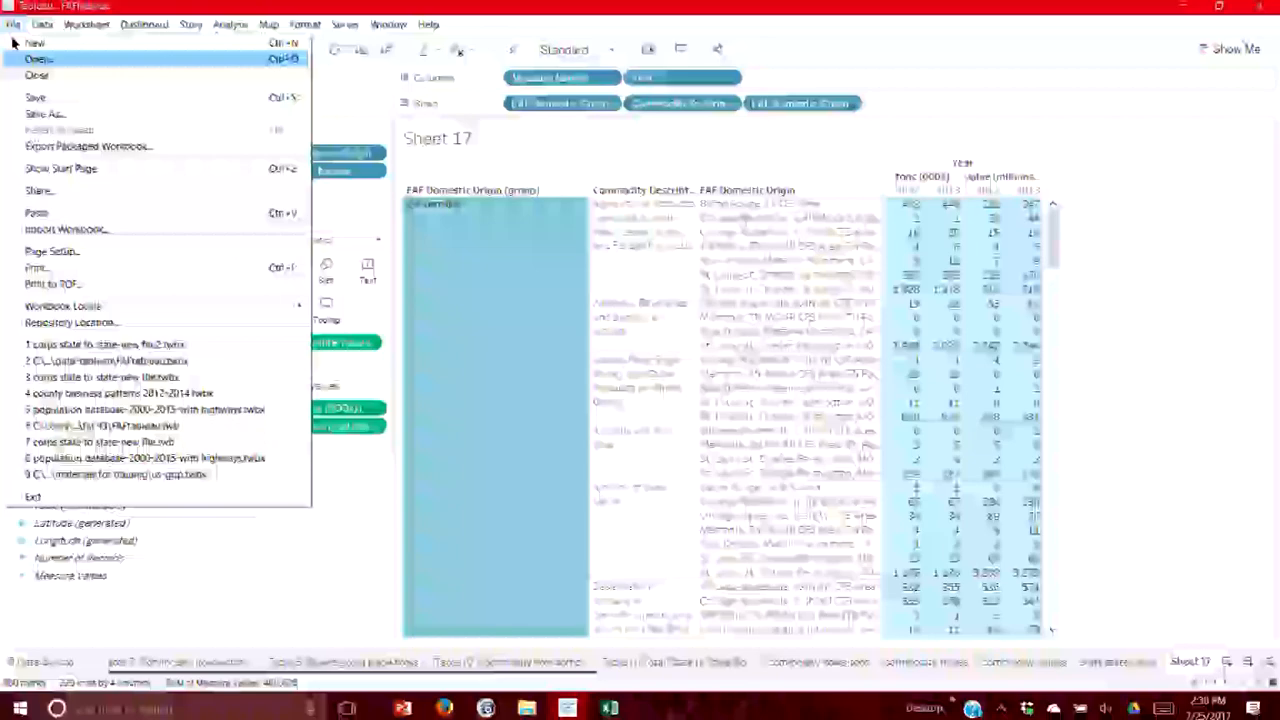
{"action": "left_click", "coordinate": [1134, 325]}
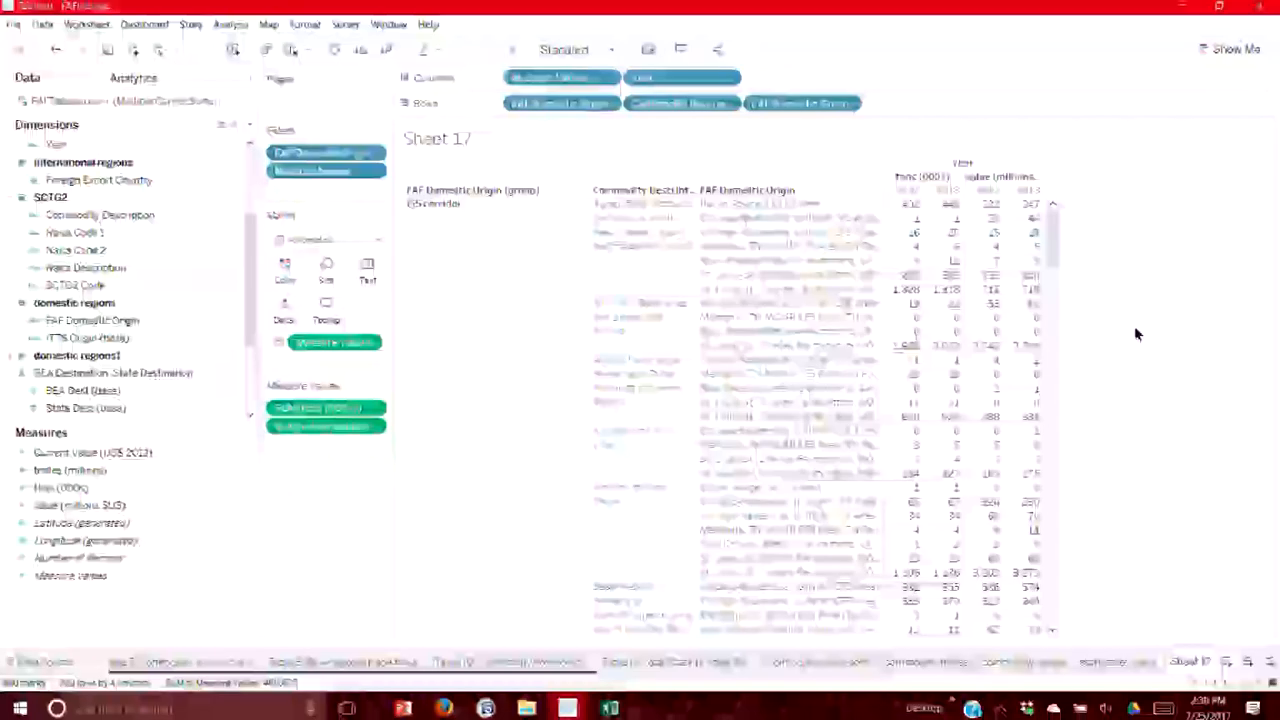
Duplicate Sheet 17 and remove Commodity Description from the rows of the copy.
{"action": "right_click", "coordinate": [1183, 657]}
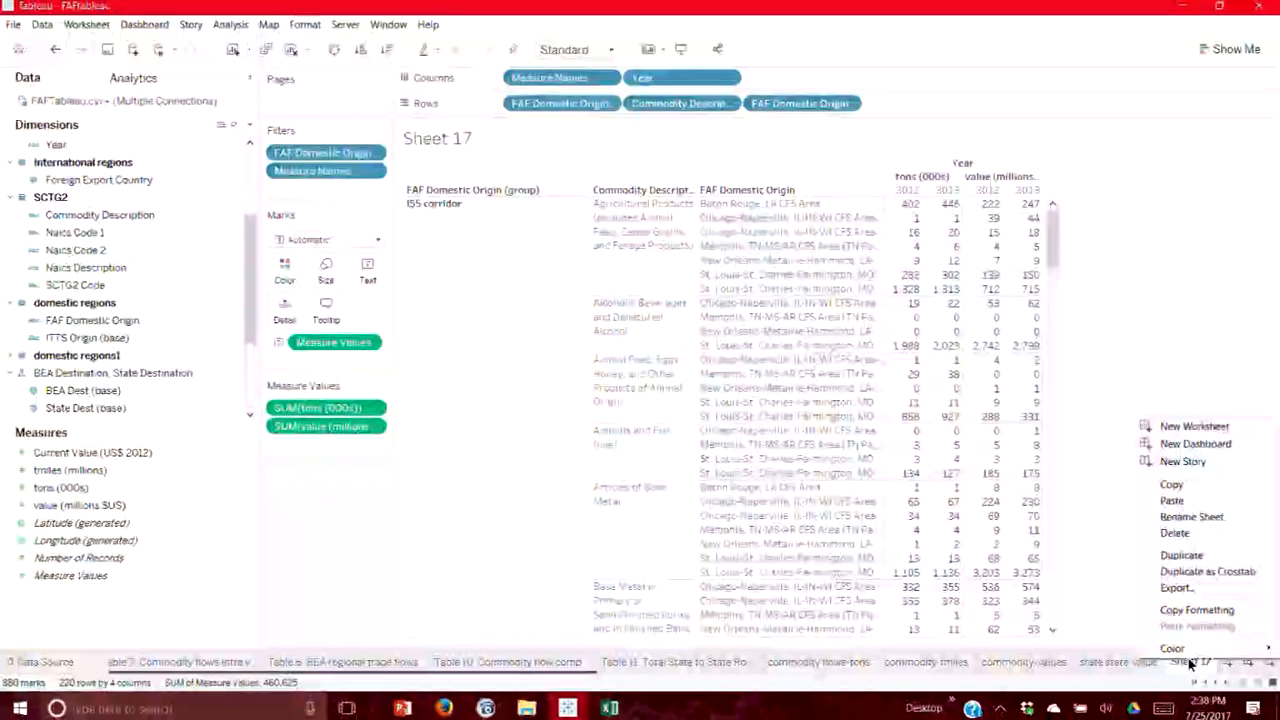
{"action": "left_click", "coordinate": [1177, 555]}
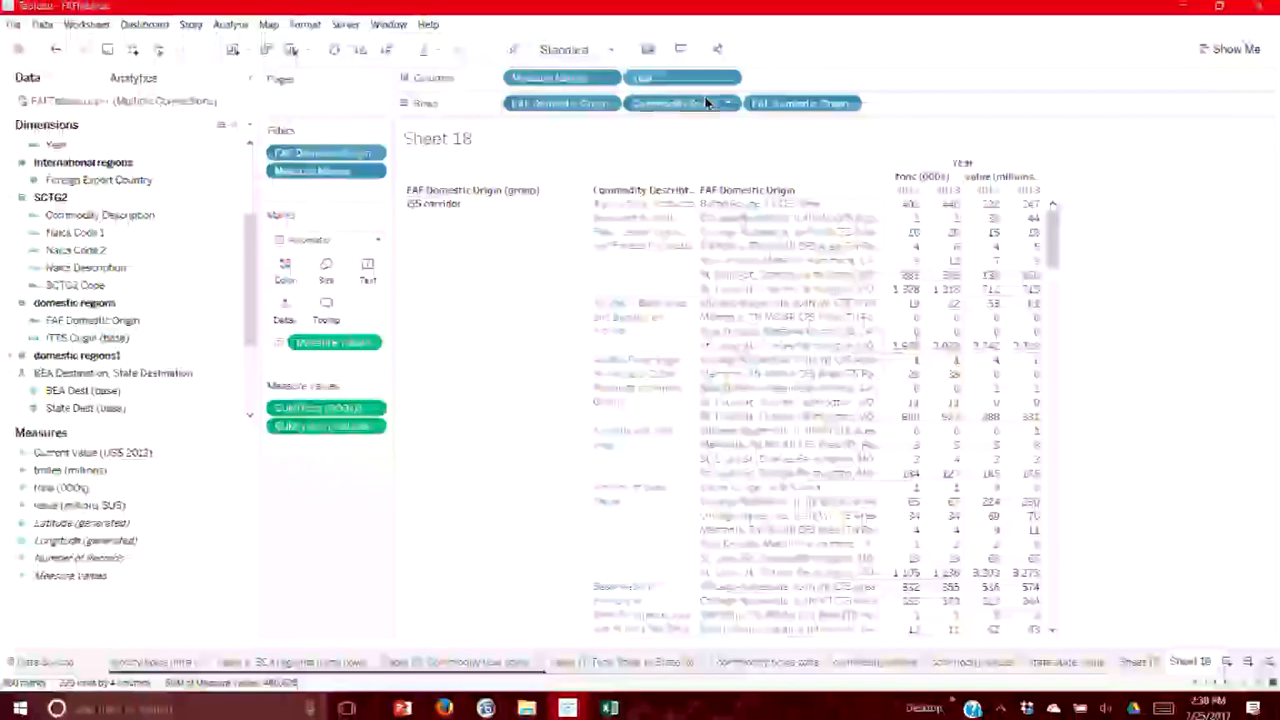
{"action": "left_click", "coordinate": [727, 104]}
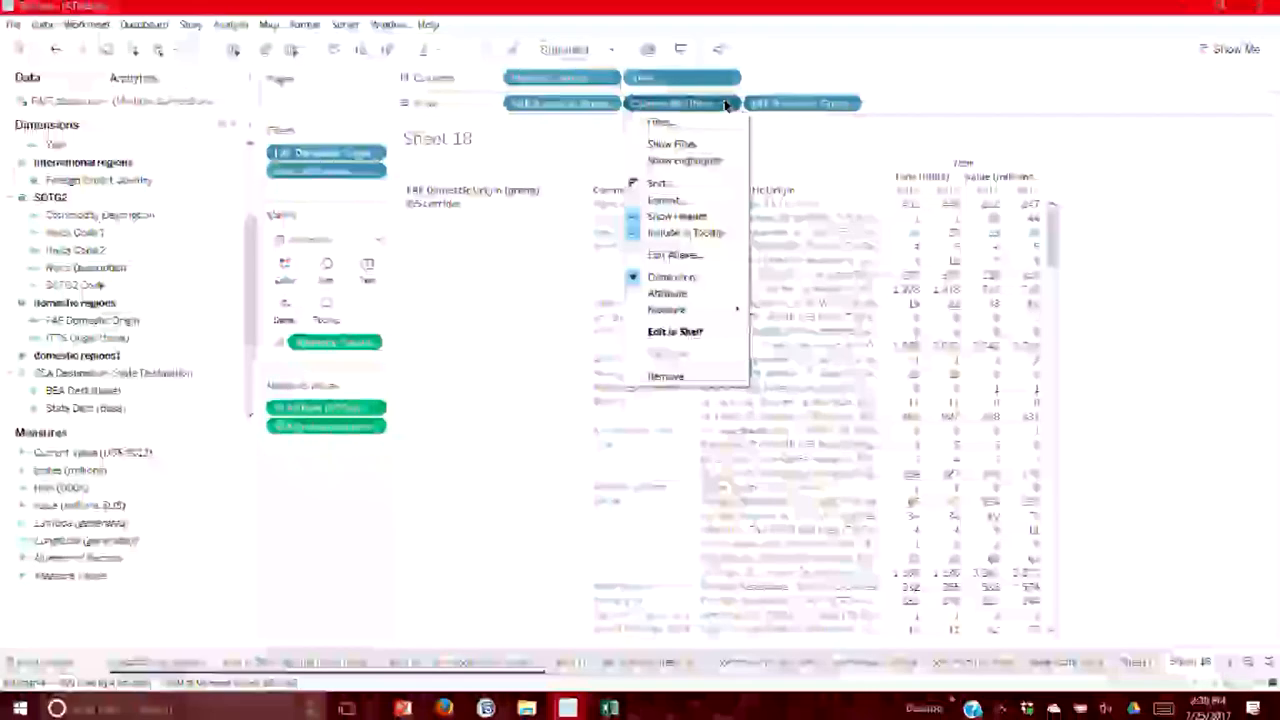
{"action": "left_click", "coordinate": [668, 375]}
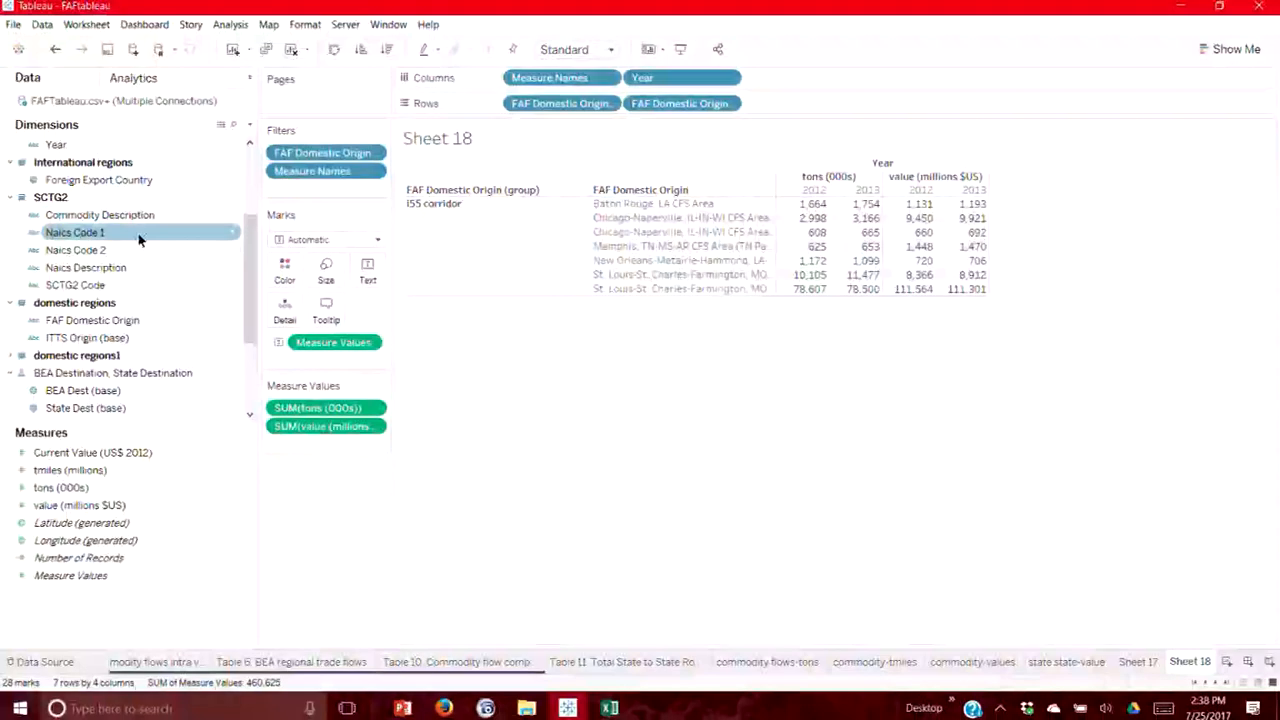
Split each FAF Domestic Origin by Domestic Mode in the rows and look through the resulting table.
{"action": "left_click_drag", "start_coordinate": [251, 248], "coordinate": [234, 163]}
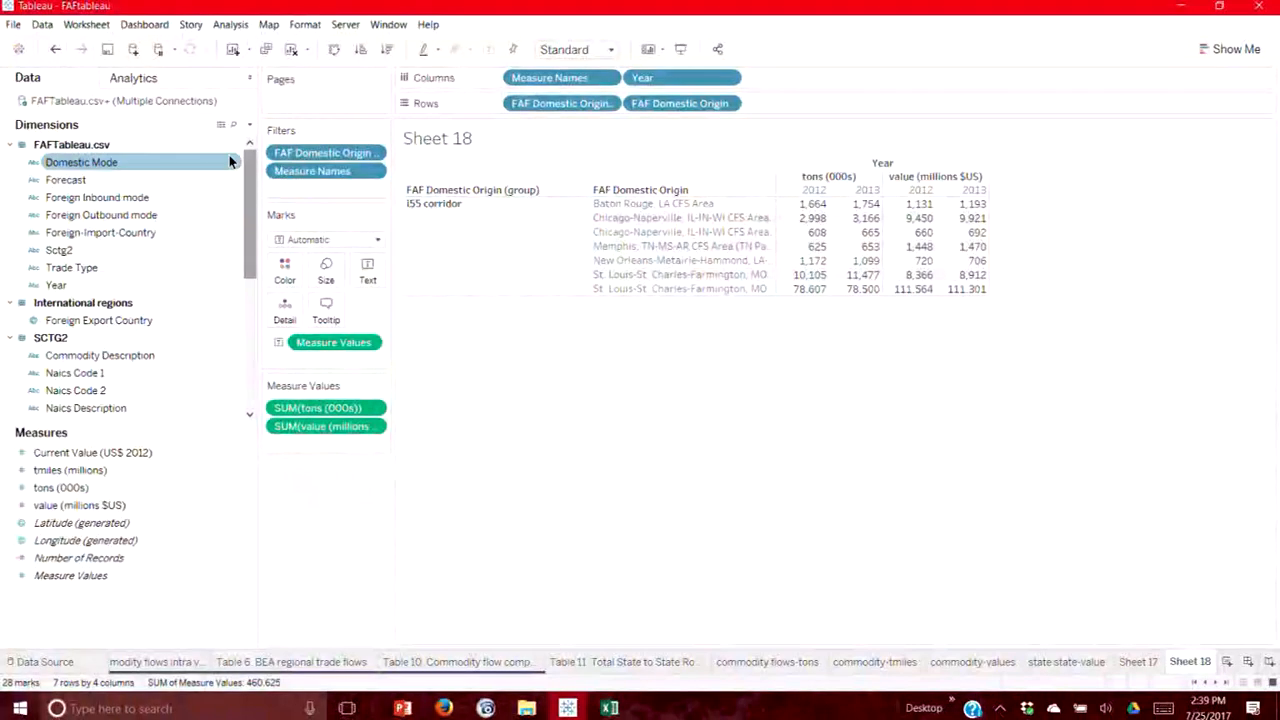
{"action": "left_click", "coordinate": [120, 157]}
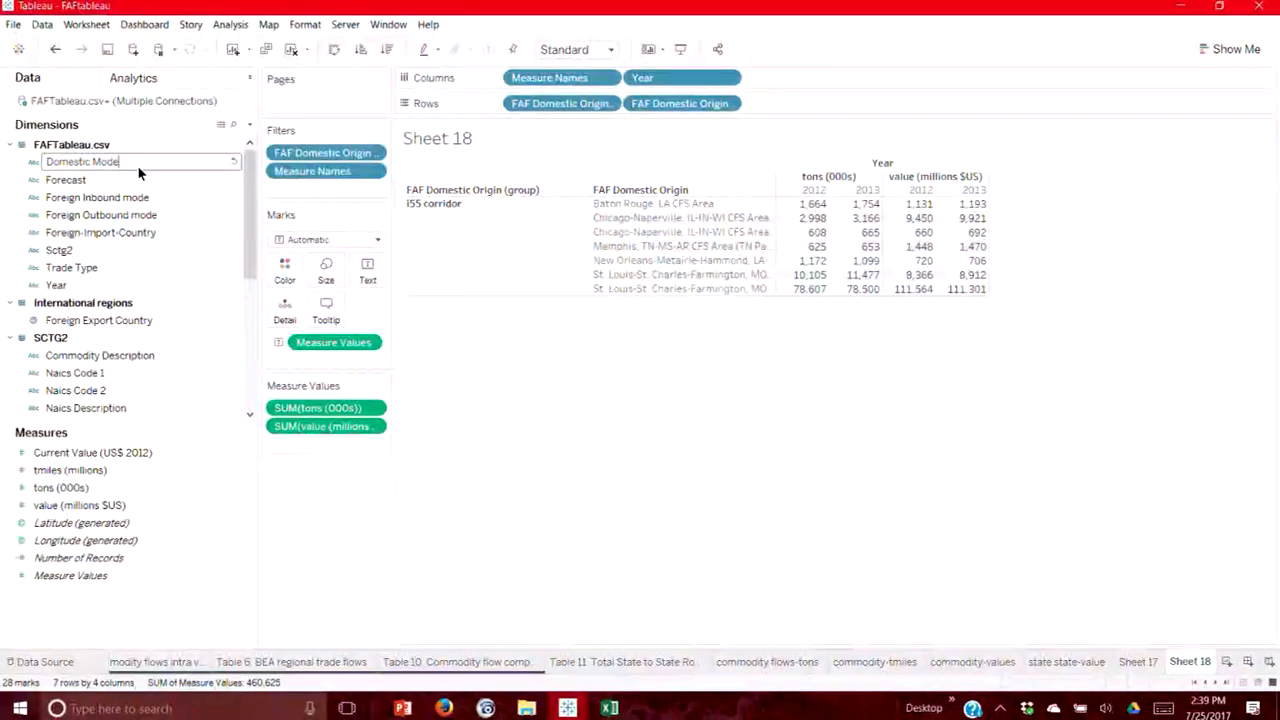
{"action": "key", "text": "Return"}
{"action": "left_click_drag", "start_coordinate": [148, 161], "coordinate": [772, 219]}
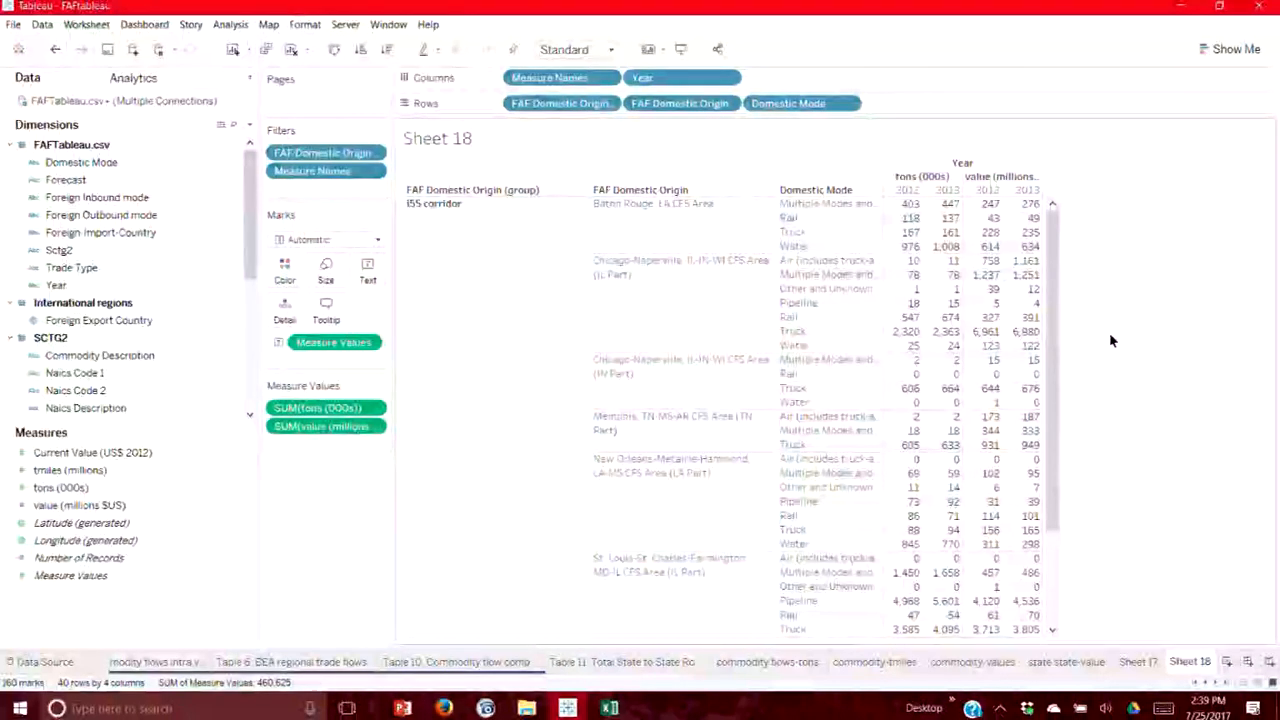
{"action": "scroll", "coordinate": [1105, 360], "scroll_direction": "down", "scroll_amount": 1}
{"action": "scroll", "coordinate": [1163, 384], "scroll_direction": "down", "scroll_amount": 1}
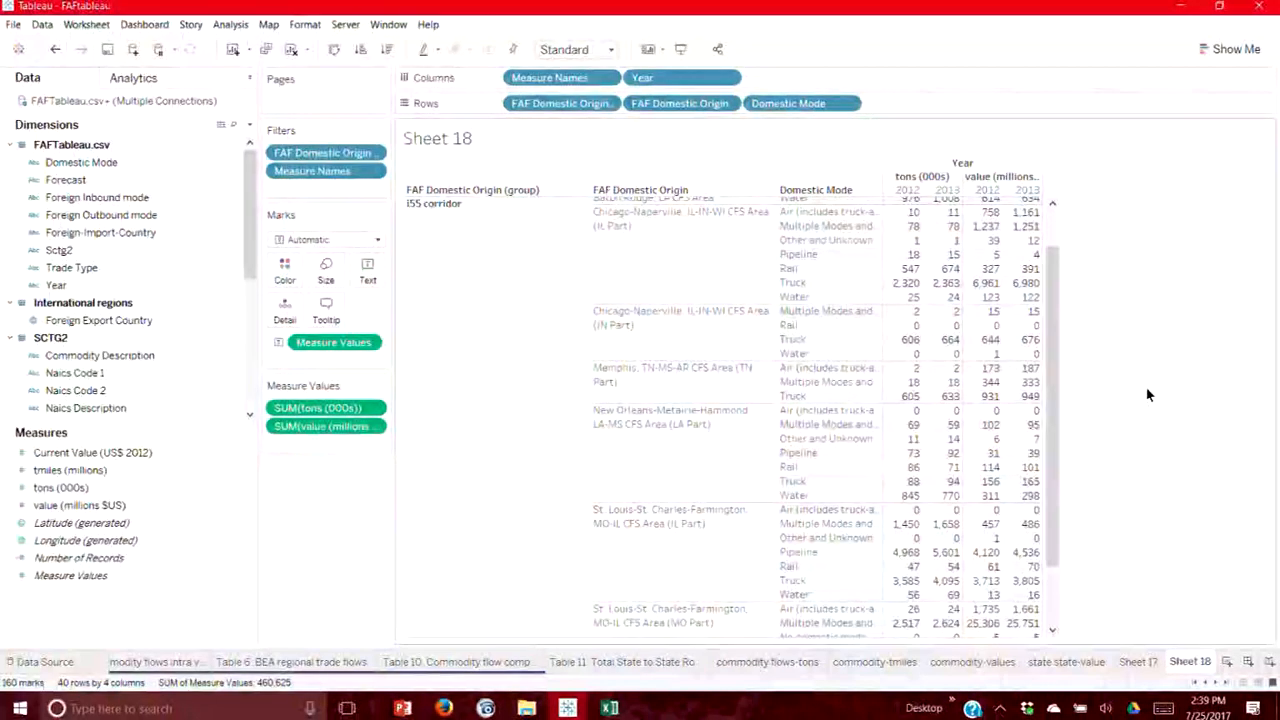
{"action": "scroll", "coordinate": [1148, 395], "scroll_direction": "up", "scroll_amount": 2}
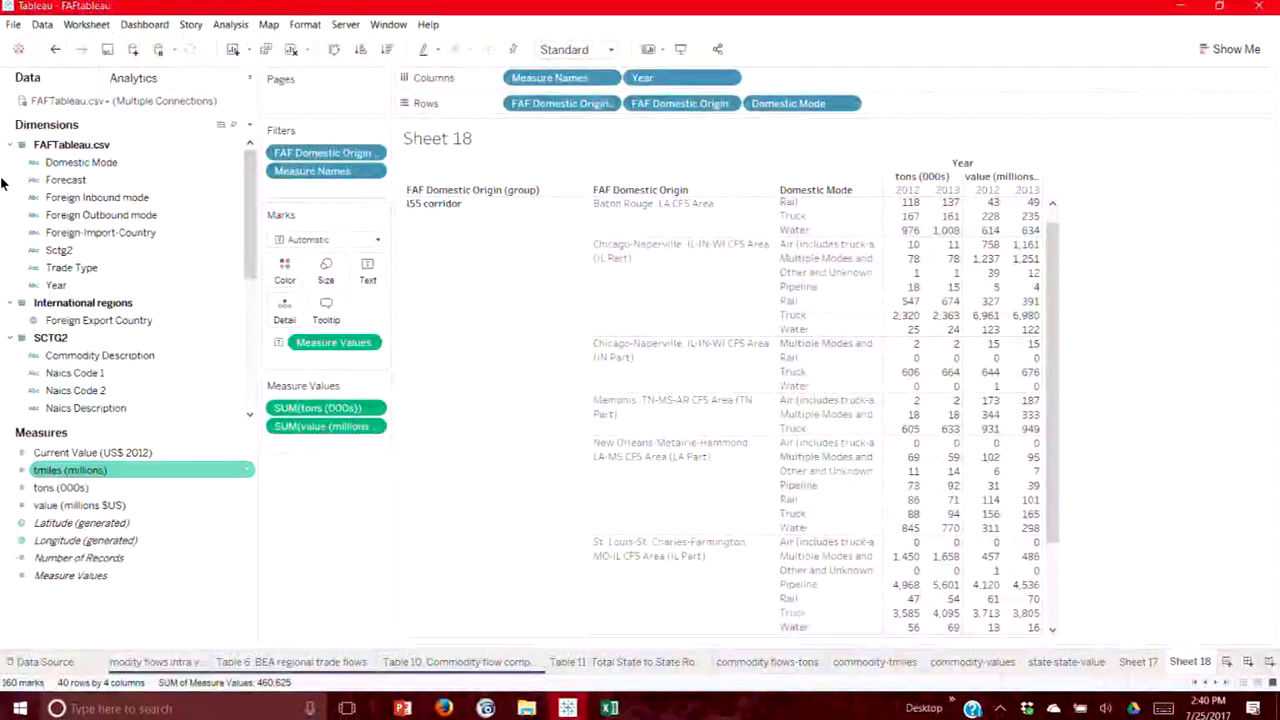
Find the destination fields among the dimensions and add State Dest (base) to the rows between FAF Domestic Origin and Domestic Mode.
{"action": "left_click", "coordinate": [184, 270]}
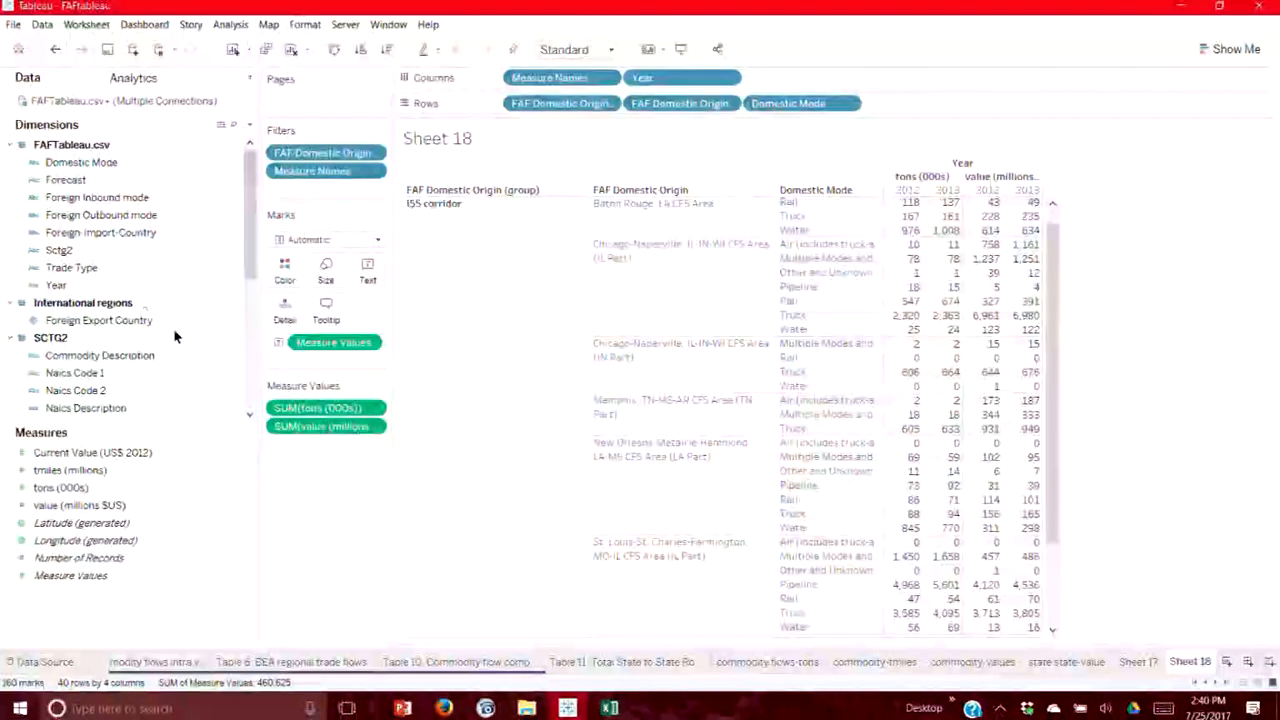
{"action": "scroll", "coordinate": [250, 408], "scroll_direction": "down", "scroll_amount": 4}
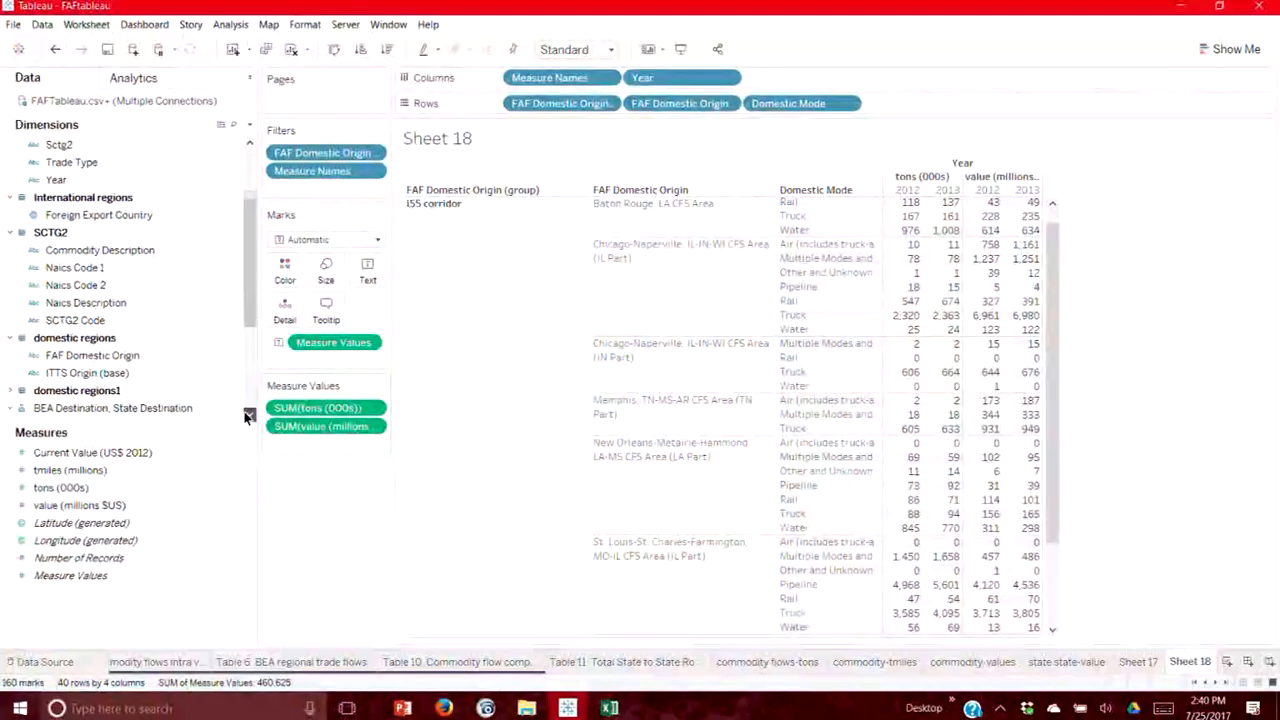
{"action": "left_click", "coordinate": [248, 417]}
{"action": "left_click", "coordinate": [248, 417]}
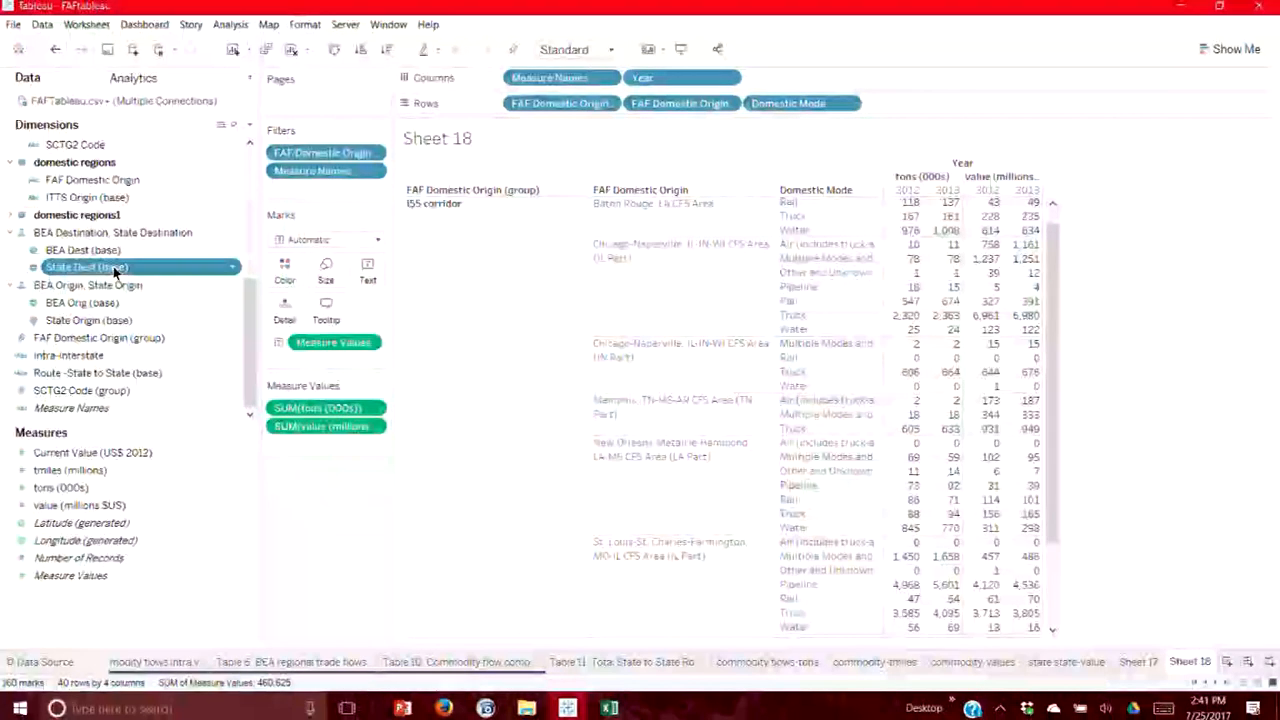
{"action": "left_click", "coordinate": [104, 252]}
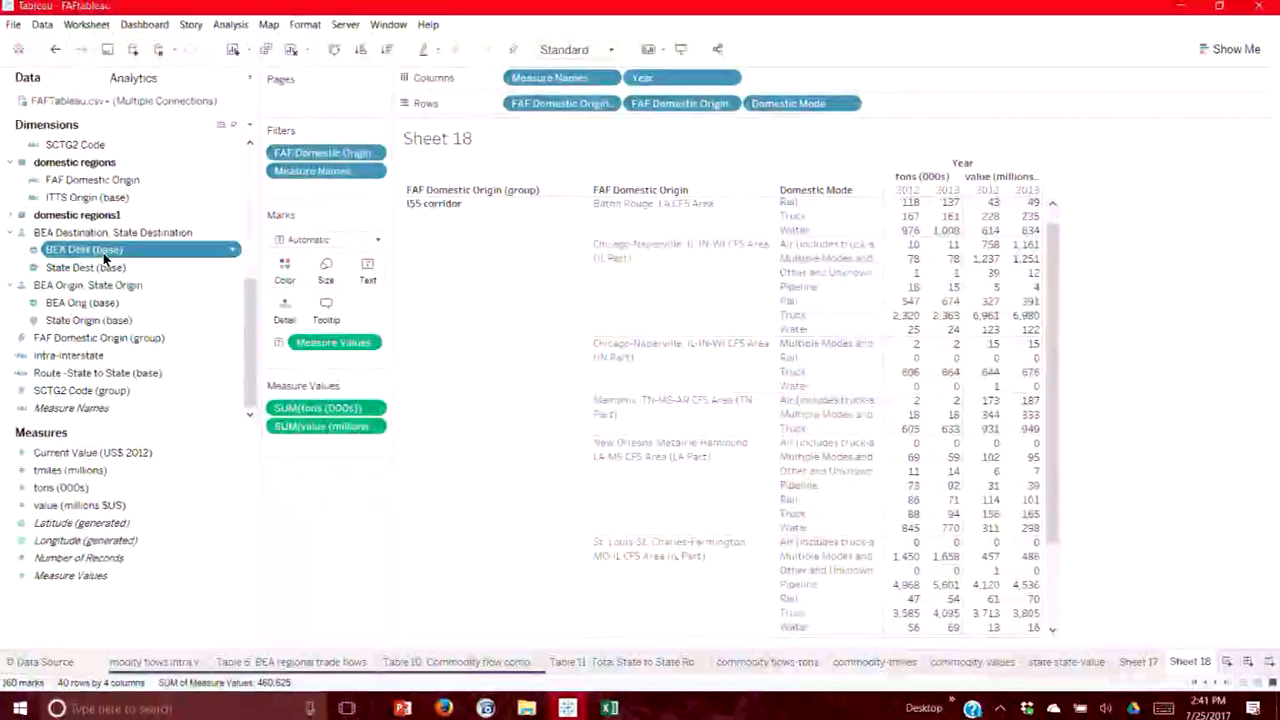
{"action": "left_click", "coordinate": [105, 266], "text": "ctrl"}
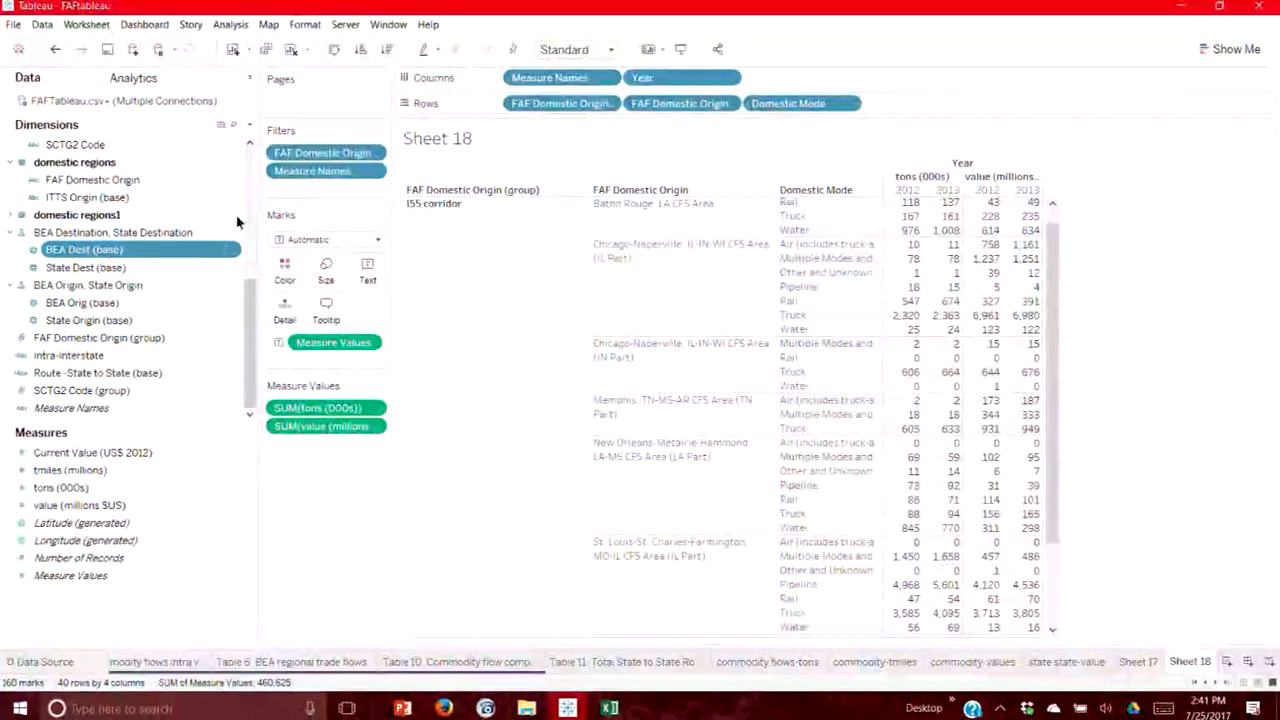
{"action": "scroll", "coordinate": [250, 145], "scroll_direction": "up", "scroll_amount": 7}
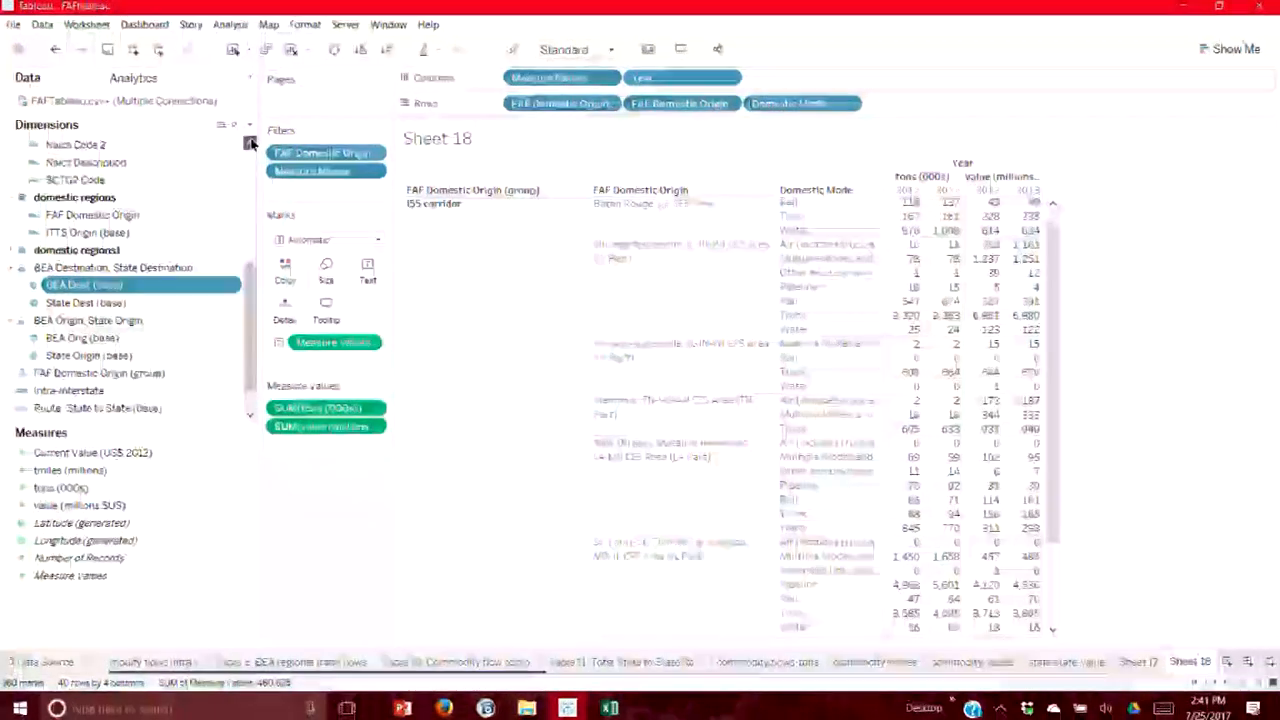
{"action": "scroll", "coordinate": [250, 145], "scroll_direction": "up", "scroll_amount": 5}
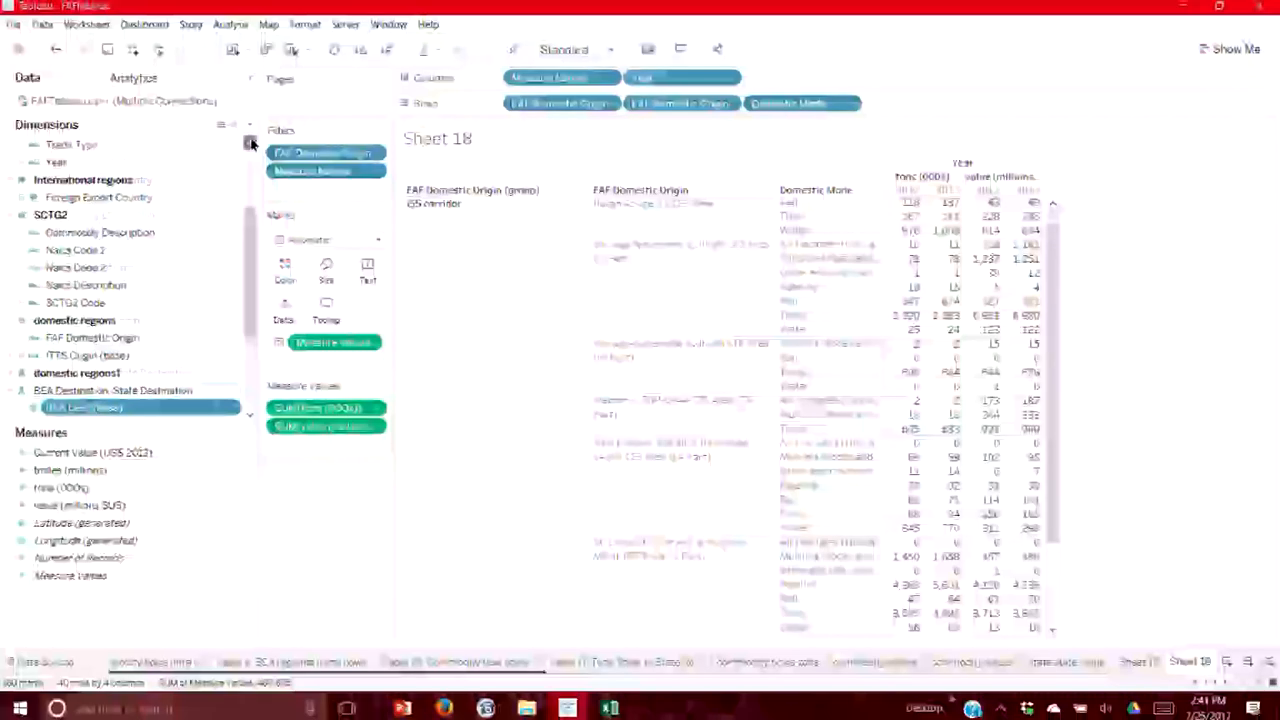
{"action": "scroll", "coordinate": [250, 145], "scroll_direction": "up", "scroll_amount": 4}
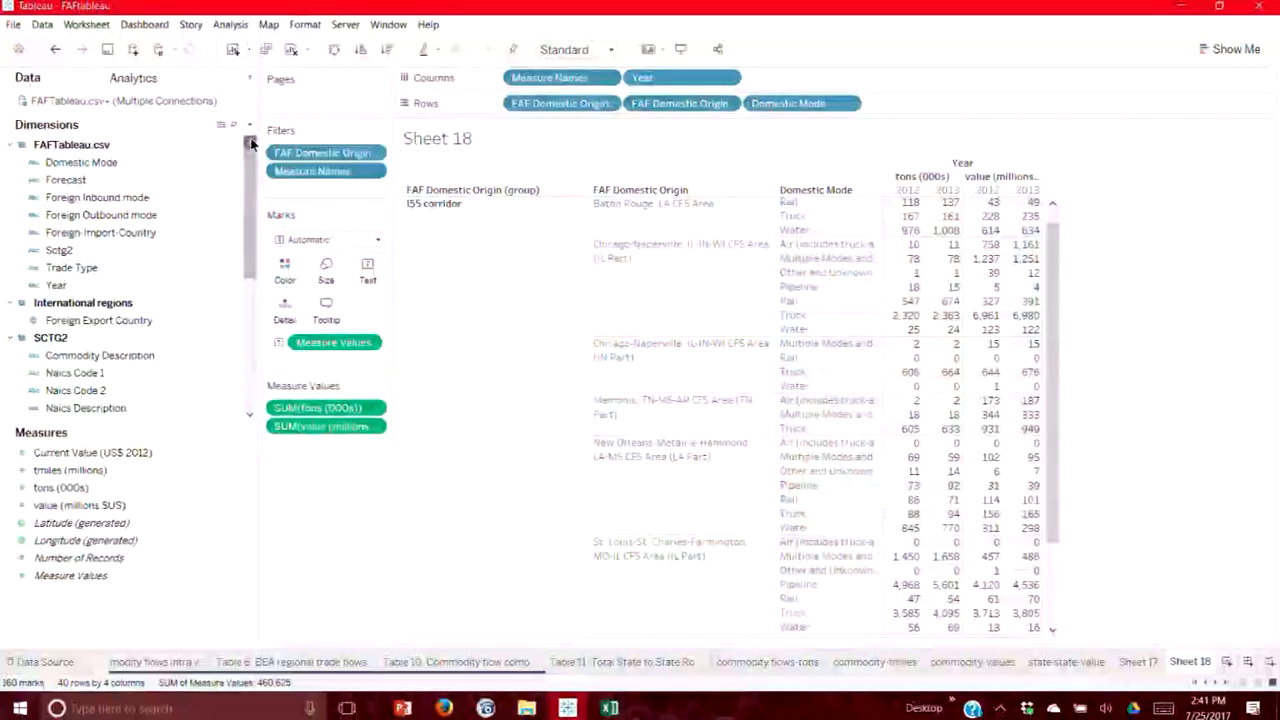
{"action": "left_click_drag", "start_coordinate": [251, 258], "coordinate": [278, 452]}
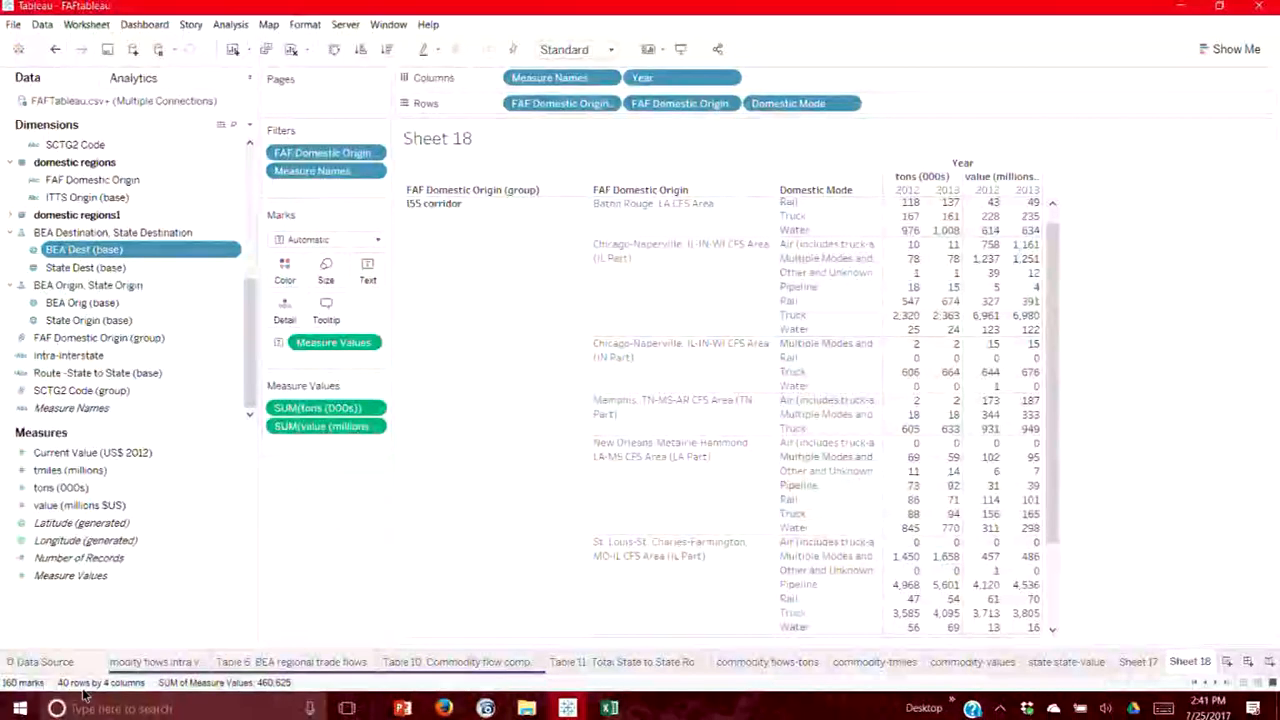
{"action": "left_click", "coordinate": [112, 267], "text": "ctrl"}
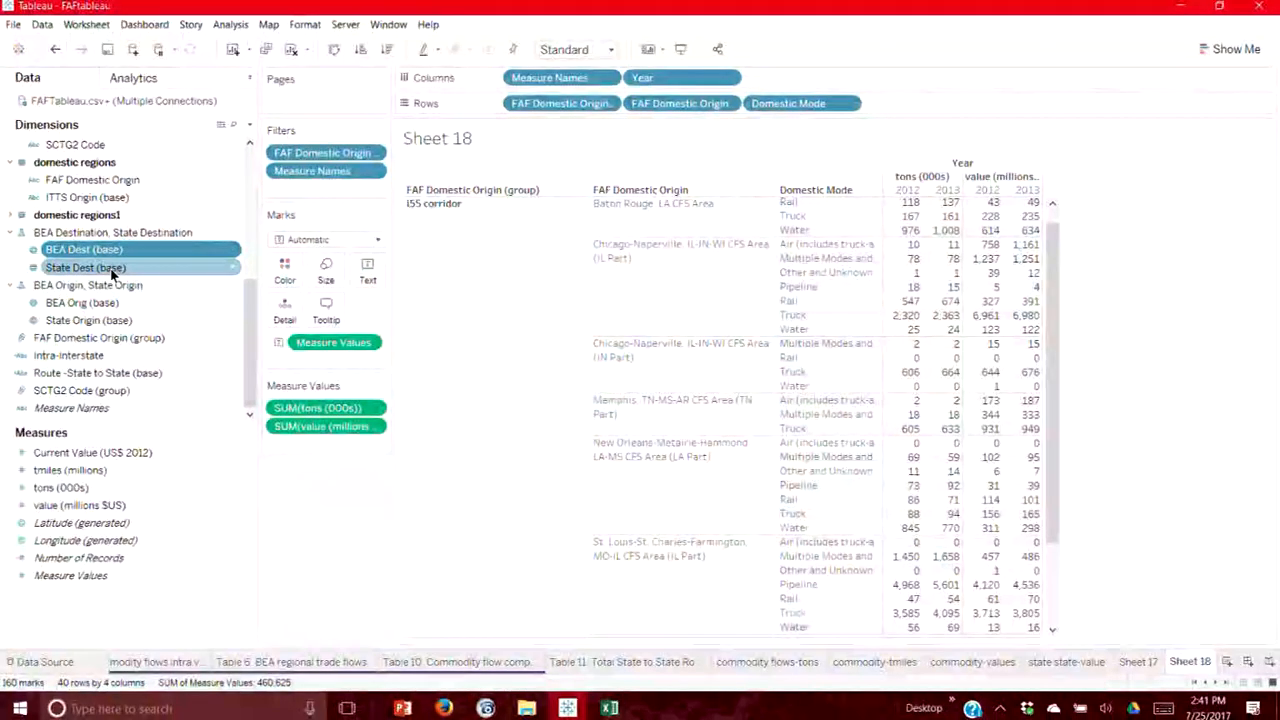
{"action": "left_click_drag", "start_coordinate": [107, 274], "coordinate": [777, 220]}
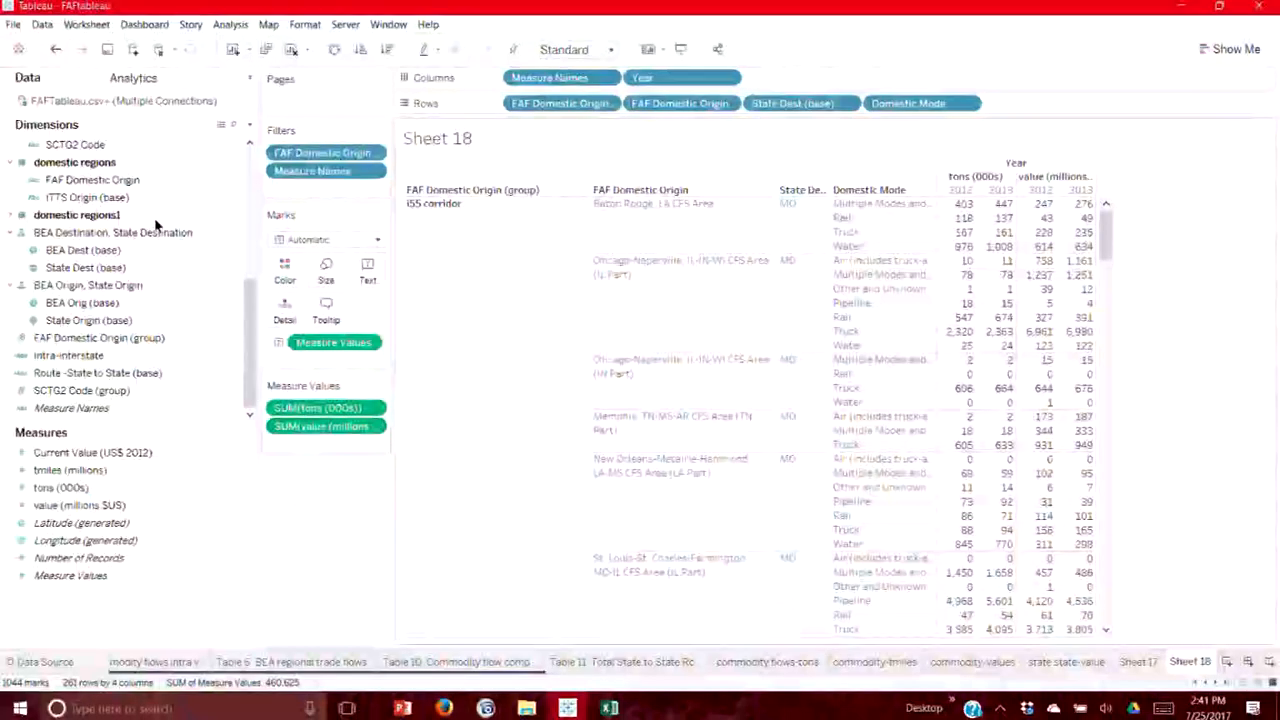
Examine the data source's field list for the FAF Domestic Origin and FAF Domestic Destination fields, and return to Sheet 18.
{"action": "left_click", "coordinate": [45, 662]}
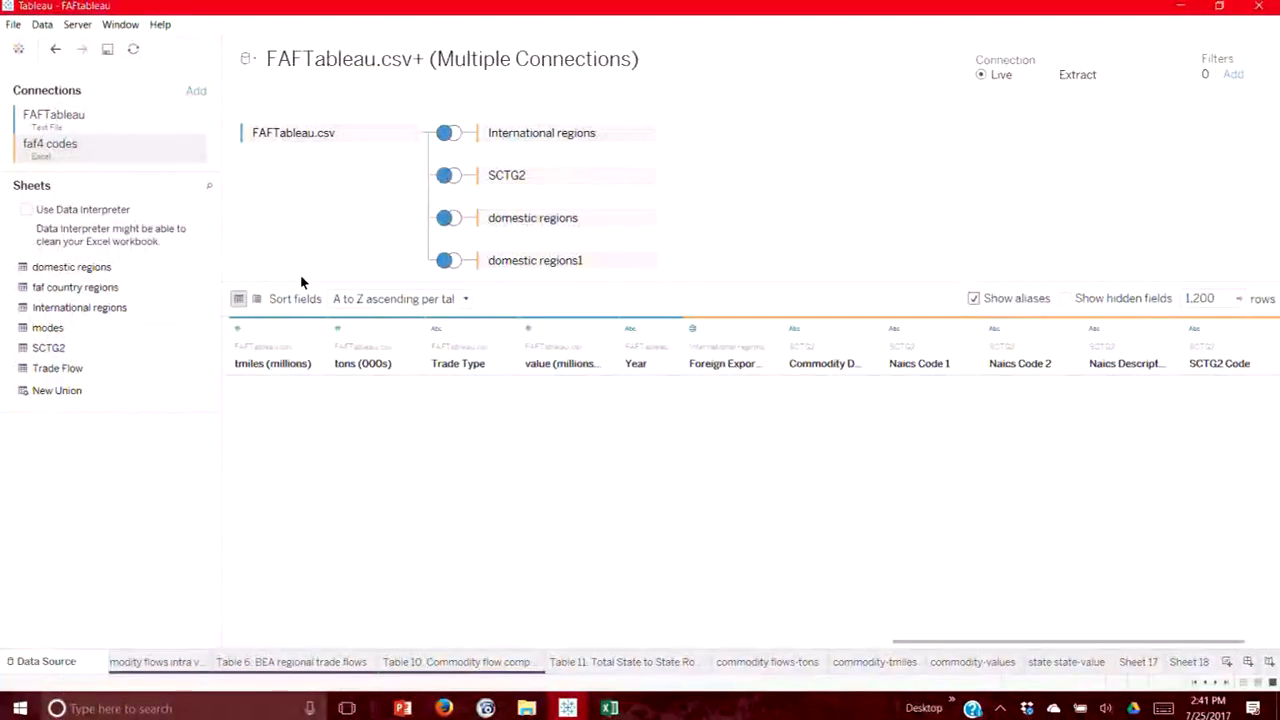
{"action": "left_click", "coordinate": [256, 298]}
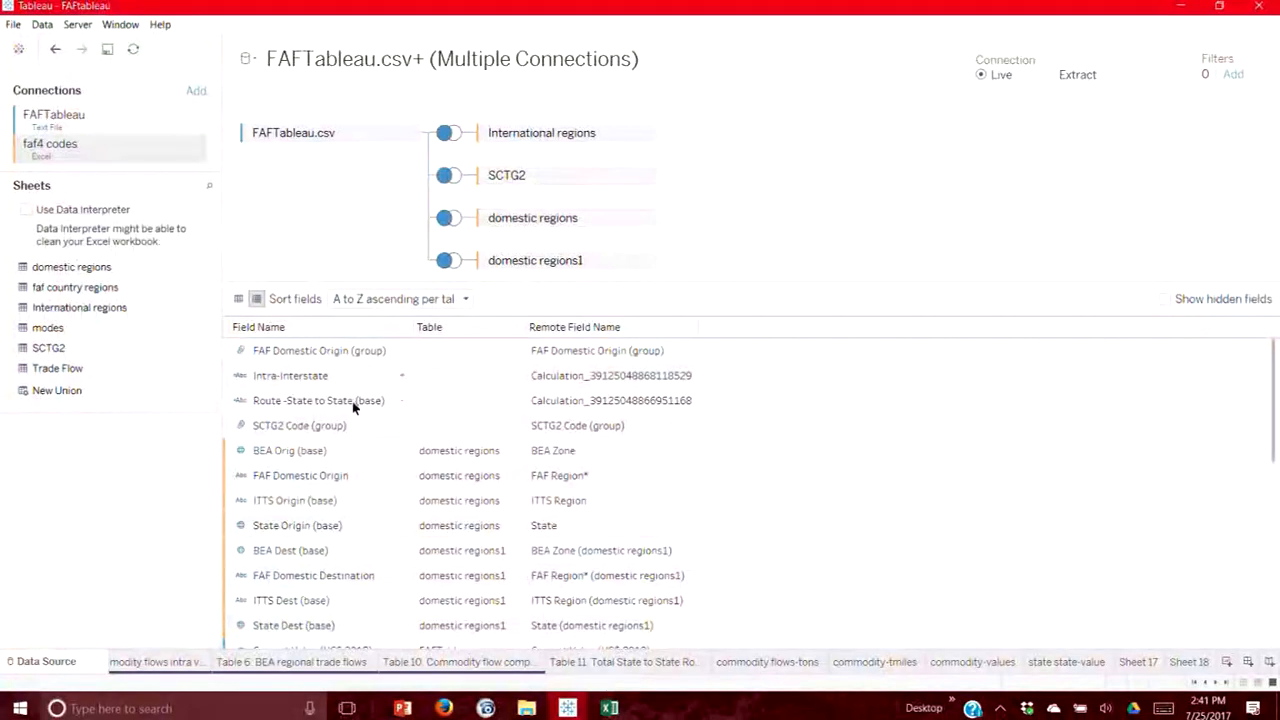
{"action": "left_click", "coordinate": [348, 356]}
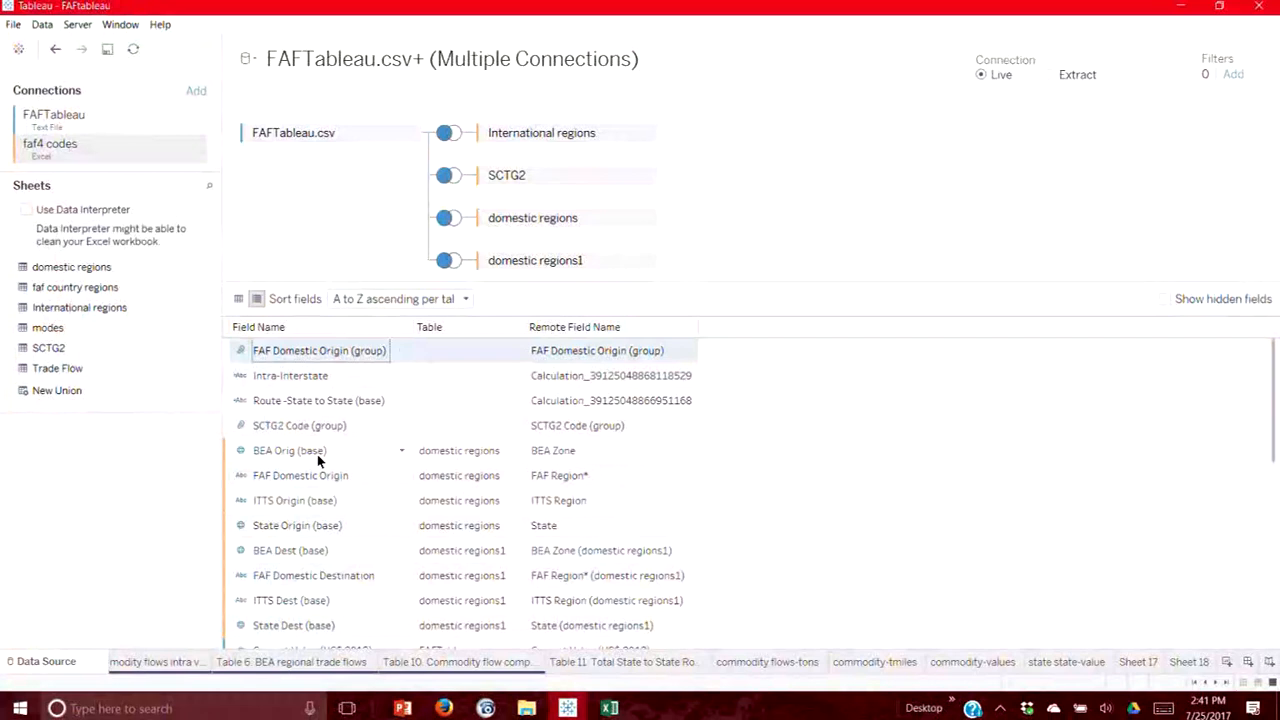
{"action": "left_click", "coordinate": [322, 484]}
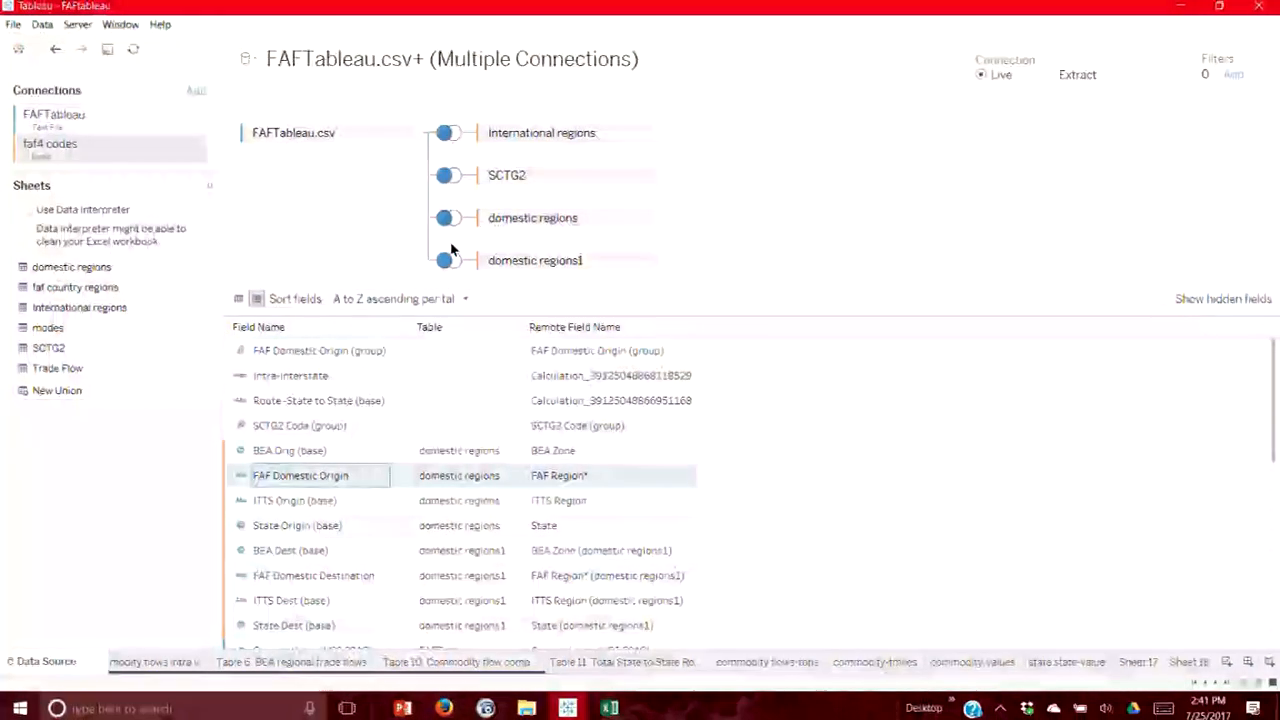
{"action": "left_click", "coordinate": [342, 578]}
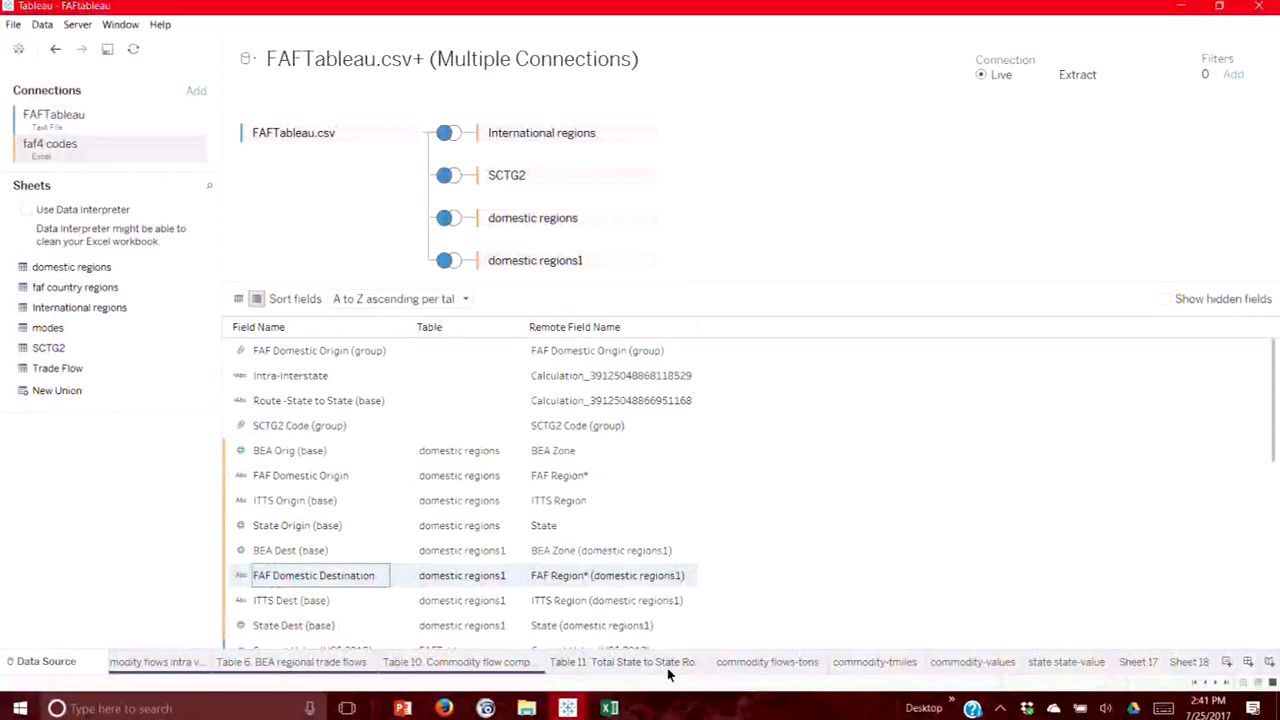
{"action": "left_click", "coordinate": [1185, 661]}
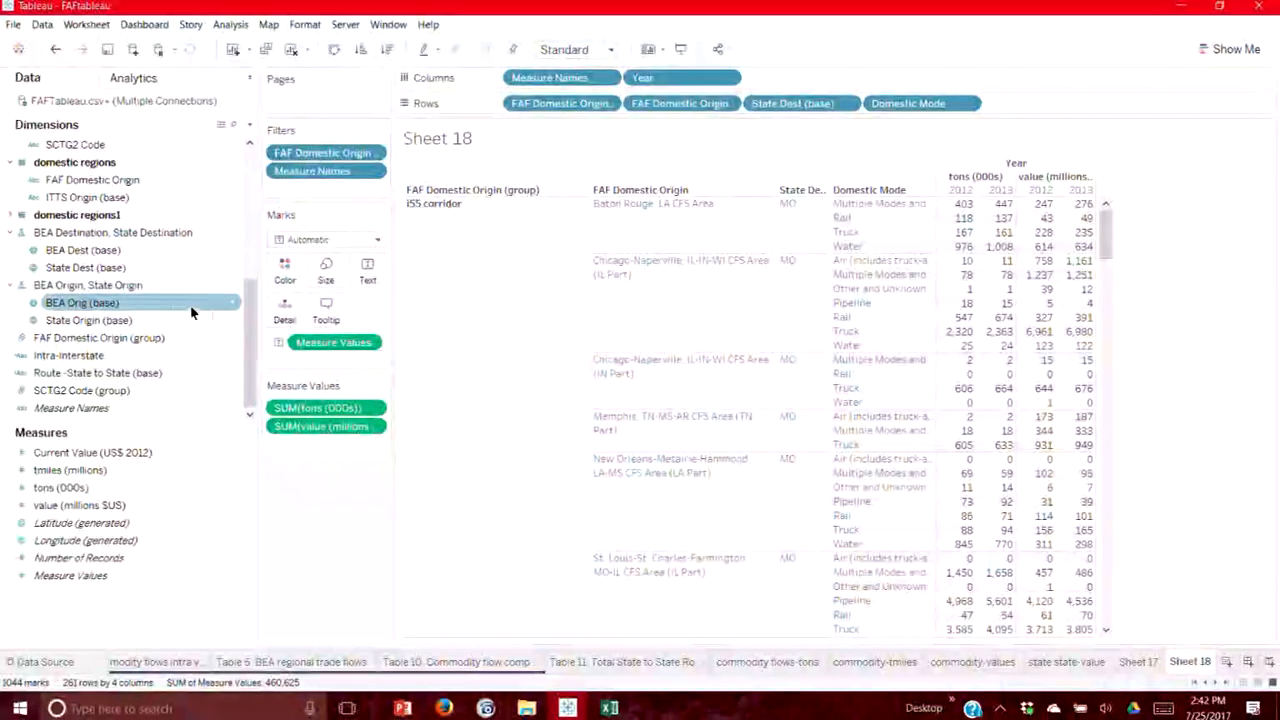
Look through the origin and destination dimensions and inspect the group definition of FAF Domestic Origin (group) without editing it.
{"action": "left_click_drag", "start_coordinate": [249, 384], "coordinate": [249, 342]}
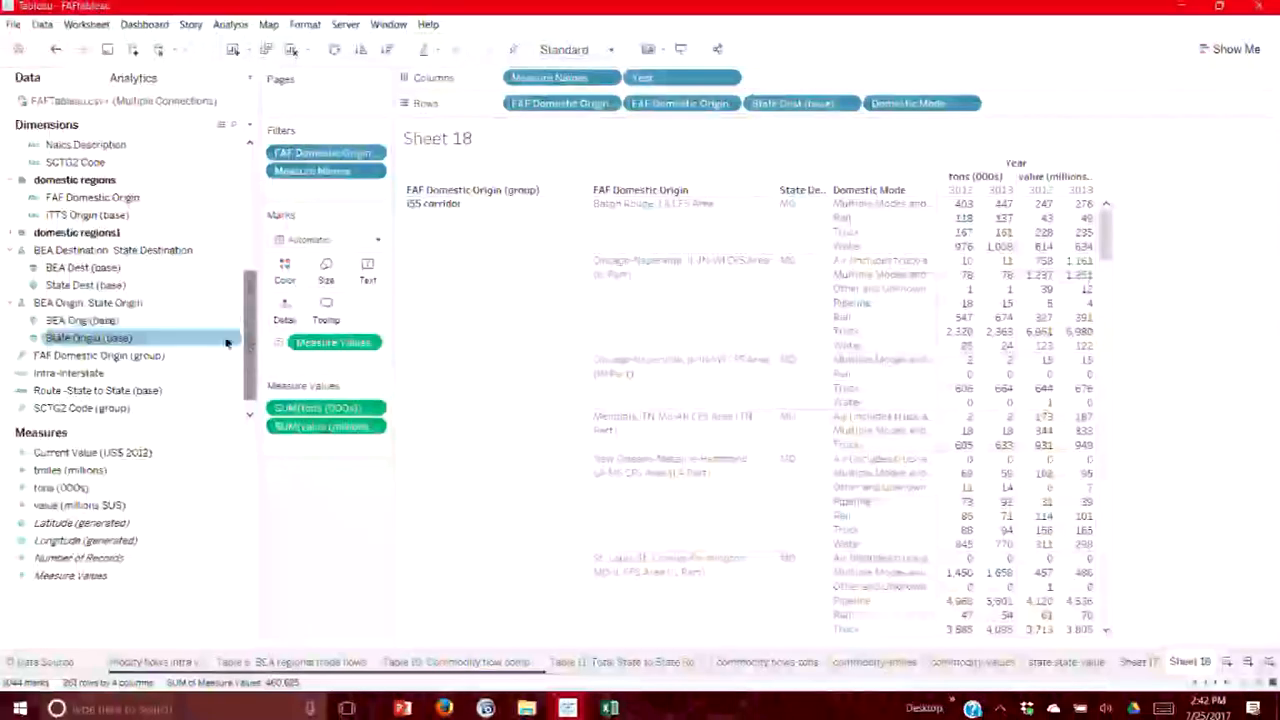
{"action": "left_click", "coordinate": [83, 358]}
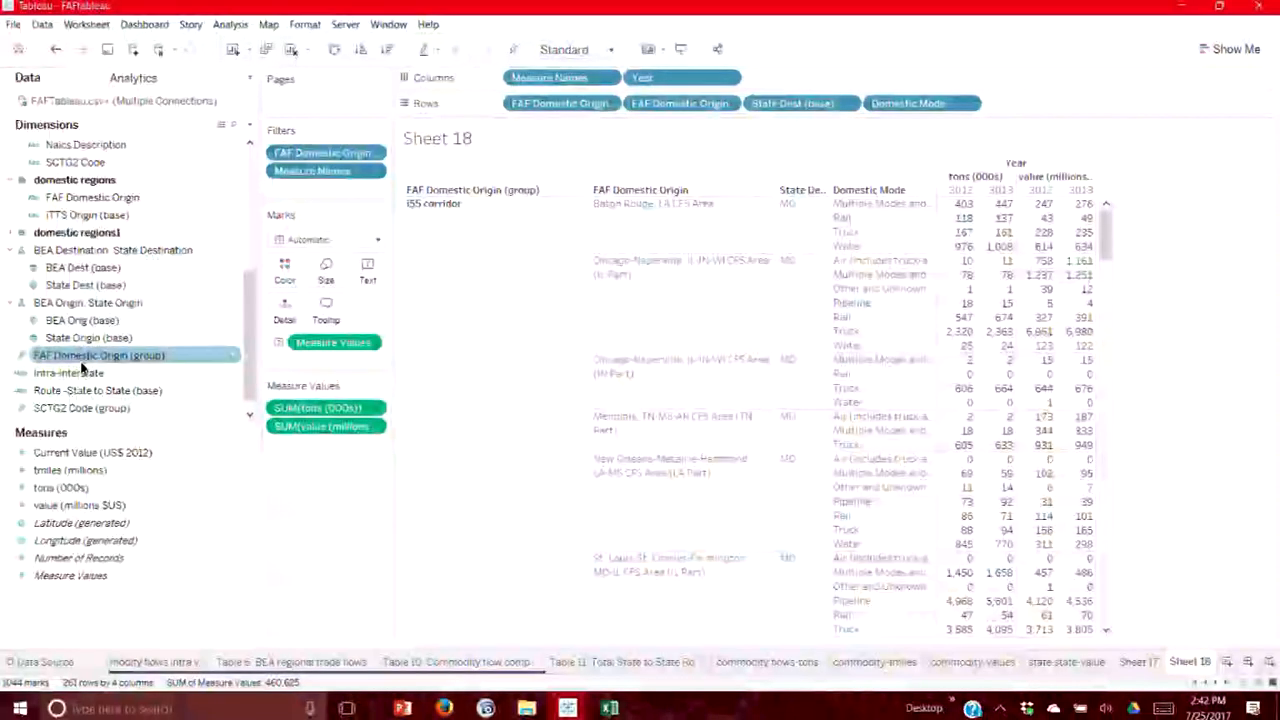
{"action": "left_click", "coordinate": [66, 269]}
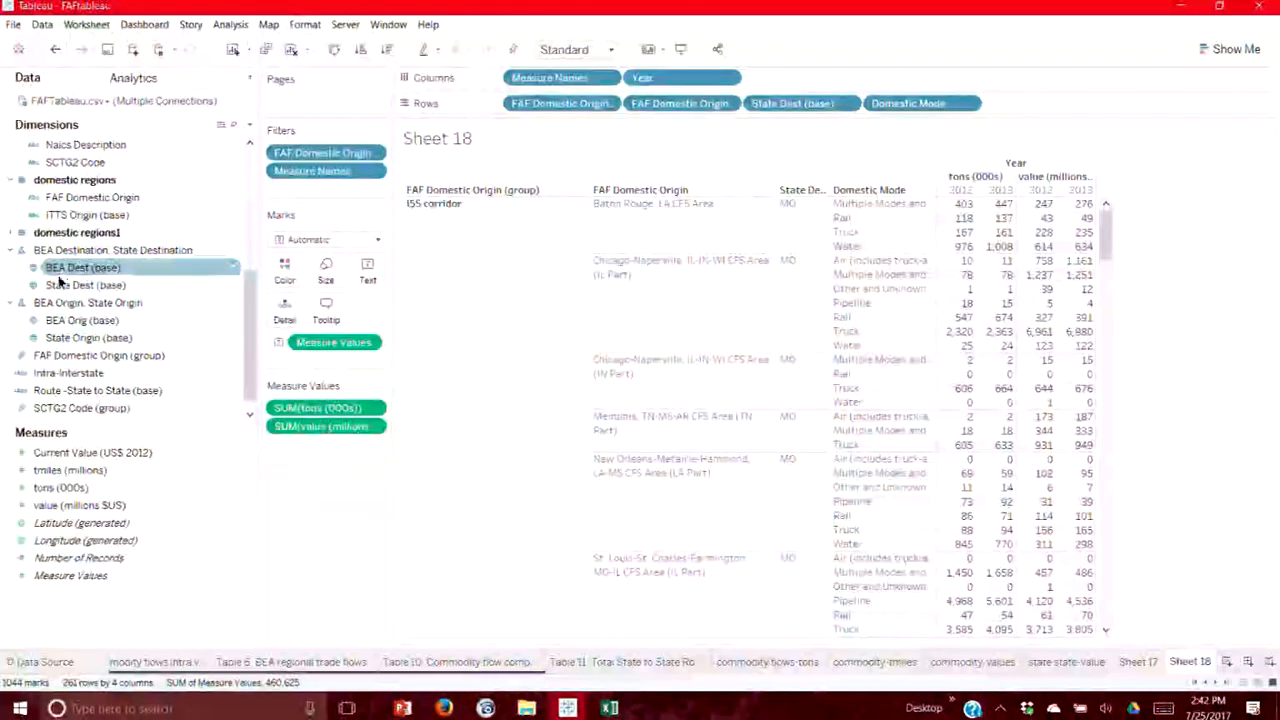
{"action": "scroll", "coordinate": [65, 340], "scroll_direction": "down", "scroll_amount": 1}
{"action": "left_click", "coordinate": [69, 395]}
{"action": "left_click", "coordinate": [70, 407]}
{"action": "left_click", "coordinate": [100, 342]}
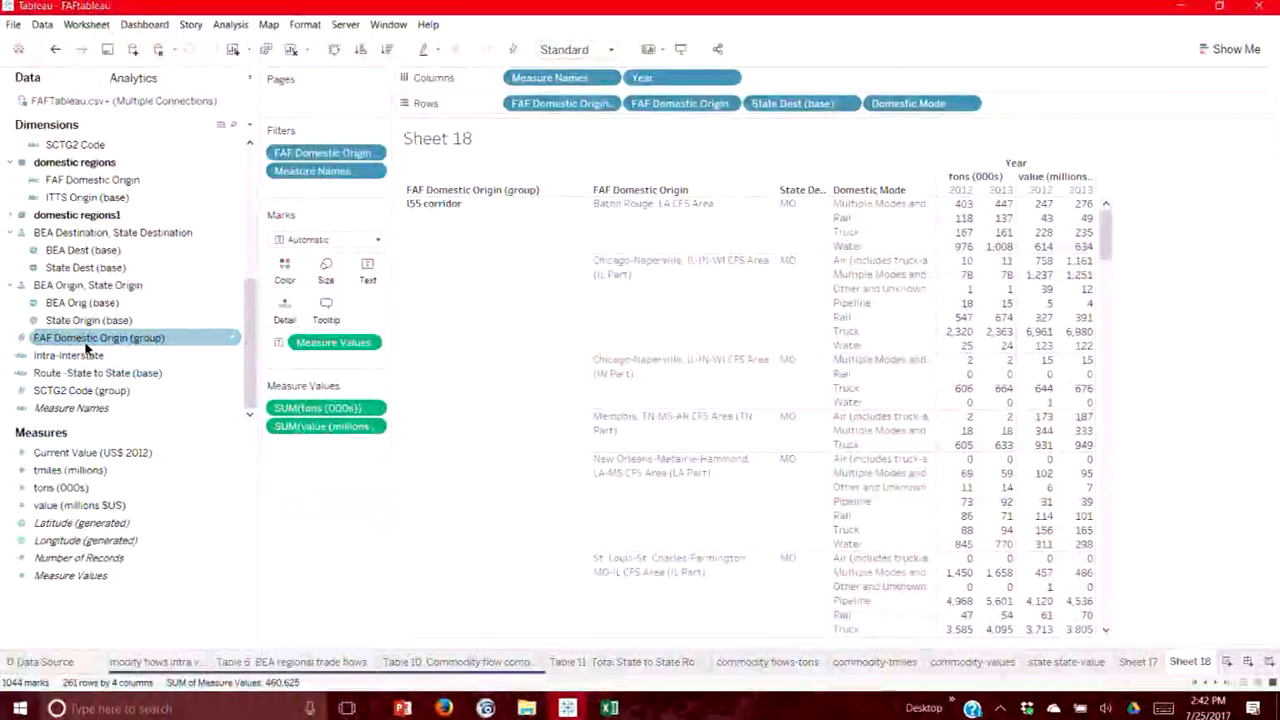
{"action": "left_click", "coordinate": [231, 340]}
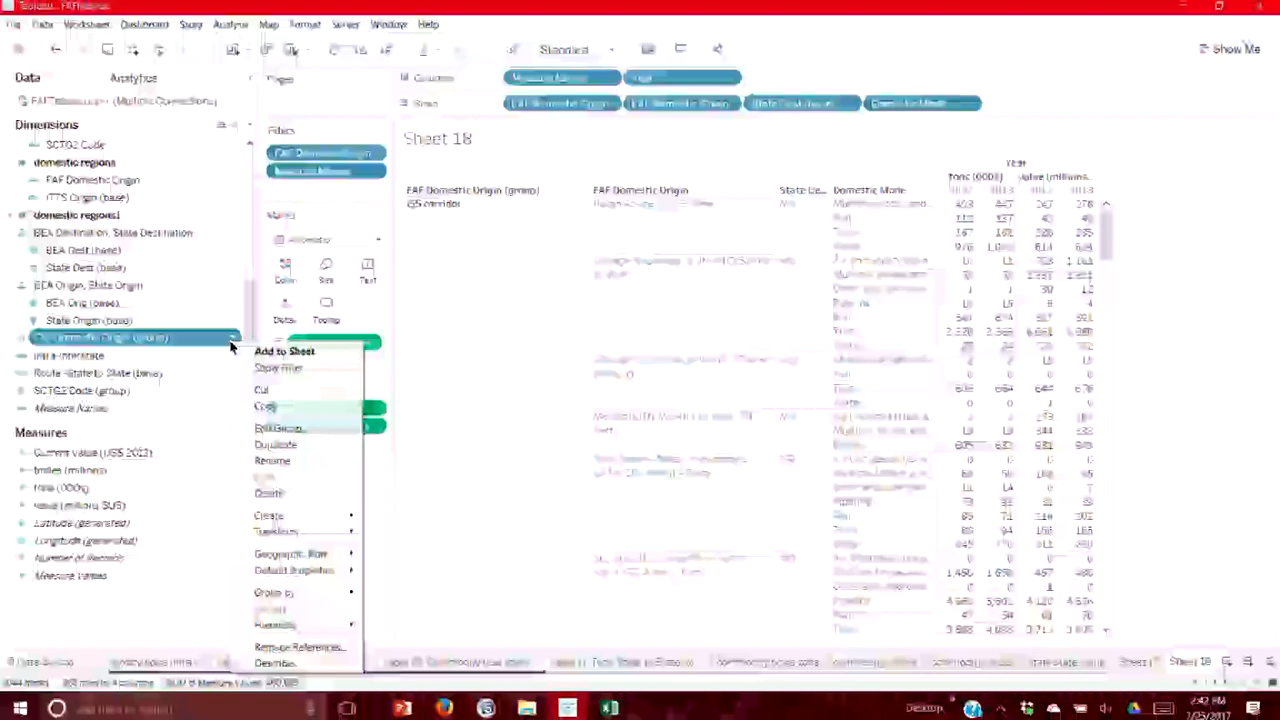
{"action": "left_click", "coordinate": [268, 436]}
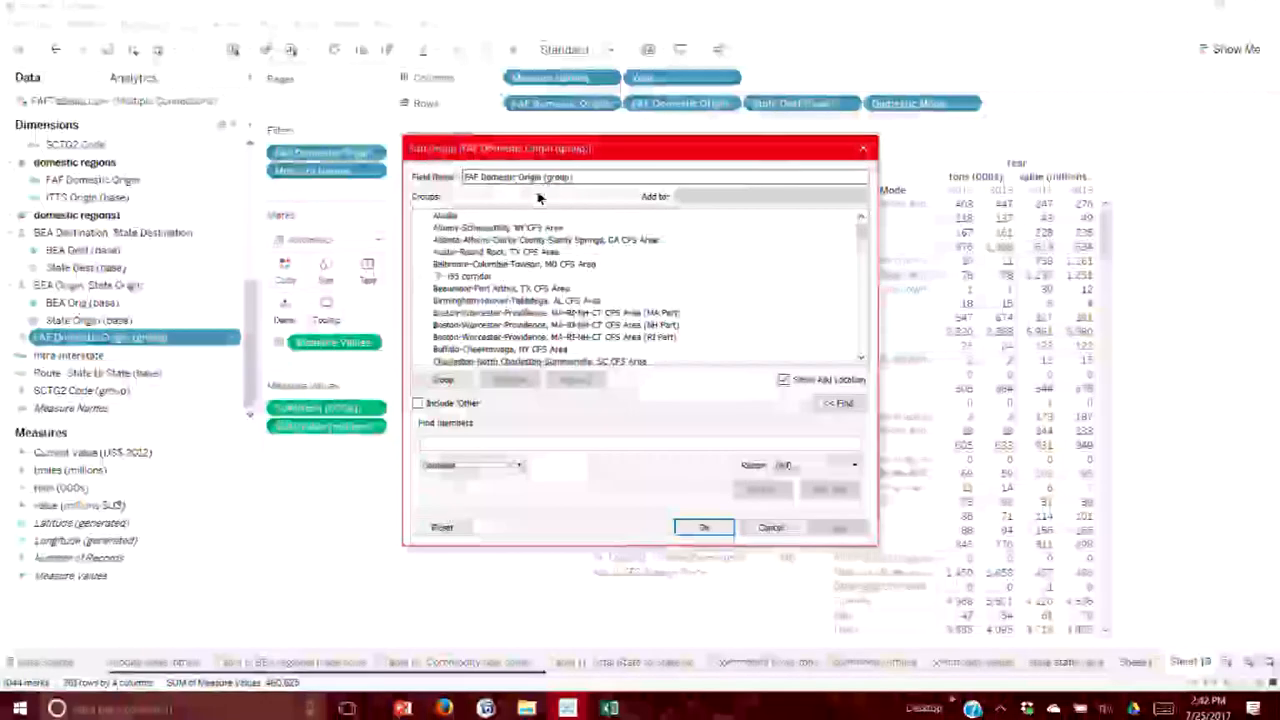
{"action": "left_click", "coordinate": [768, 527]}
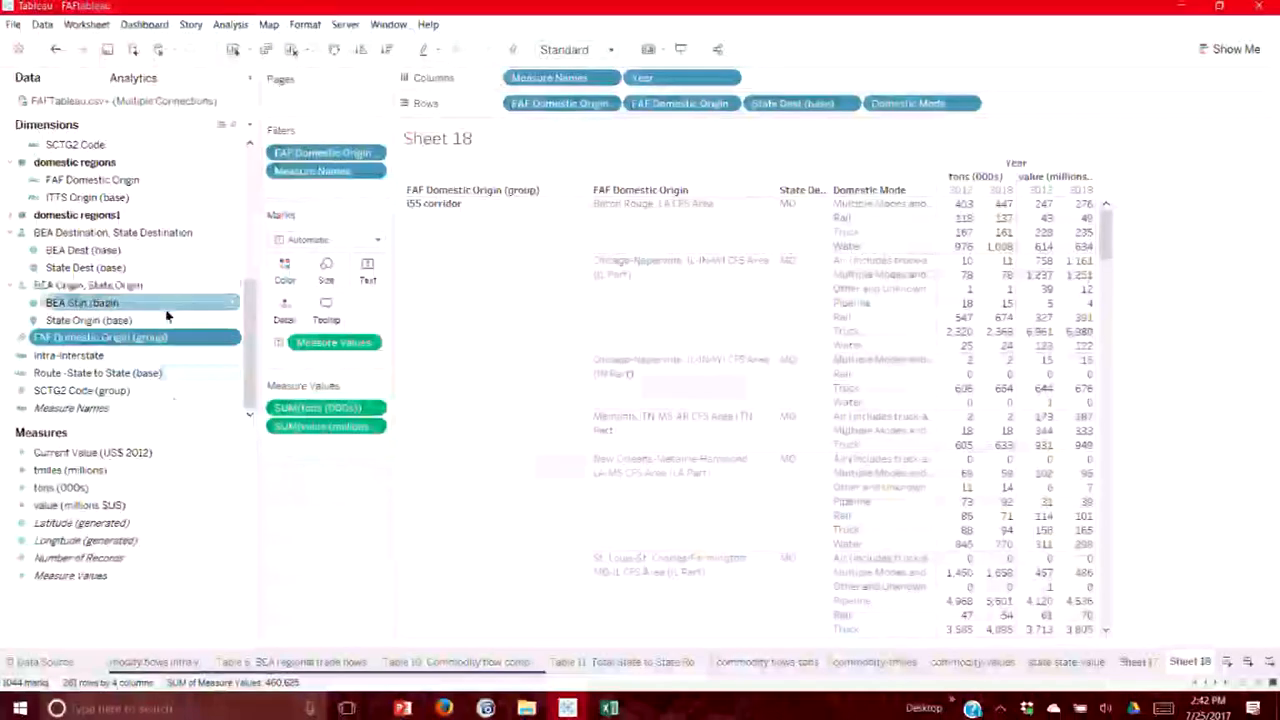
{"action": "left_click_drag", "start_coordinate": [252, 318], "coordinate": [255, 190]}
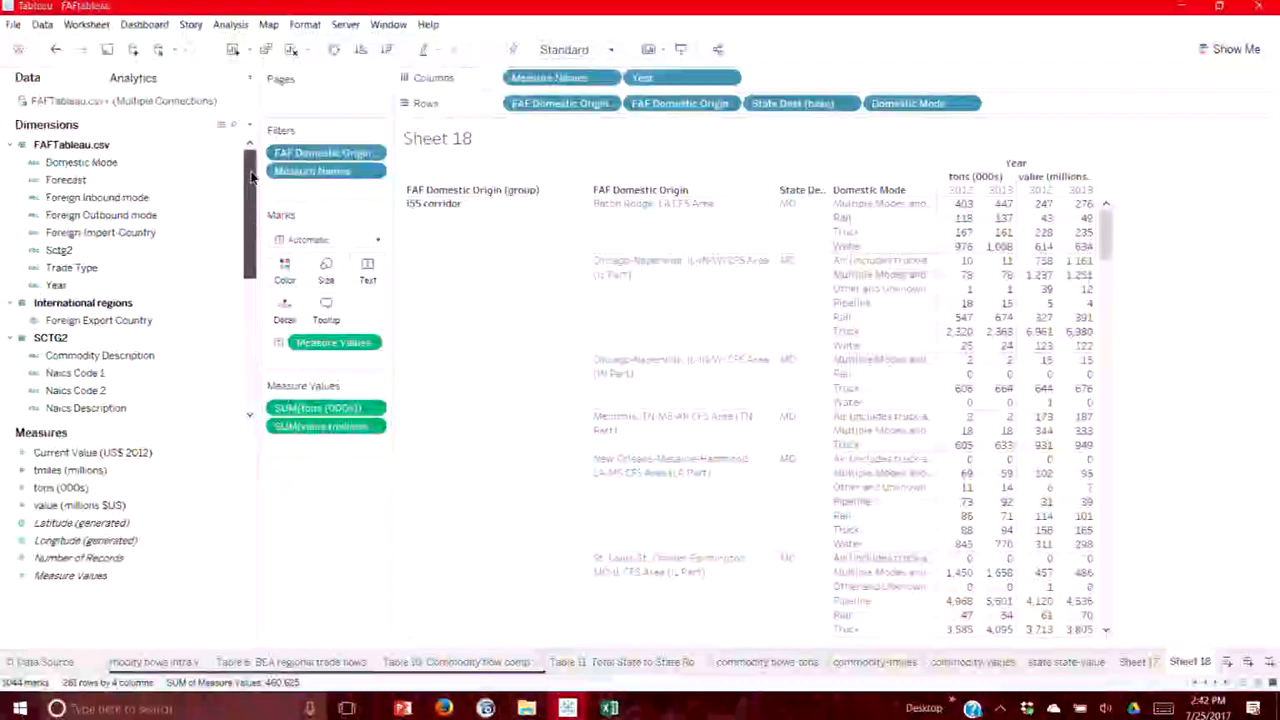
Examine the domestic regions1 join and the domestic regions sheet data in the data source, and return to Sheet 18.
{"action": "left_click", "coordinate": [45, 662]}
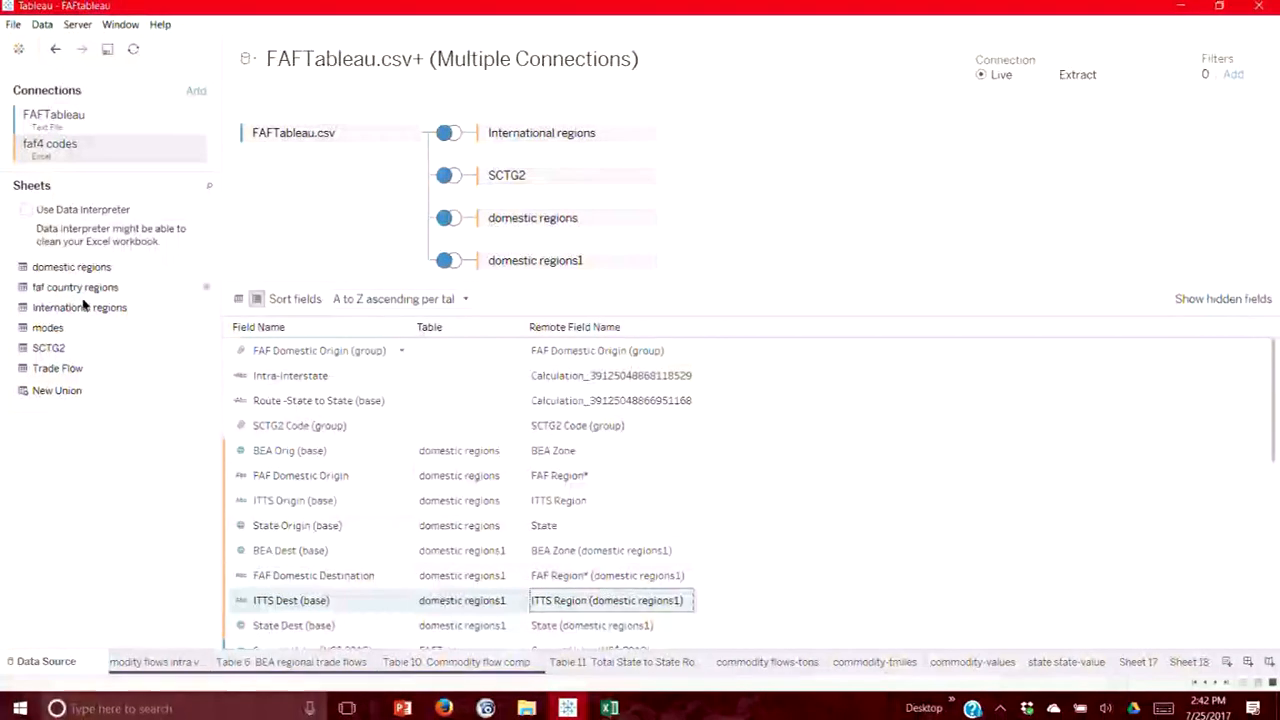
{"action": "left_click", "coordinate": [447, 260]}
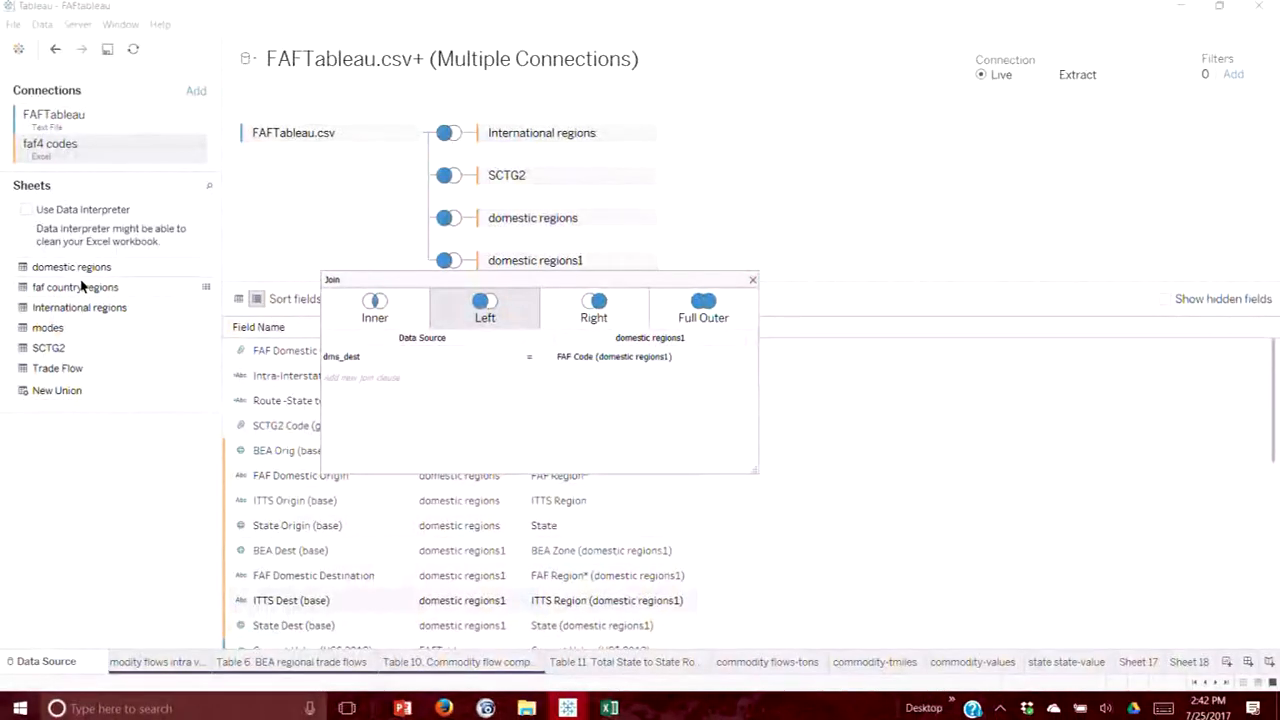
{"action": "left_click", "coordinate": [753, 281]}
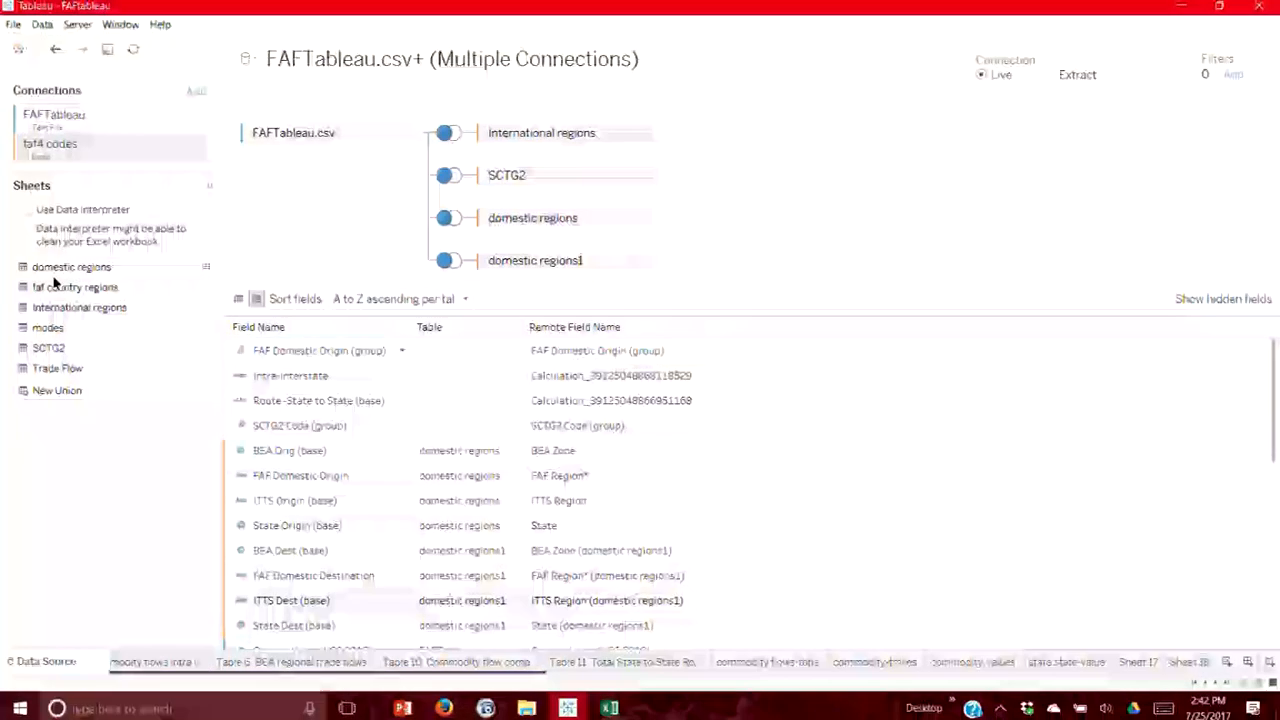
{"action": "left_click", "coordinate": [205, 270]}
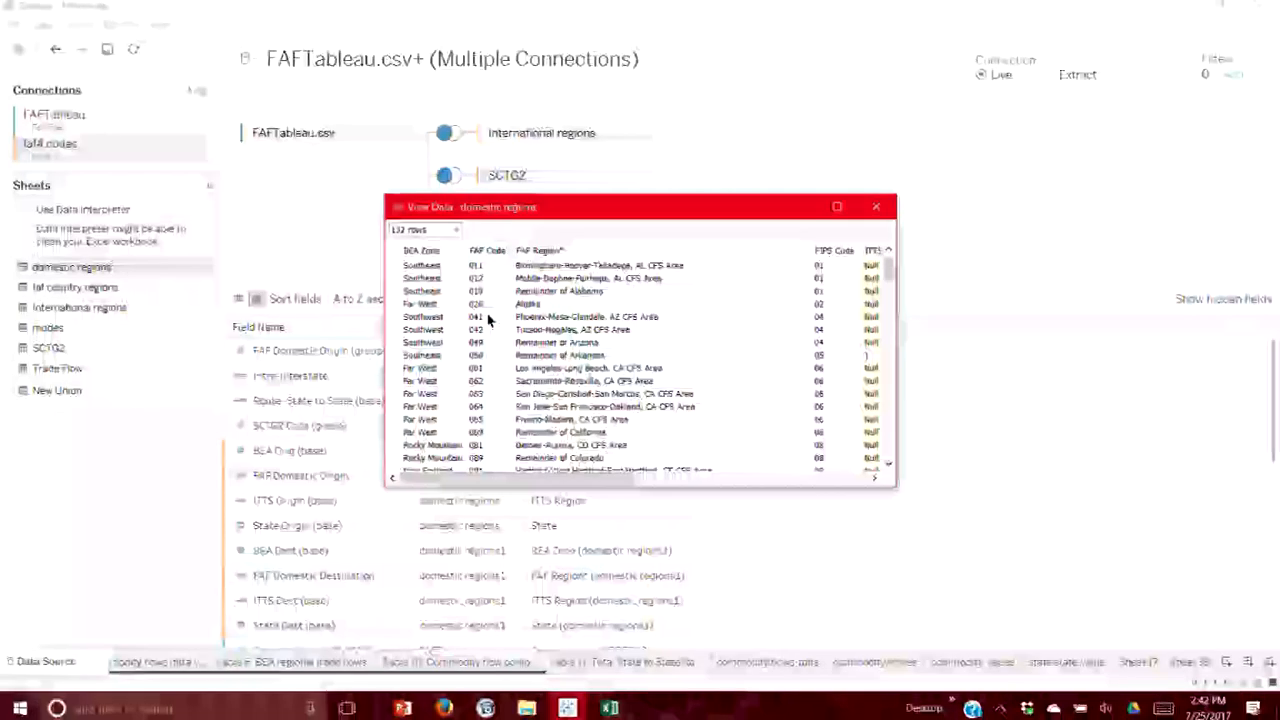
{"action": "left_click", "coordinate": [876, 206]}
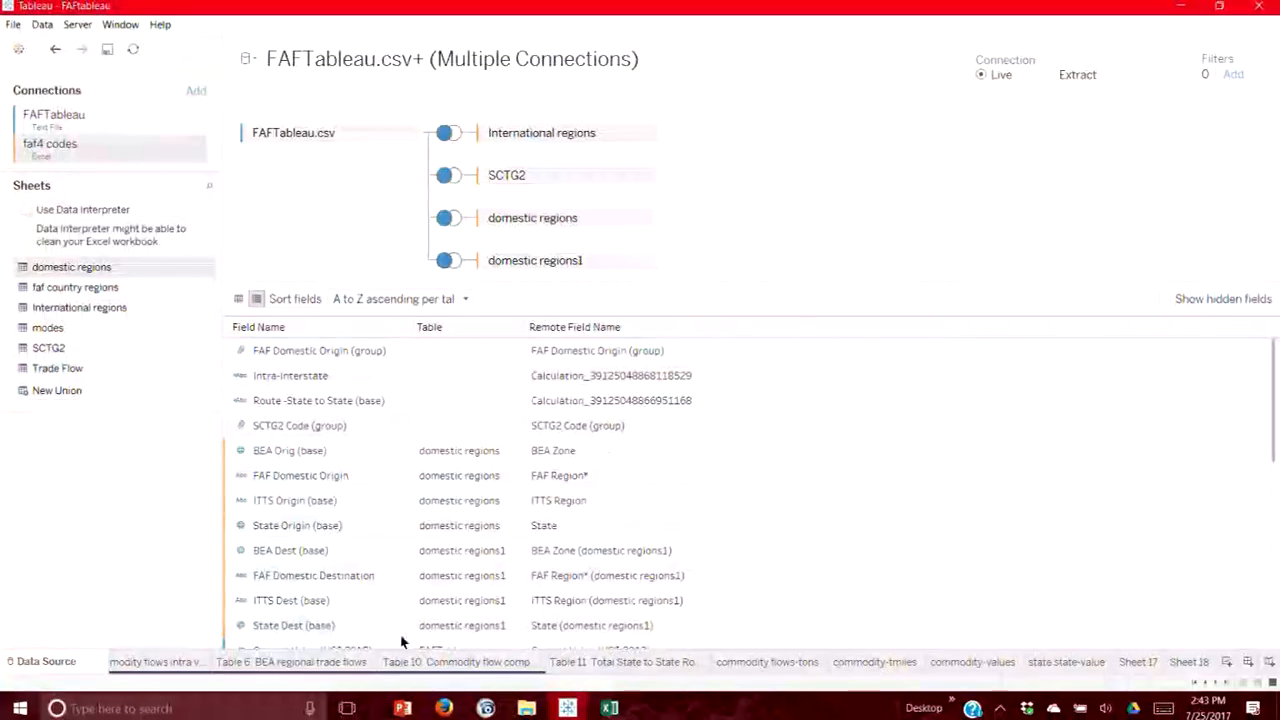
{"action": "left_click", "coordinate": [1189, 662]}
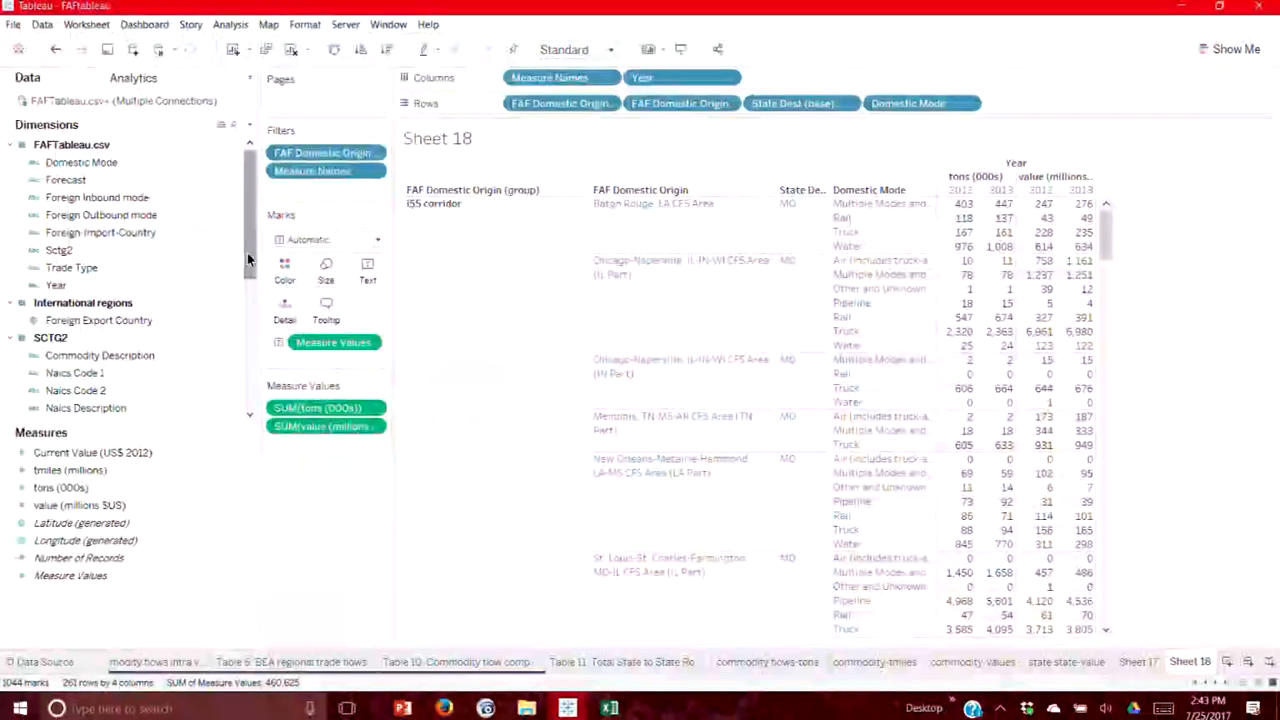
Find FAF Domestic Destination under domestic regions1 and add it to the rows between State Dest (base) and Domestic Mode.
{"action": "right_click", "coordinate": [185, 233]}
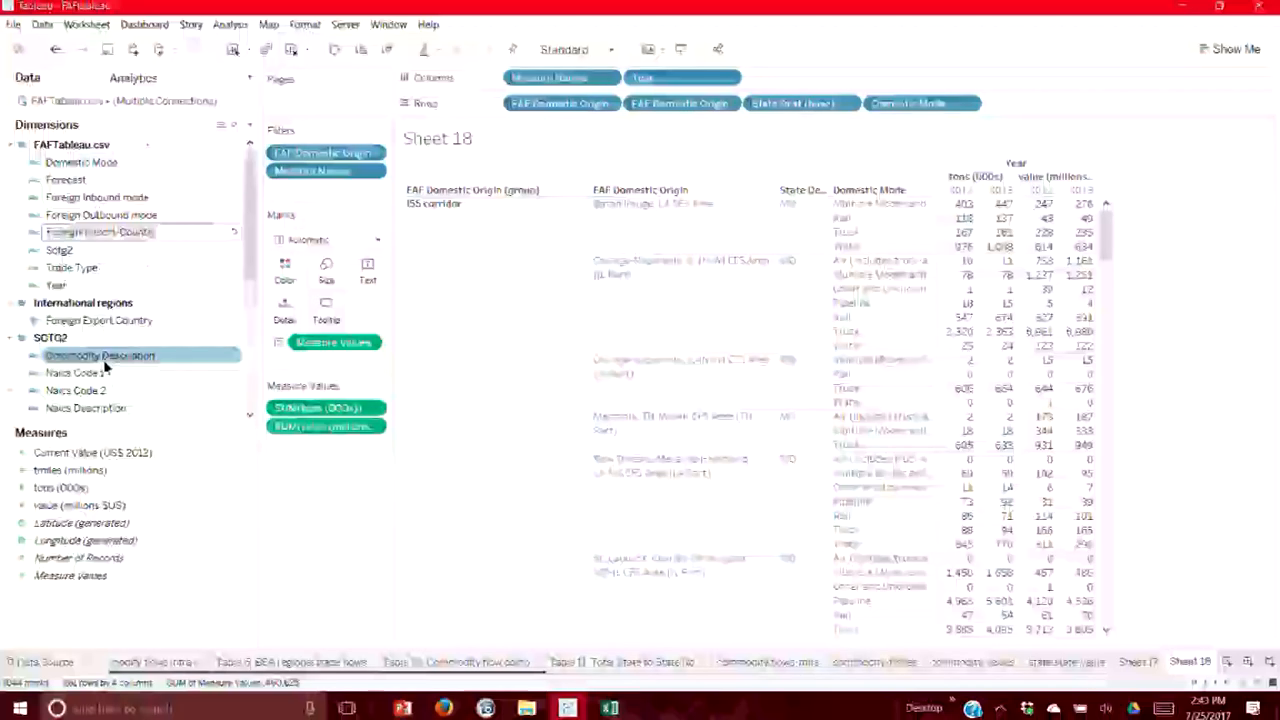
{"action": "scroll", "coordinate": [105, 368], "scroll_direction": "down", "scroll_amount": 3}
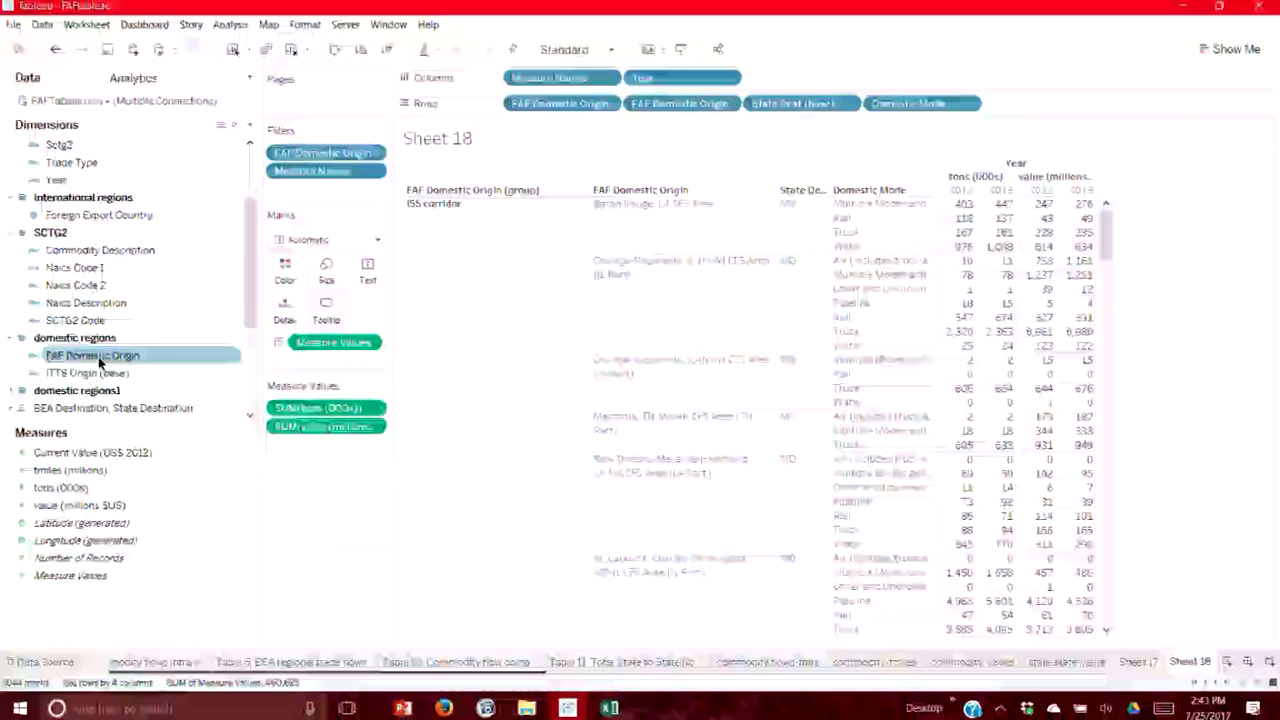
{"action": "scroll", "coordinate": [97, 368], "scroll_direction": "down", "scroll_amount": 1}
{"action": "left_click", "coordinate": [20, 354]}
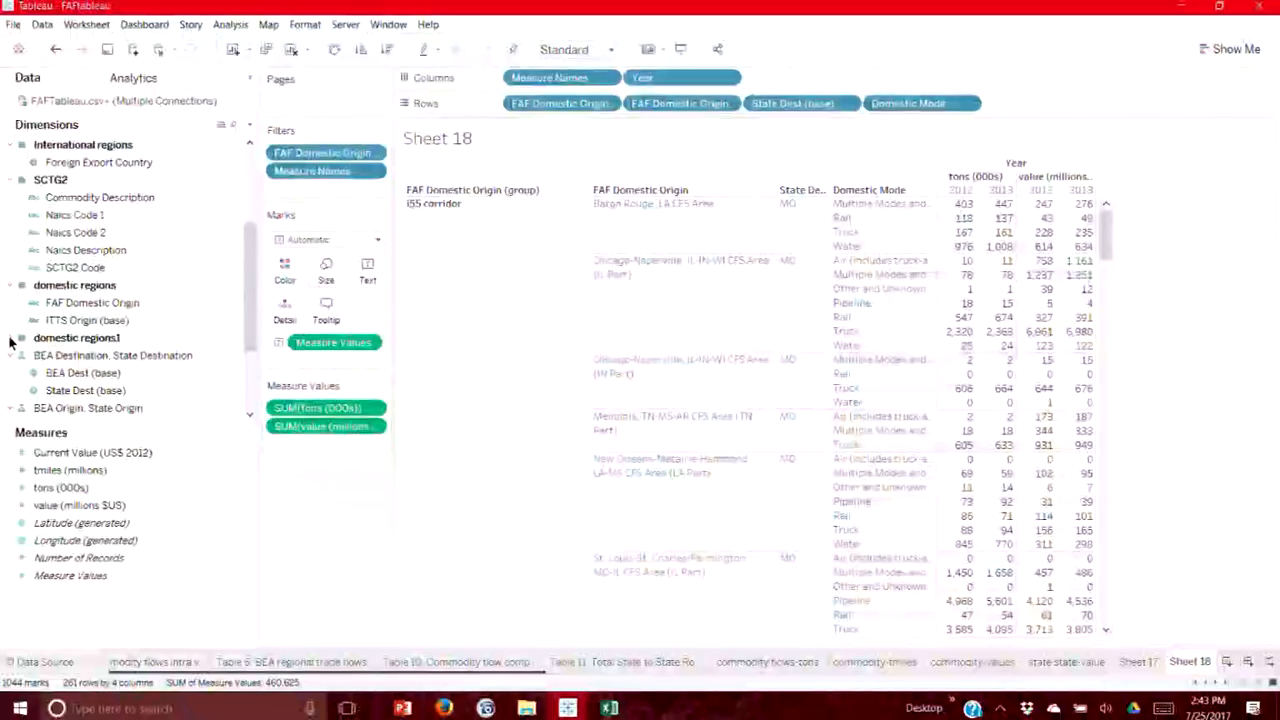
{"action": "left_click", "coordinate": [14, 340]}
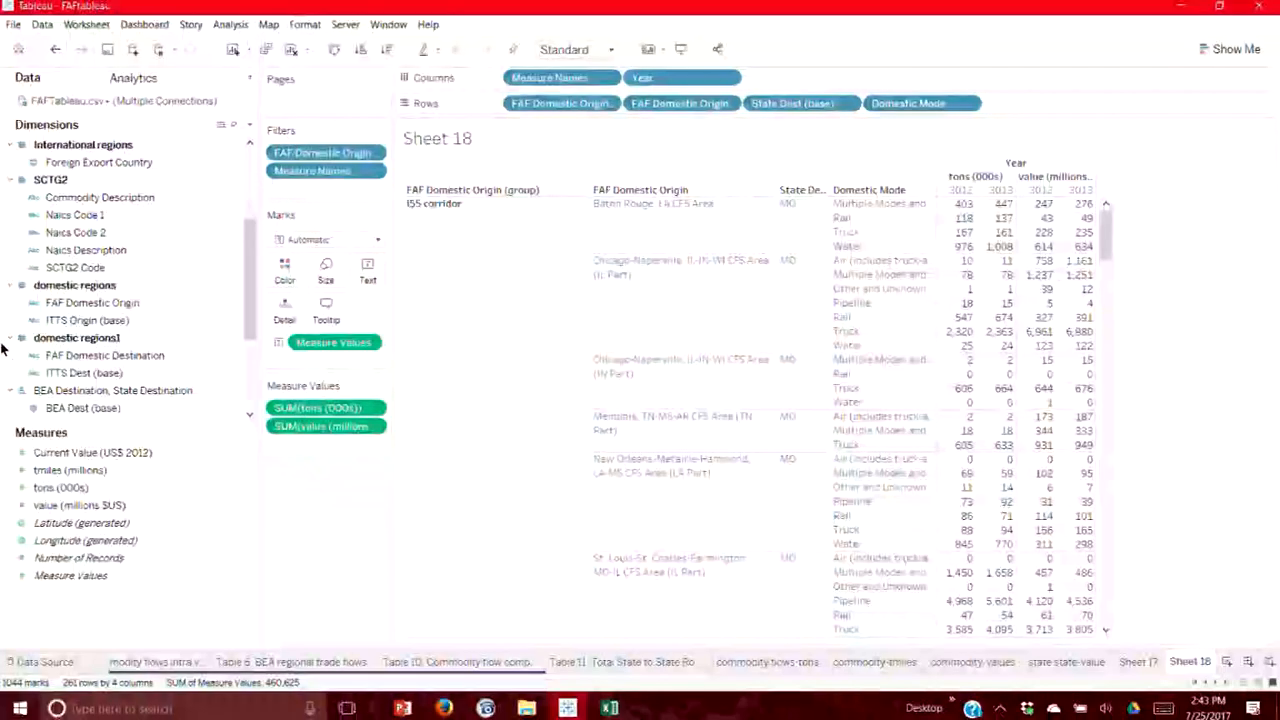
{"action": "left_click", "coordinate": [12, 340]}
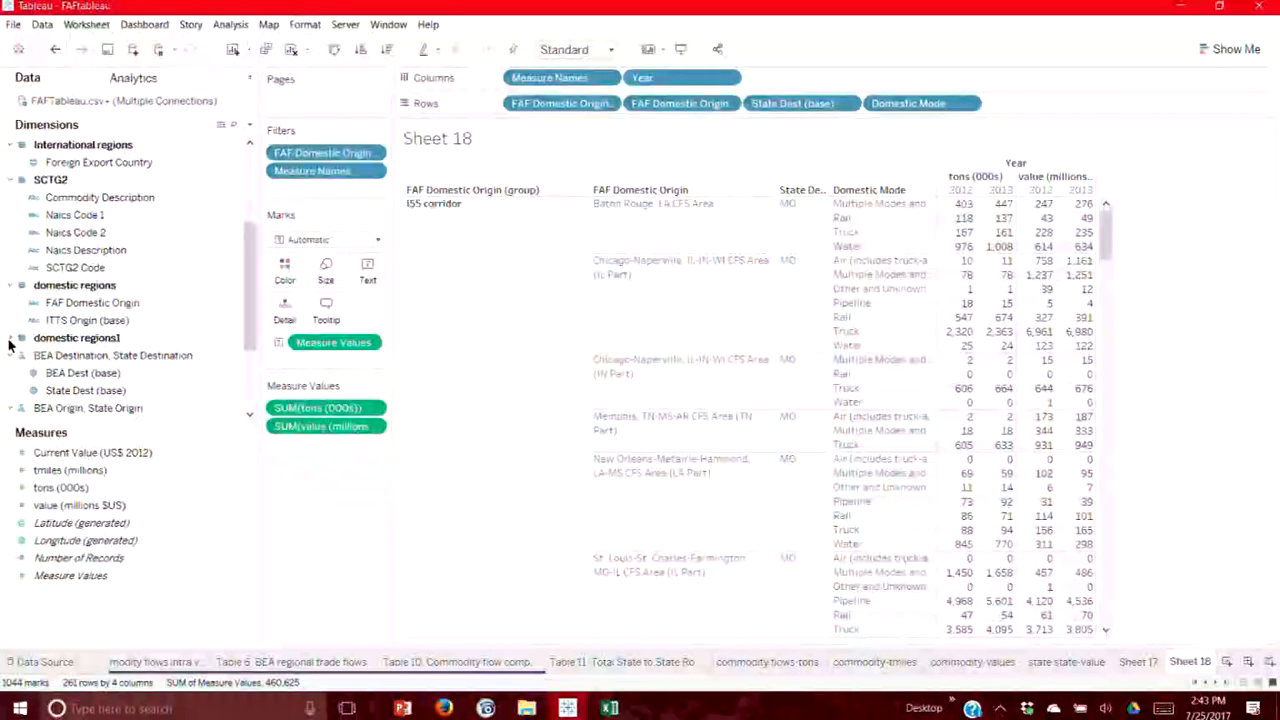
{"action": "left_click", "coordinate": [10, 343]}
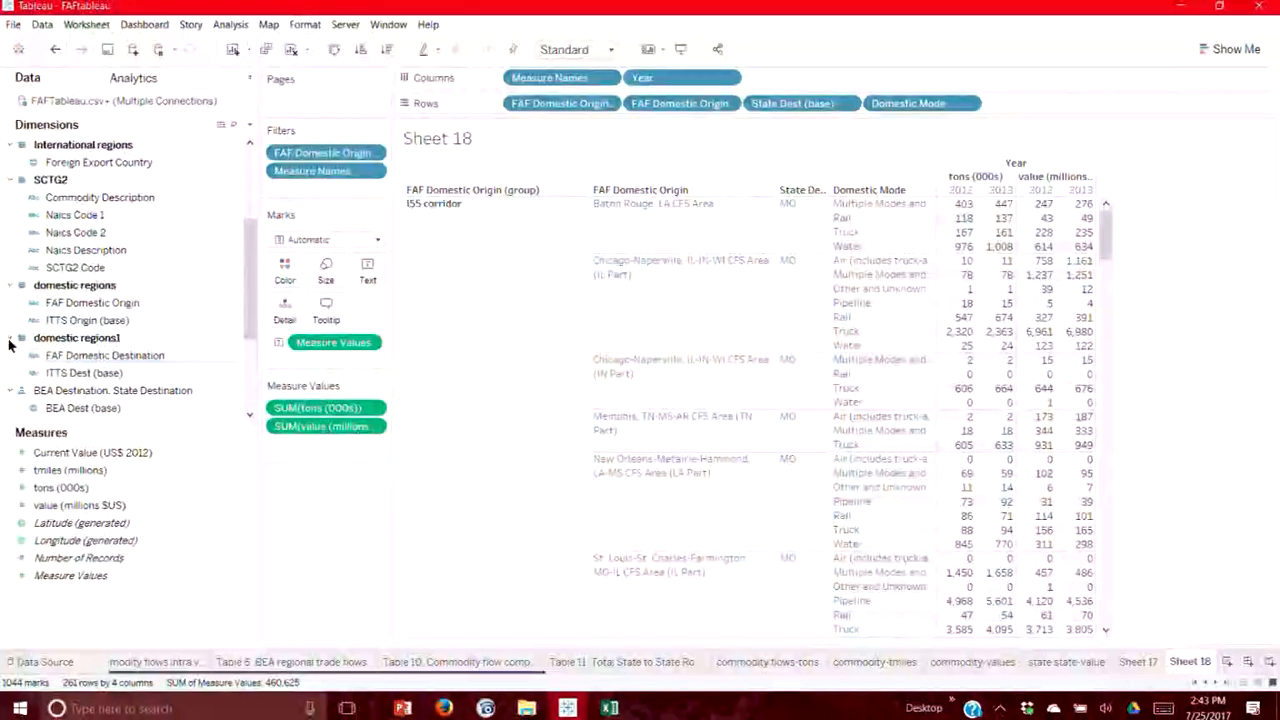
{"action": "left_click", "coordinate": [44, 355]}
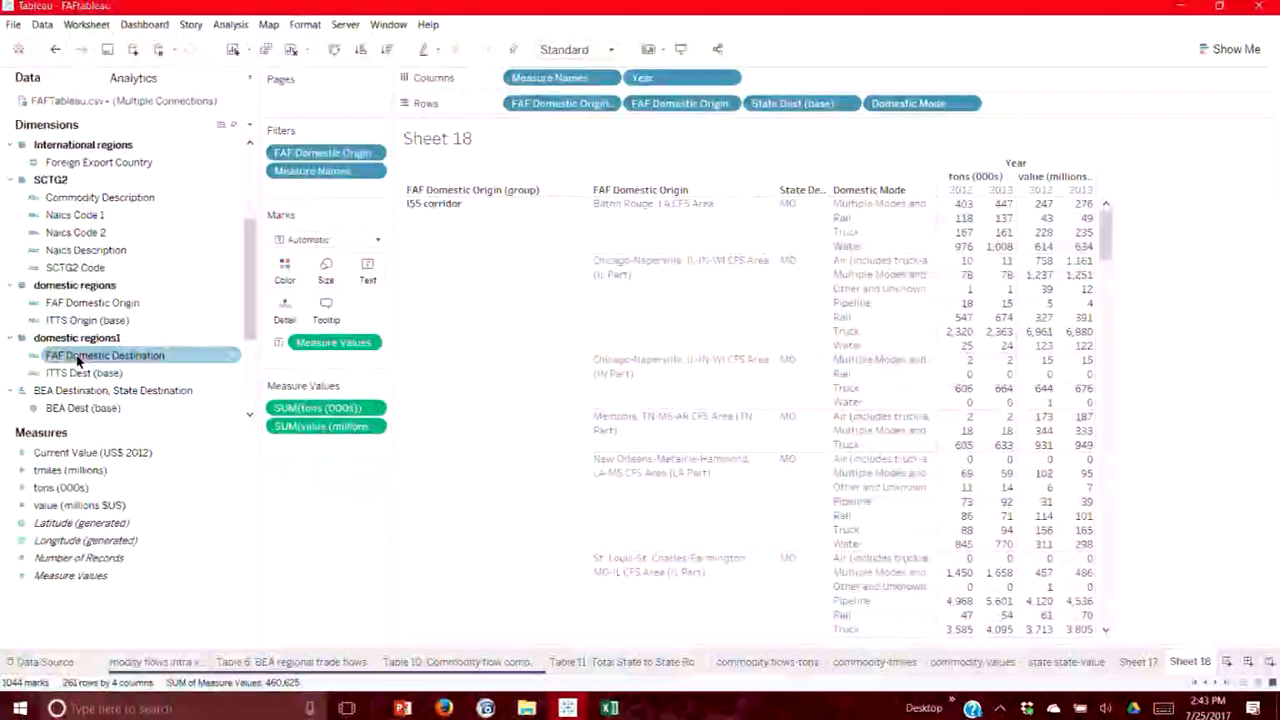
{"action": "left_click_drag", "start_coordinate": [78, 360], "coordinate": [852, 239]}
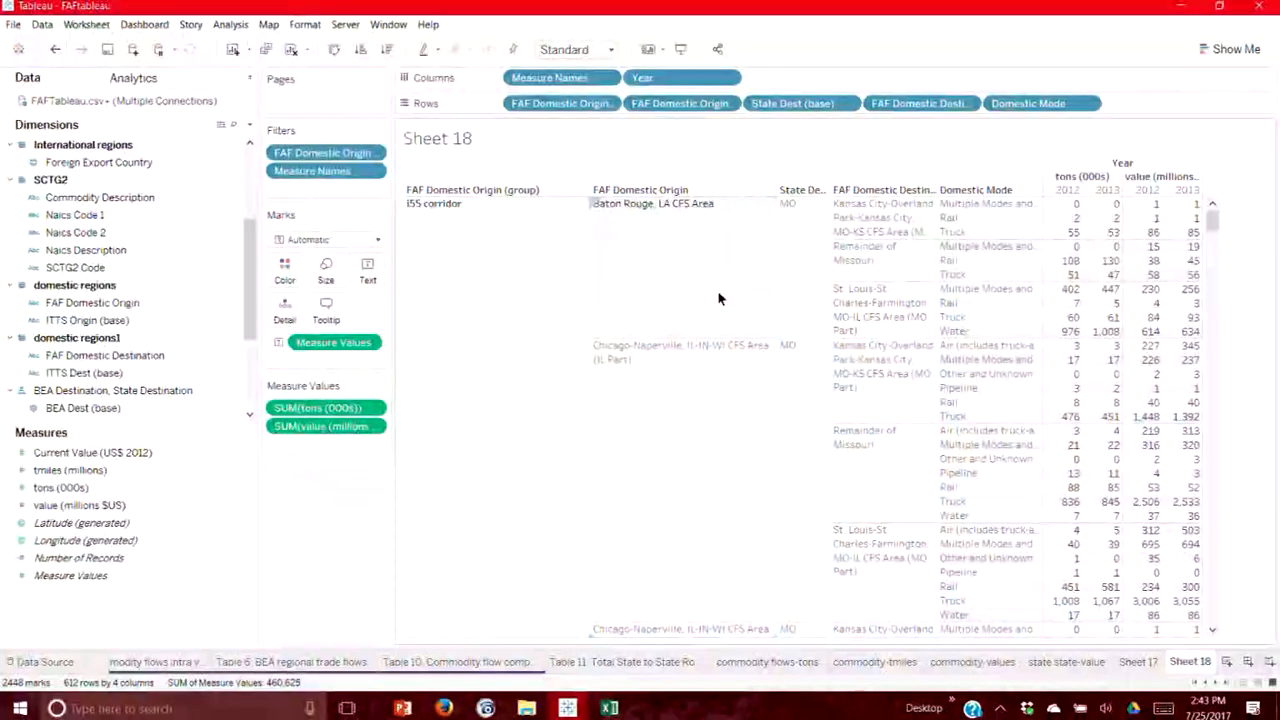
Examine the Baton Rouge flows to the individual Missouri destination regions, including Remainder of Missouri and the St. Louis area.
{"action": "left_click", "coordinate": [882, 228]}
{"action": "left_click", "coordinate": [865, 253]}
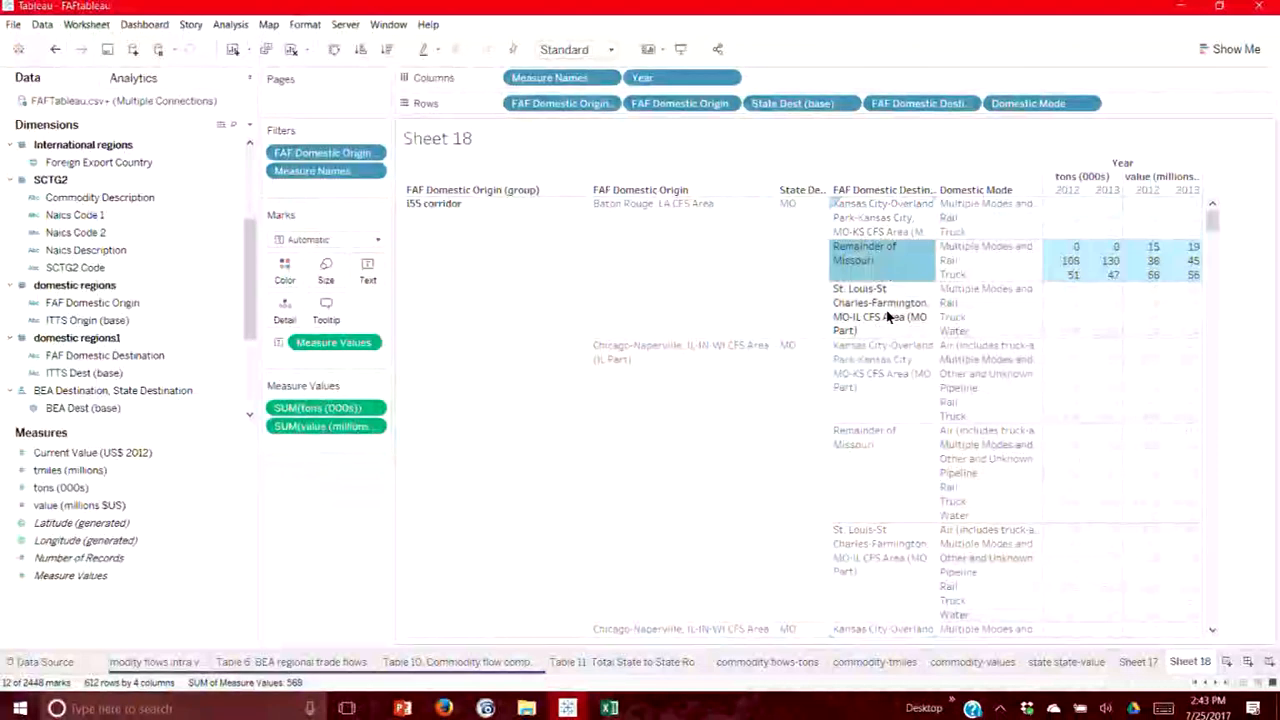
{"action": "left_click", "coordinate": [886, 314]}
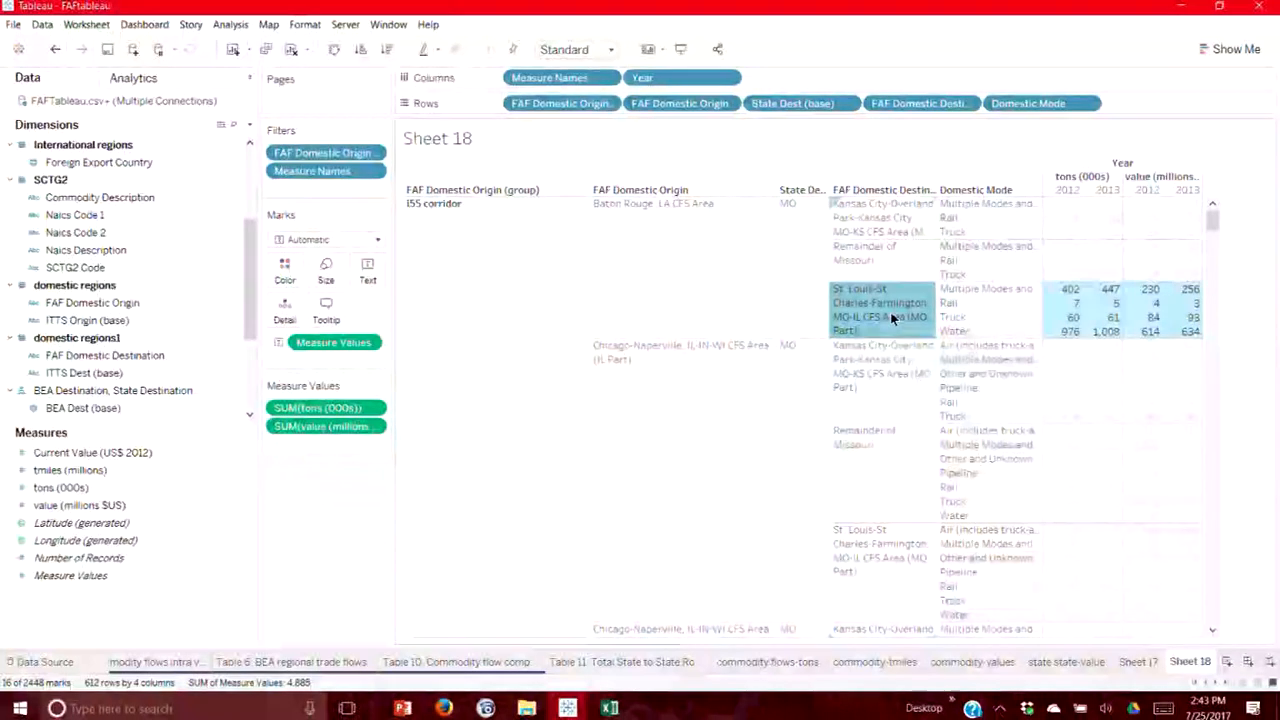
{"action": "mouse_move", "coordinate": [892, 316]}
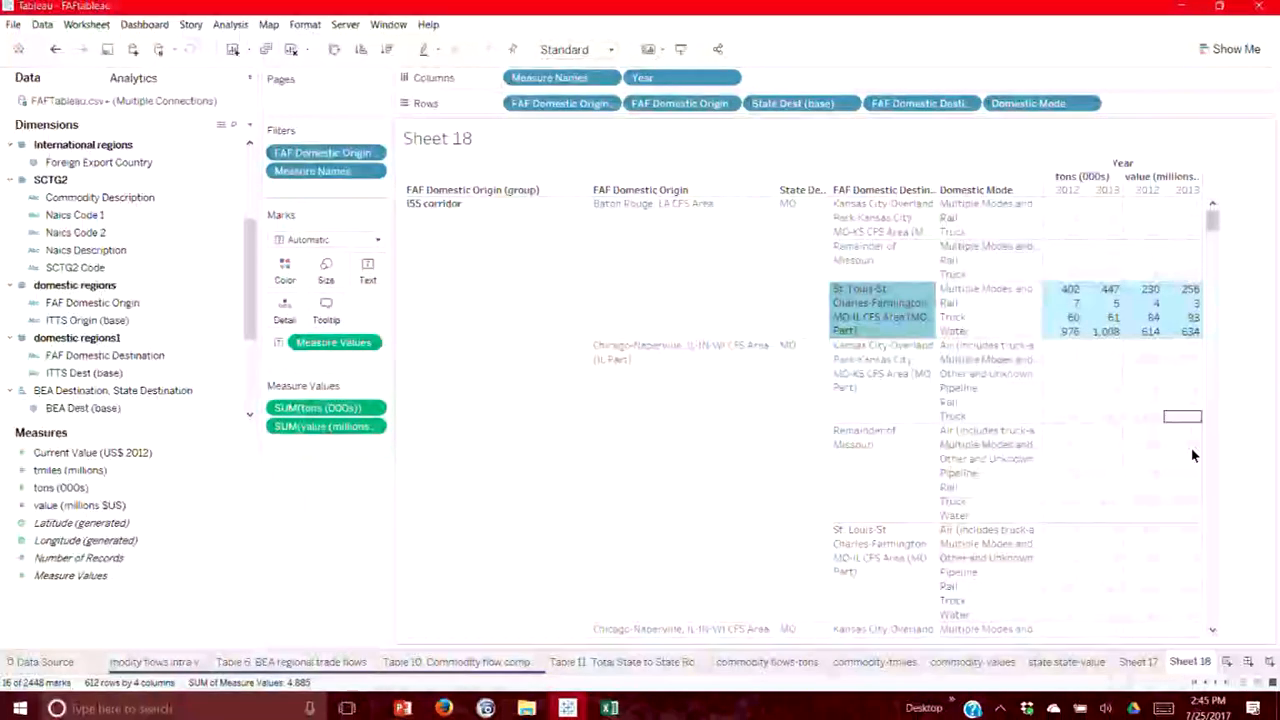
{"action": "scroll", "coordinate": [1211, 631], "scroll_direction": "down", "scroll_amount": 3}
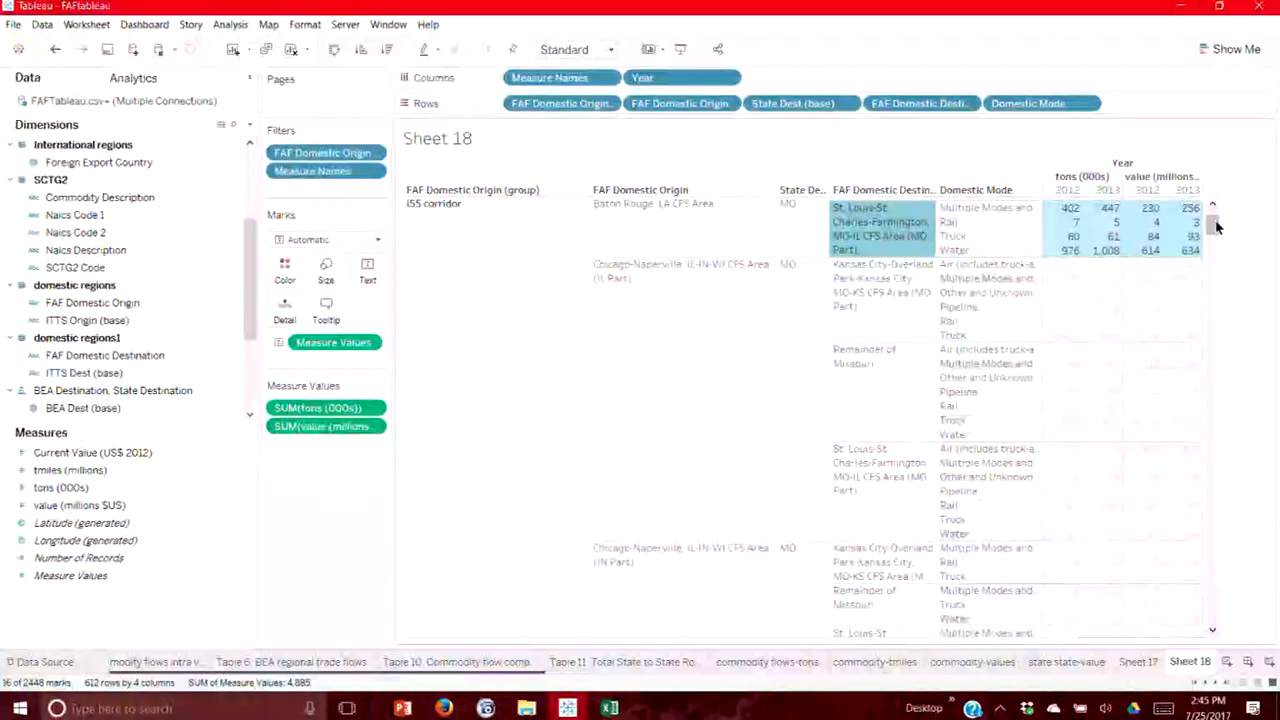
{"action": "scroll", "coordinate": [1211, 218], "scroll_direction": "up", "scroll_amount": 3}
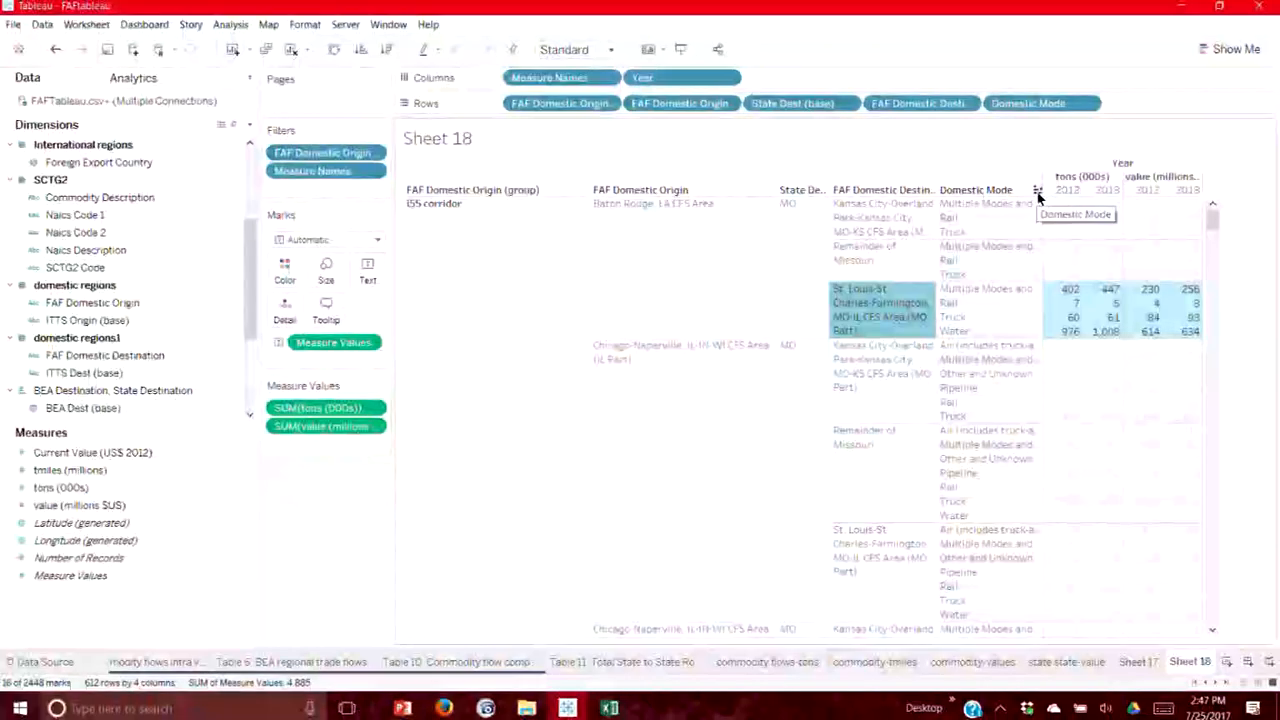
Filter Domestic Mode so that only Truck is kept in the table.
{"action": "right_click", "coordinate": [996, 191]}
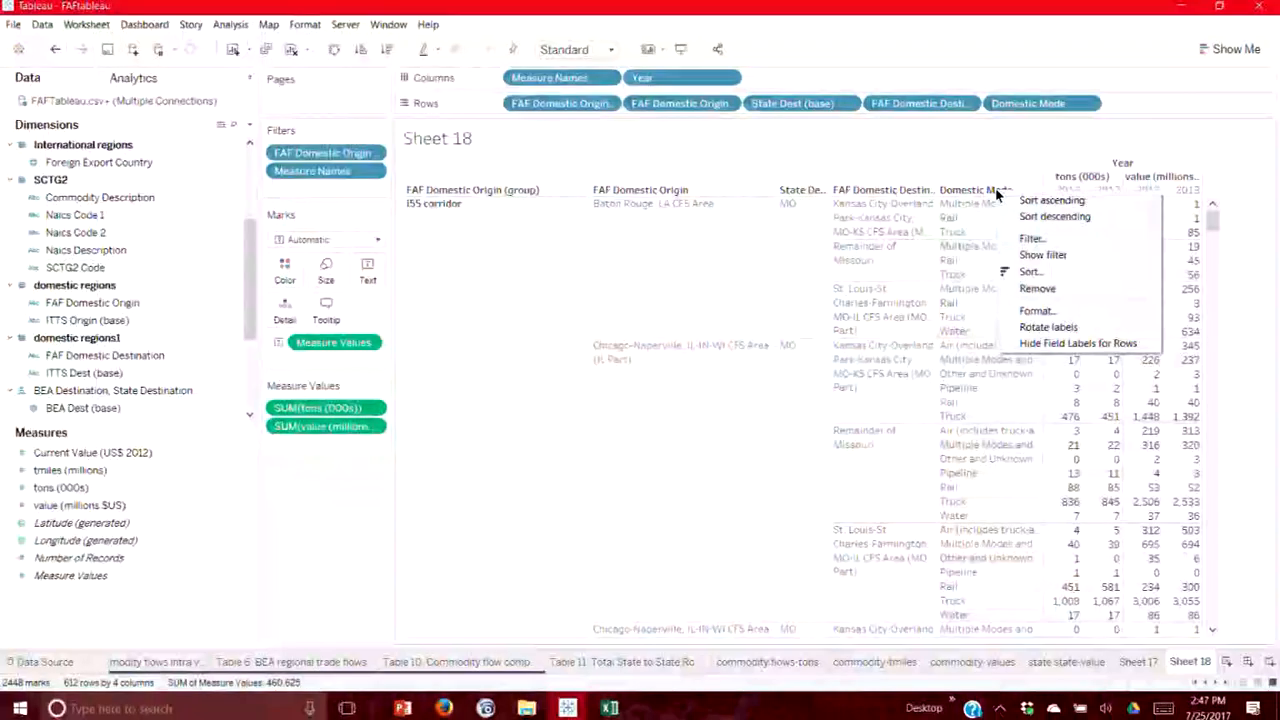
{"action": "left_click", "coordinate": [1036, 240]}
{"action": "left_click", "coordinate": [504, 333]}
{"action": "left_click", "coordinate": [504, 302]}
{"action": "left_click", "coordinate": [504, 287]}
{"action": "left_click", "coordinate": [504, 272]}
{"action": "left_click", "coordinate": [504, 257]}
{"action": "left_click", "coordinate": [504, 228]}
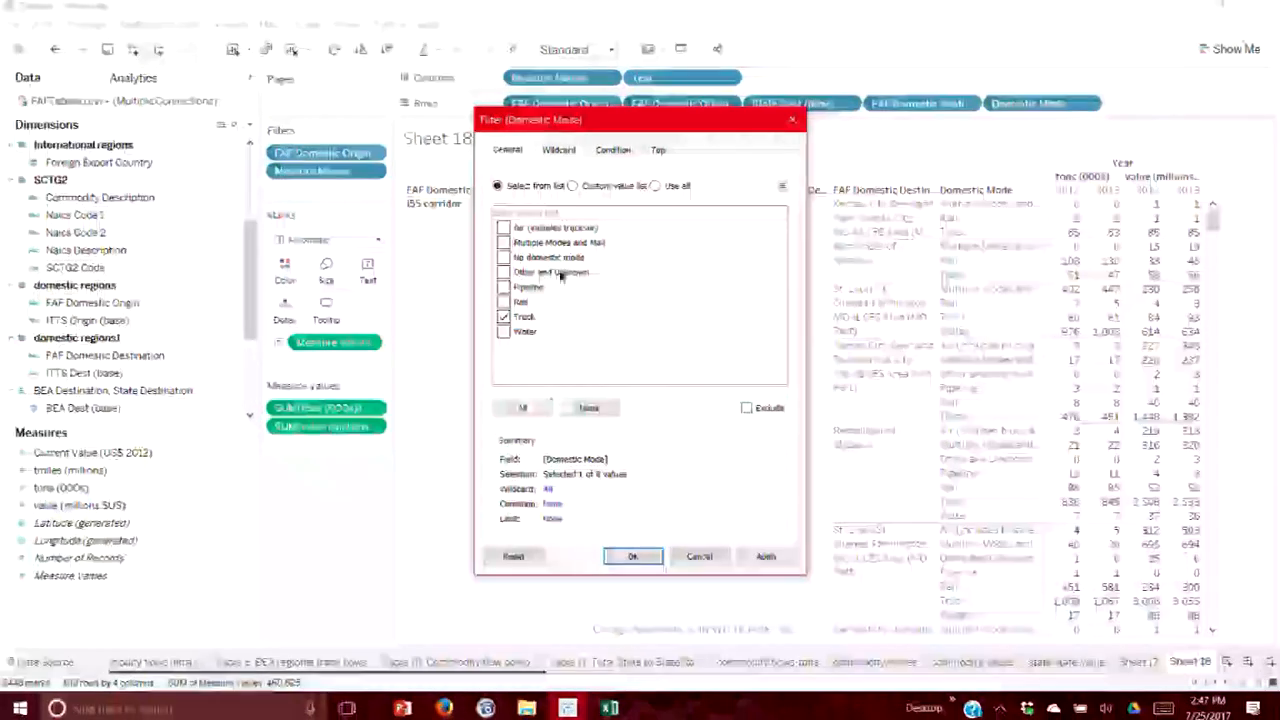
{"action": "left_click", "coordinate": [766, 556]}
{"action": "left_click", "coordinate": [632, 556]}
{"action": "mouse_move", "coordinate": [992, 486]}
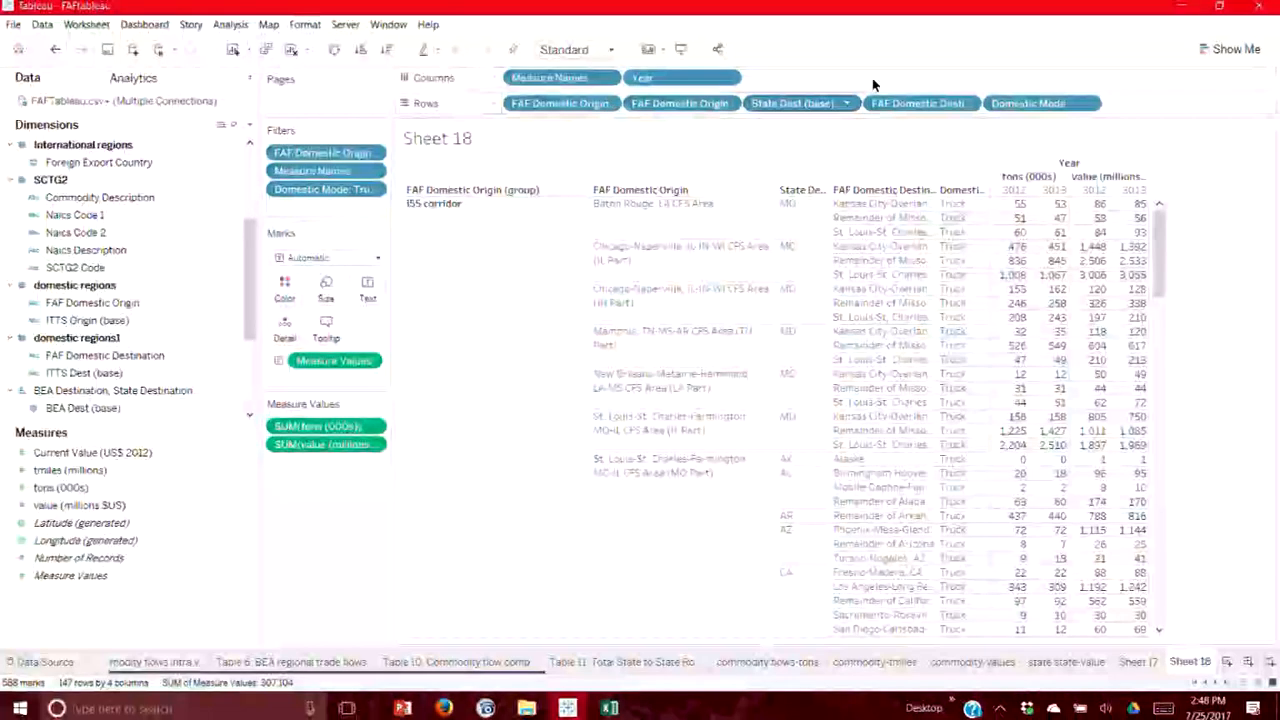
Open the filter settings for the FAF Domestic Destination field in the table.
{"action": "left_click", "coordinate": [852, 203]}
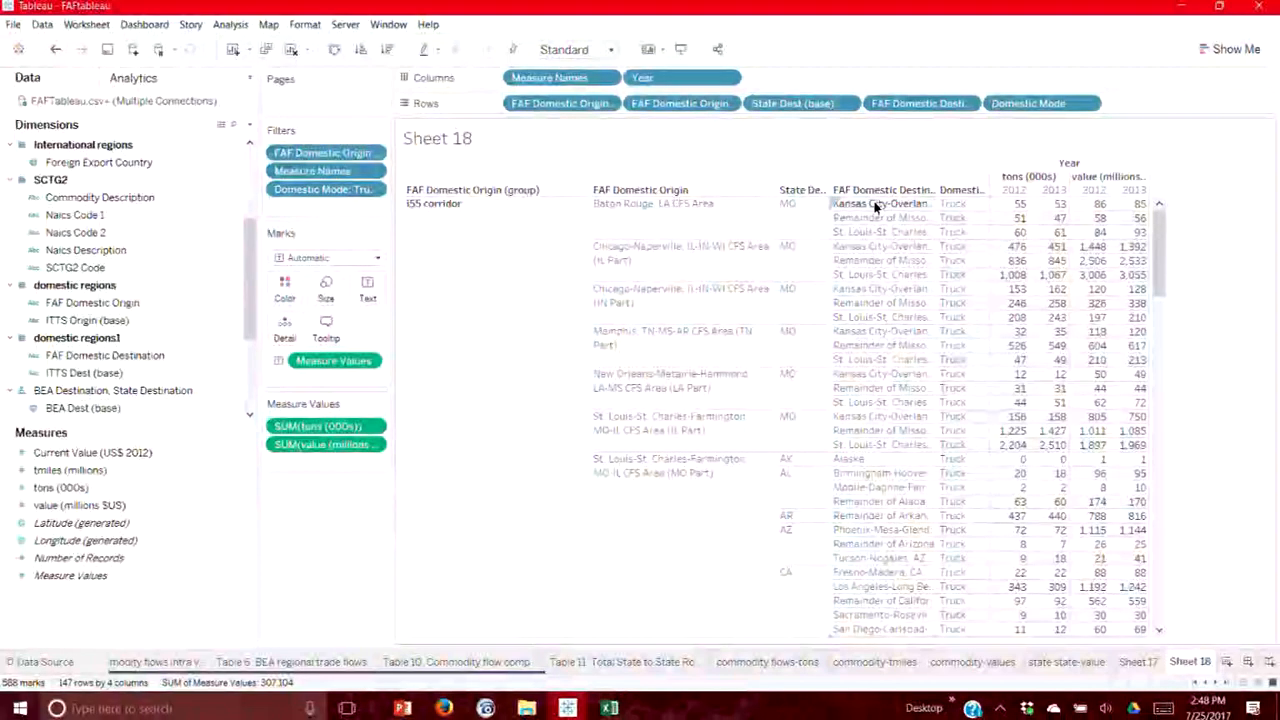
{"action": "left_click", "coordinate": [878, 232]}
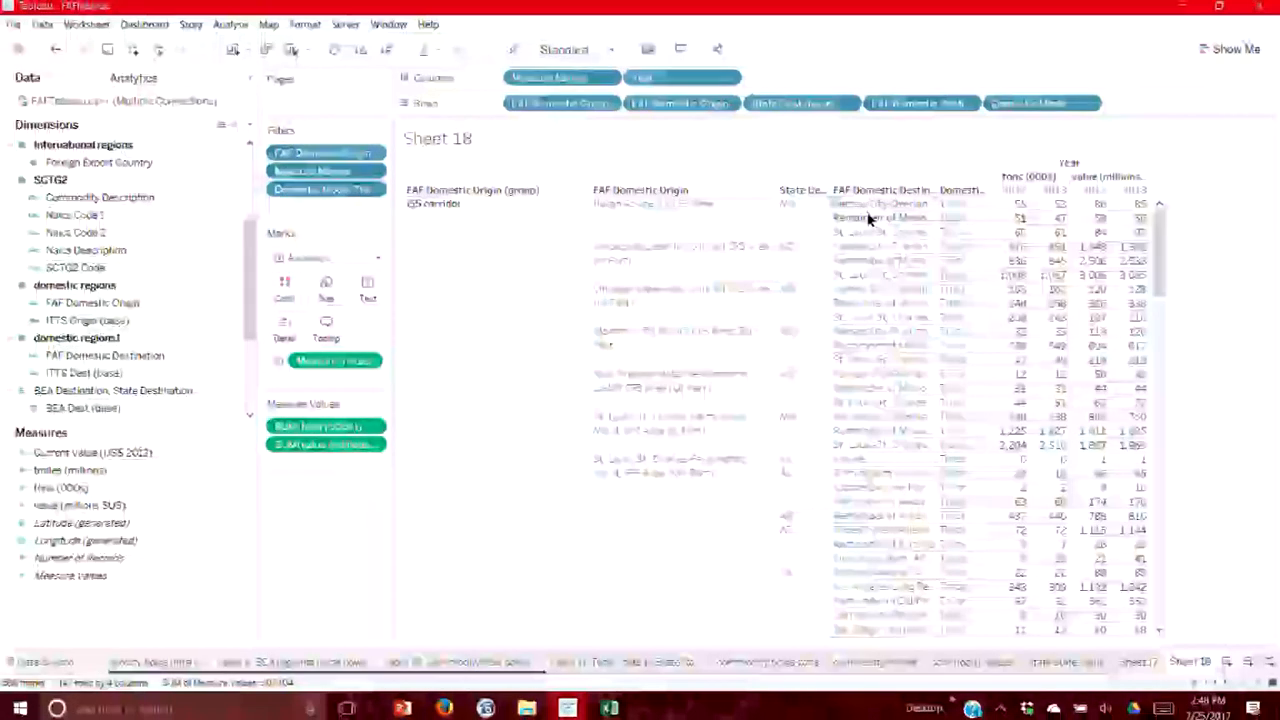
{"action": "right_click", "coordinate": [870, 193]}
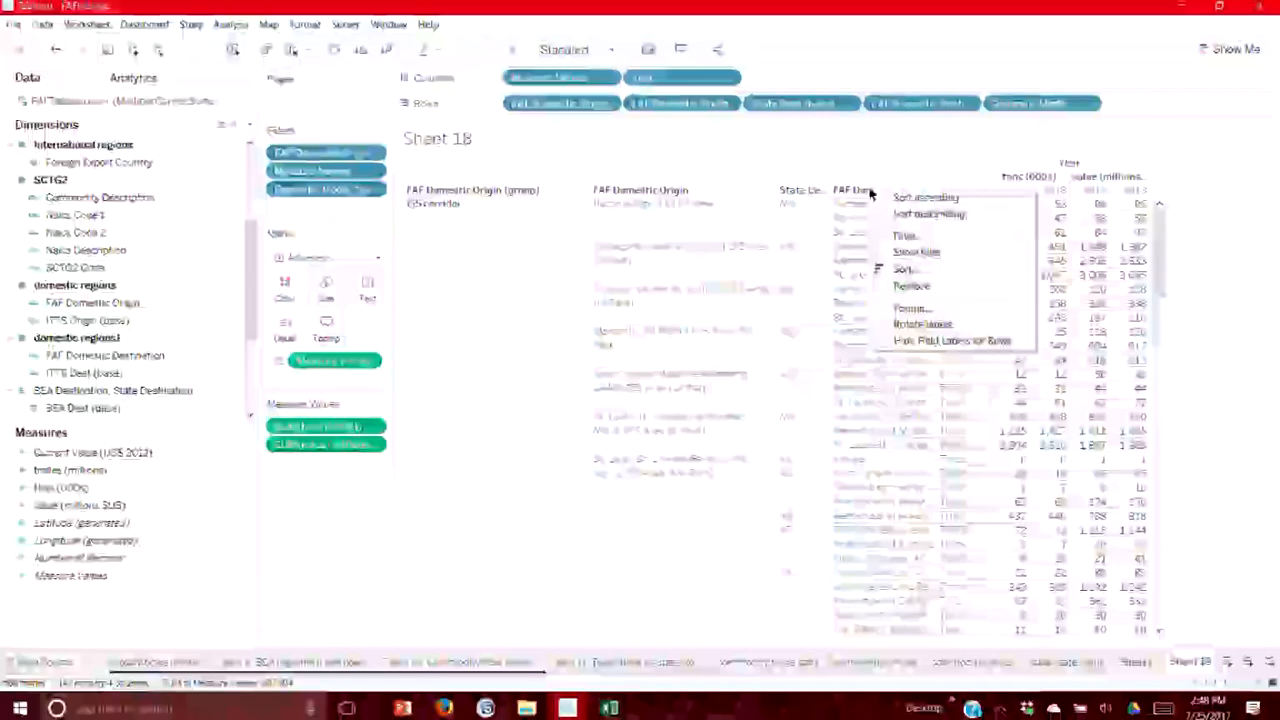
{"action": "left_click", "coordinate": [888, 238]}
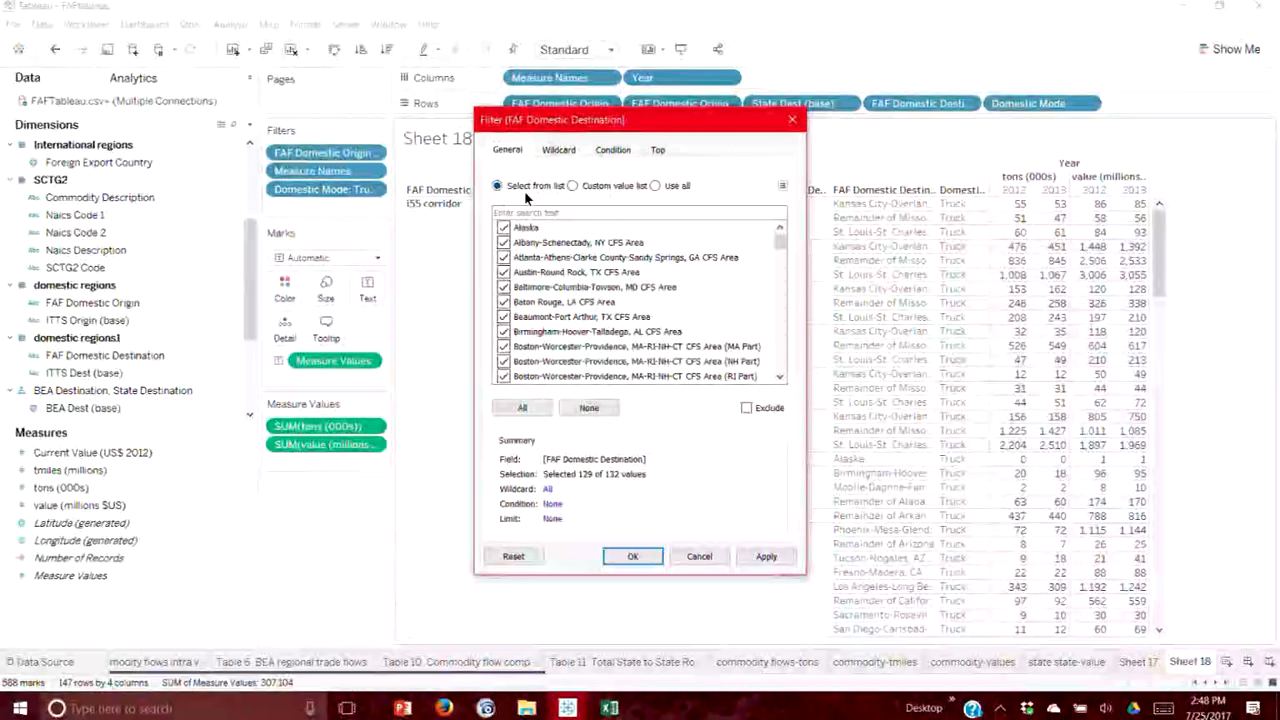
{"action": "left_click", "coordinate": [559, 151]}
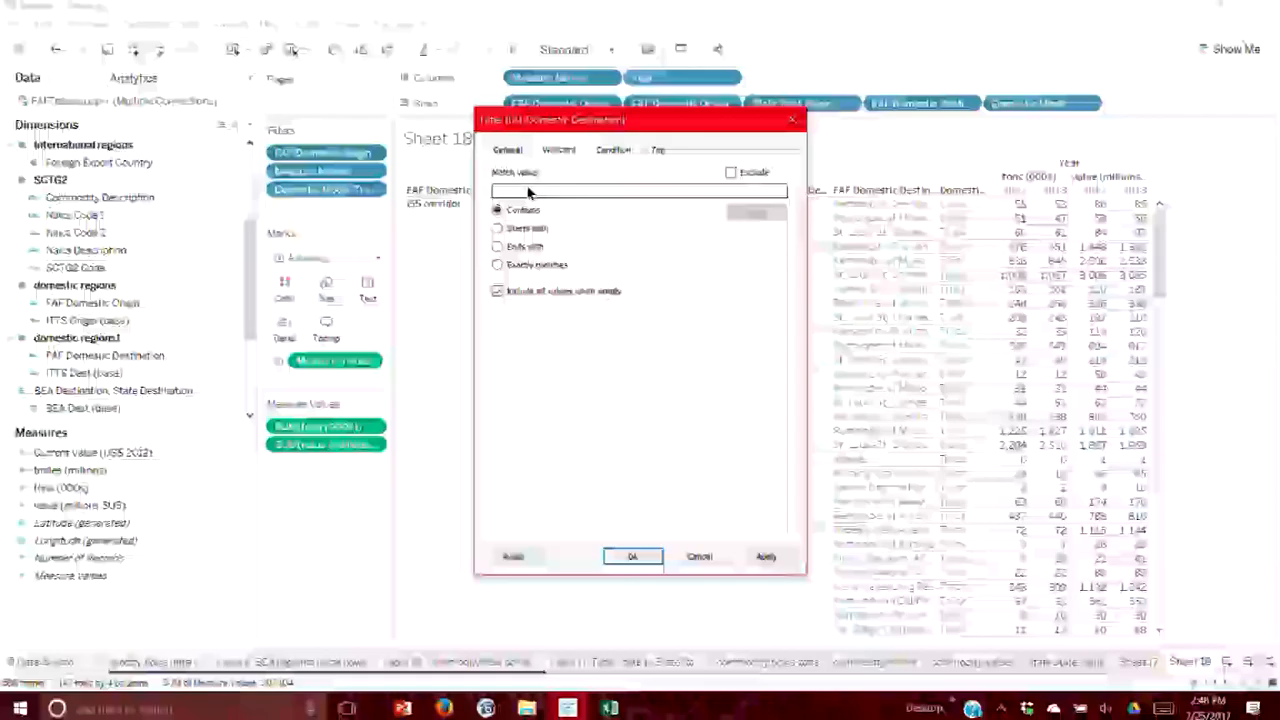
{"action": "type", "text": "k"}
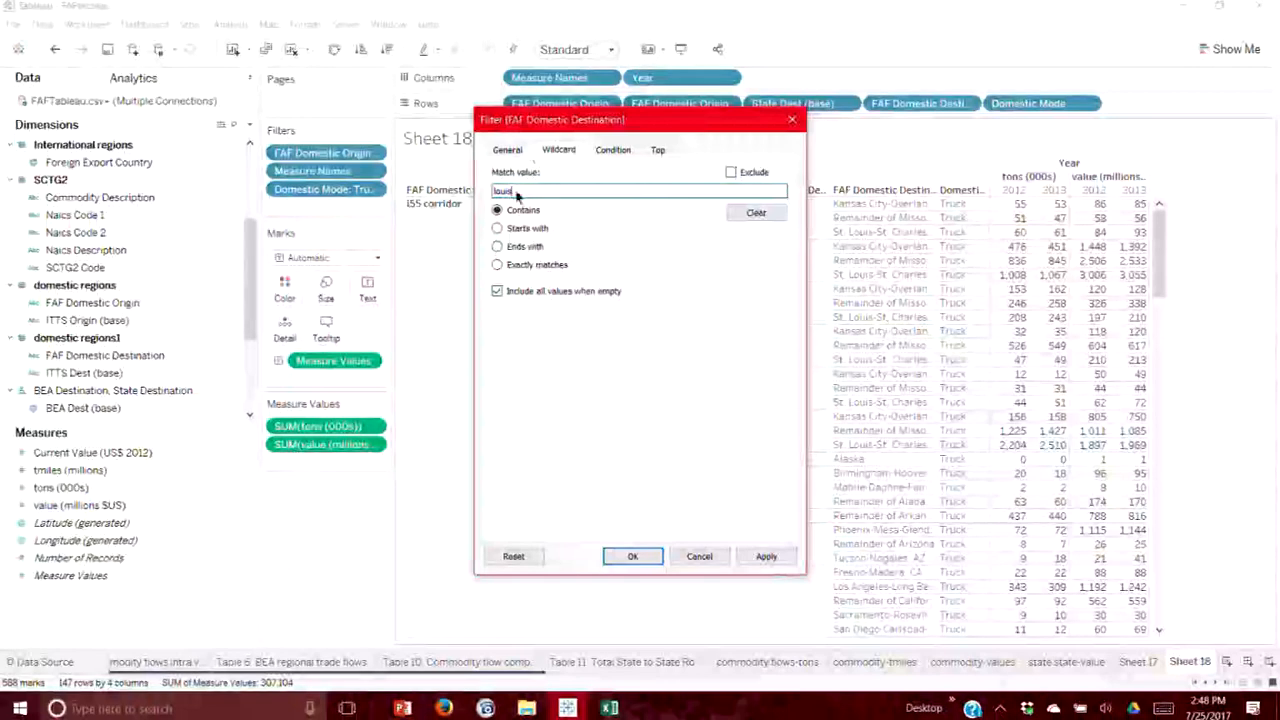
{"action": "key", "text": "BackSpace"}
{"action": "left_click", "coordinate": [508, 150]}
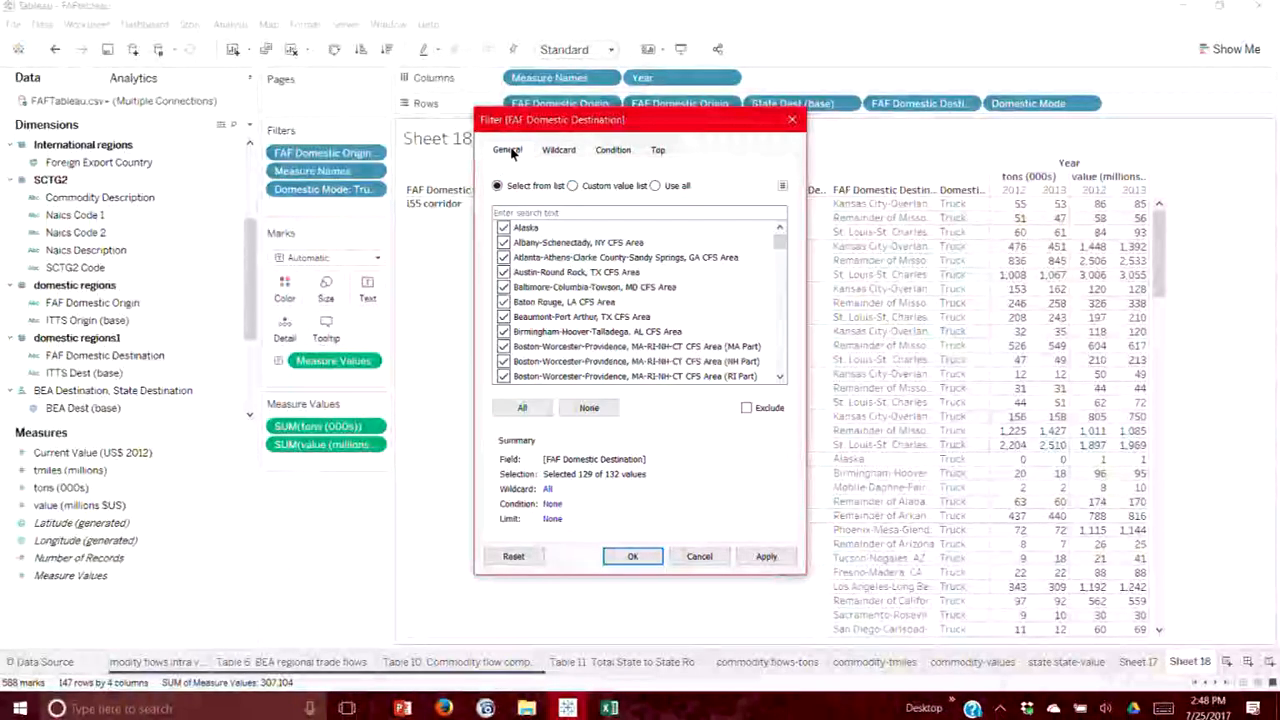
Filter FAF Domestic Destination by searching for "louis" and keeping only St. Louis-St. Charles-Farmington, MO-IL CFS Area (MO Part).
{"action": "left_click", "coordinate": [584, 408]}
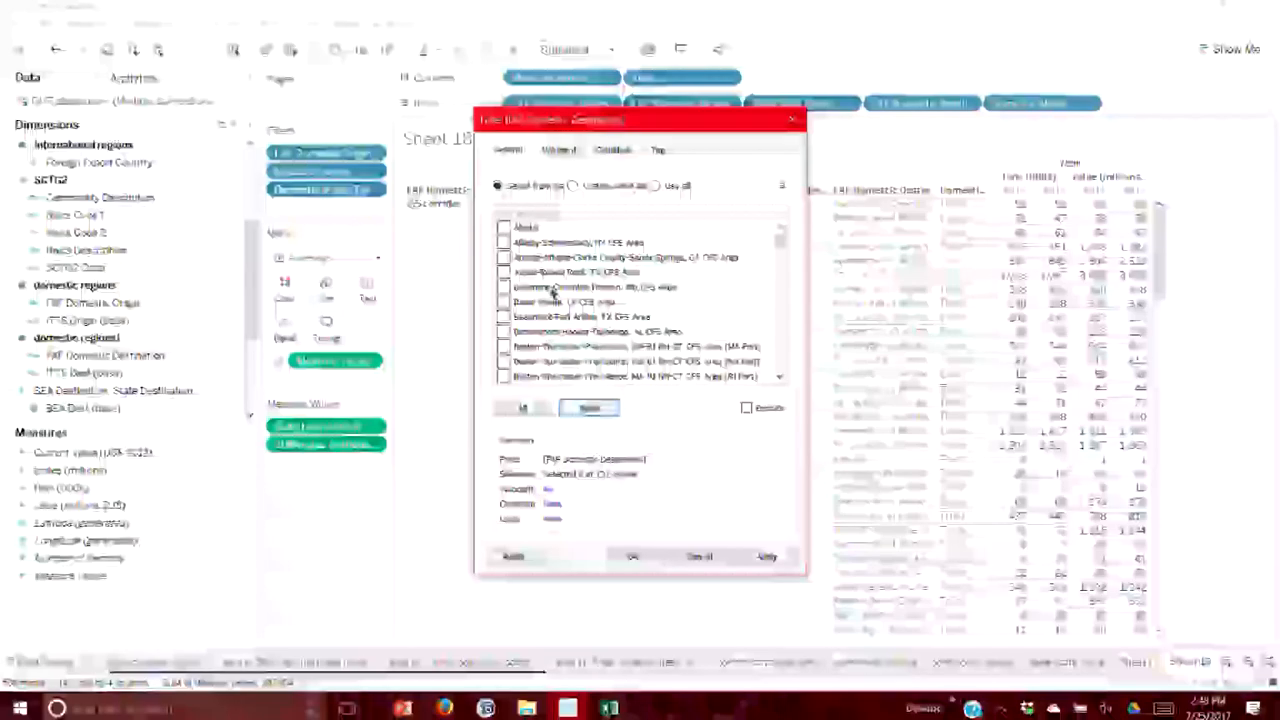
{"action": "left_click", "coordinate": [519, 208]}
{"action": "type", "text": "louis"}
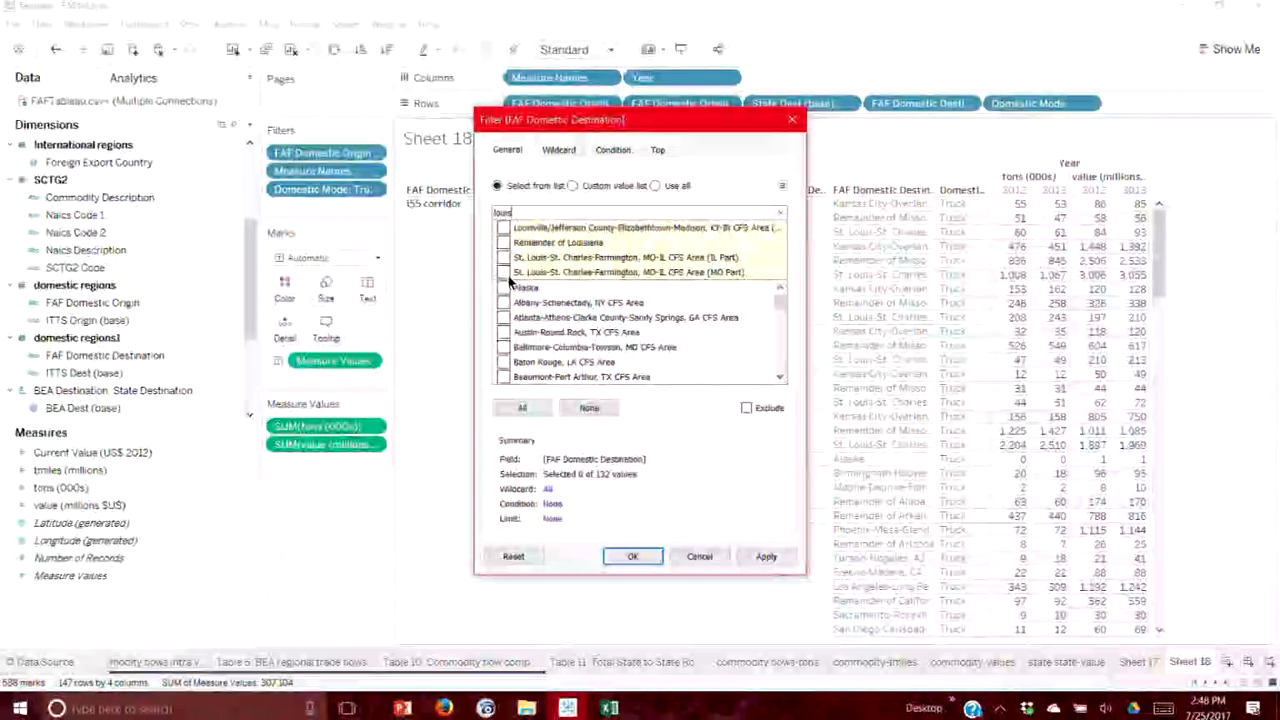
{"action": "left_click", "coordinate": [503, 273]}
{"action": "left_click", "coordinate": [632, 557]}
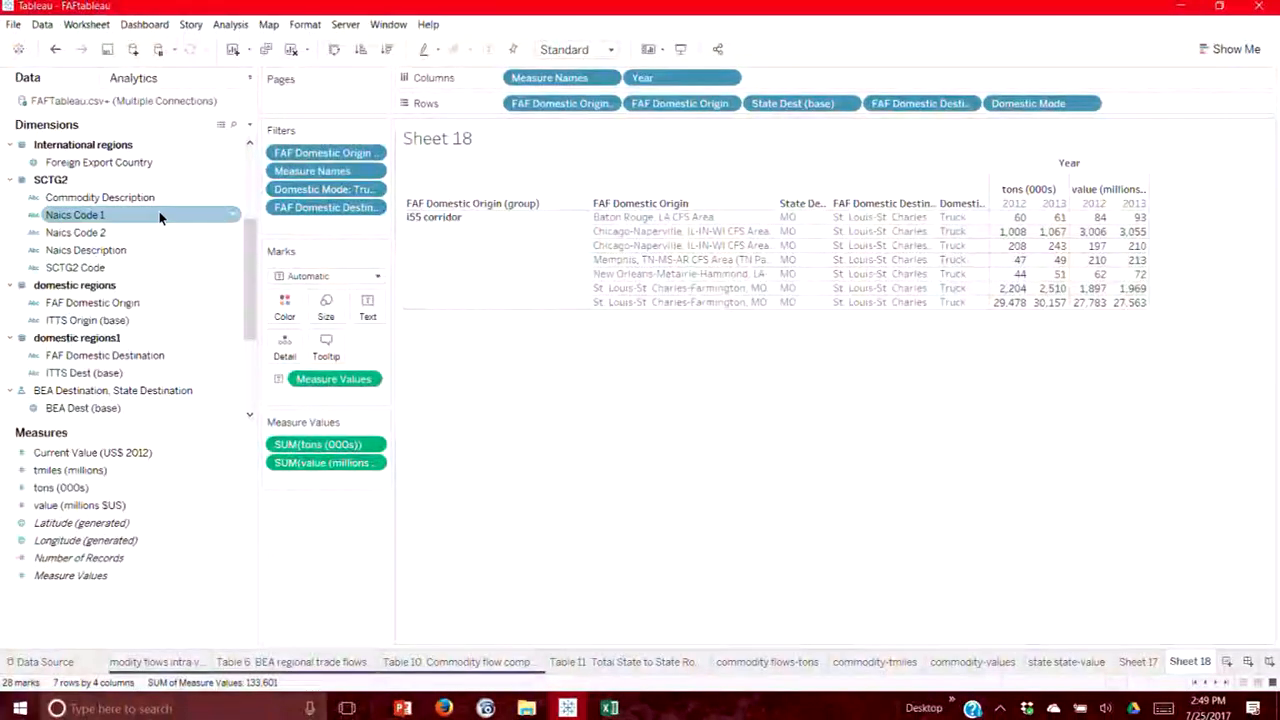
Duplicate Sheet 18 and add Commodity Description to the copy's rows between FAF Domestic Destination and Domestic Mode.
{"action": "left_click", "coordinate": [62, 197]}
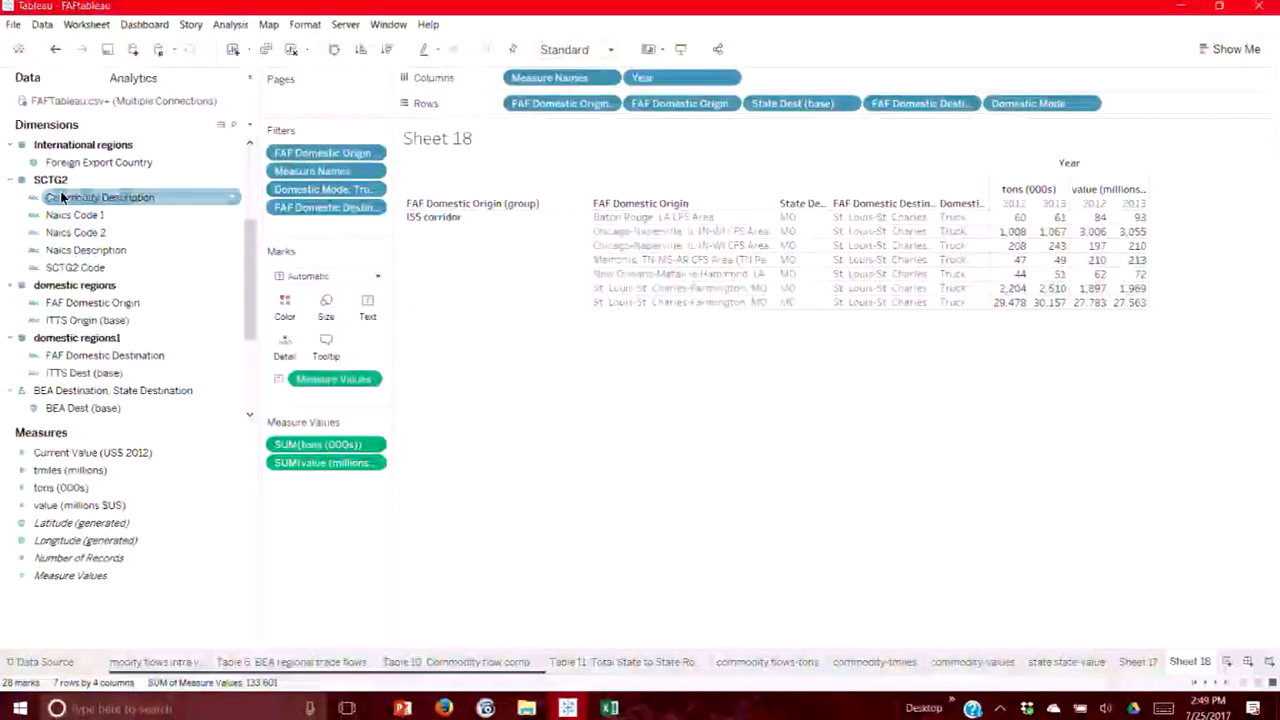
{"action": "left_click_drag", "start_coordinate": [68, 215], "coordinate": [115, 200]}
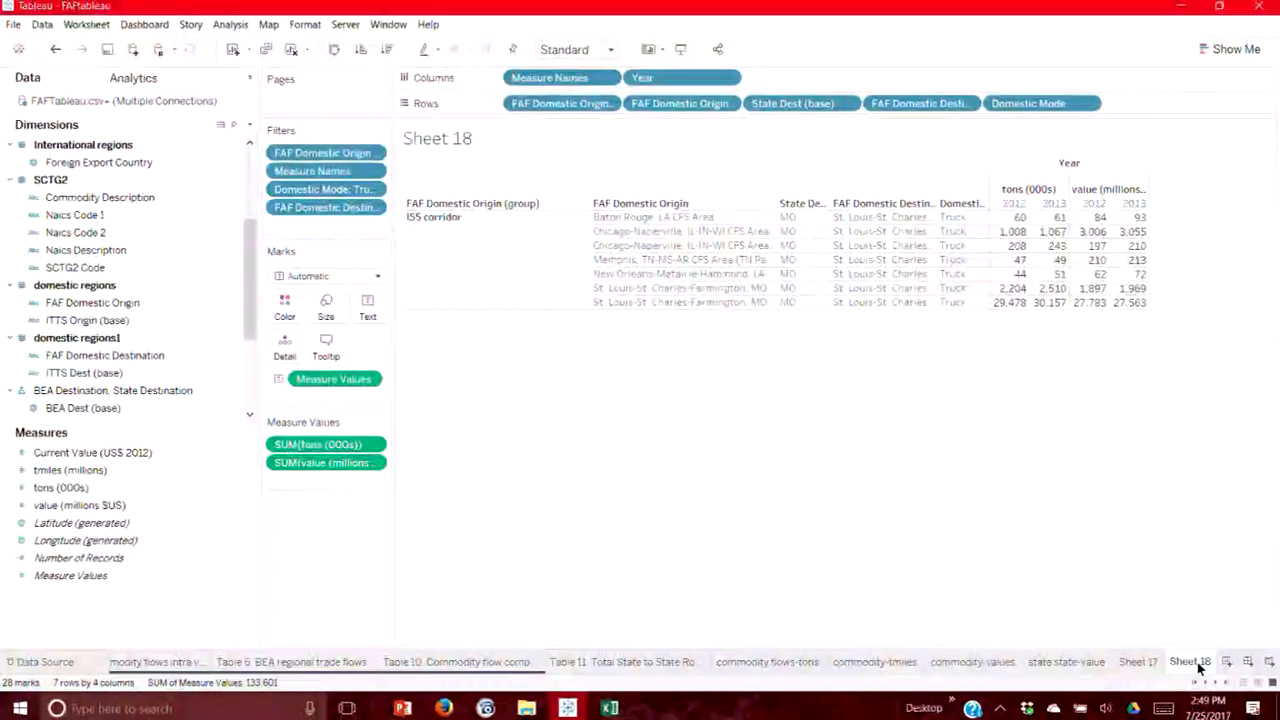
{"action": "right_click", "coordinate": [1190, 662]}
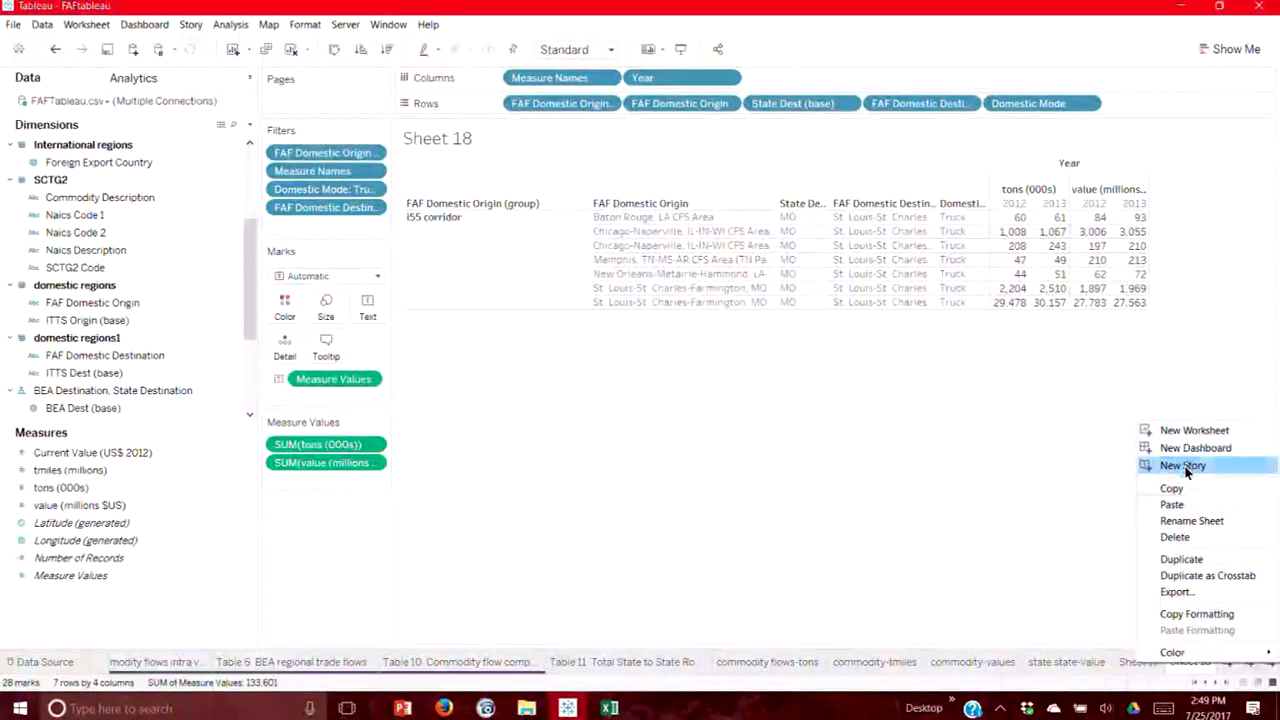
{"action": "left_click", "coordinate": [1232, 558]}
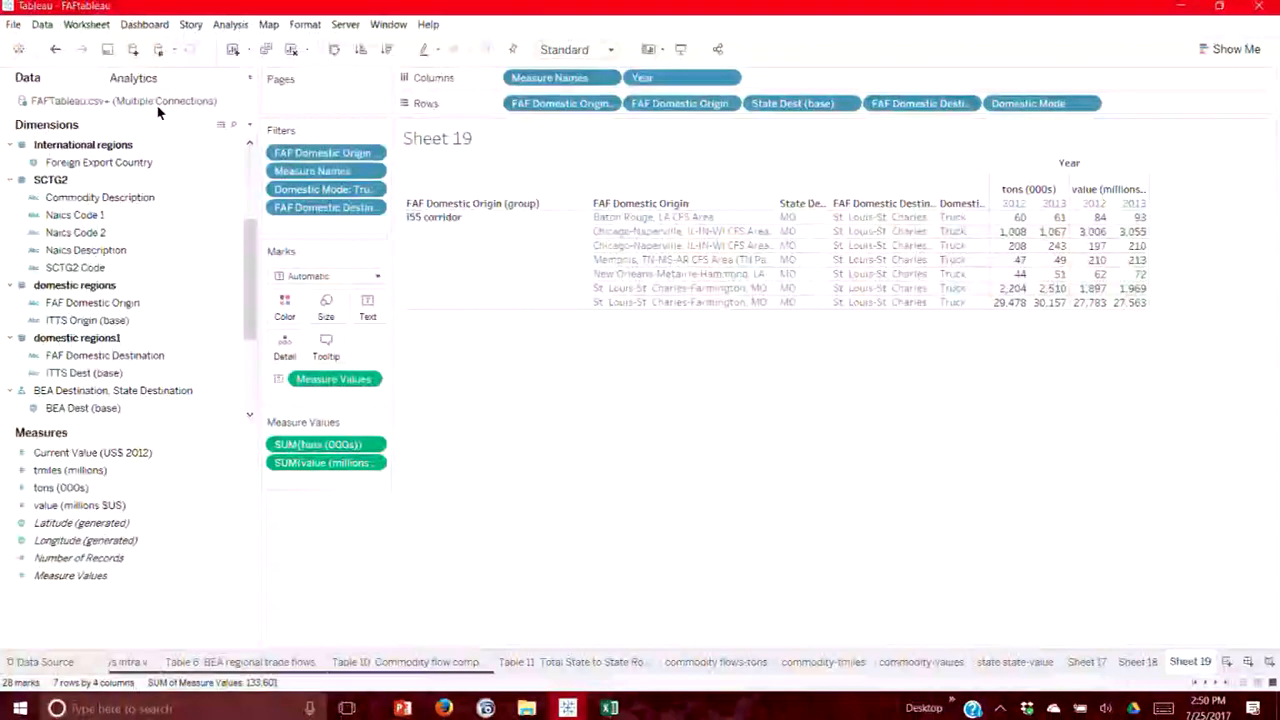
{"action": "left_click_drag", "start_coordinate": [121, 194], "coordinate": [935, 240]}
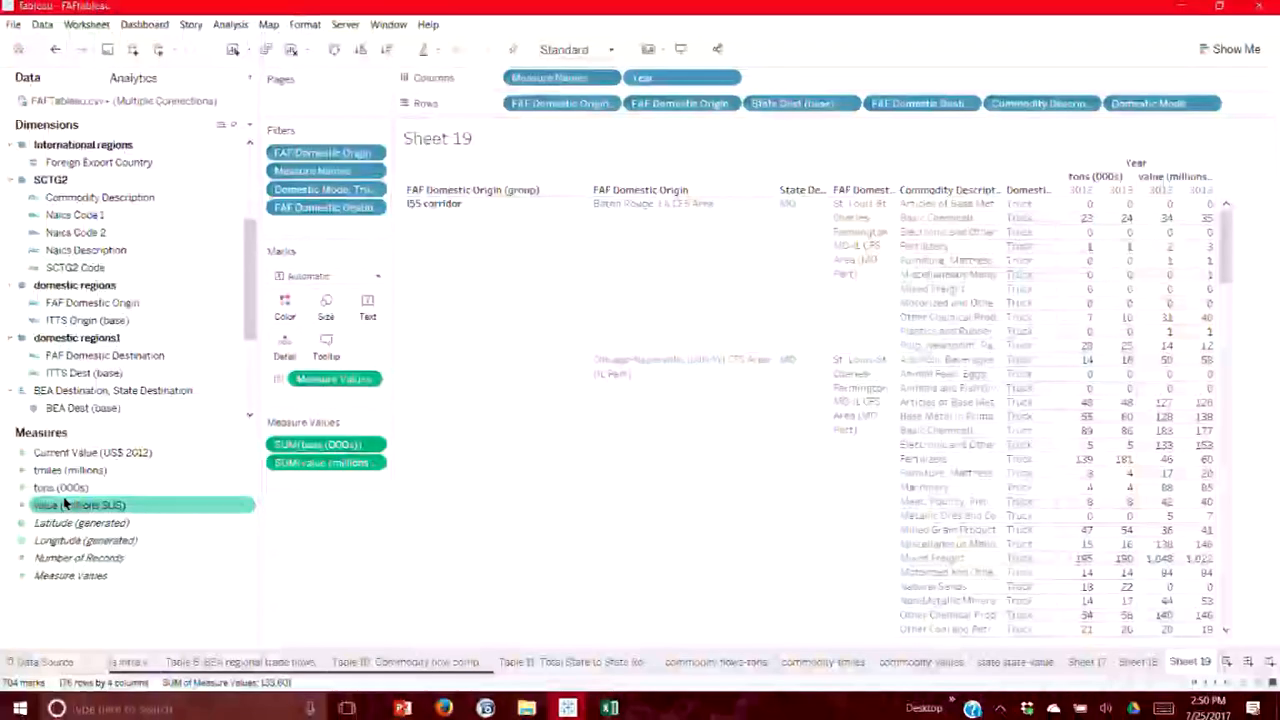
Color the table by tons (000s) and examine the shaded commodity flows down to the St. Louis origin rows.
{"action": "left_click", "coordinate": [60, 493]}
{"action": "left_click_drag", "start_coordinate": [60, 493], "coordinate": [274, 306]}
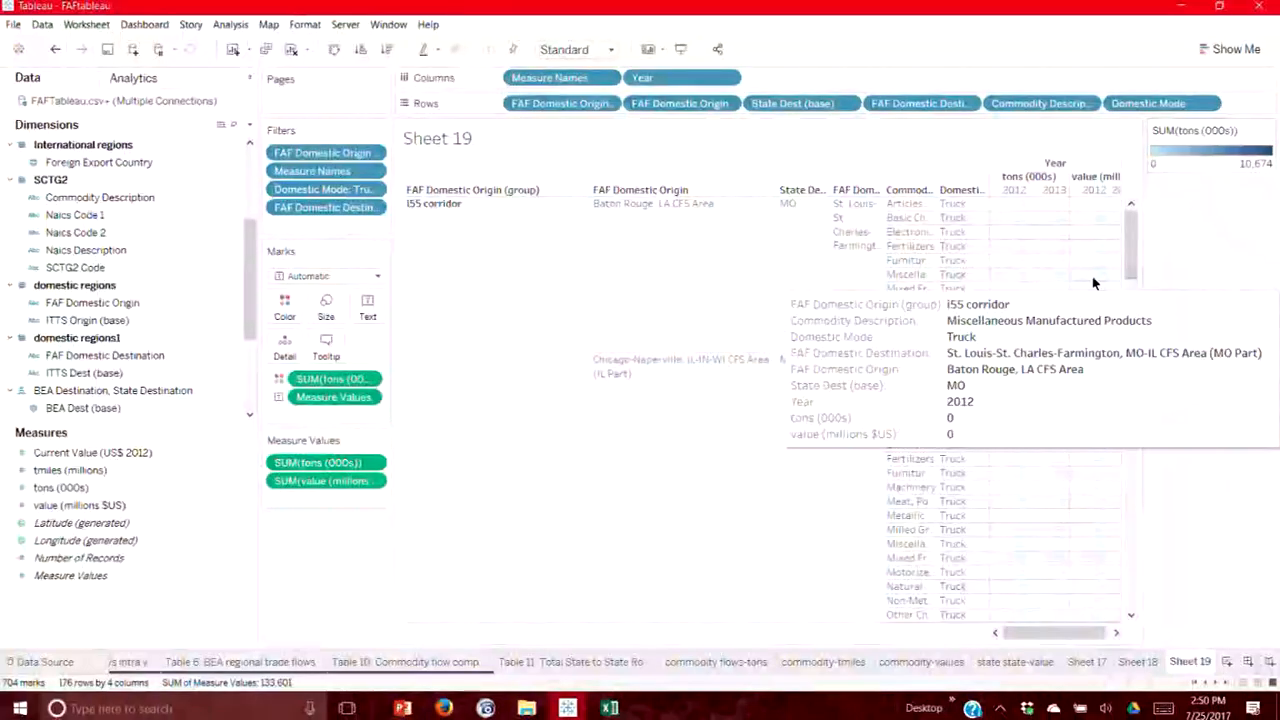
{"action": "left_click_drag", "start_coordinate": [1130, 245], "coordinate": [1131, 596]}
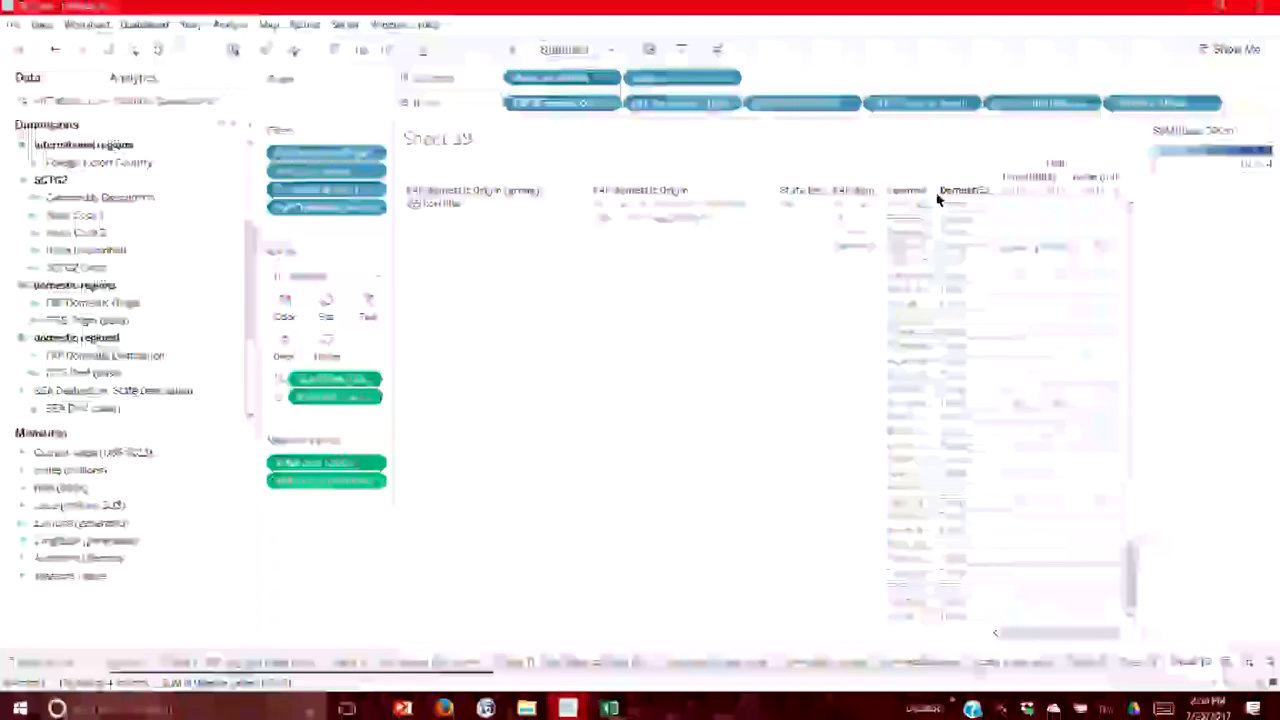
{"action": "left_click_drag", "start_coordinate": [937, 197], "coordinate": [891, 194]}
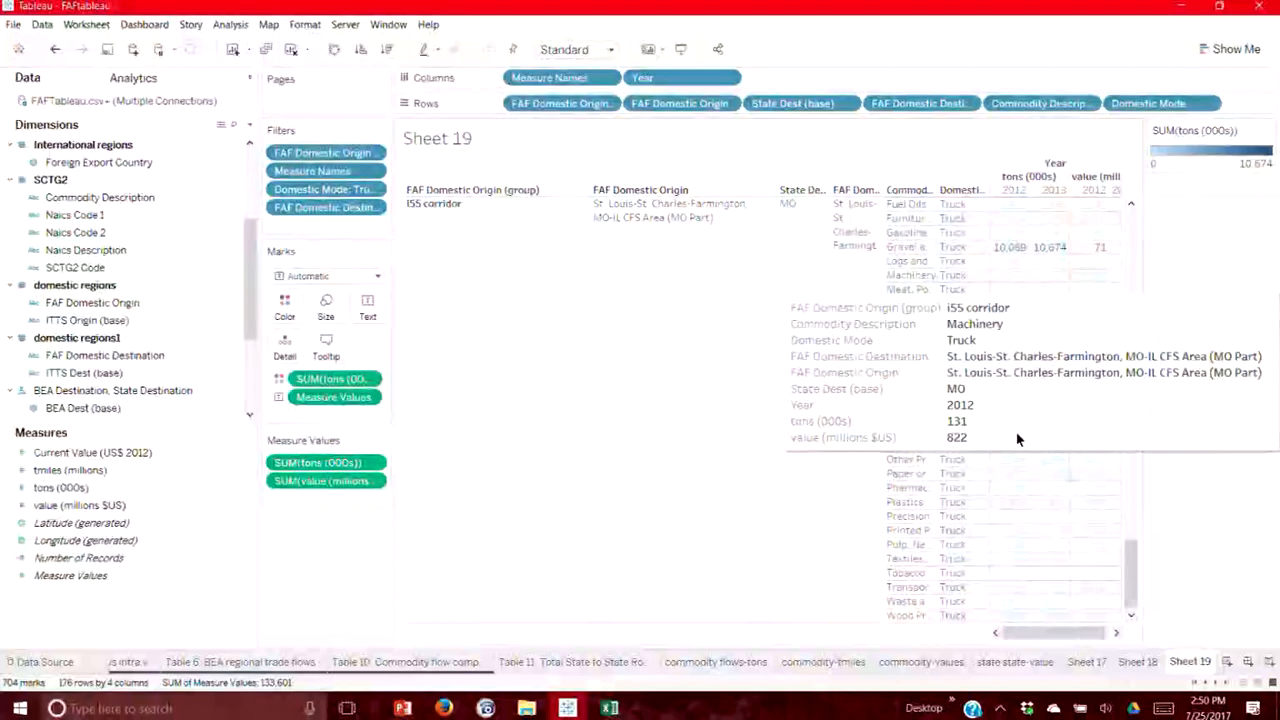
{"action": "left_click_drag", "start_coordinate": [1133, 568], "coordinate": [1131, 218]}
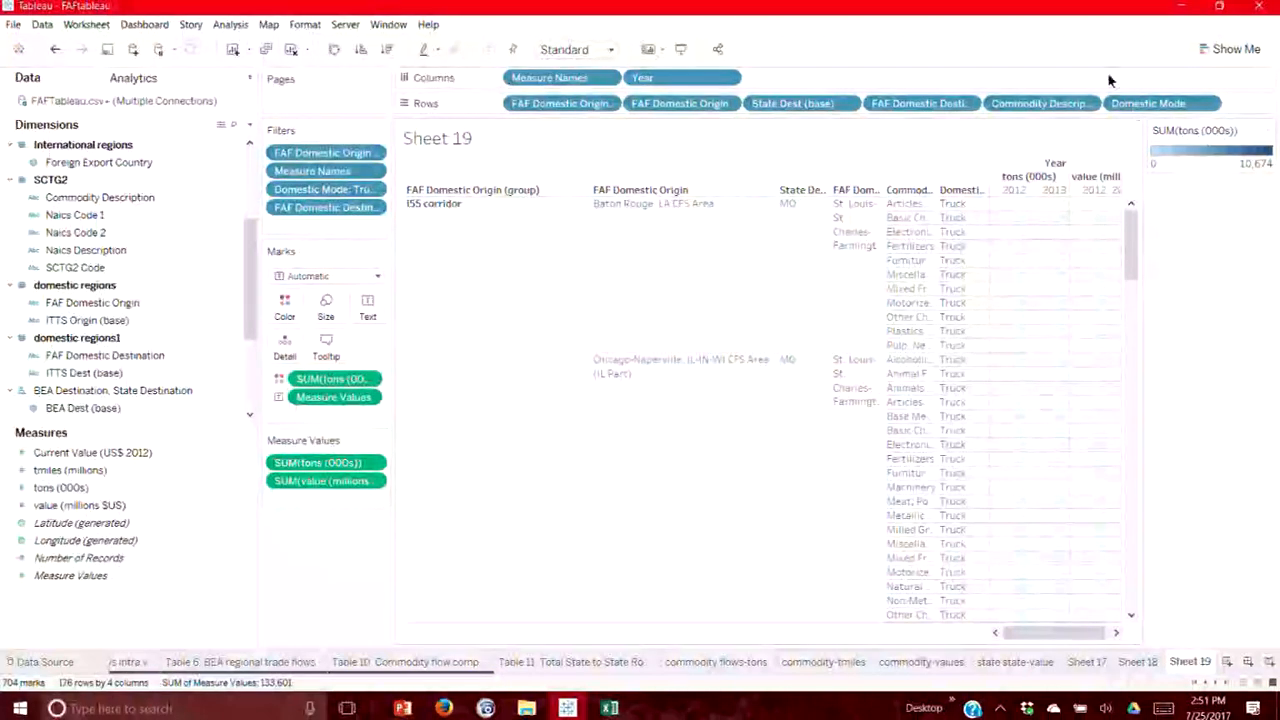
Change the tons (000s) color scale to stepped color with 5 steps and review the shaded rows.
{"action": "left_click", "coordinate": [1266, 132]}
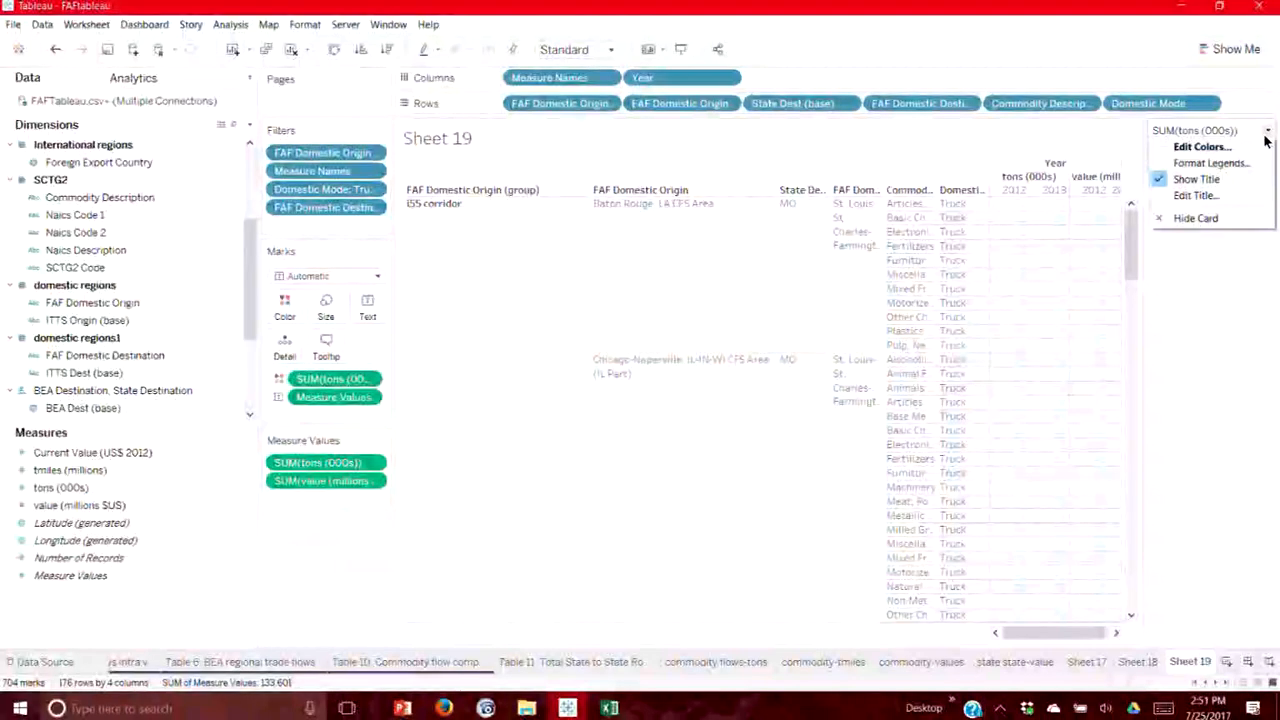
{"action": "left_click", "coordinate": [1201, 146]}
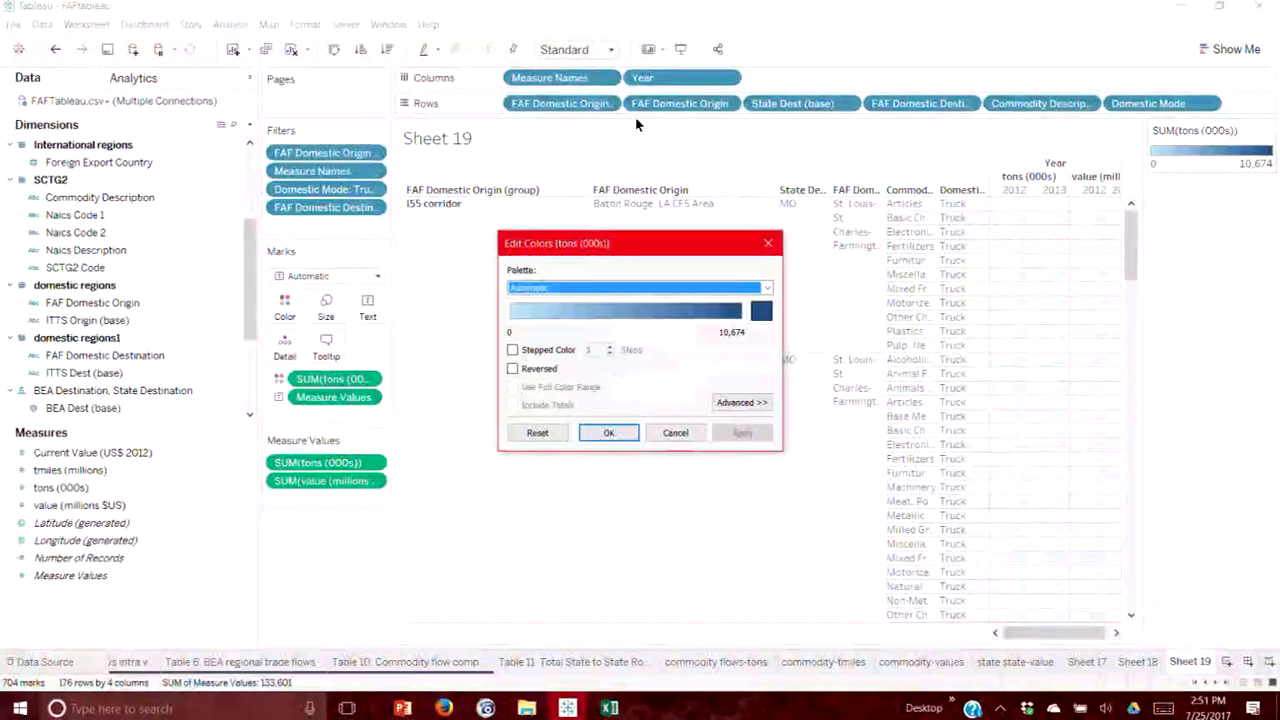
{"action": "left_click", "coordinate": [512, 351]}
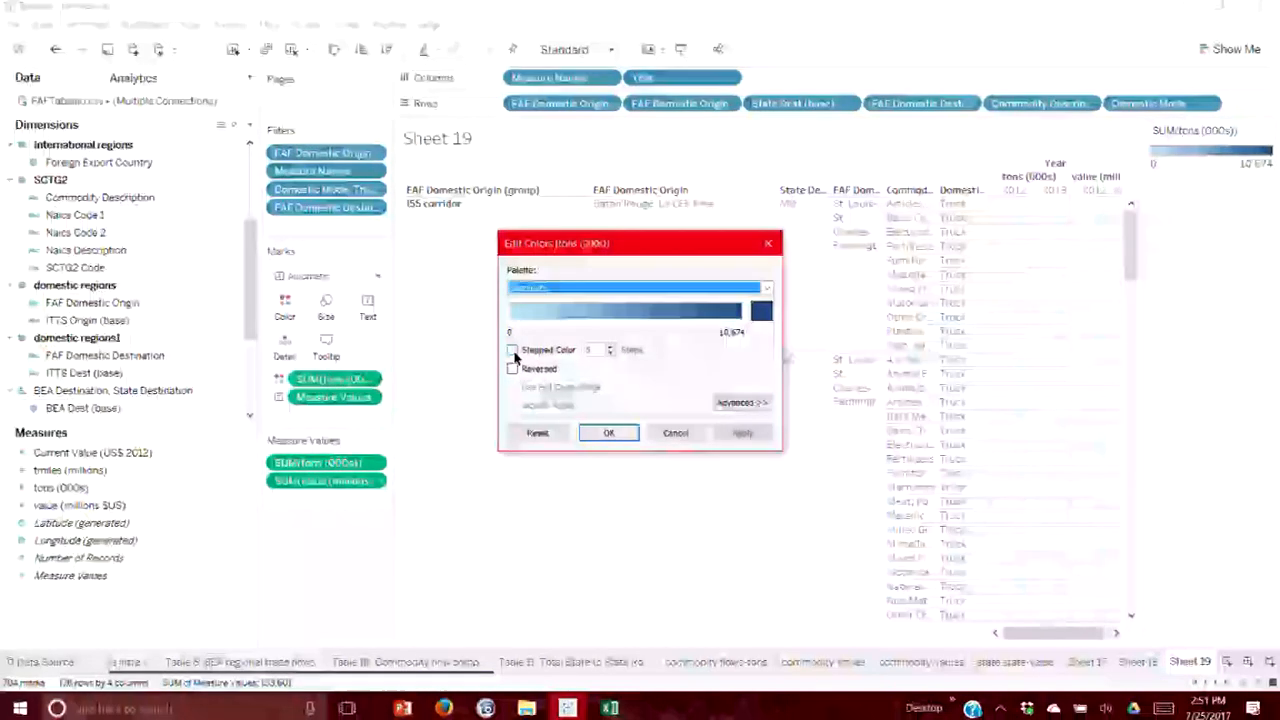
{"action": "left_click", "coordinate": [626, 434]}
{"action": "scroll", "coordinate": [1137, 484], "scroll_direction": "down", "scroll_amount": 10}
{"action": "left_click_drag", "start_coordinate": [1133, 450], "coordinate": [1133, 541]}
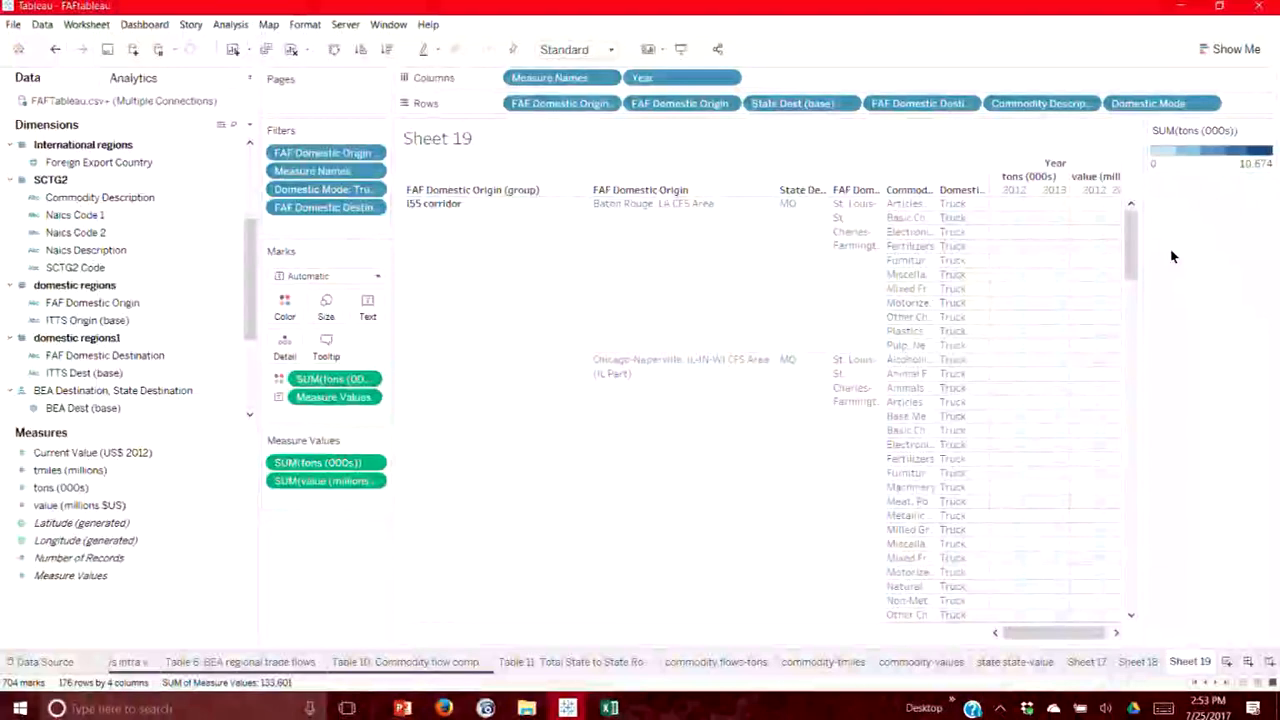
Create a new blank worksheet after Sheet 19.
{"action": "left_click", "coordinate": [1228, 663]}
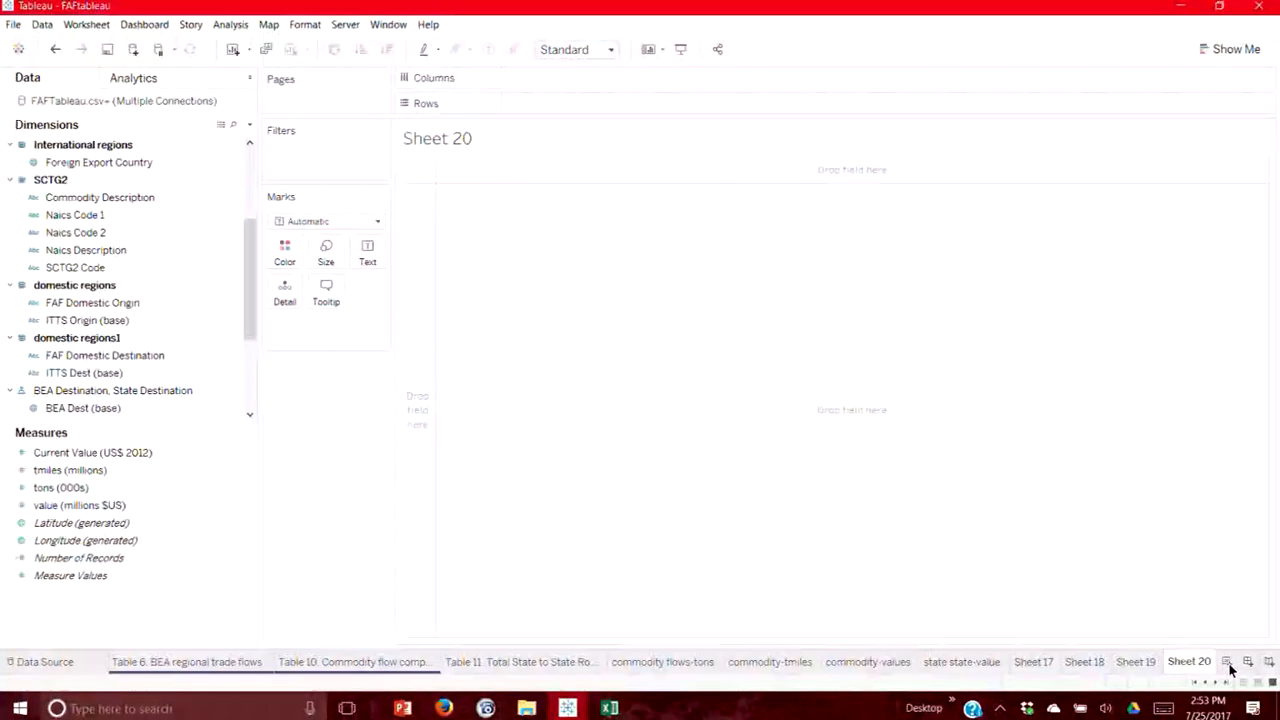